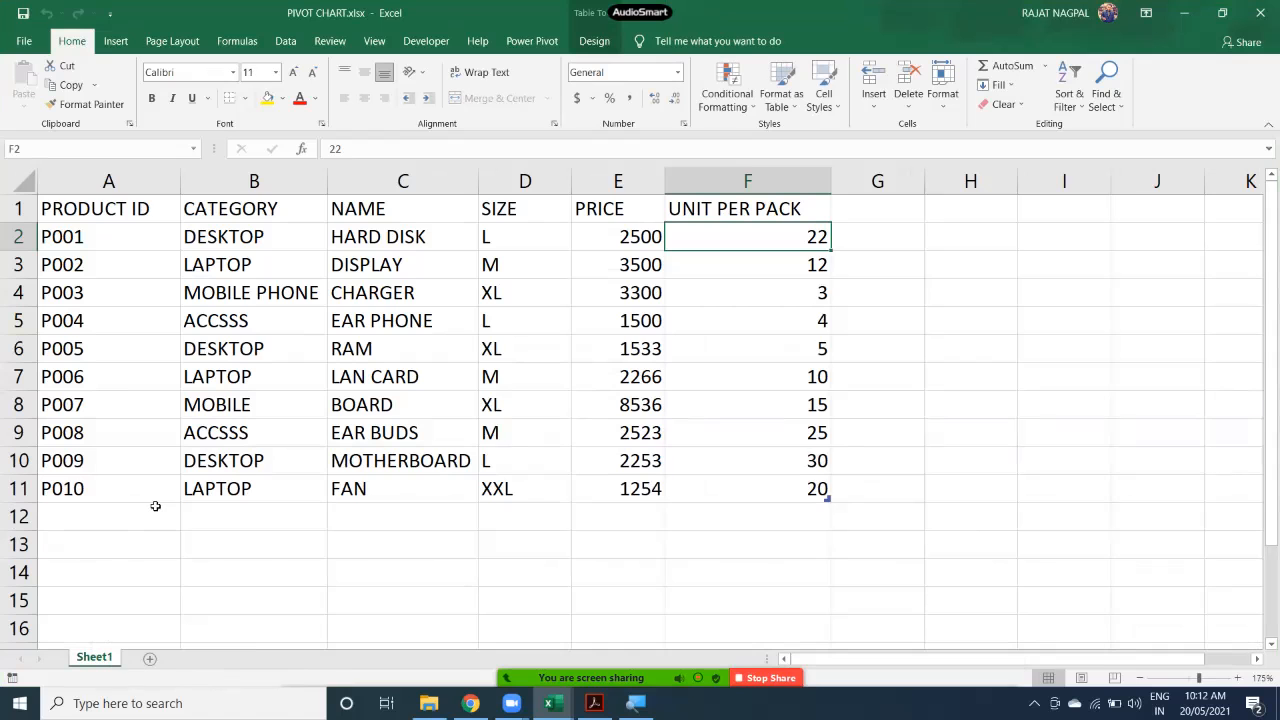
# Examine the PivotChart insertion options available for the product table, with the category cell B6 active.
pyautogui.click(242, 360)
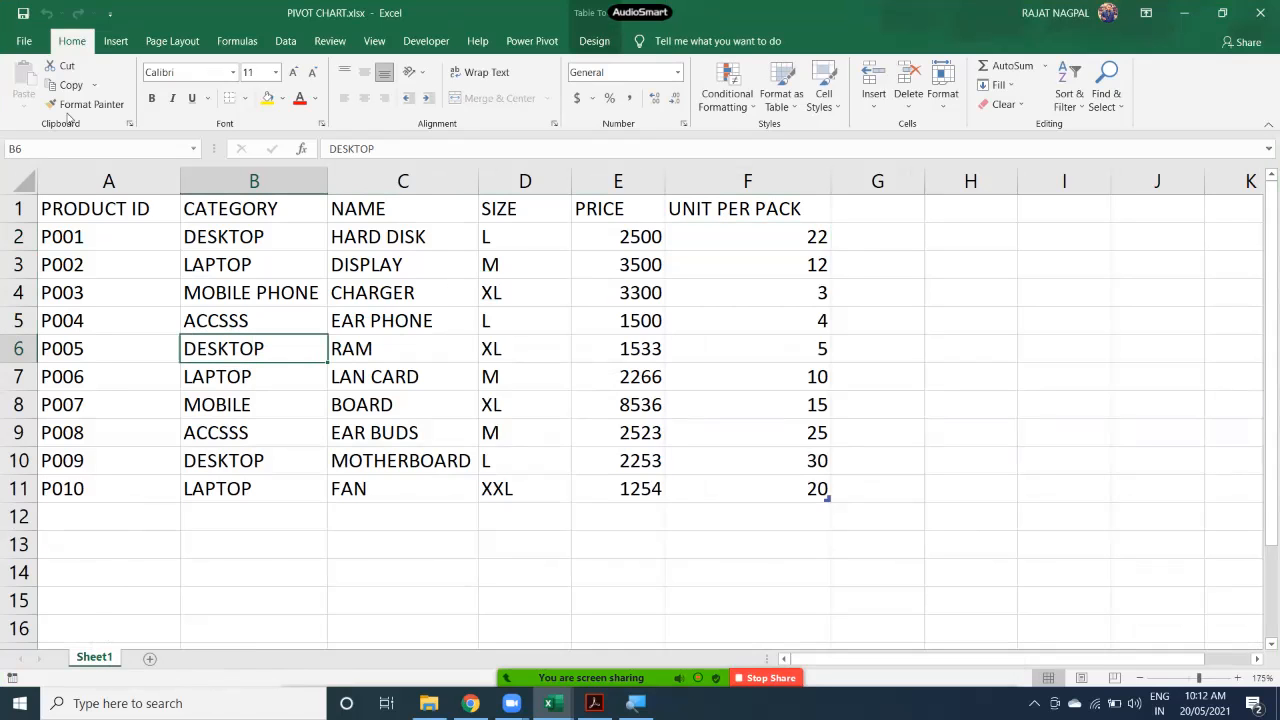
pyautogui.click(109, 50)
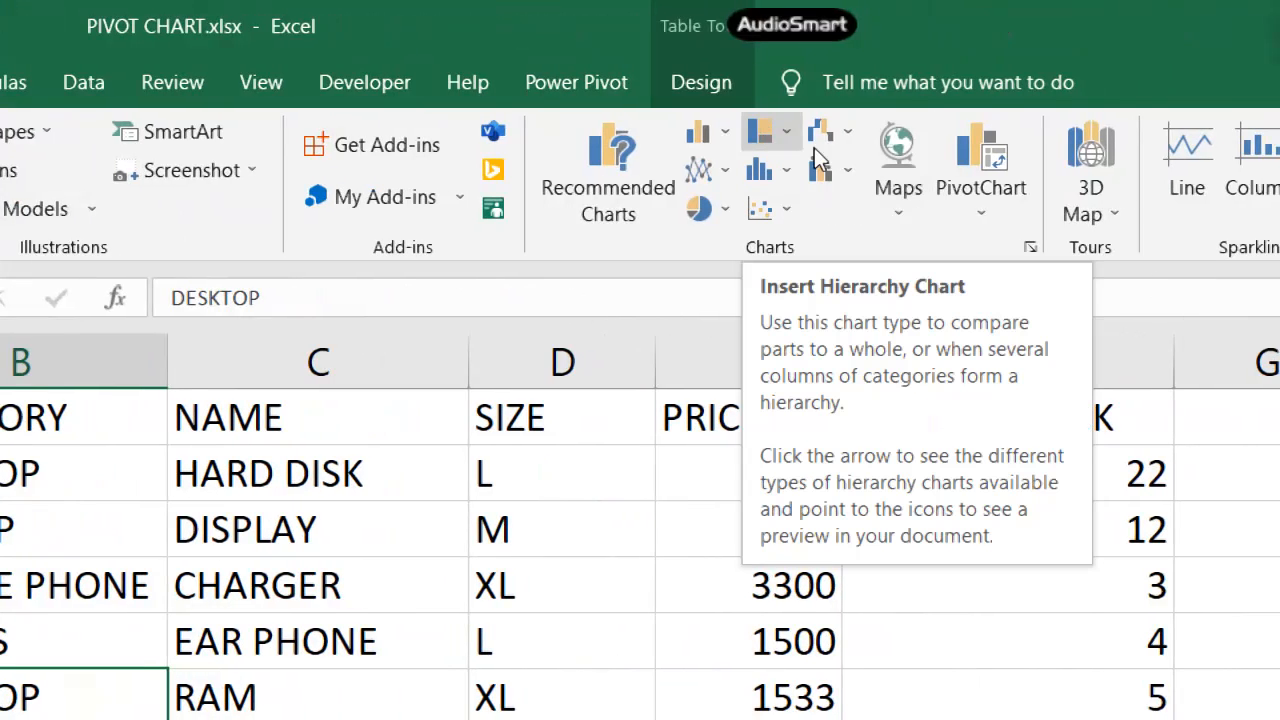
pyautogui.click(1009, 215)
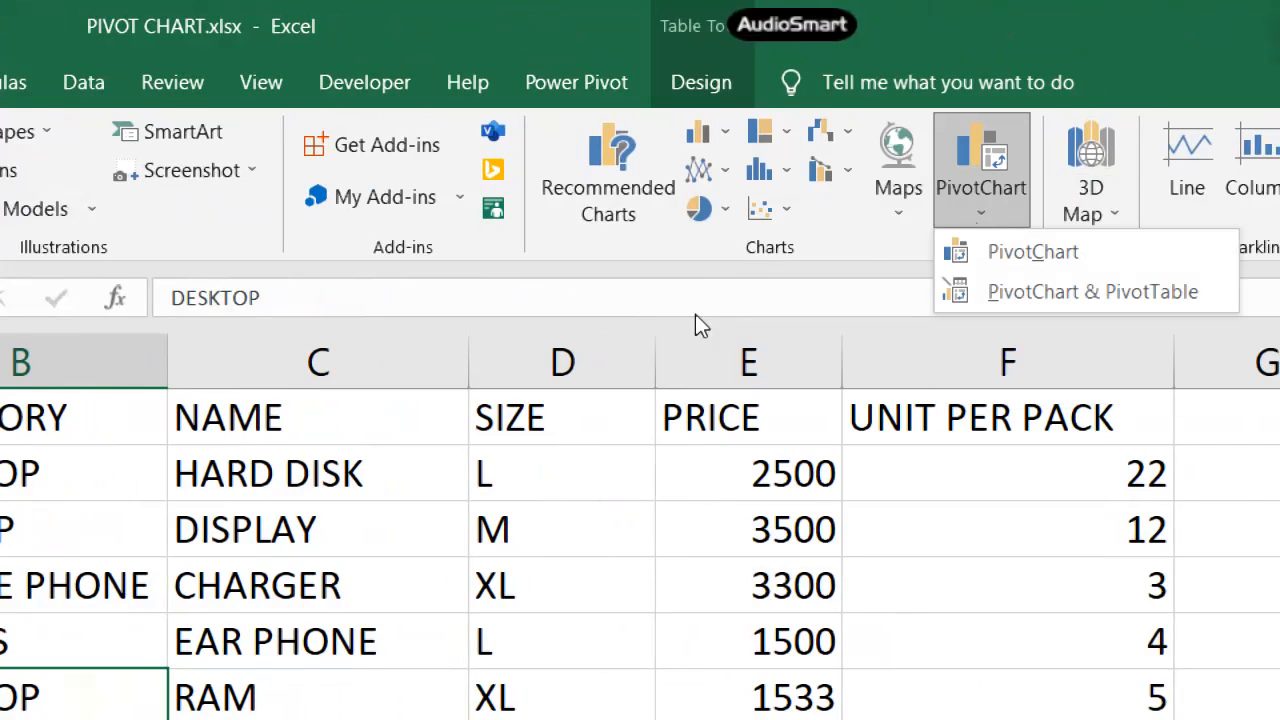
pyautogui.click(615, 535)
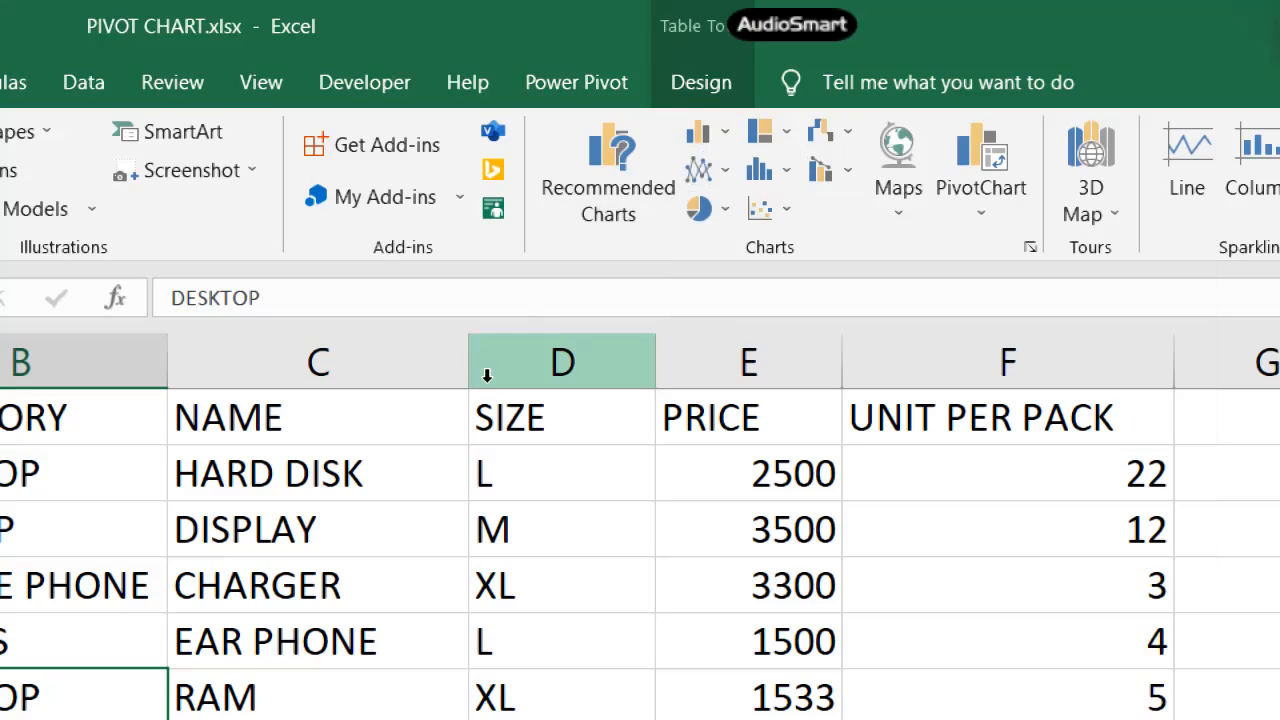
pyautogui.scroll(-3, 512, 532)
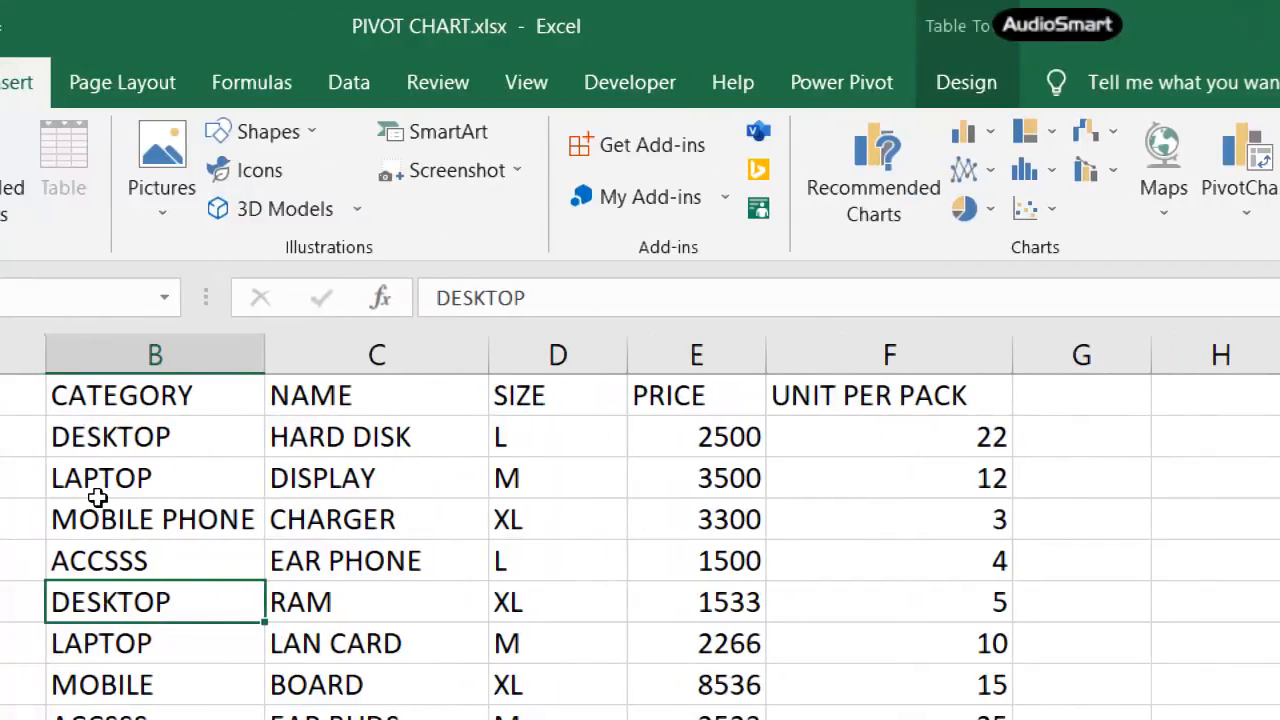
pyautogui.scroll(-1, 194, 509)
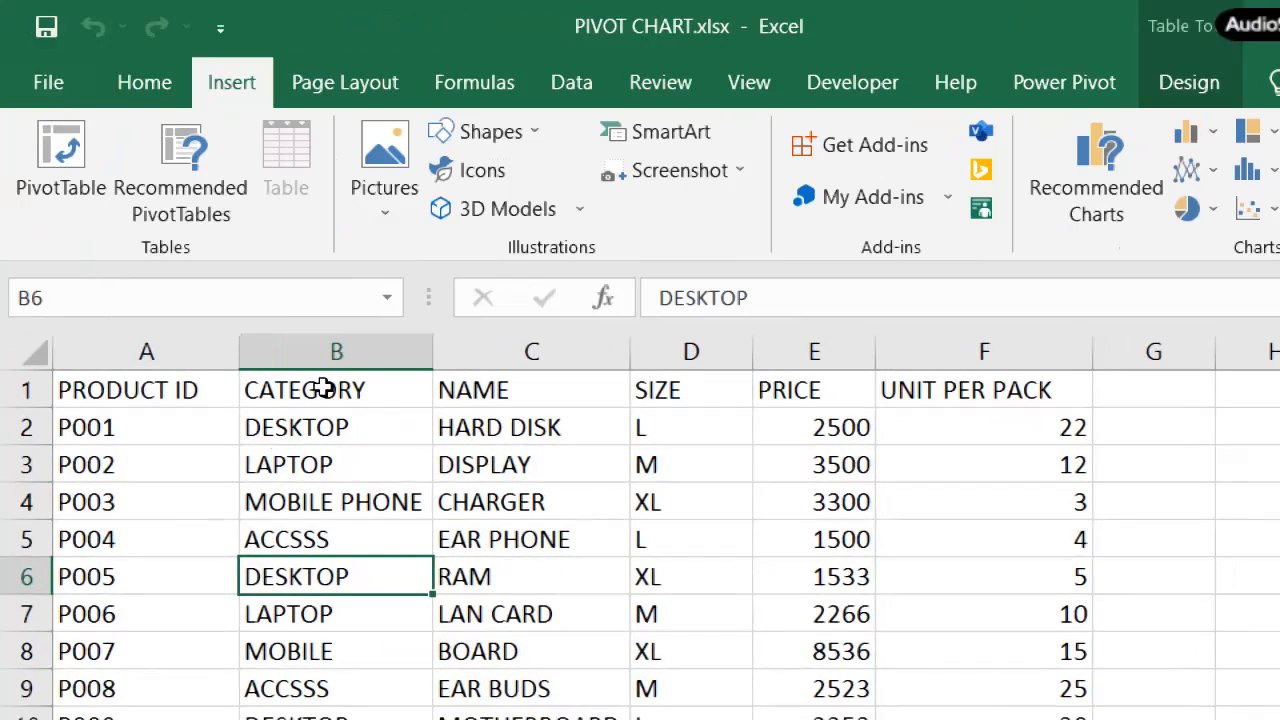
# Collapse the ribbon and highlight the header row A1:F1, followed by the whole table A1:F11.
pyautogui.hotkey('ctrl', 'F1')
pyautogui.moveTo(183, 240); pyautogui.dragTo(1080, 240)
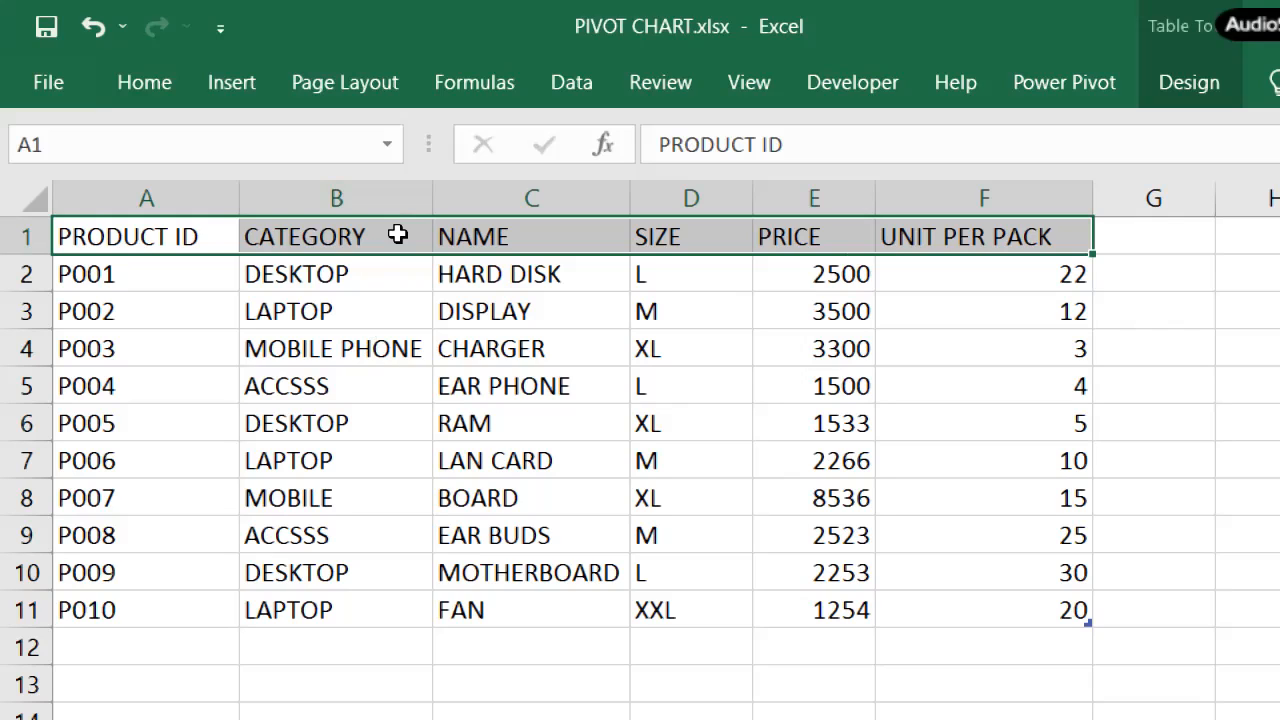
pyautogui.moveTo(123, 237); pyautogui.dragTo(1010, 608)
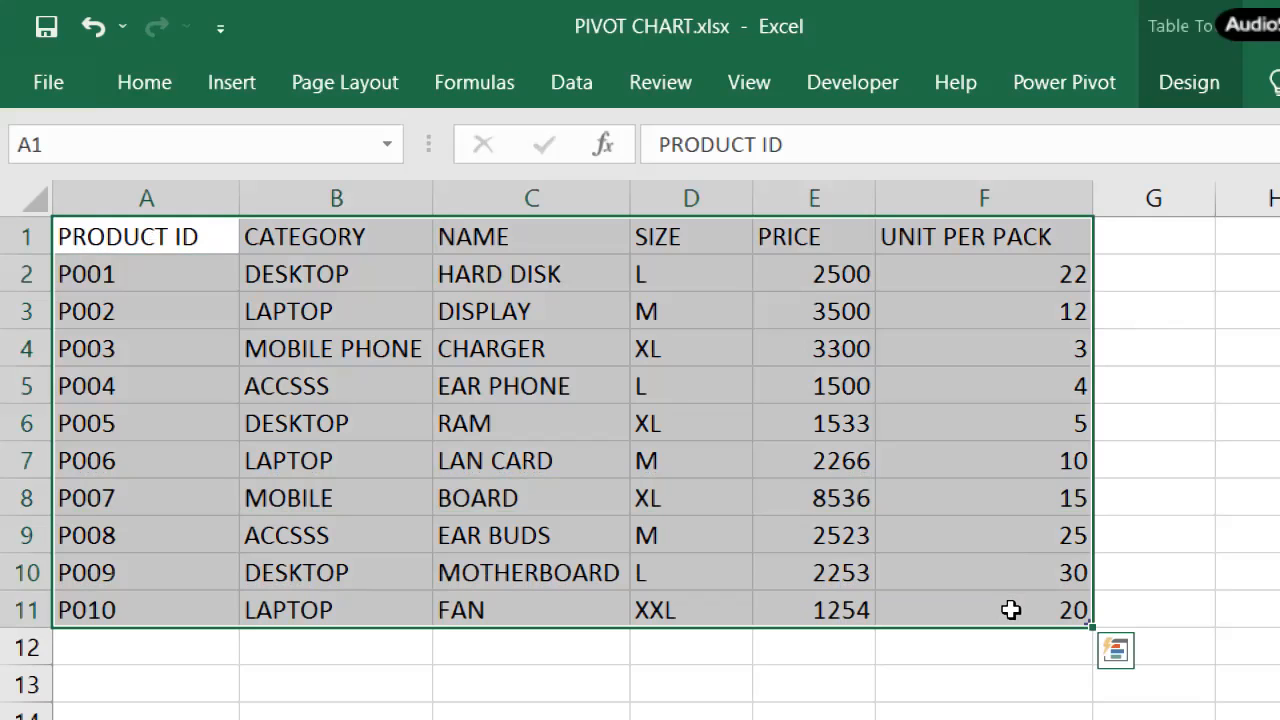
# Highlight the NAME column in C1:C11, UNIT PER PACK in F1:F8 and PRICE in E1:E8 separately.
pyautogui.moveTo(531, 248); pyautogui.dragTo(546, 612)
pyautogui.hotkey('ctrl', 'z')
pyautogui.click(145, 230)
pyautogui.click(465, 235)
pyautogui.moveTo(922, 240); pyautogui.dragTo(903, 491)
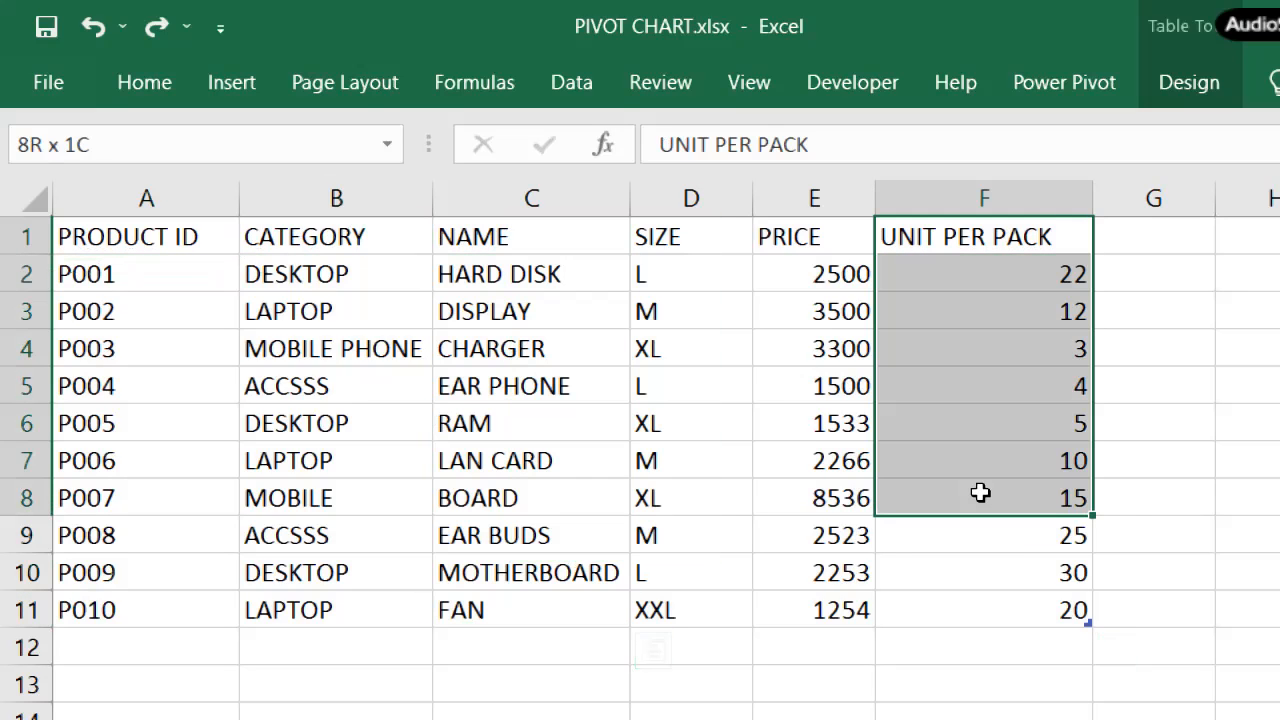
pyautogui.moveTo(808, 236); pyautogui.dragTo(818, 477)
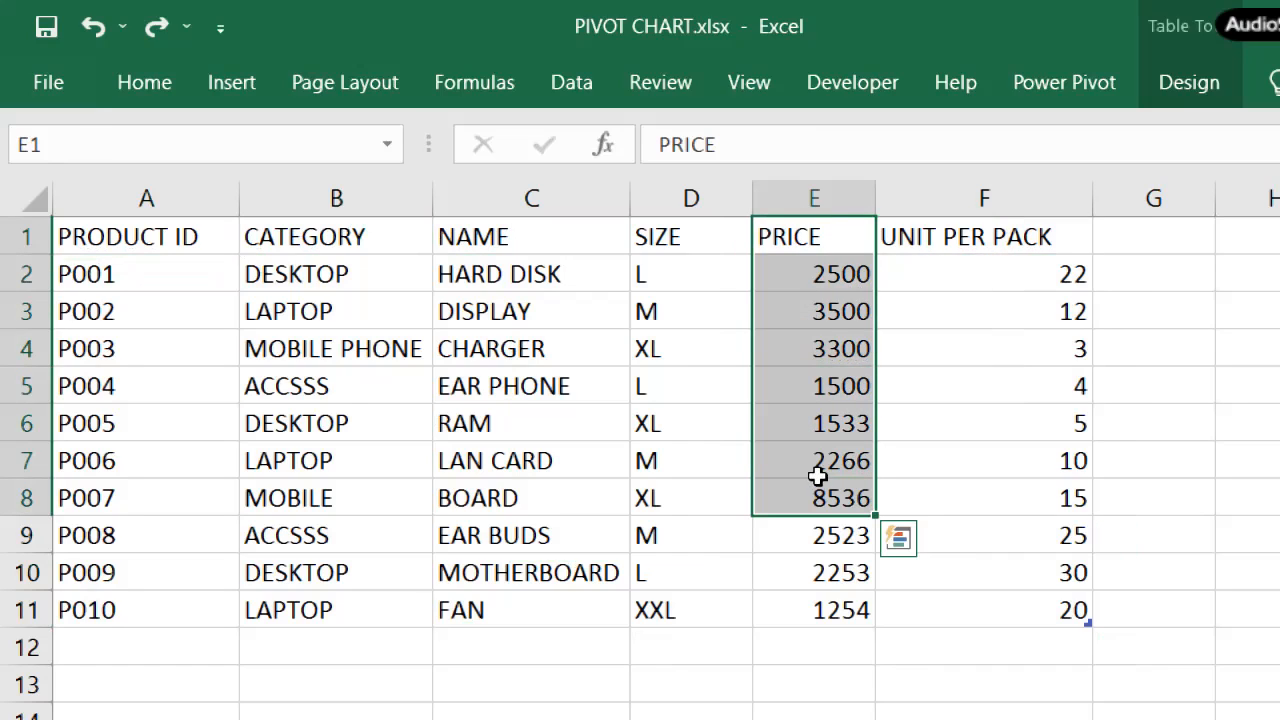
# Select the NAME range C1:C11 together with the PRICE and UNIT PER PACK range E1:F11, then clear the selection.
pyautogui.click(540, 244)
pyautogui.moveTo(540, 244); pyautogui.dragTo(588, 614)
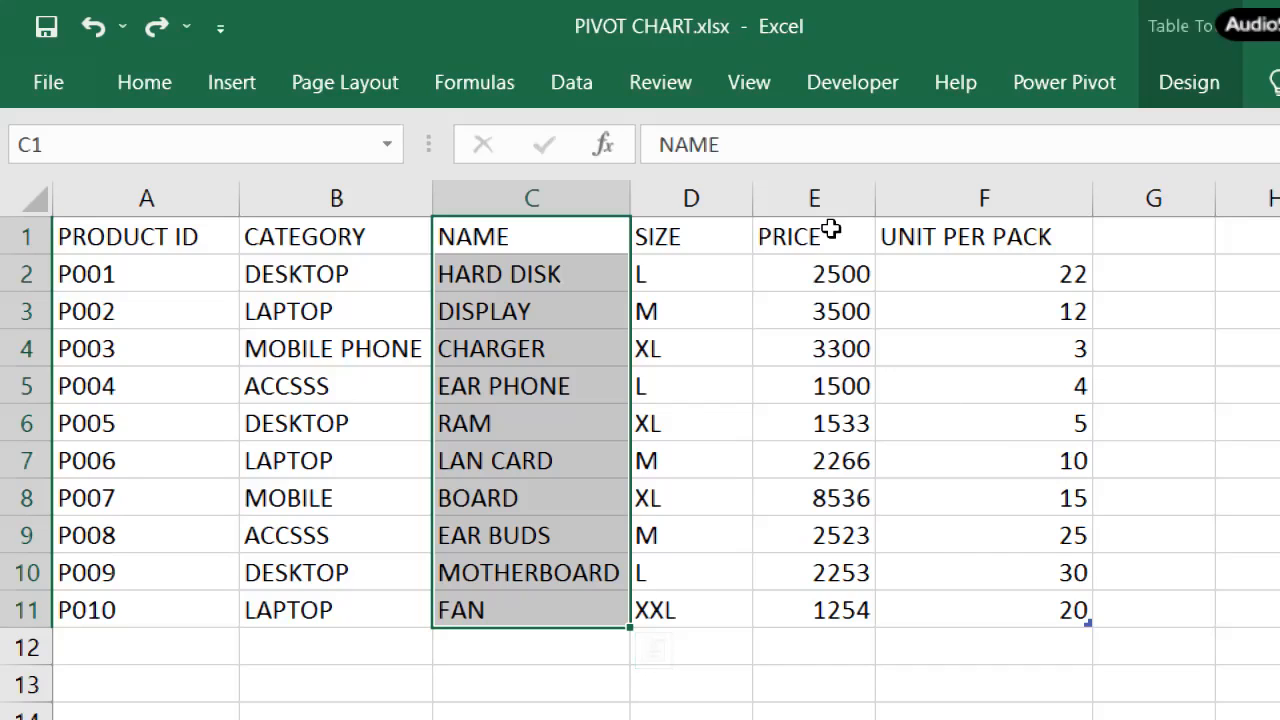
pyautogui.moveTo(811, 237); pyautogui.dragTo(1000, 600)
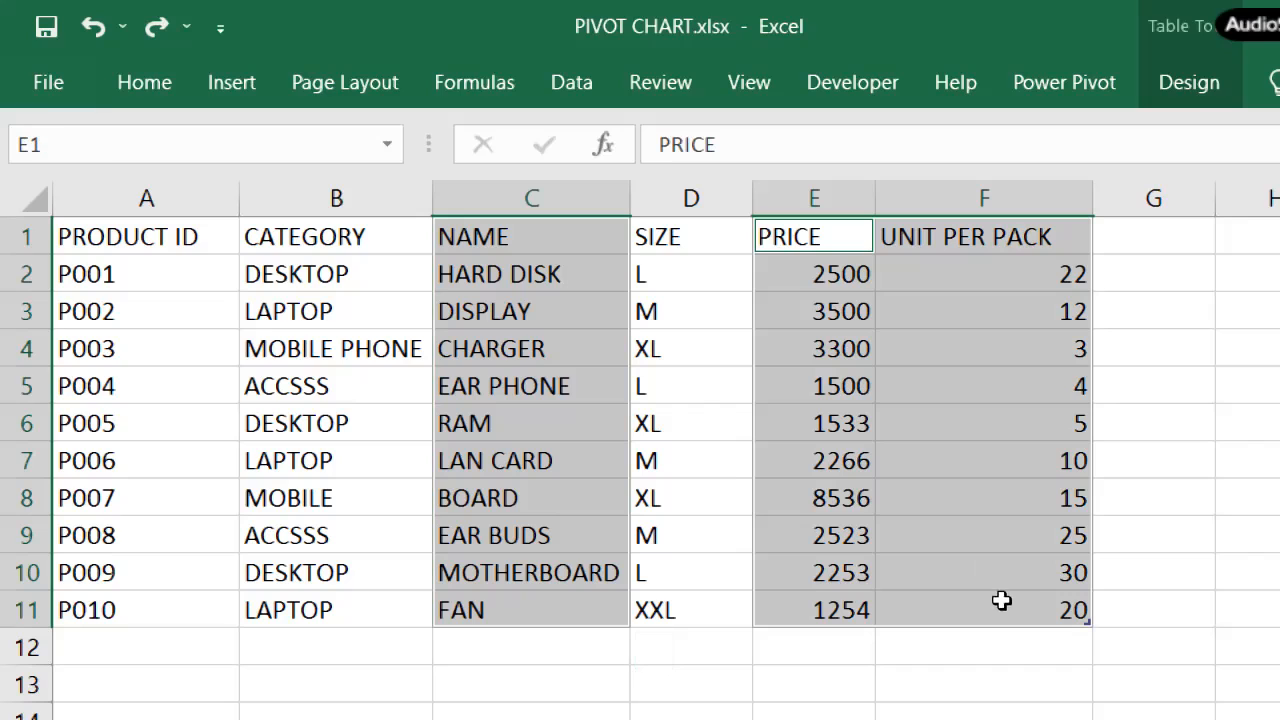
pyautogui.click(671, 360)
# Highlight the NAME column, the SIZE cells D1:D10 and the PRICE and UNIT PER PACK range E1:F11 one after another.
pyautogui.moveTo(566, 250); pyautogui.dragTo(551, 614)
pyautogui.moveTo(690, 236); pyautogui.dragTo(723, 566)
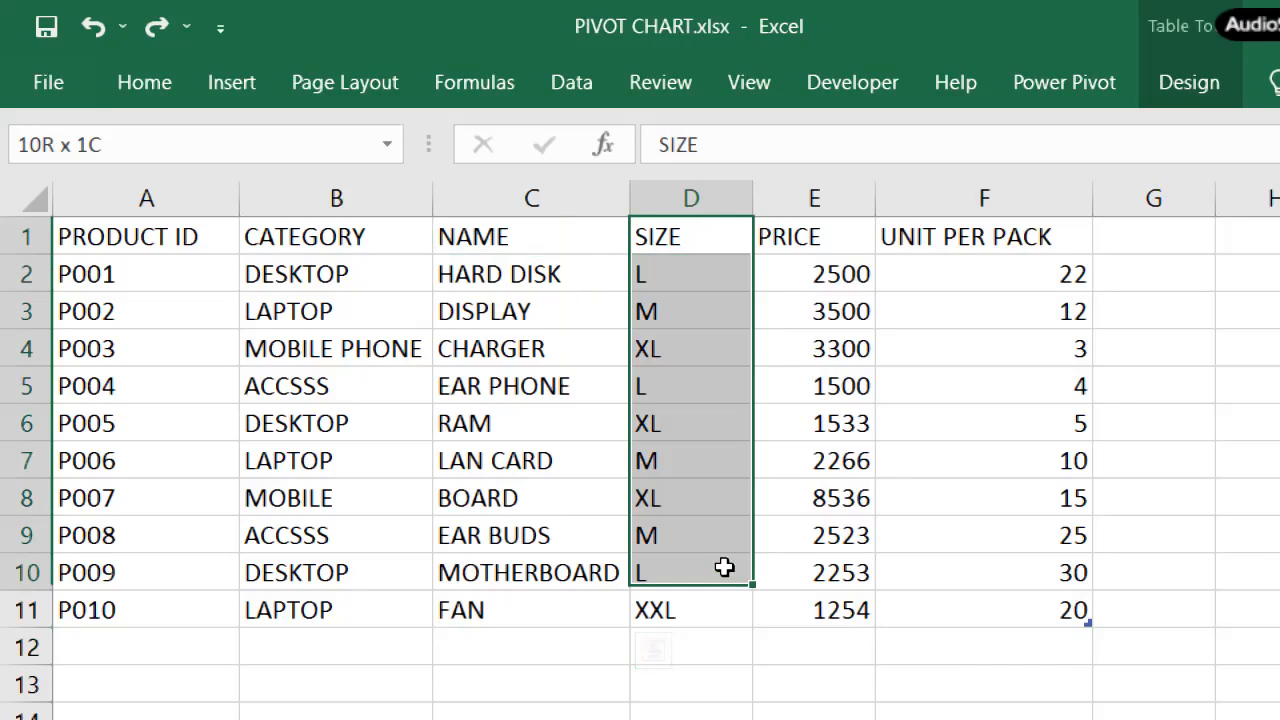
pyautogui.moveTo(755, 300); pyautogui.dragTo(964, 606)
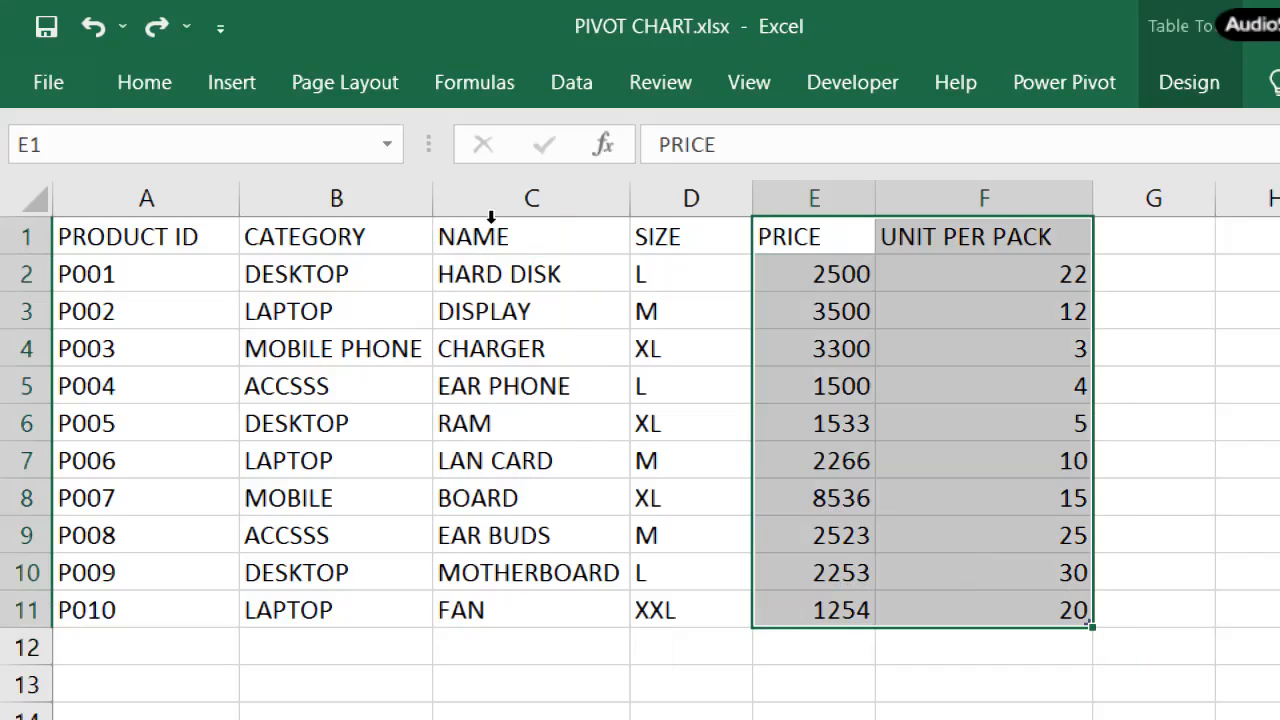
# Try to select the NAME range C1:C11 together with the PRICE values starting at E2.
pyautogui.click(500, 273)
pyautogui.hotkey('ctrl', 'shift', 'Down')
pyautogui.moveTo(505, 238); pyautogui.dragTo(527, 628)
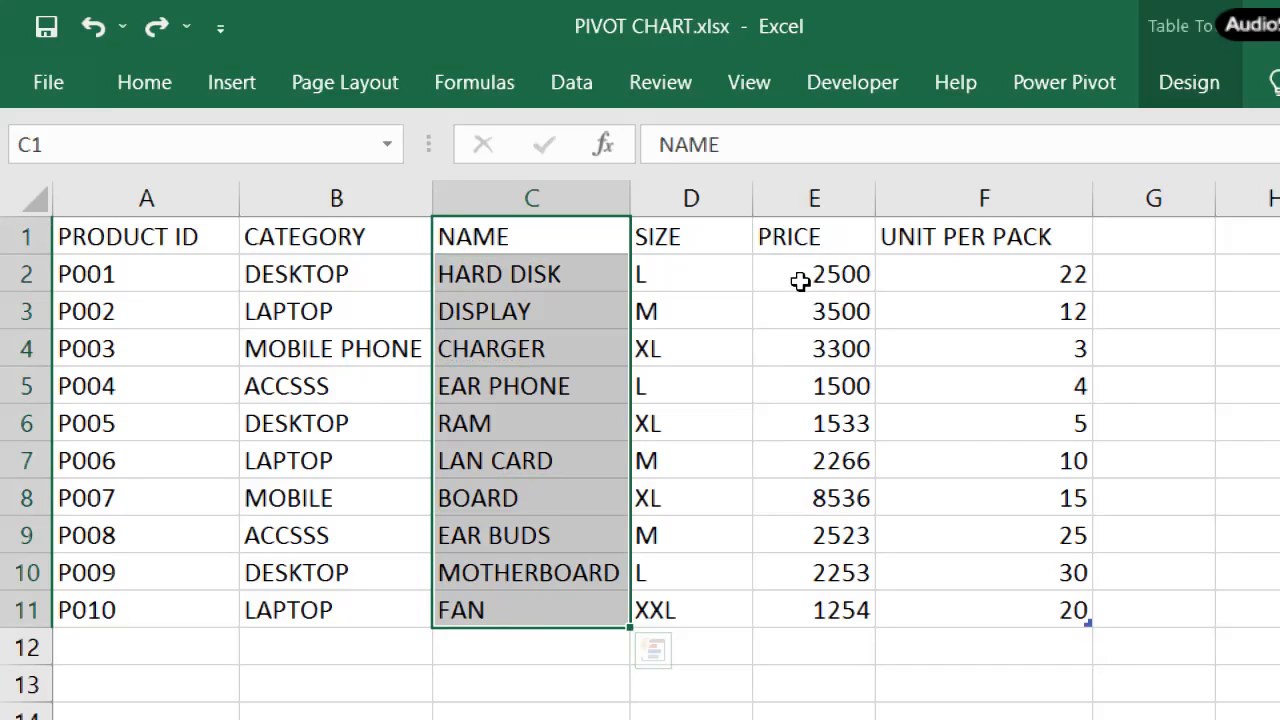
pyautogui.moveTo(812, 266); pyautogui.dragTo(851, 375)
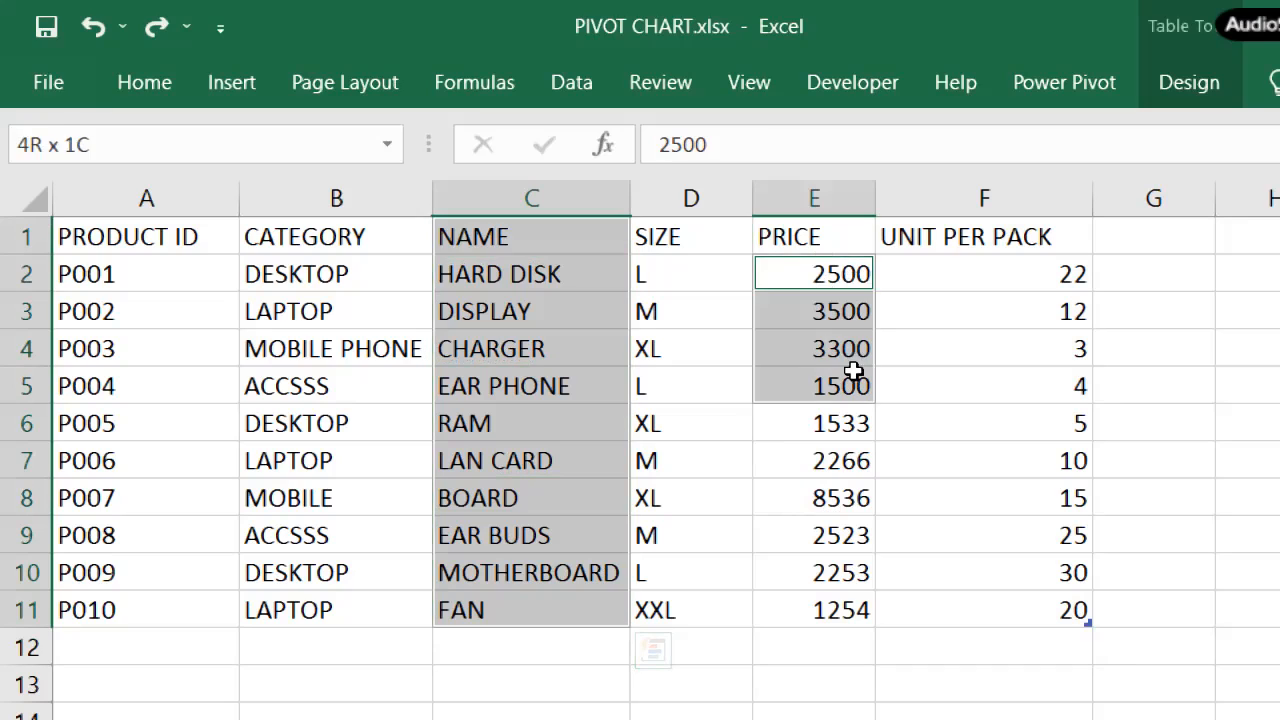
pyautogui.click(811, 277)
# Select the non-adjacent ranges C1:C11 and E1:F11, covering NAME, PRICE and UNIT PER PACK, as chart data.
pyautogui.moveTo(560, 242); pyautogui.dragTo(548, 617)
pyautogui.moveTo(822, 238); pyautogui.dragTo(818, 278)
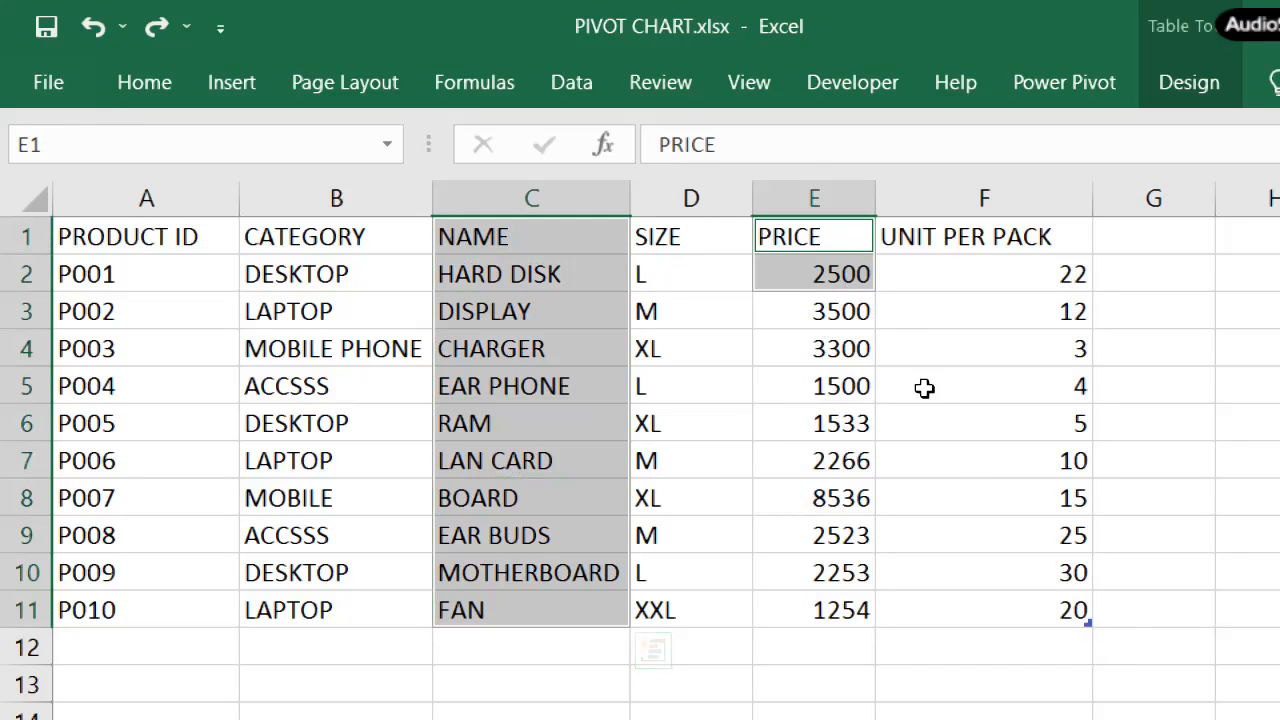
pyautogui.moveTo(1020, 588); pyautogui.dragTo(1026, 610)
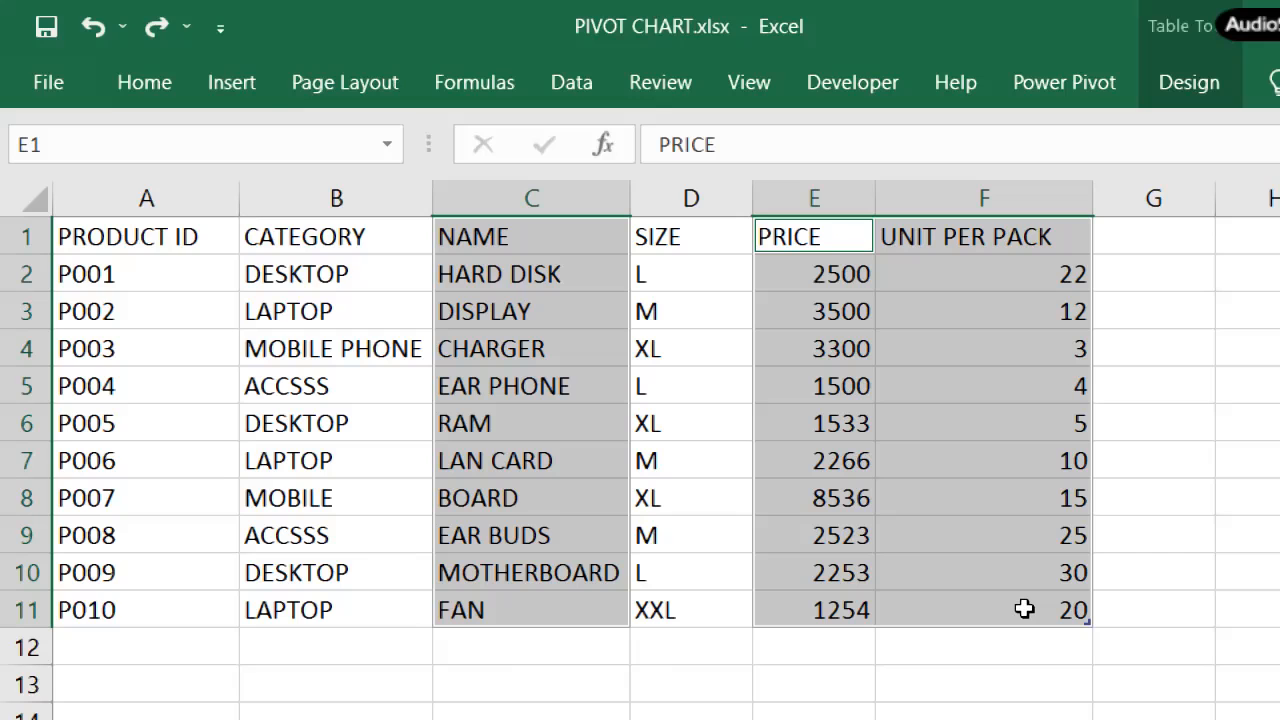
# Insert a 2-D clustered column chart from the selected NAME, PRICE and UNIT PER PACK data, keeping the ribbon expanded.
pyautogui.click(228, 85)
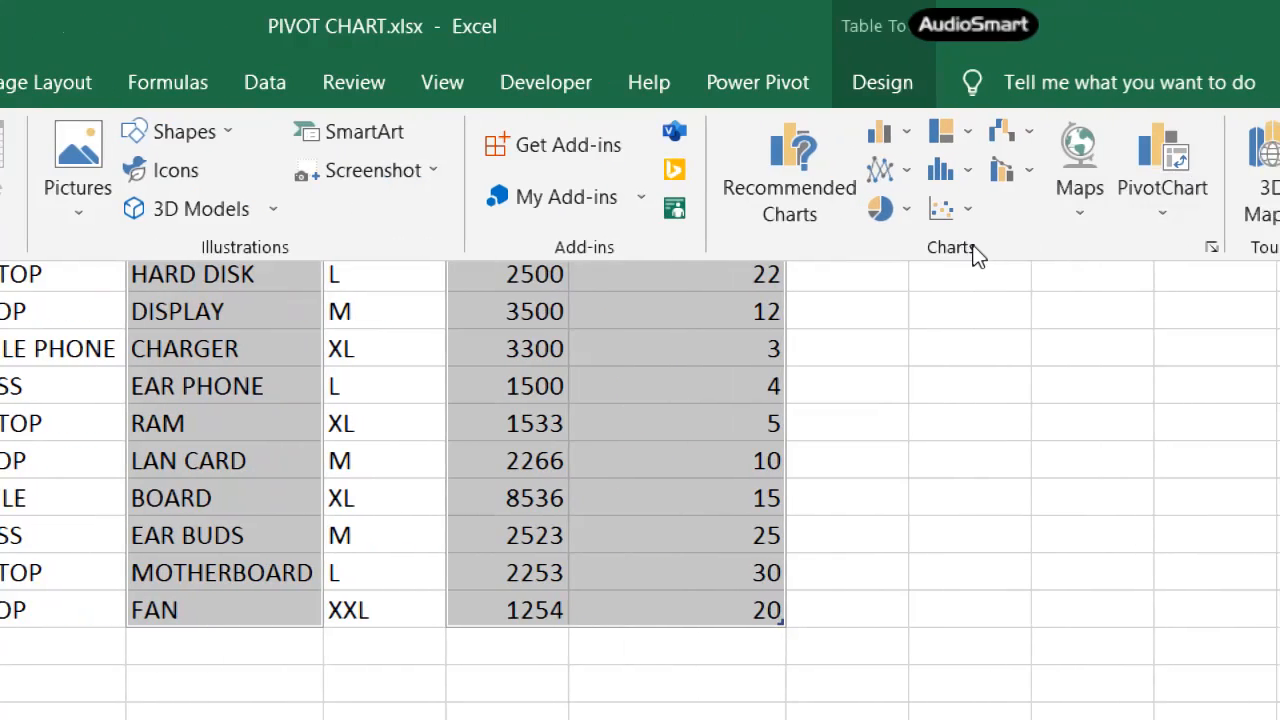
pyautogui.click(900, 143)
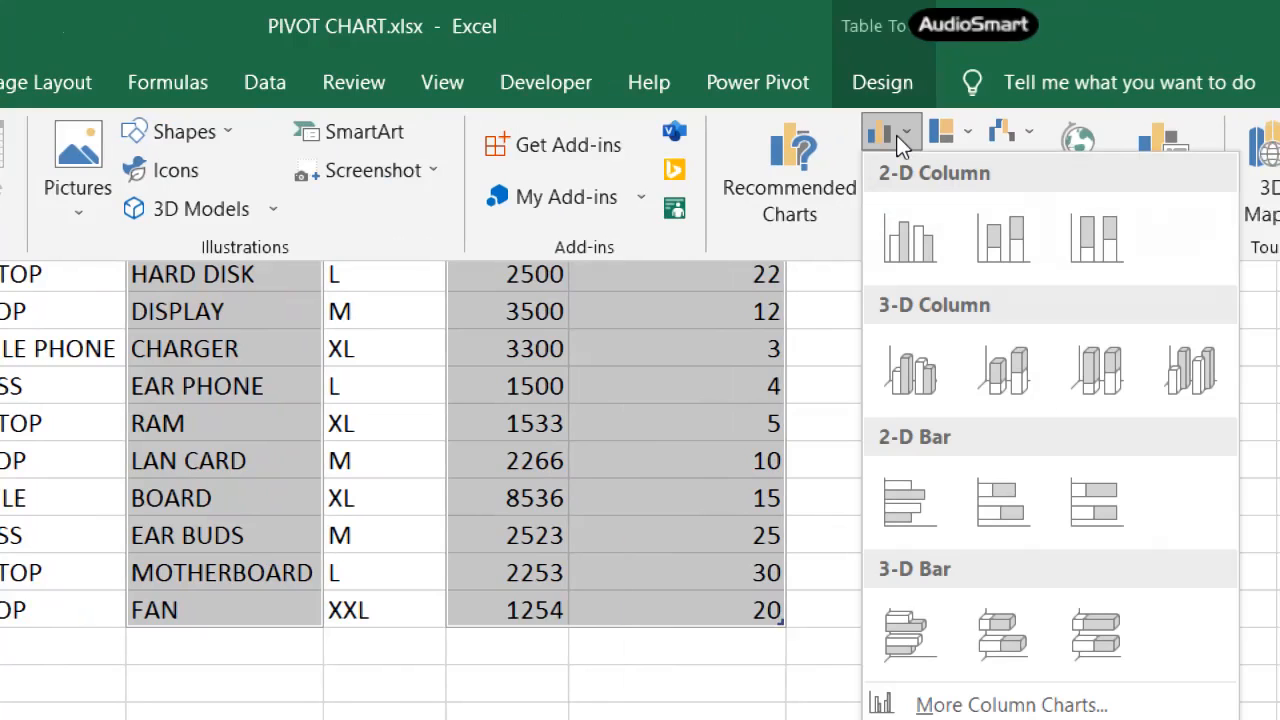
pyautogui.click(847, 216)
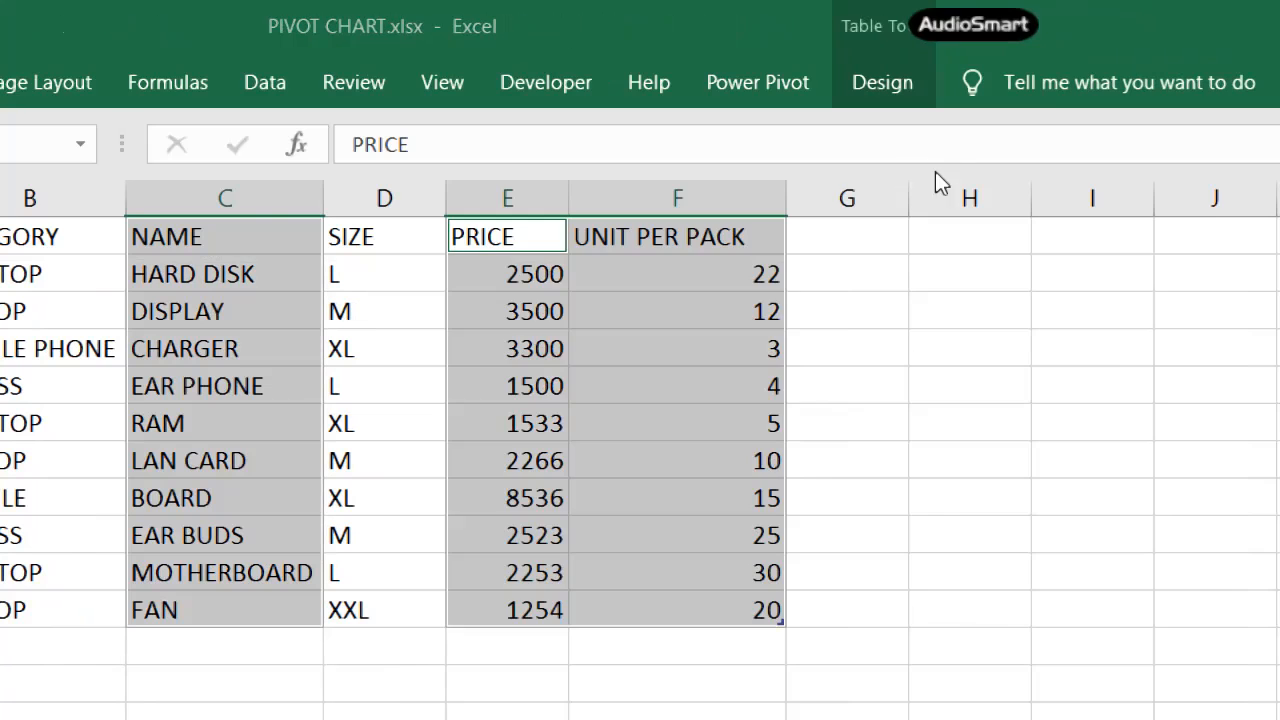
pyautogui.press('Escape')
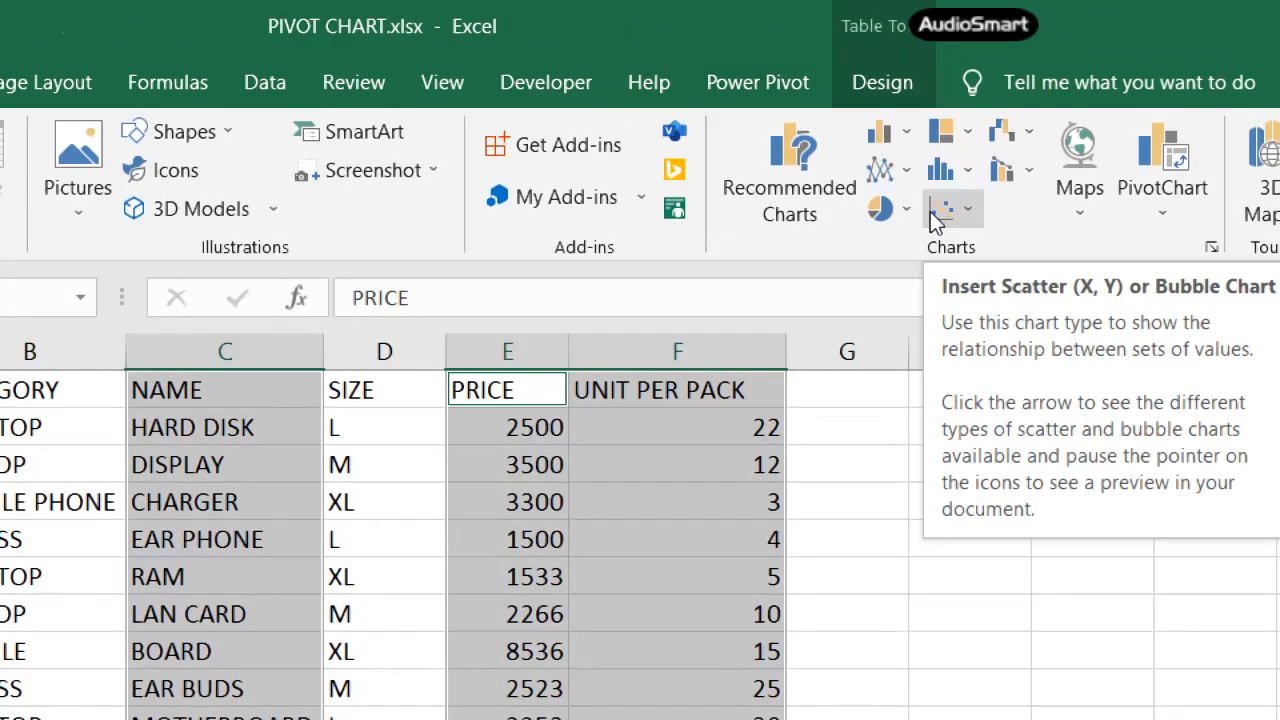
pyautogui.click(897, 147)
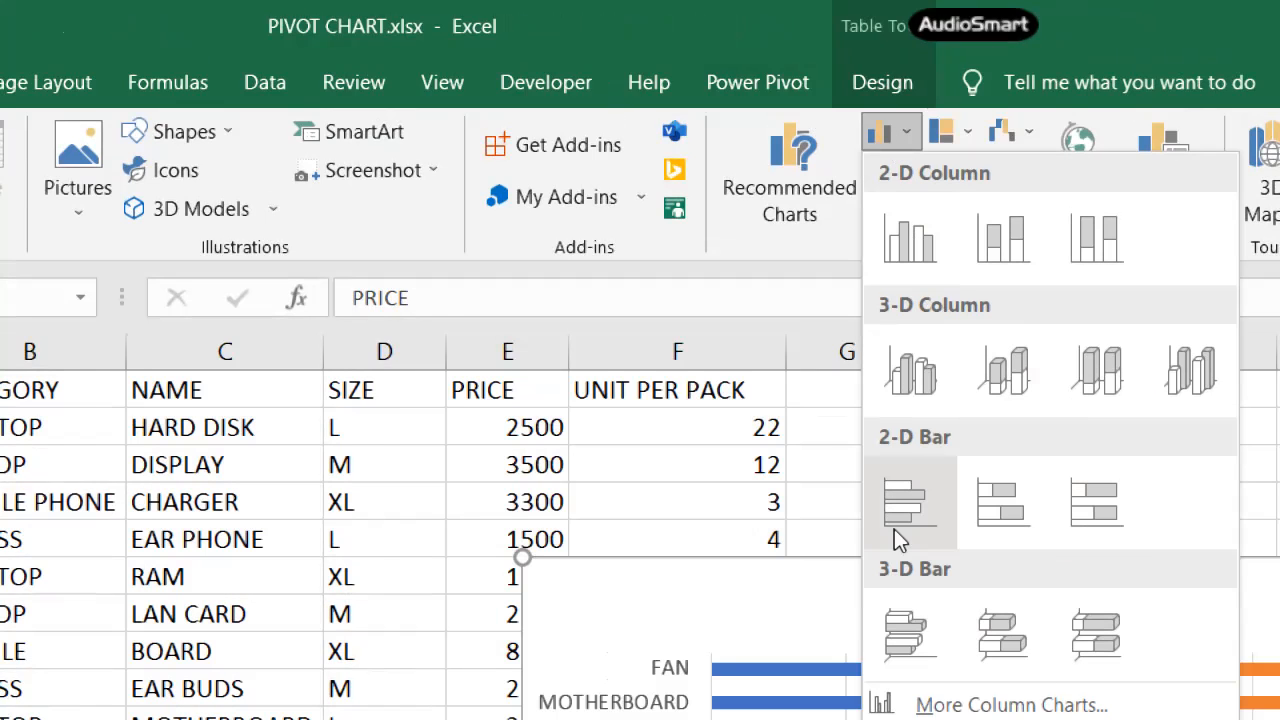
pyautogui.click(922, 227)
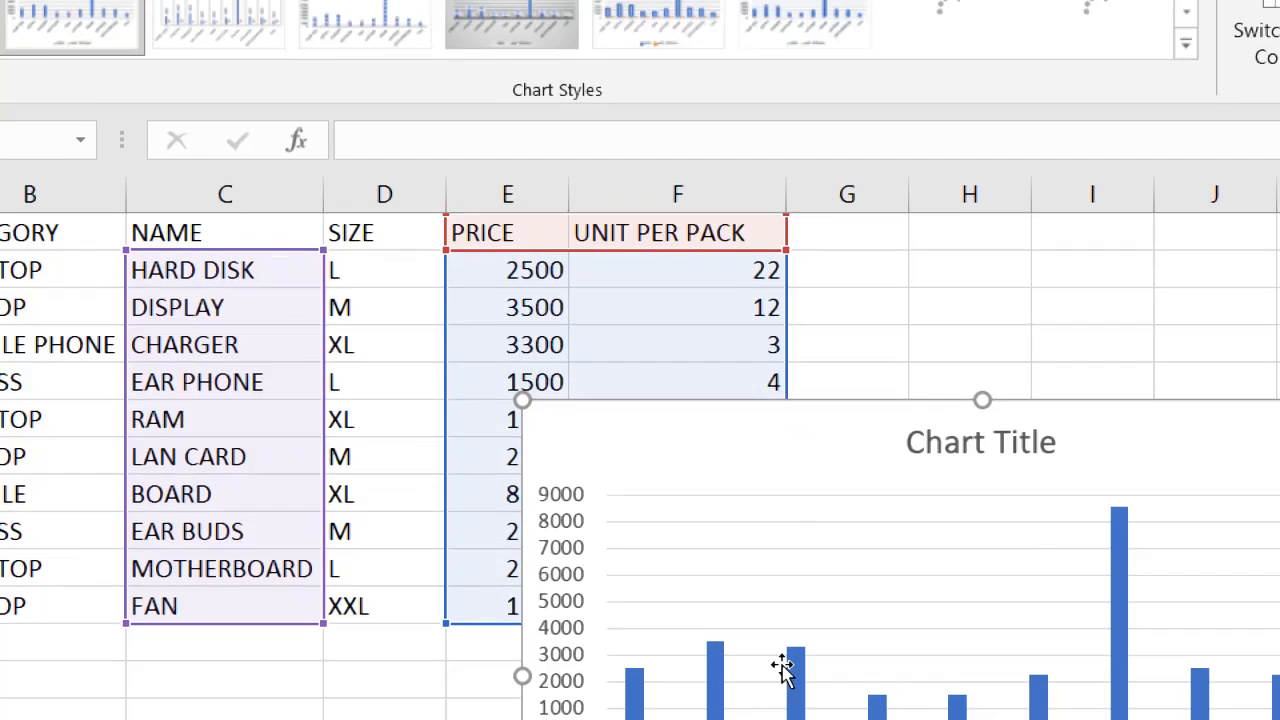
# Move the chart down to uncover the source data, and place it back over the table across columns C to H.
pyautogui.moveTo(740, 410); pyautogui.dragTo(343, 268)
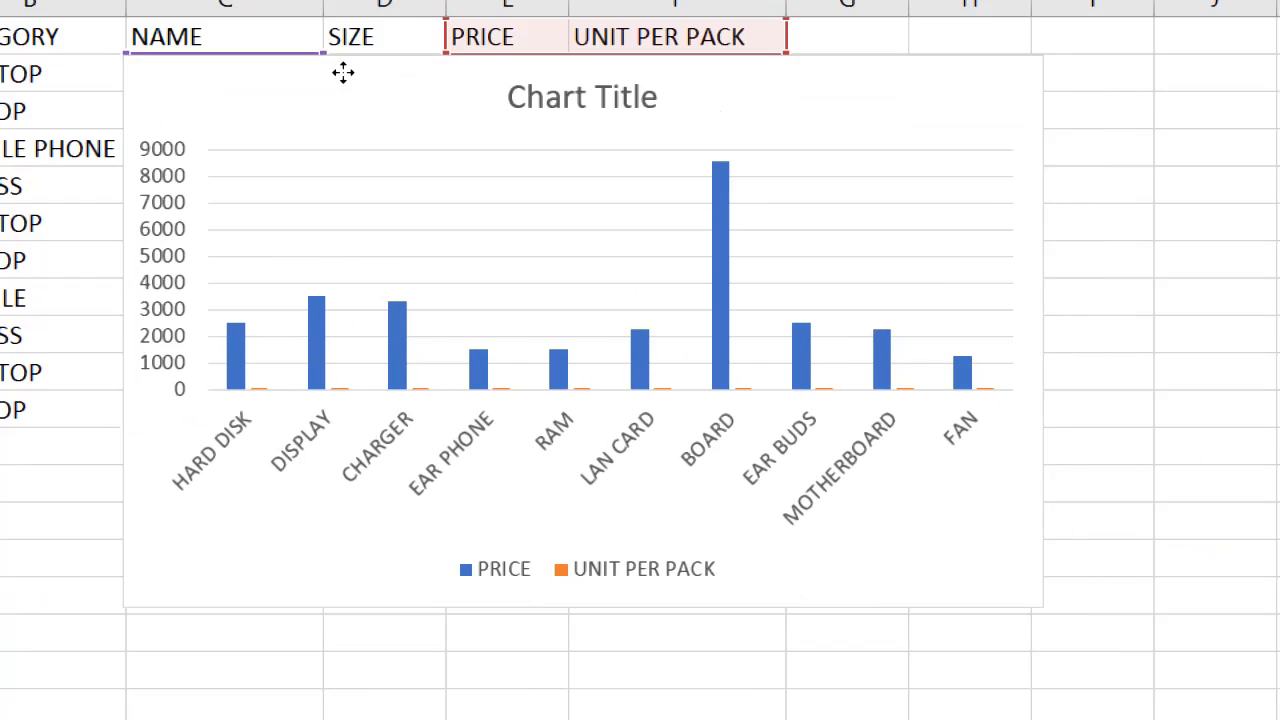
pyautogui.moveTo(343, 72); pyautogui.dragTo(343, 72)
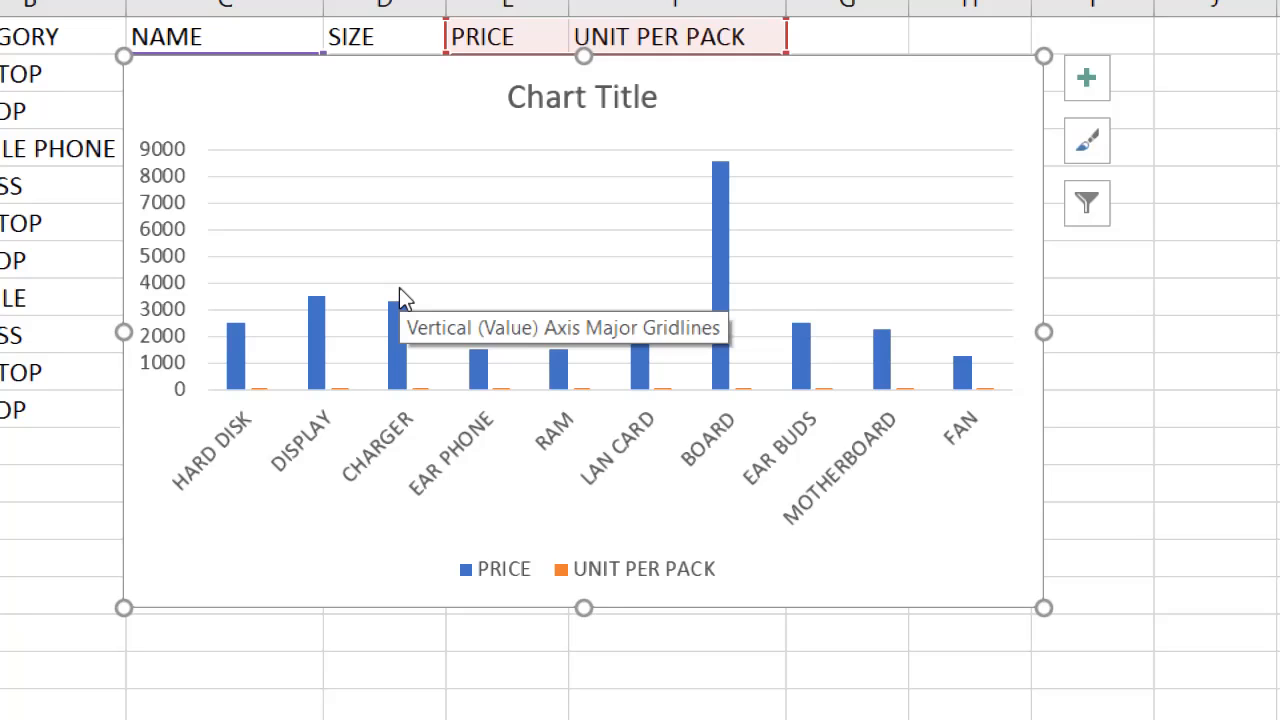
pyautogui.moveTo(237, 84); pyautogui.dragTo(378, 384)
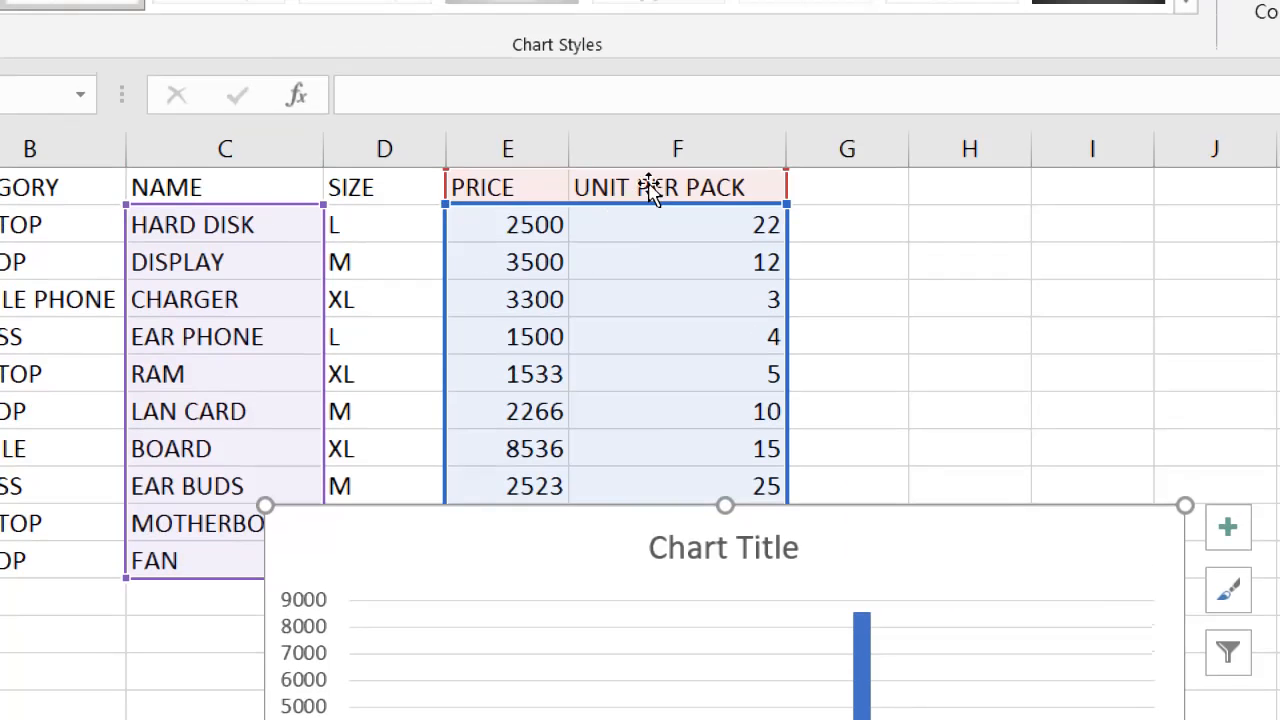
pyautogui.moveTo(564, 508); pyautogui.dragTo(469, 108)
pyautogui.moveTo(517, 551); pyautogui.dragTo(445, 229)
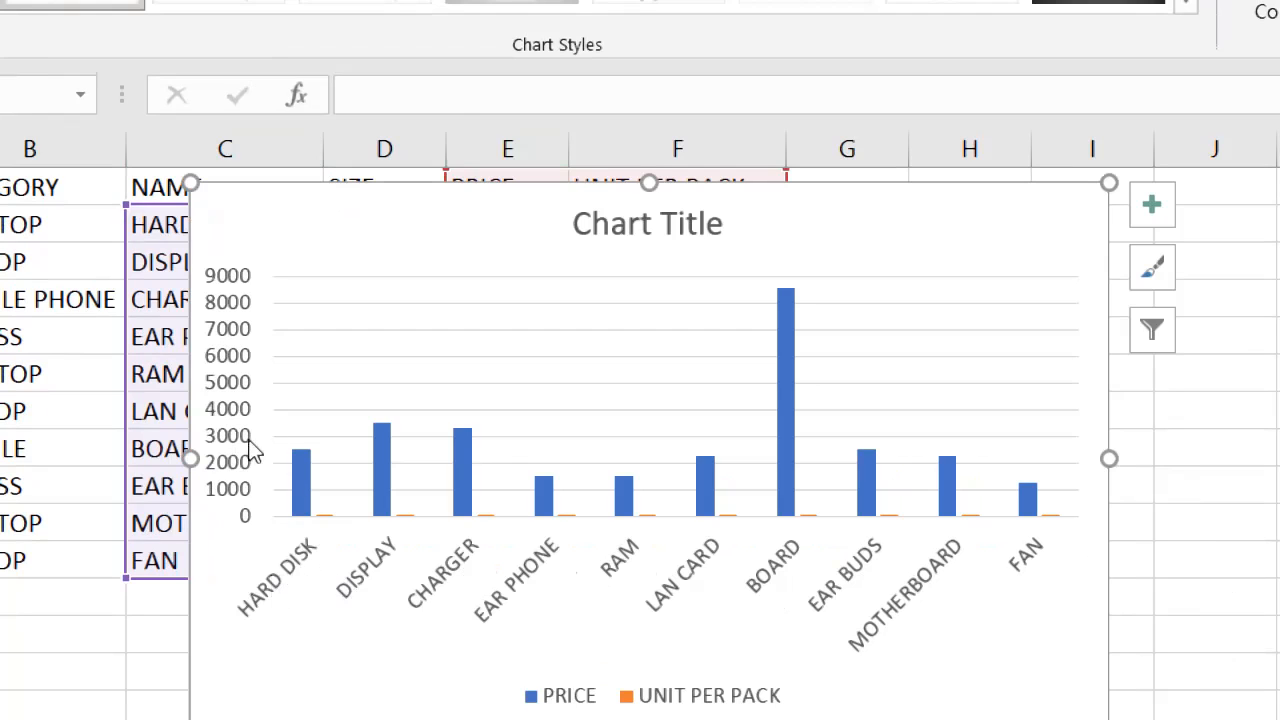
# Move the chart sideways so it spans columns D to J below the header row, leaving the NAME column uncovered.
pyautogui.moveTo(798, 465)
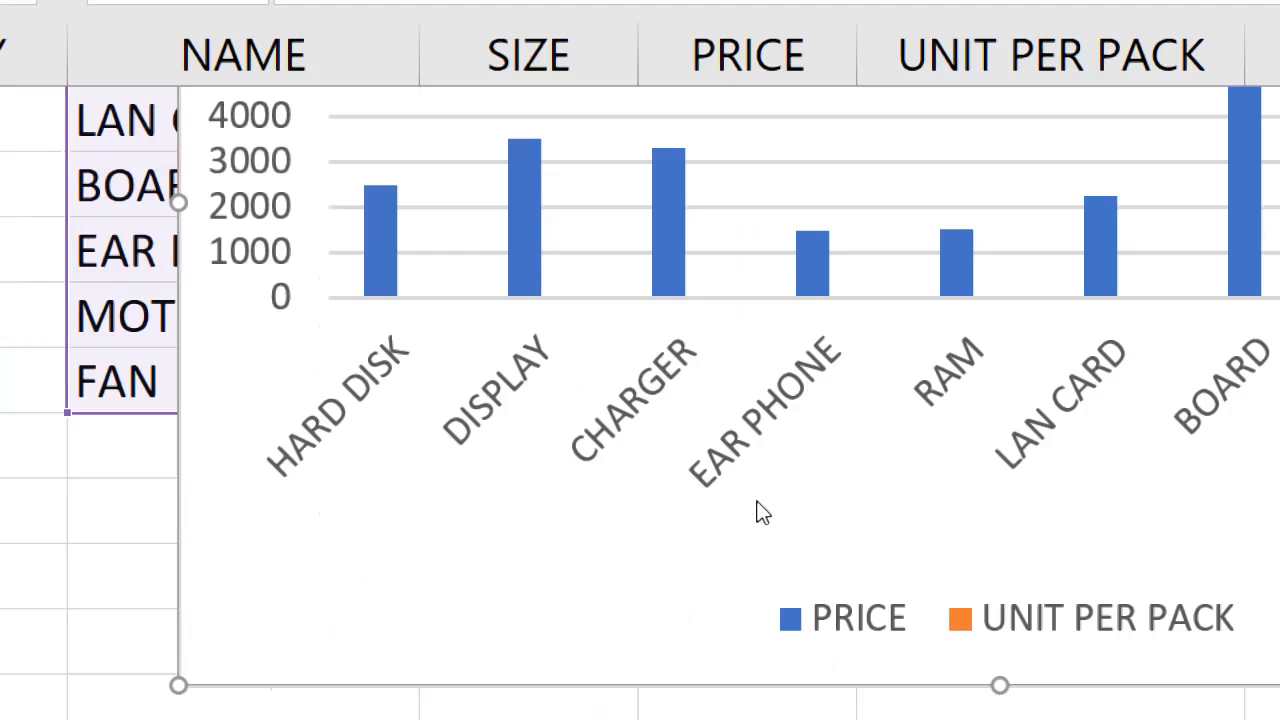
pyautogui.scroll(1, 757, 491)
pyautogui.scroll(-1, 463, 549)
pyautogui.scroll(2, 457, 543)
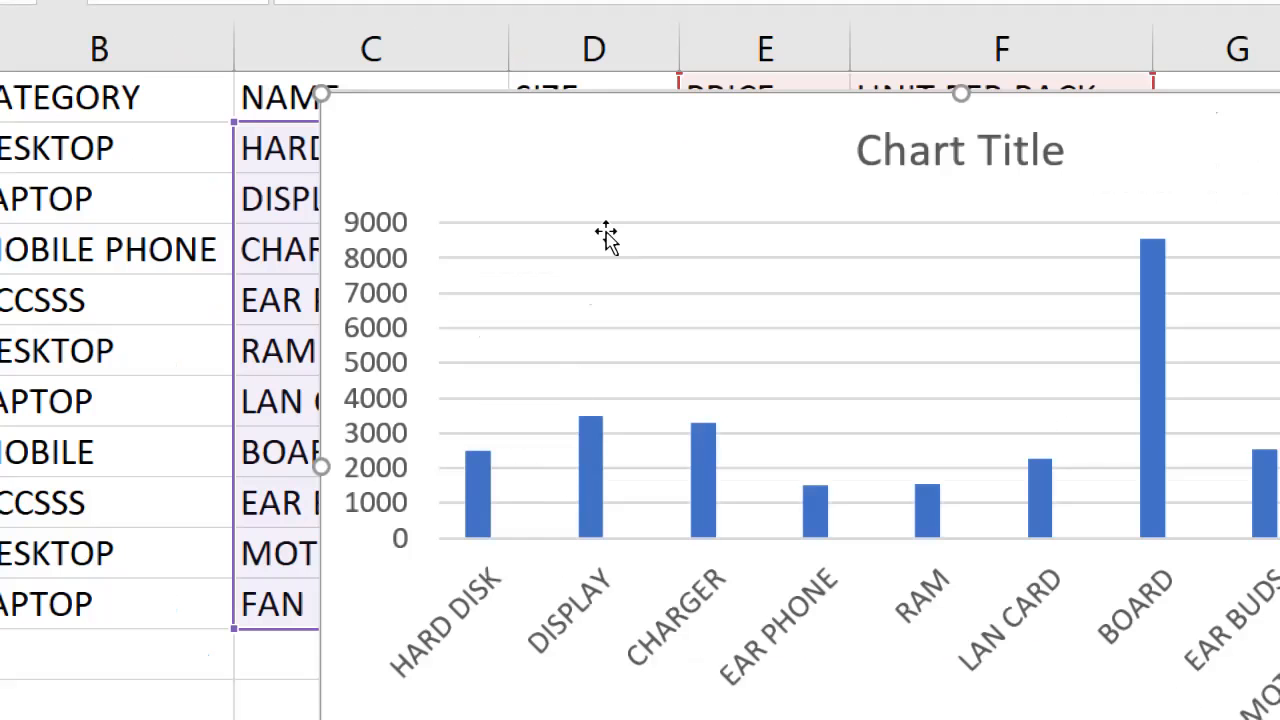
pyautogui.moveTo(821, 161); pyautogui.dragTo(630, 178)
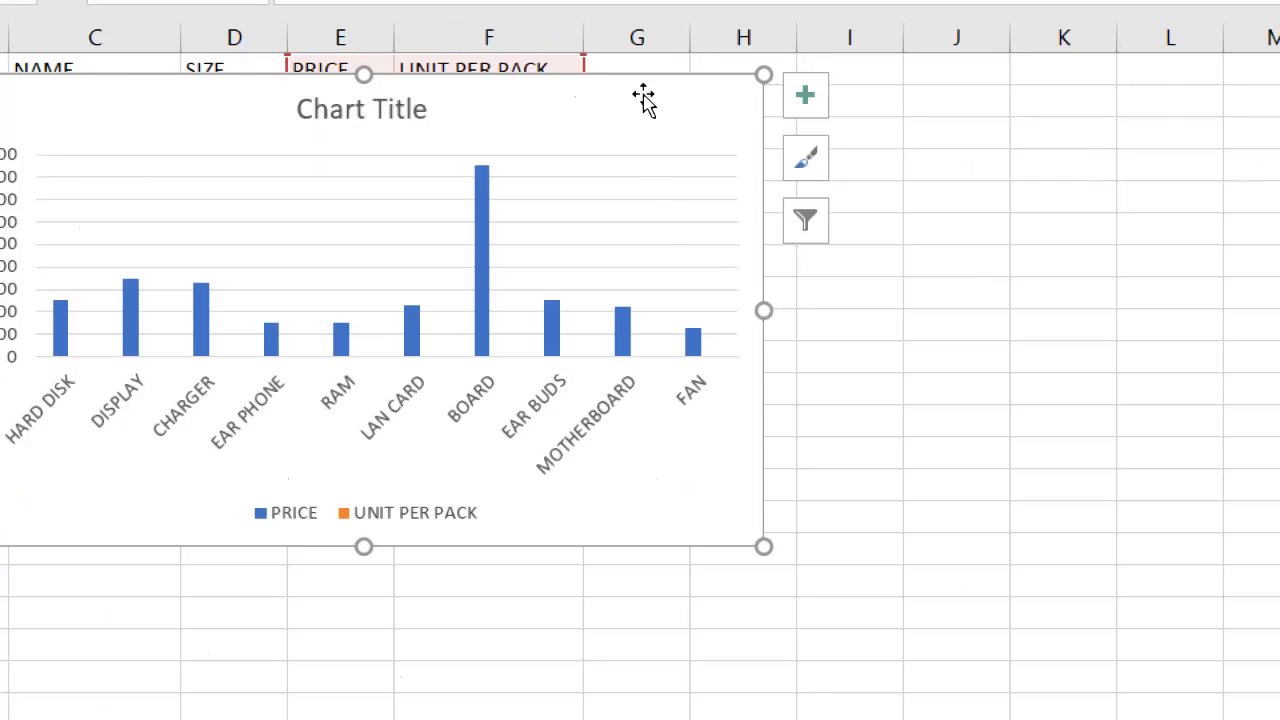
pyautogui.moveTo(620, 114); pyautogui.dragTo(735, 125)
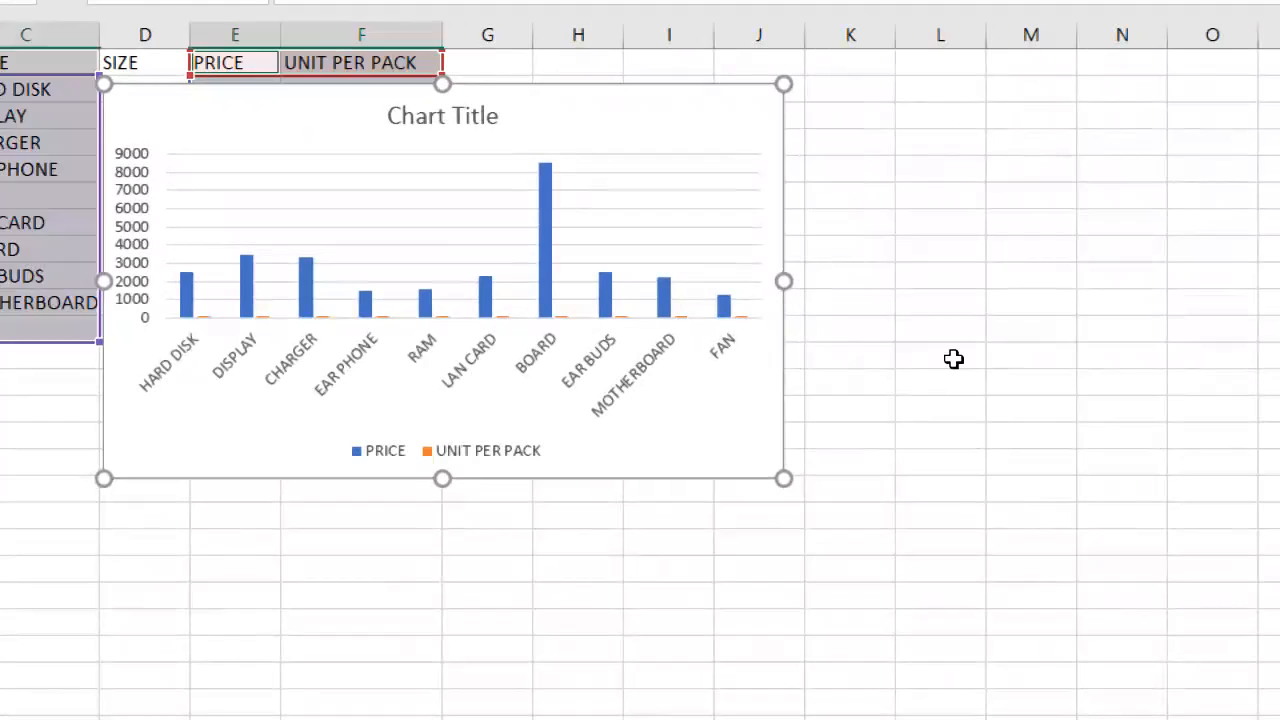
# Toggle the PRICE and UNIT PER PACK series off and on in the chart filters, ending with both series ticked.
pyautogui.click(953, 359)
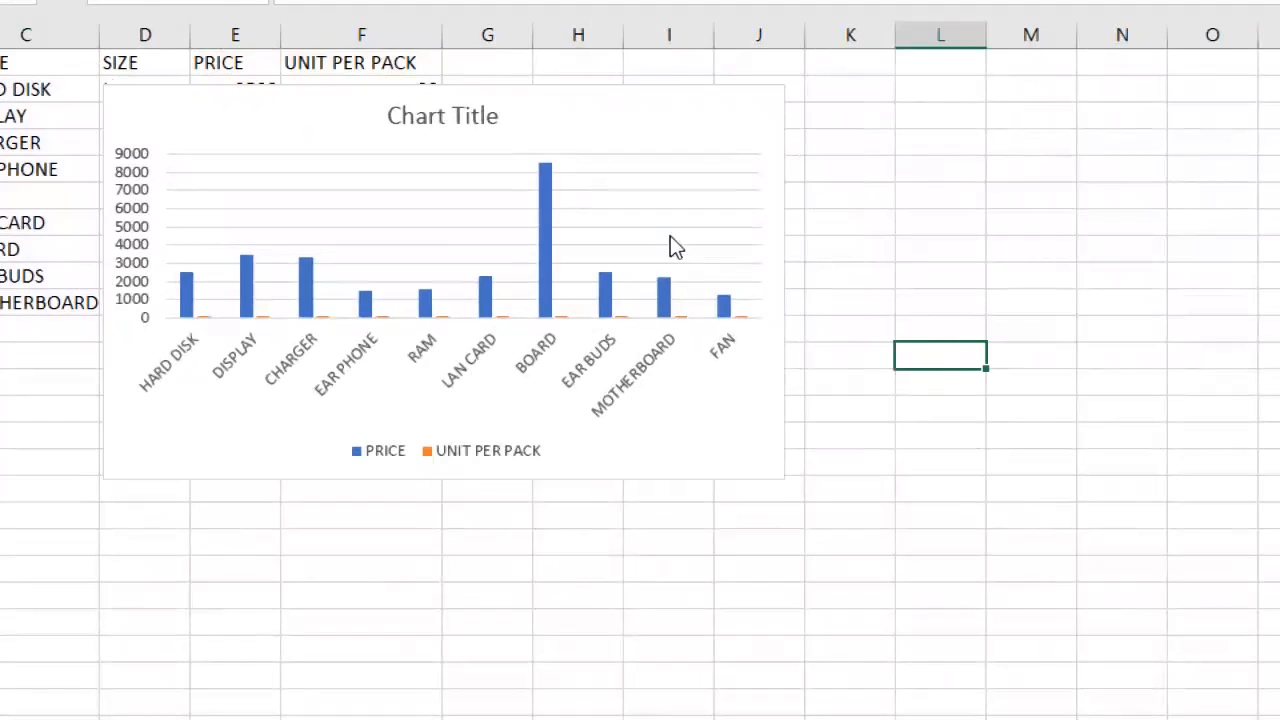
pyautogui.click(588, 118)
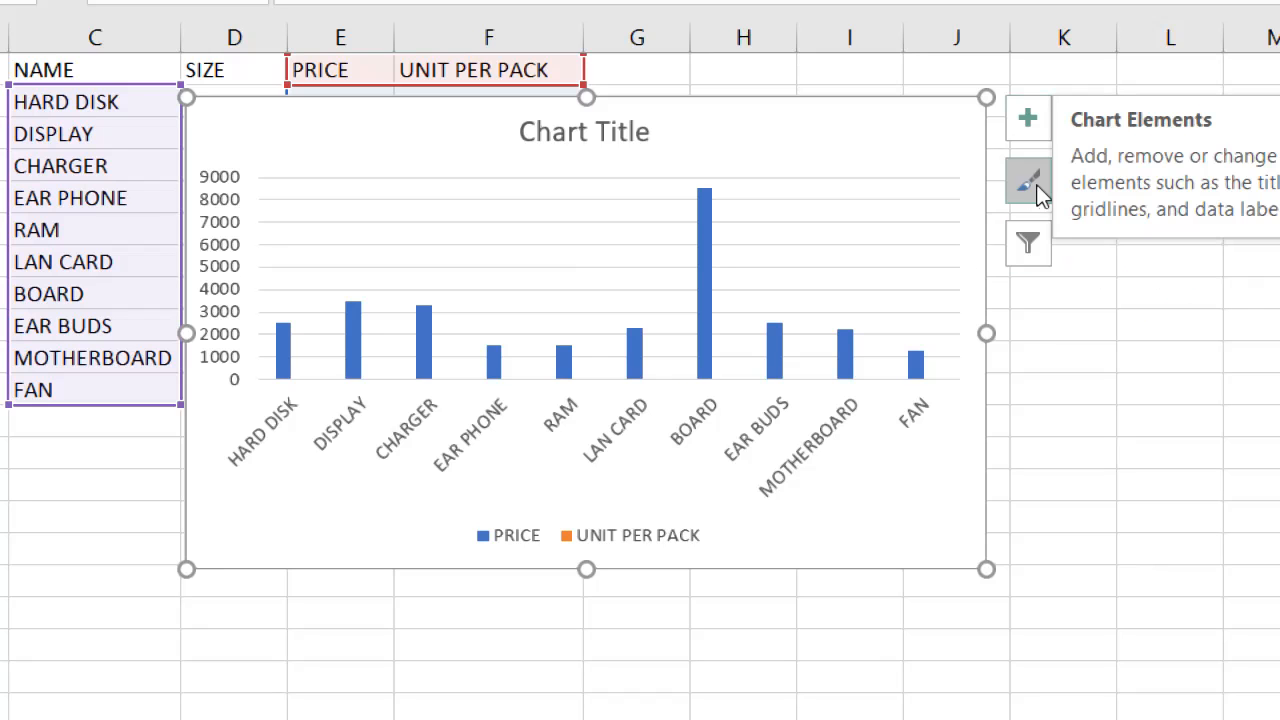
pyautogui.click(1040, 262)
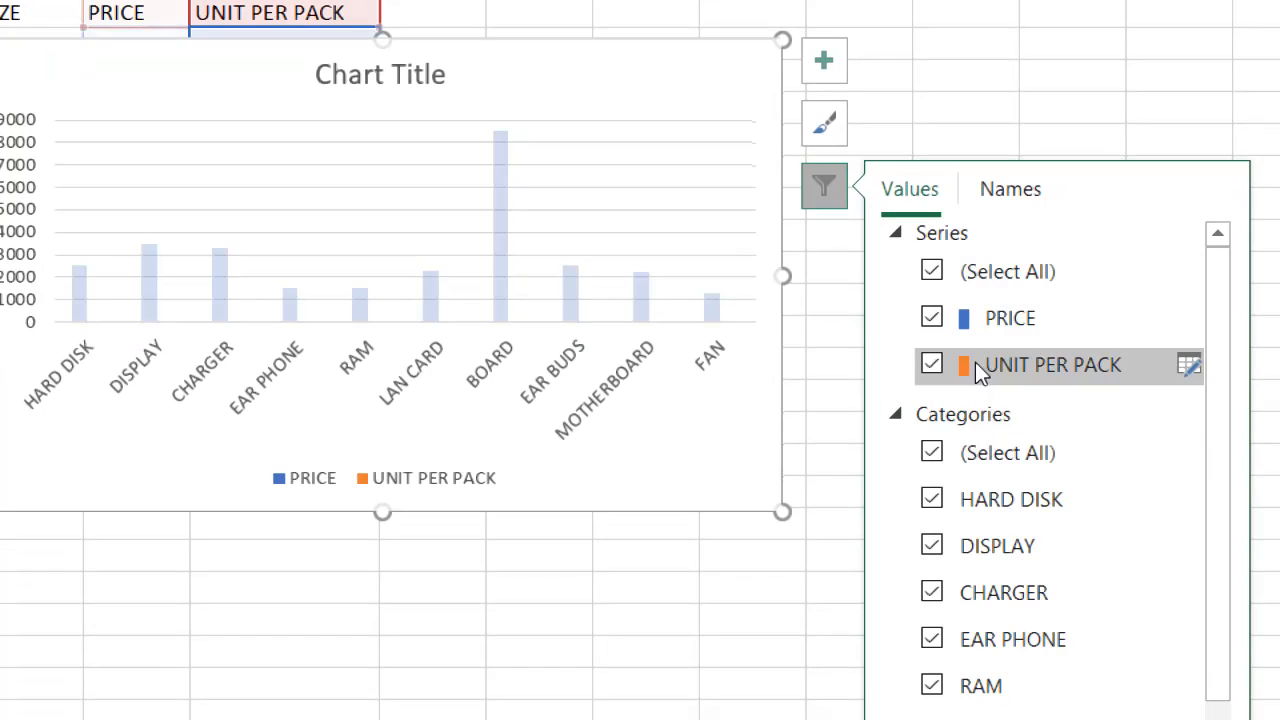
pyautogui.click(932, 319)
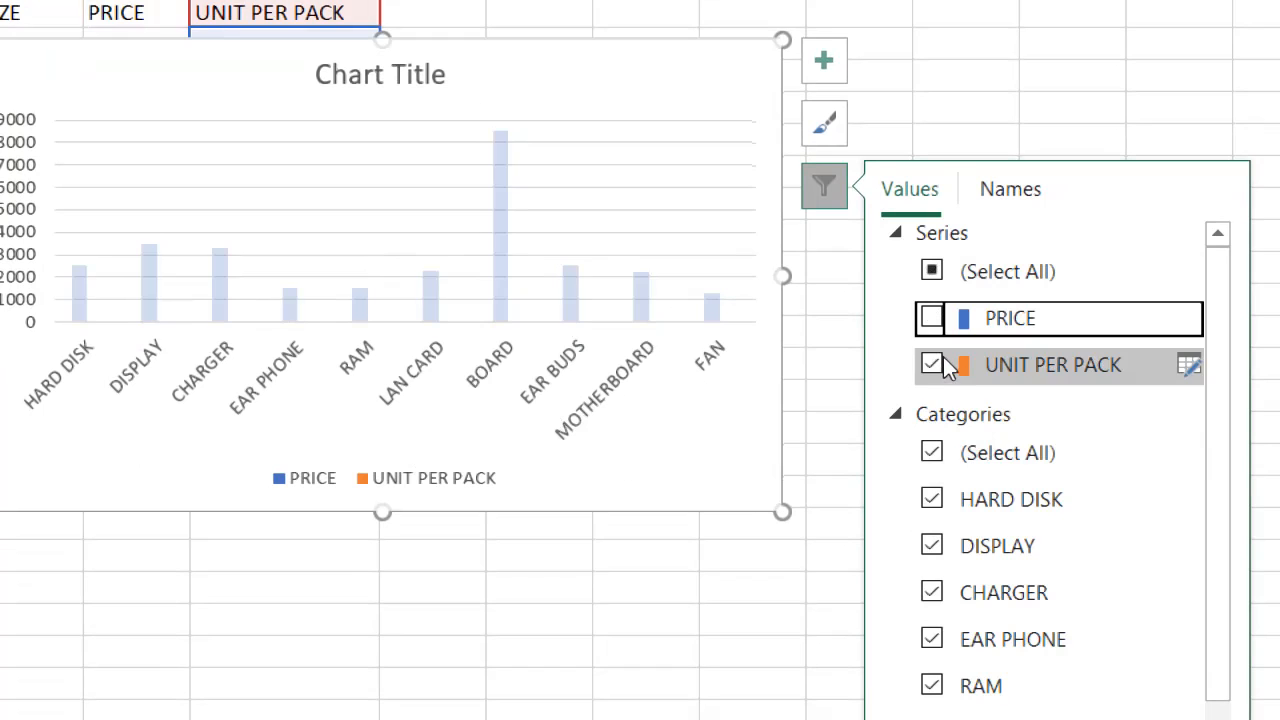
pyautogui.click(931, 317)
pyautogui.click(932, 365)
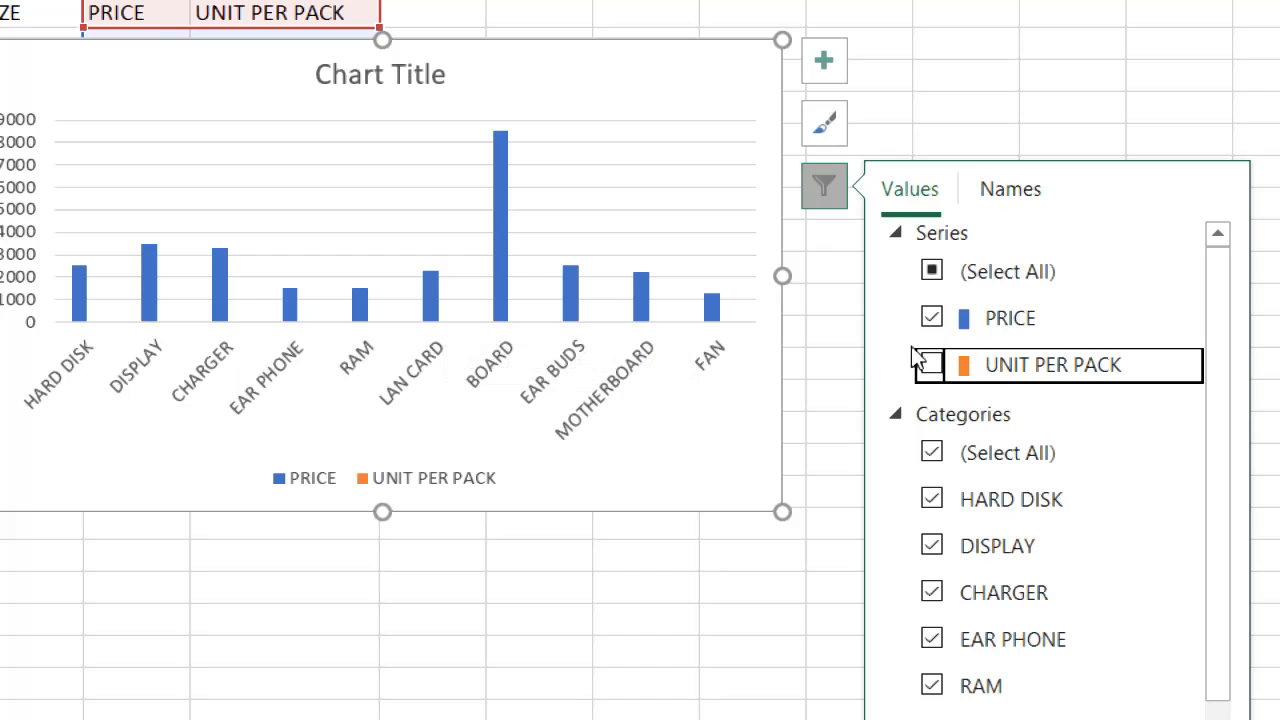
pyautogui.click(932, 318)
pyautogui.click(932, 365)
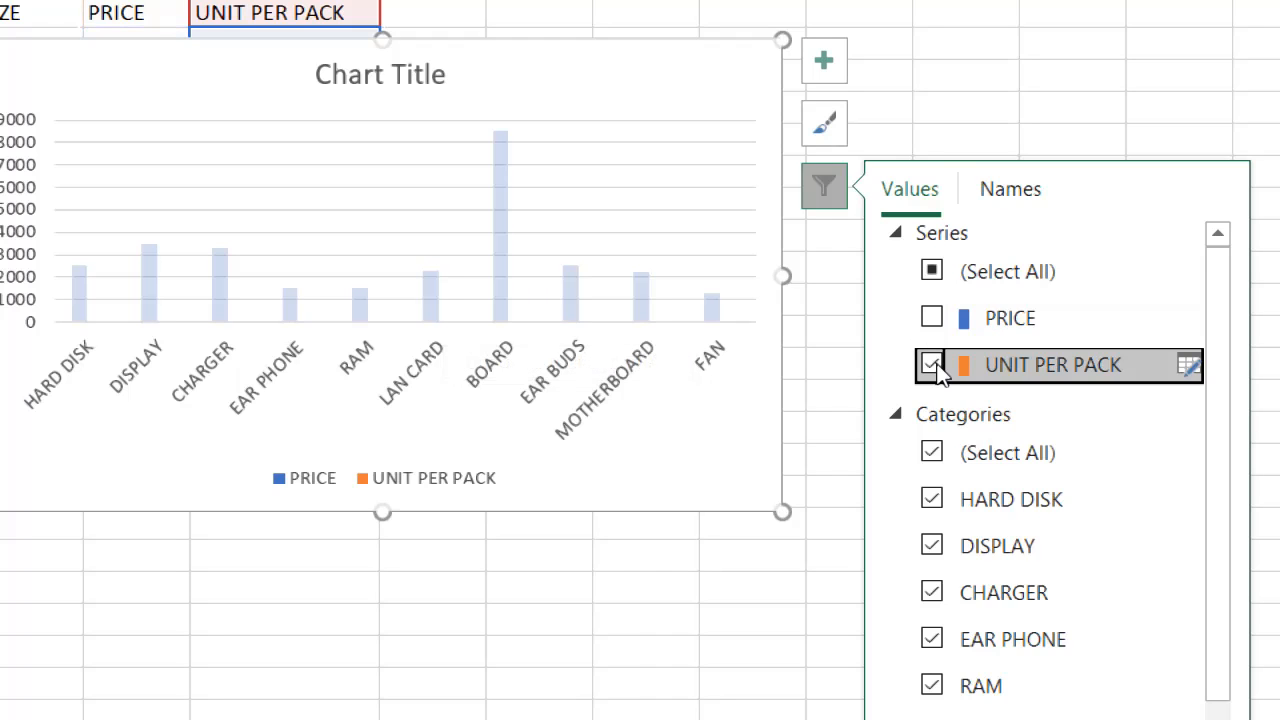
pyautogui.click(933, 319)
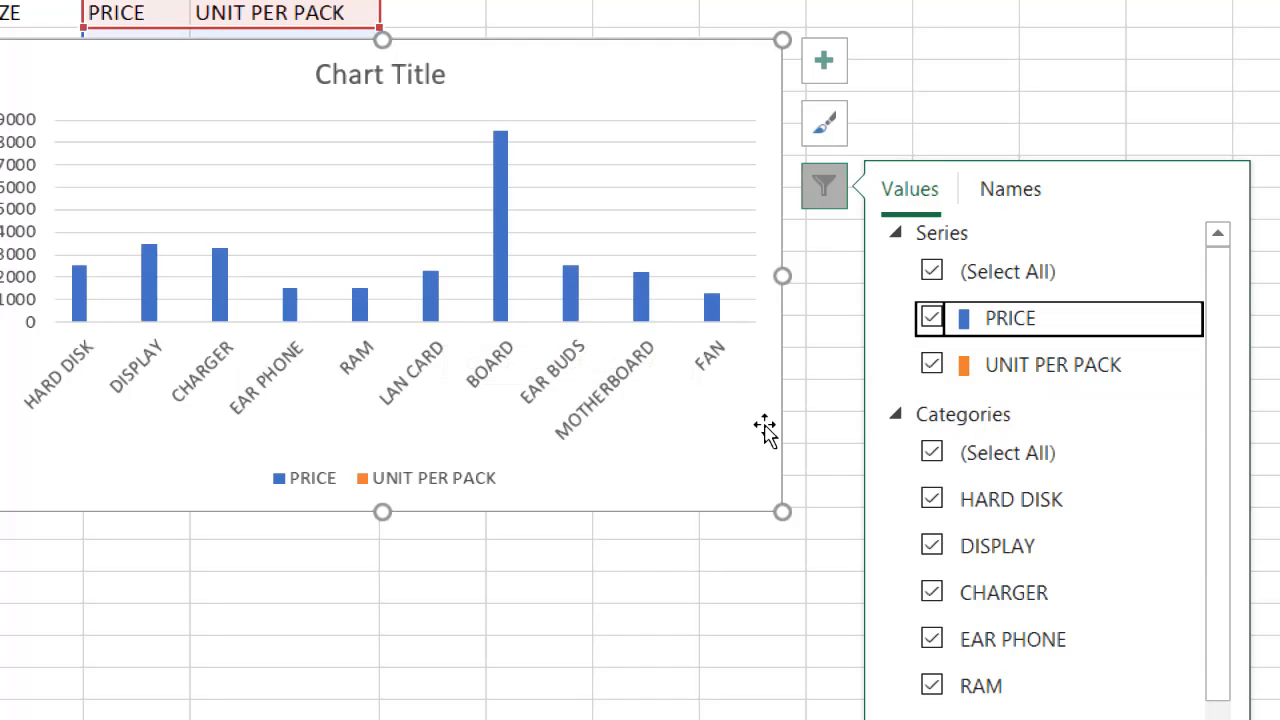
pyautogui.click(823, 202)
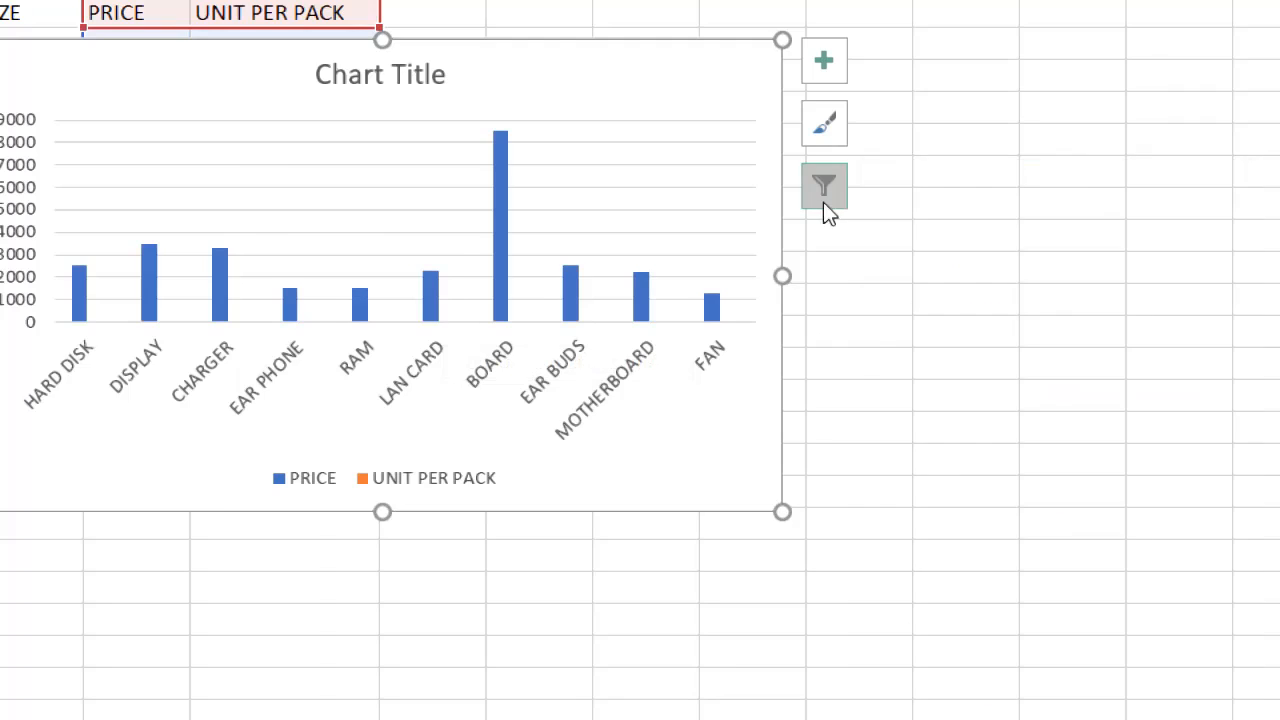
# Shift the chart's data range to SIZE and PRICE and back to PRICE and UNIT PER PACK, placing the chart over columns C to H.
pyautogui.moveTo(284, 108); pyautogui.dragTo(289, 152)
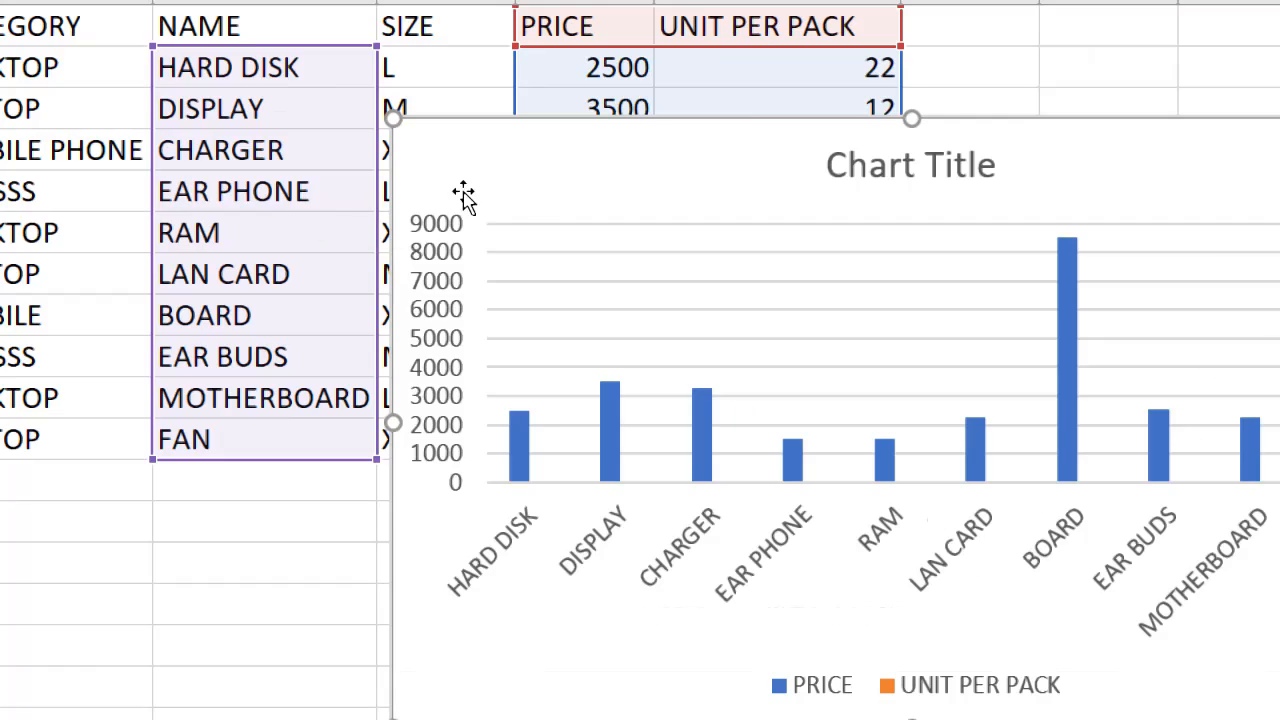
pyautogui.moveTo(515, 190); pyautogui.dragTo(276, 152)
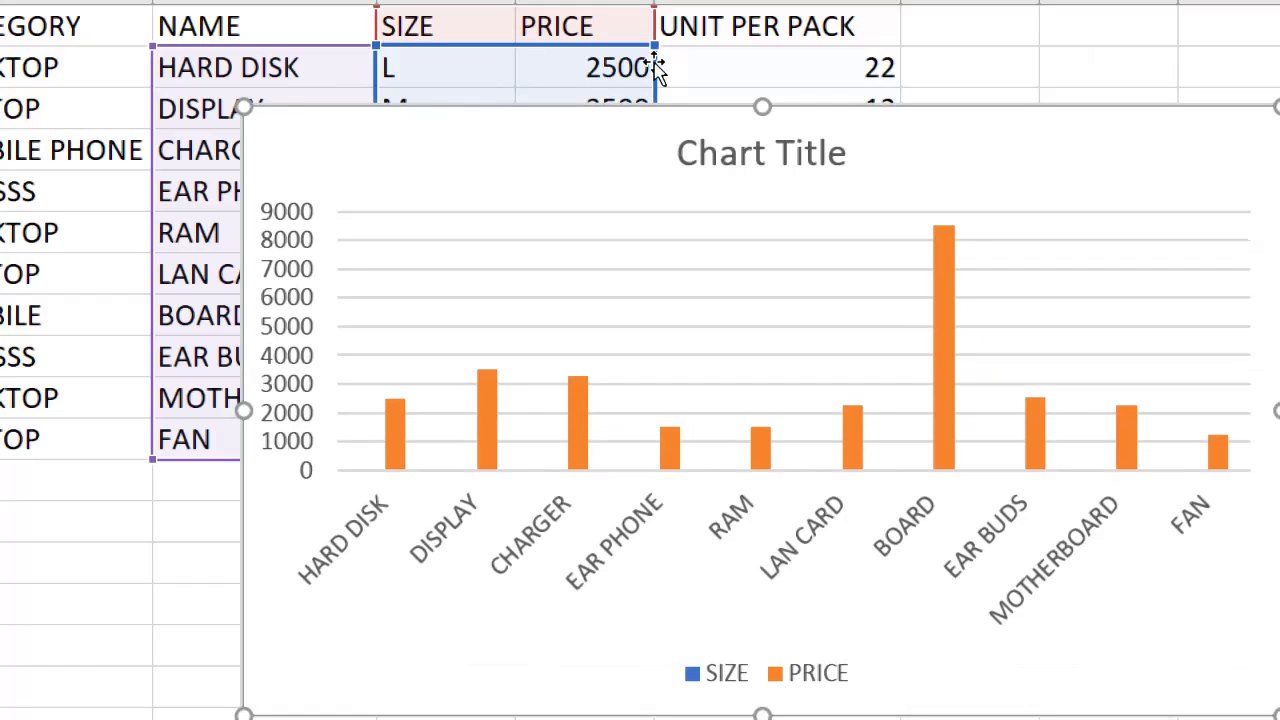
pyautogui.moveTo(655, 40); pyautogui.dragTo(700, 70)
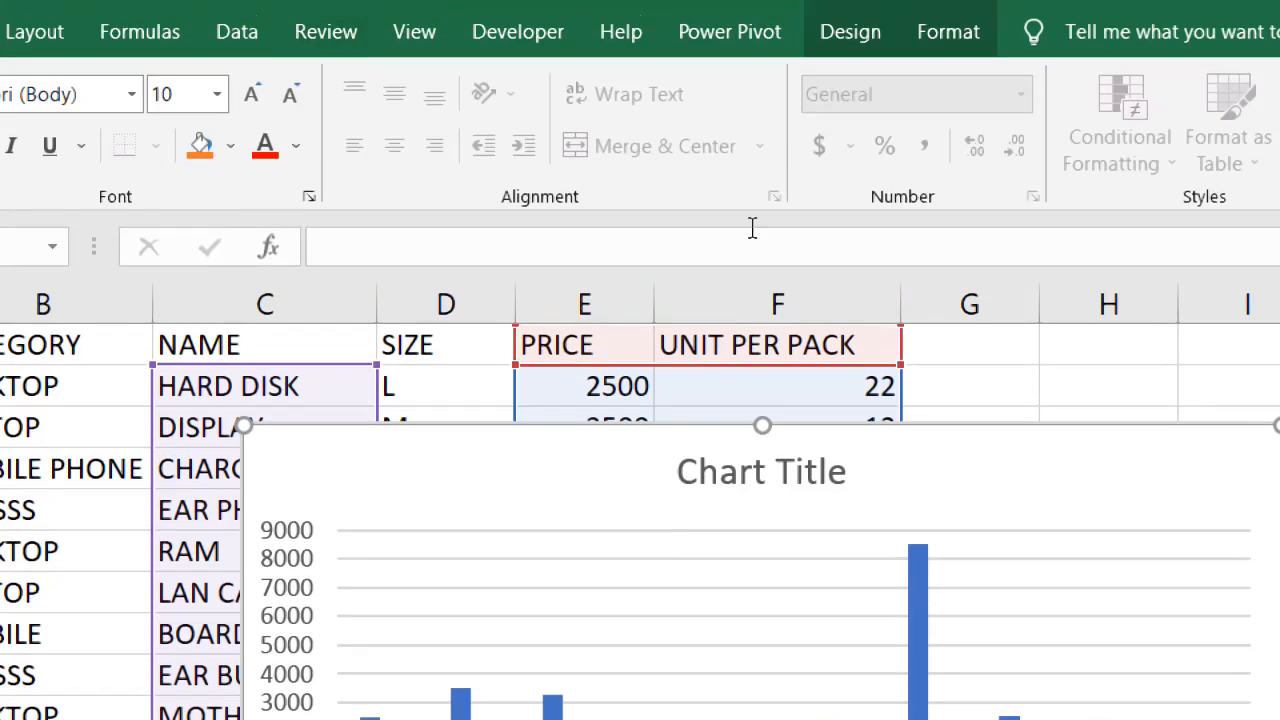
pyautogui.moveTo(646, 510); pyautogui.dragTo(480, 366)
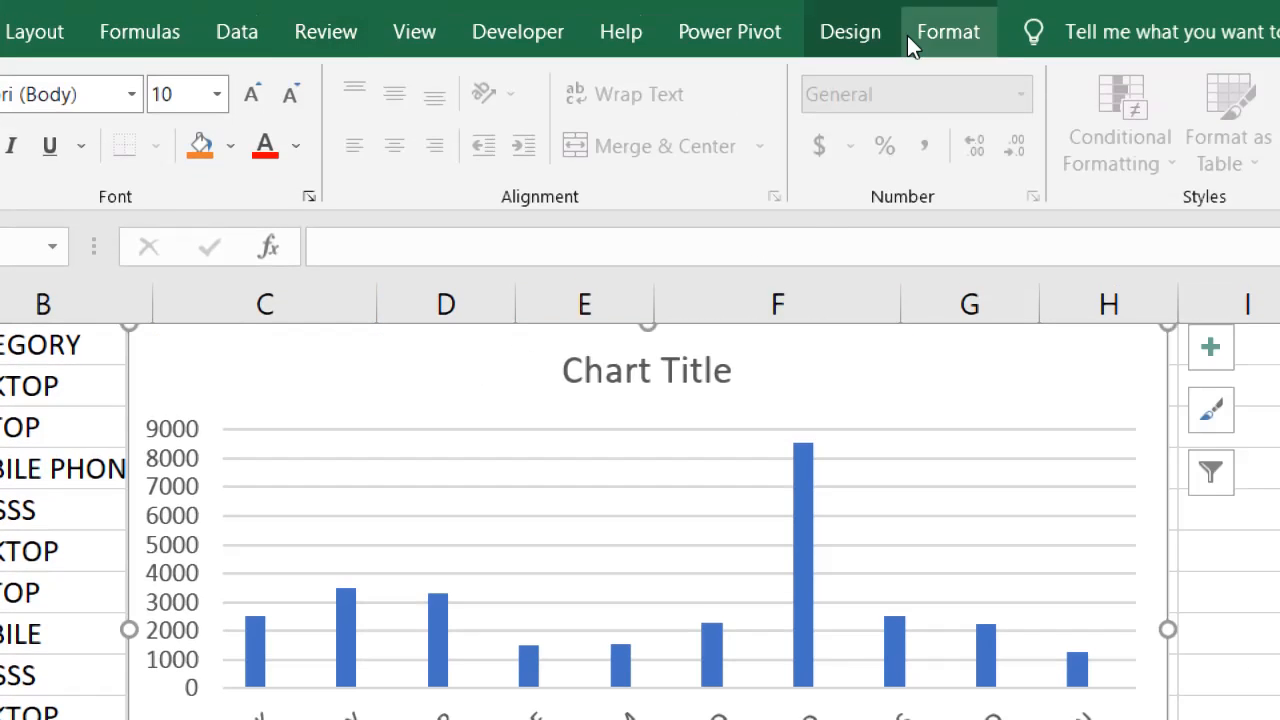
# Examine the chart's Design and Format tools, comparing what is offered with the chart selected and with table cells selected.
pyautogui.click(850, 32)
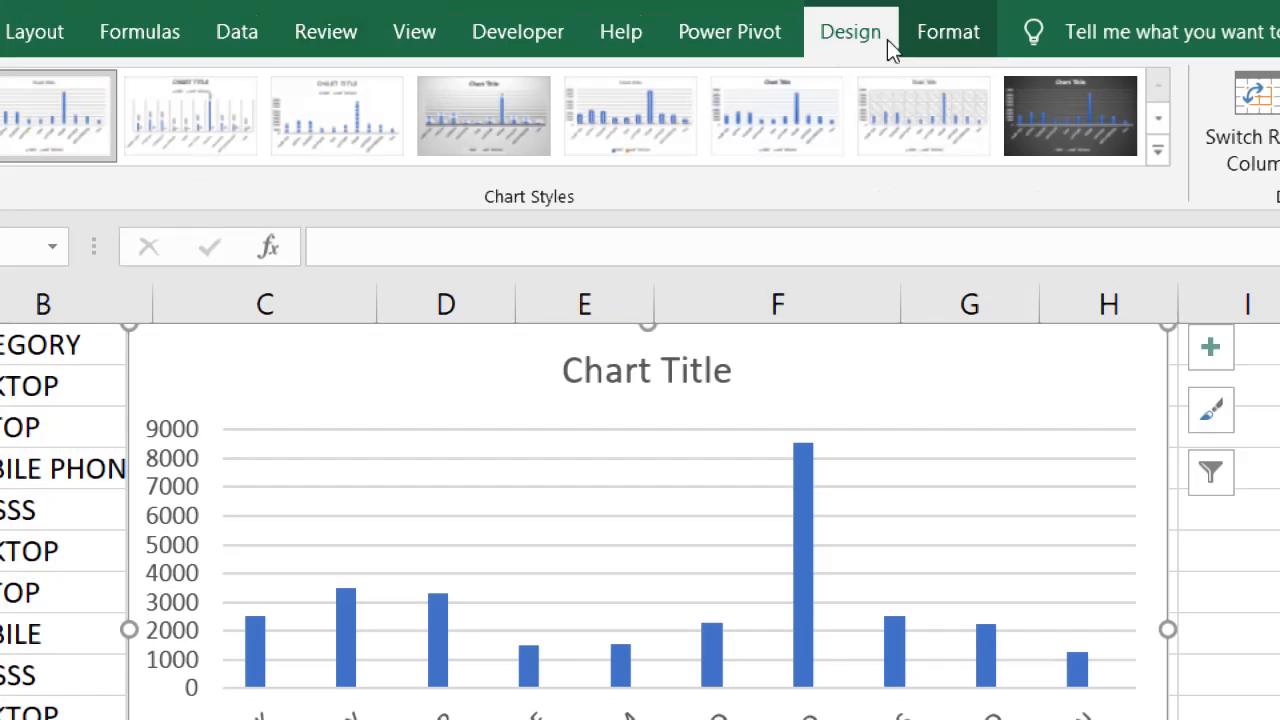
pyautogui.click(920, 40)
pyautogui.click(857, 40)
pyautogui.click(822, 470)
pyautogui.moveTo(812, 497)
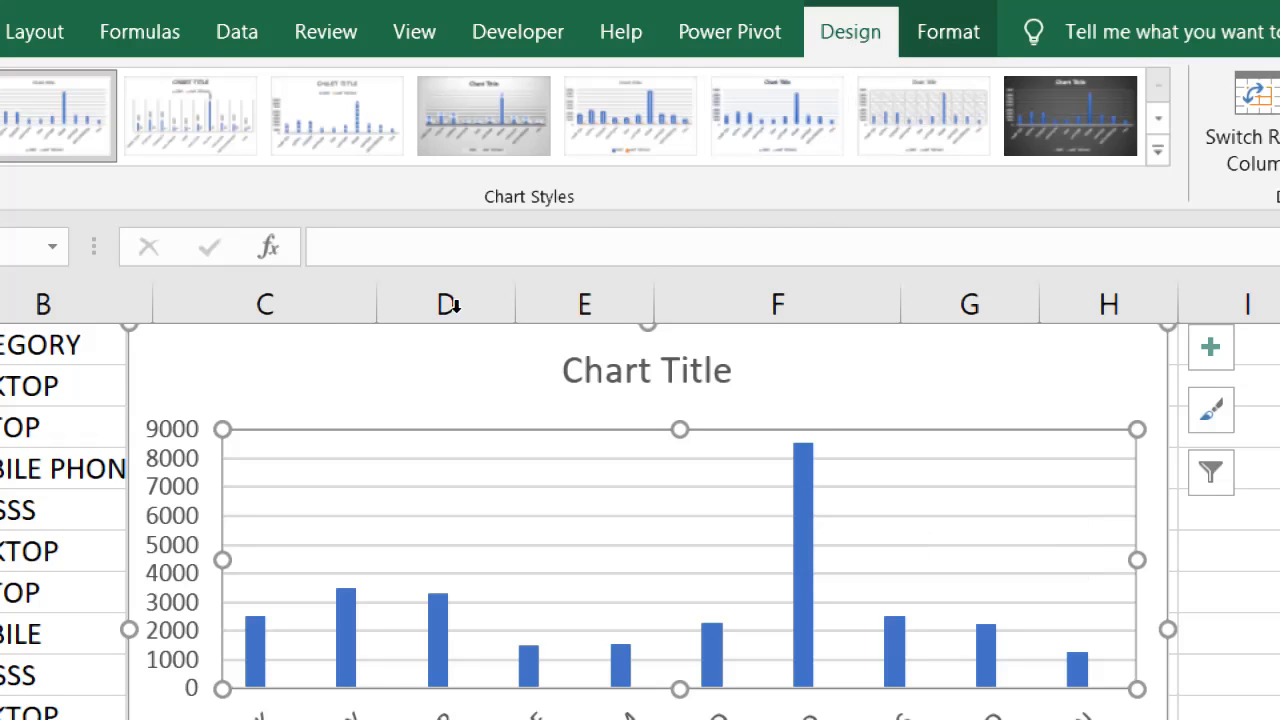
pyautogui.click(57, 386)
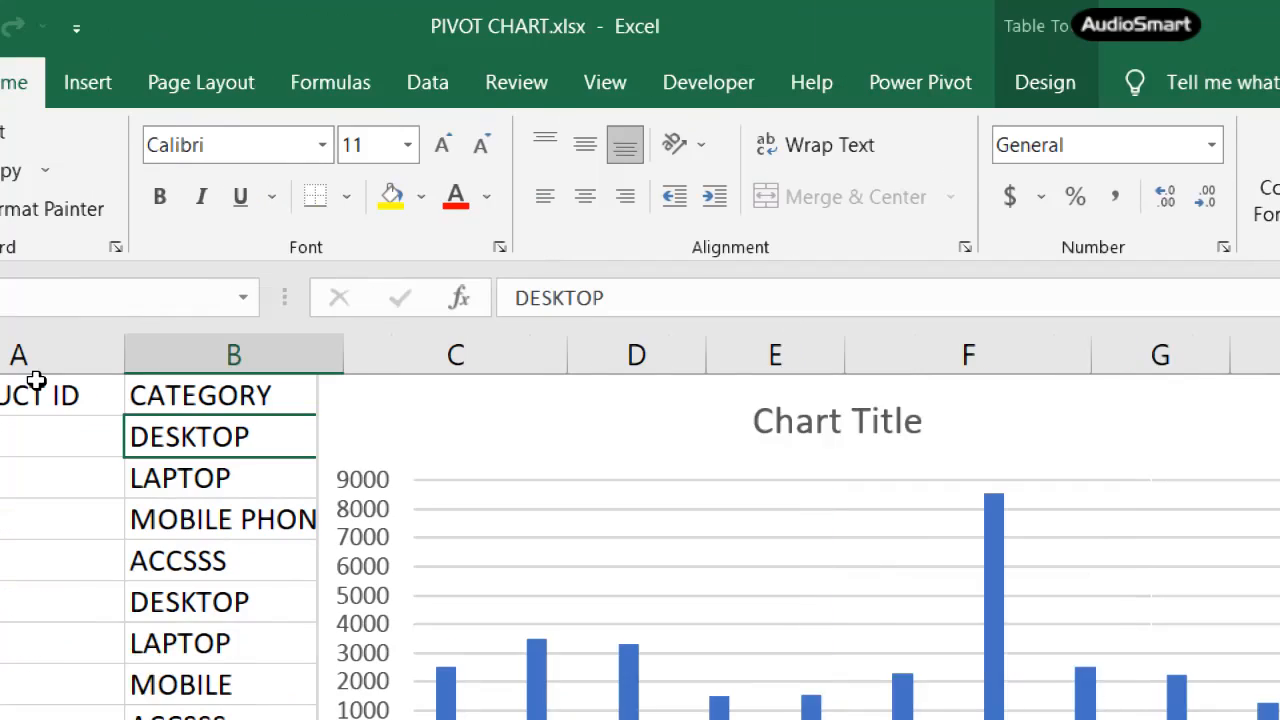
pyautogui.click(65, 490)
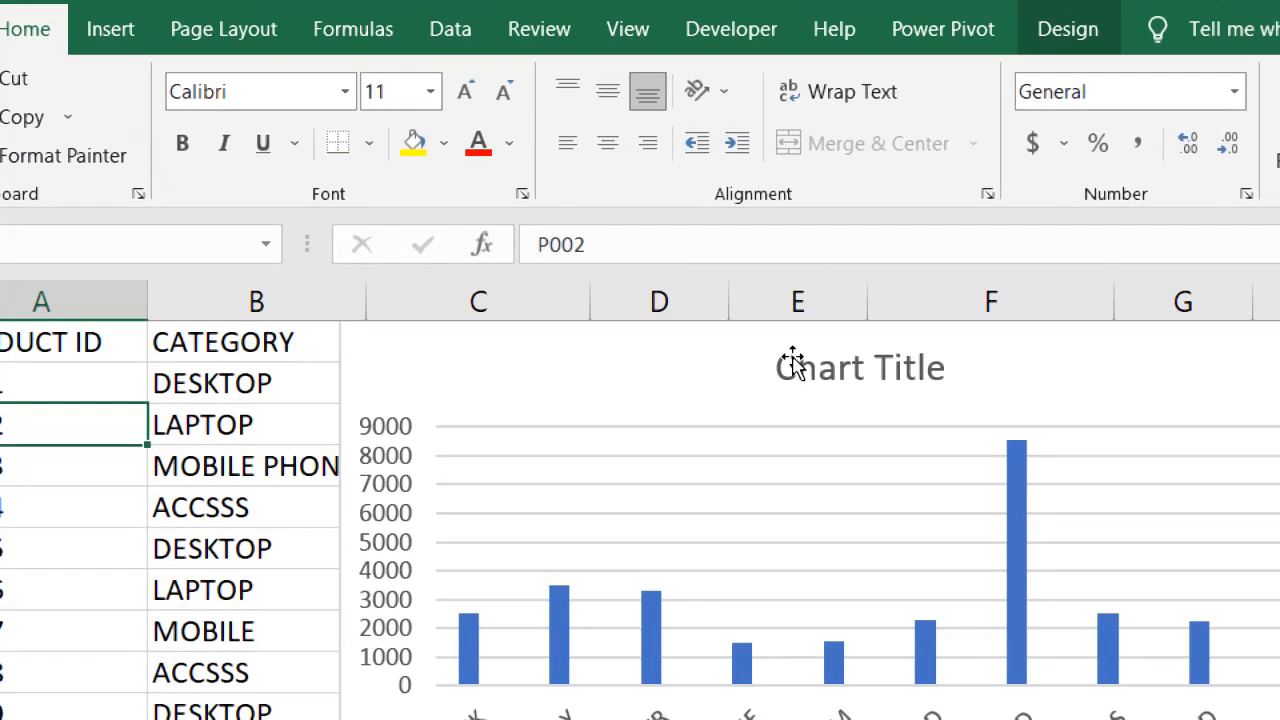
pyautogui.click(652, 390)
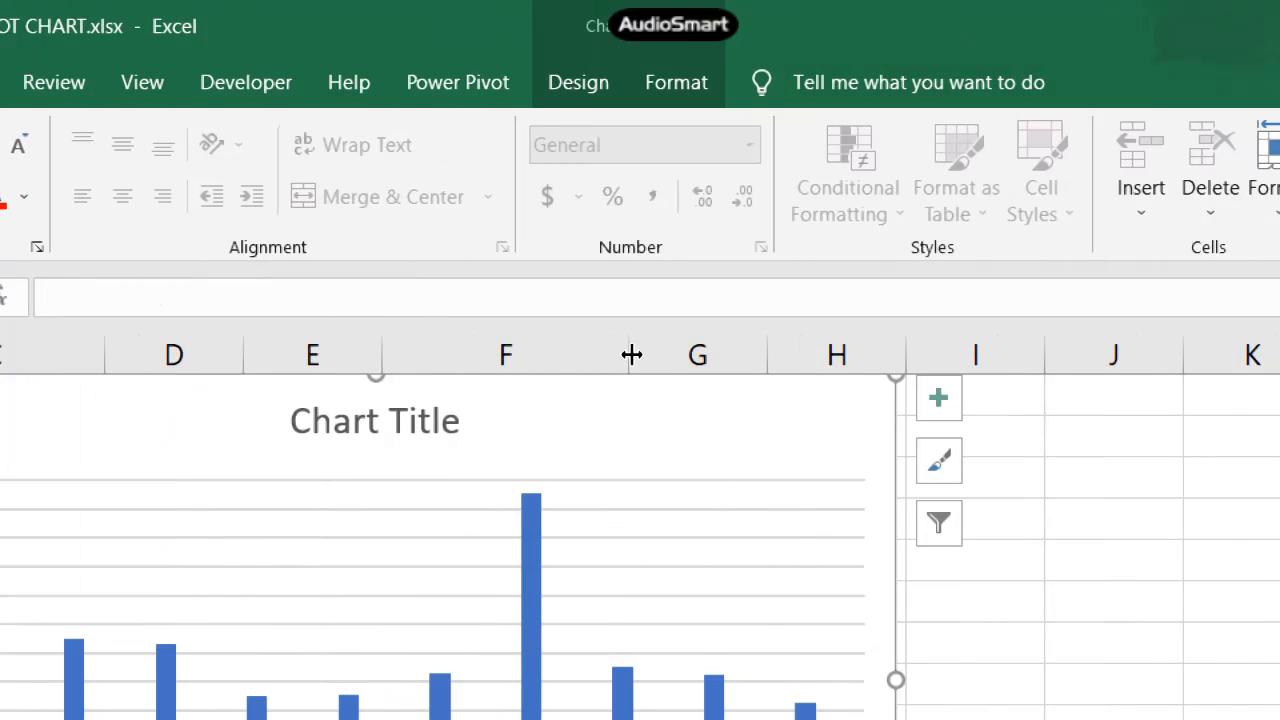
pyautogui.click(582, 95)
pyautogui.click(648, 92)
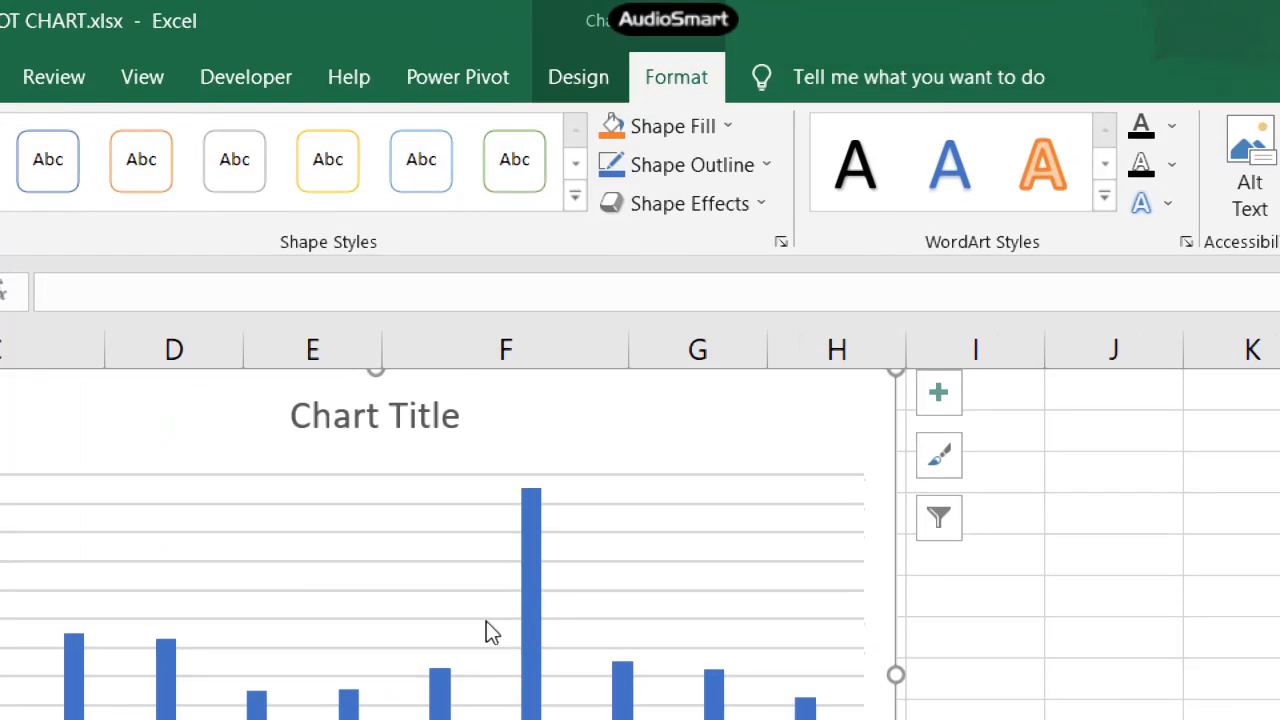
pyautogui.click(558, 87)
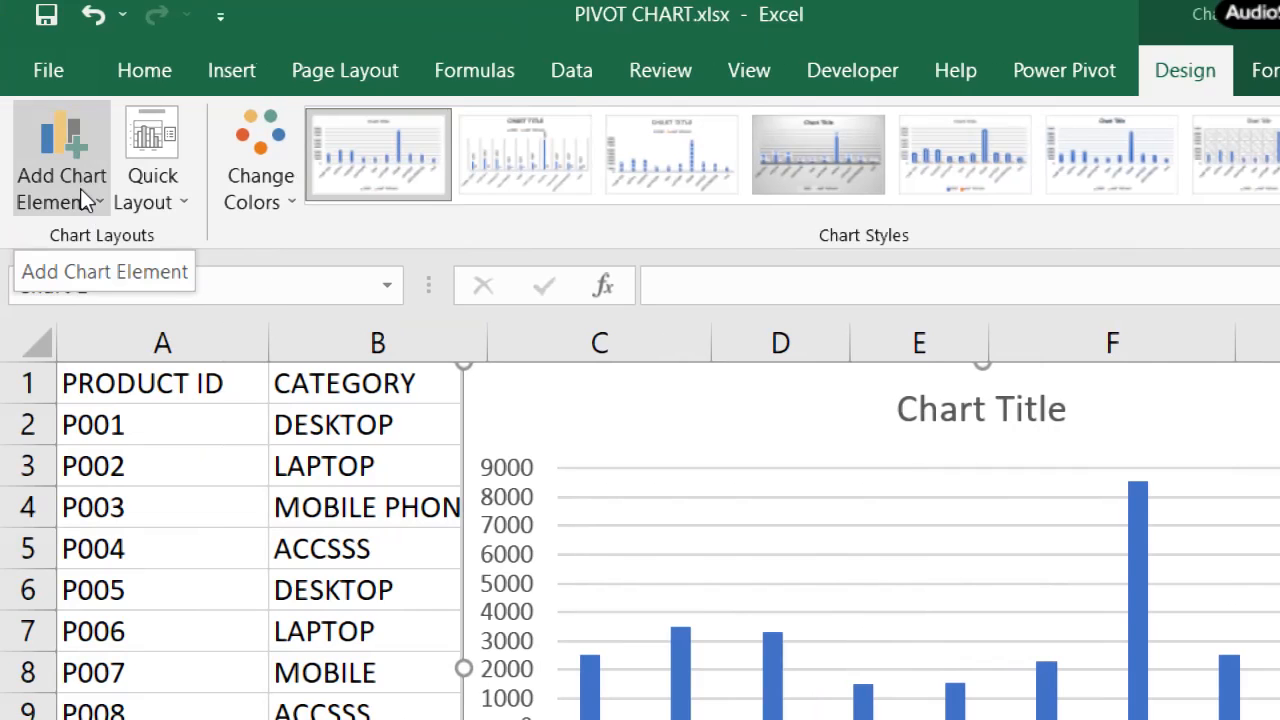
# Remove the primary horizontal and primary vertical axes from the chart.
pyautogui.click(428, 566)
pyautogui.keyDown('ctrl'); pyautogui.scroll(-5, 422, 566); pyautogui.keyUp('ctrl')
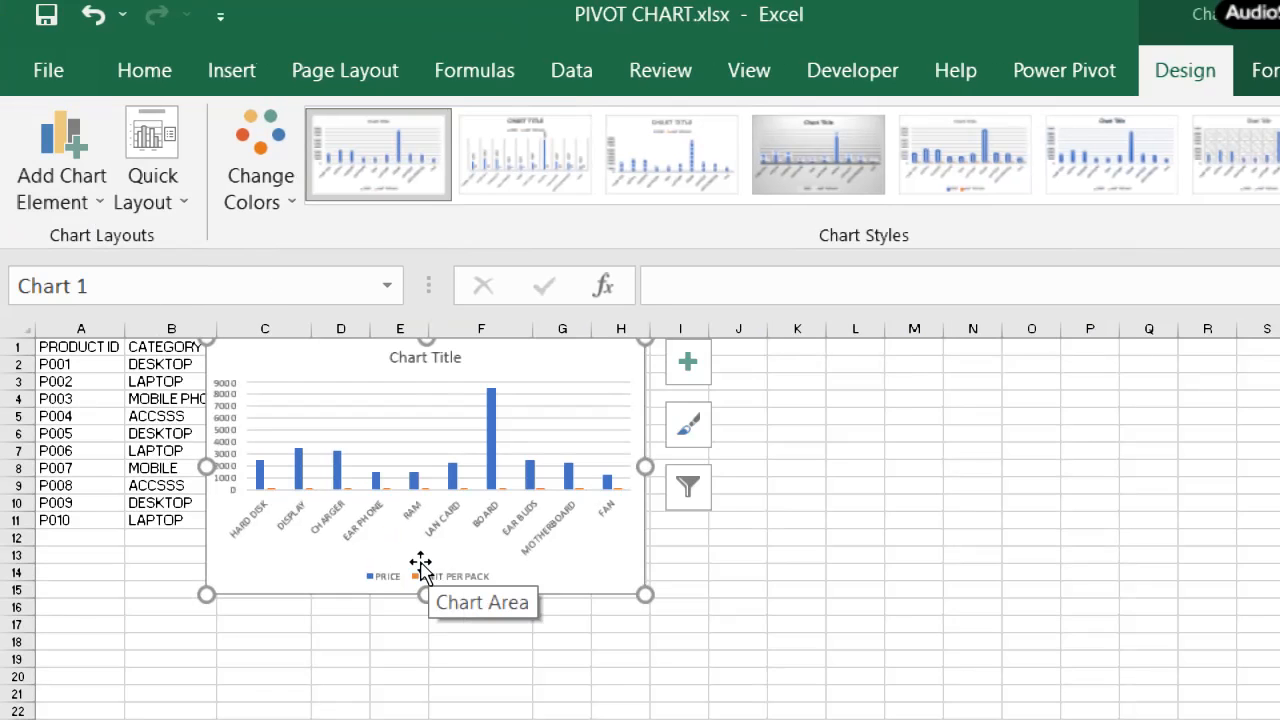
pyautogui.keyDown('ctrl'); pyautogui.scroll(3, 421, 568); pyautogui.keyUp('ctrl')
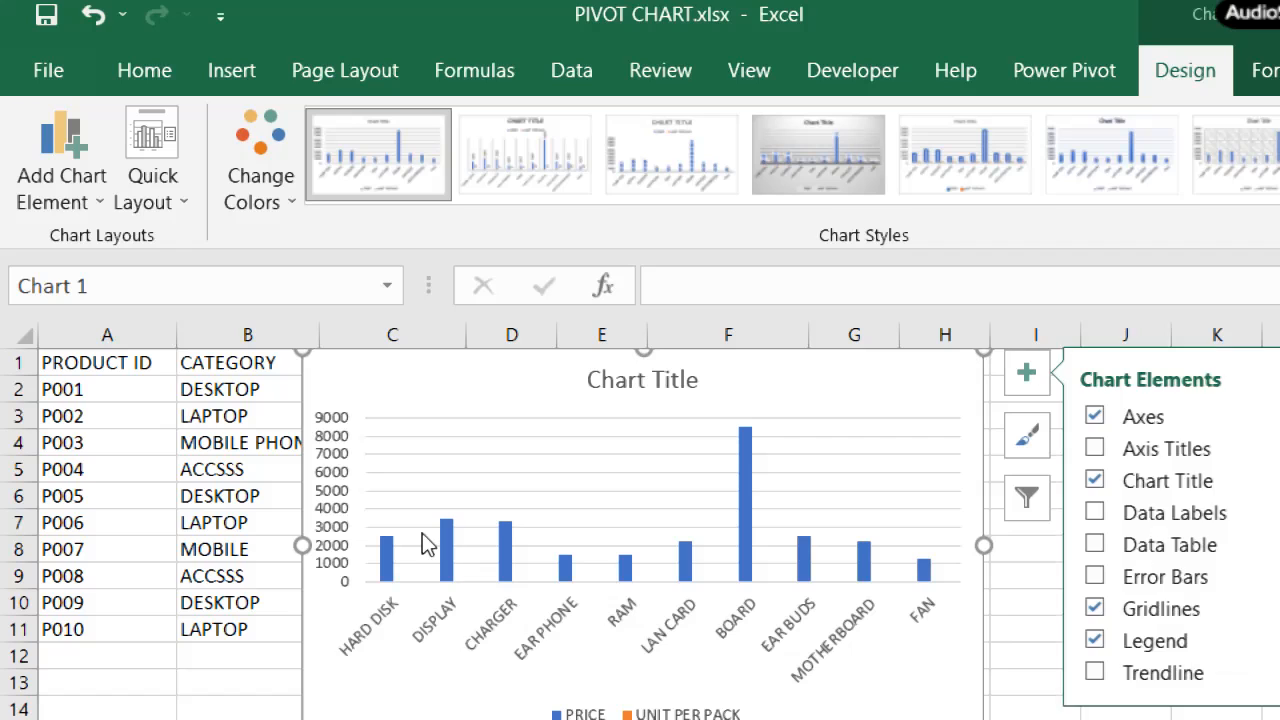
pyautogui.keyDown('ctrl'); pyautogui.scroll(2, 345, 333); pyautogui.keyUp('ctrl')
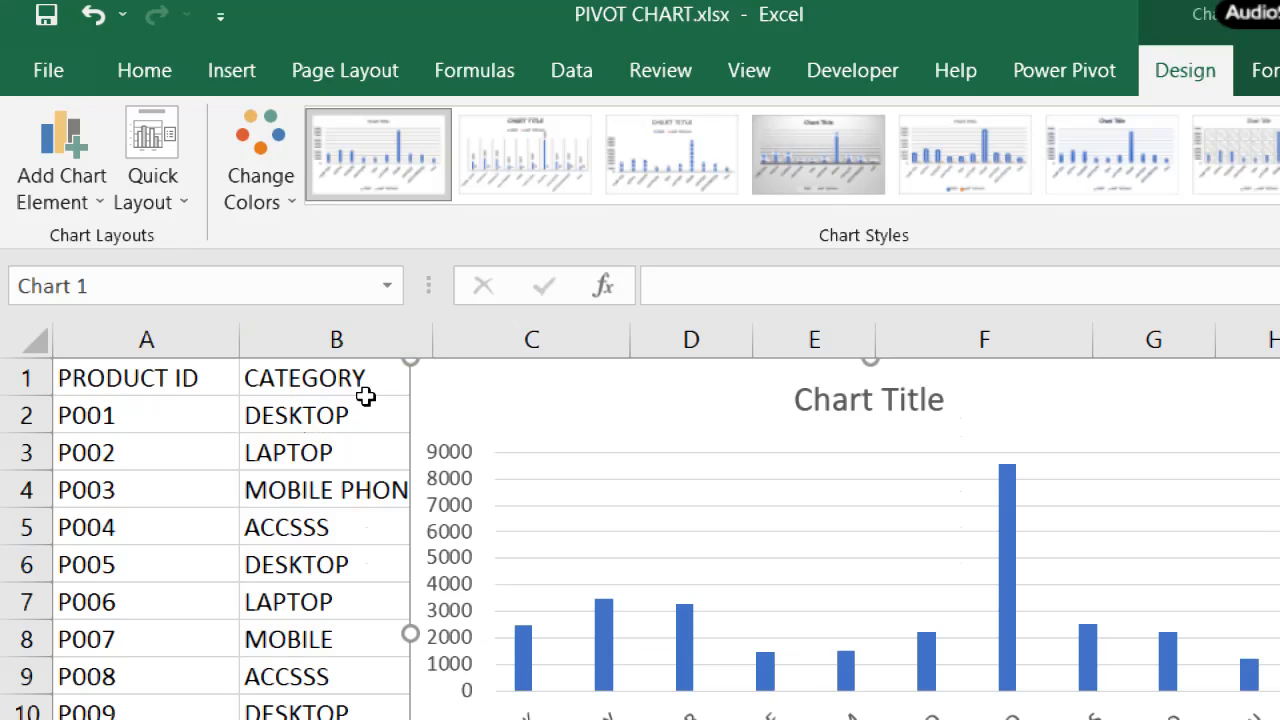
pyautogui.click(85, 194)
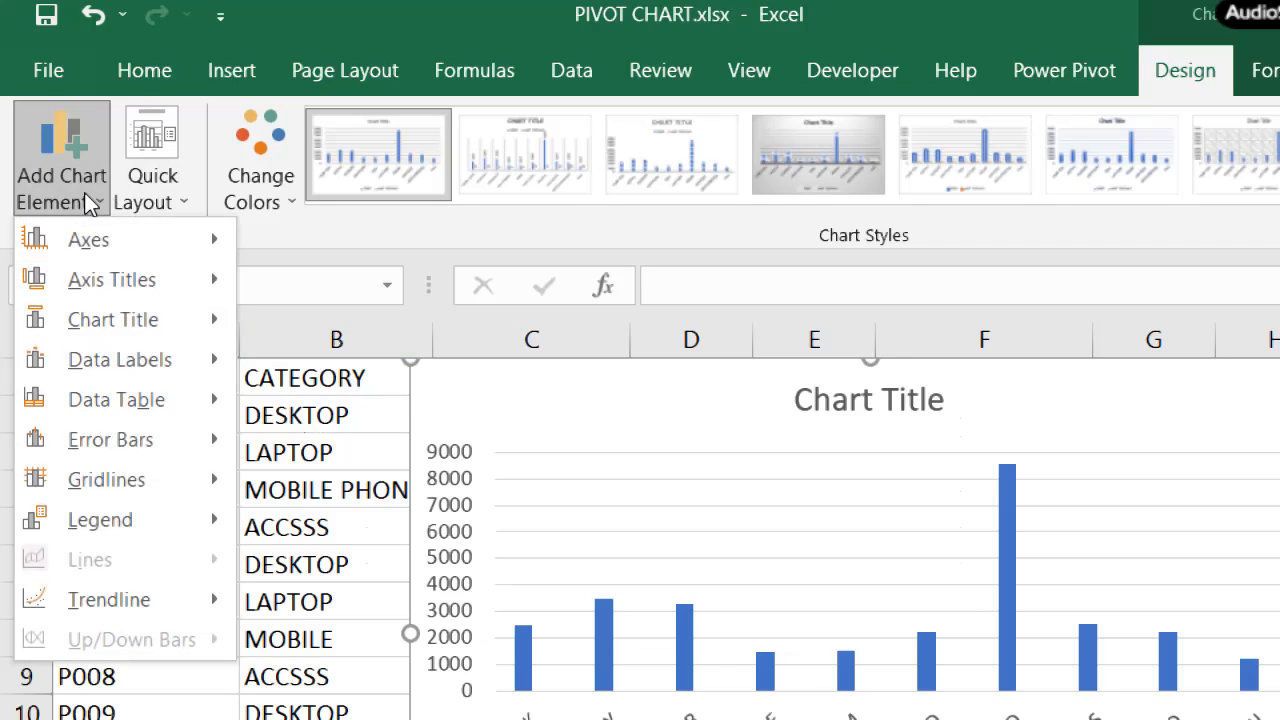
pyautogui.moveTo(110, 236)
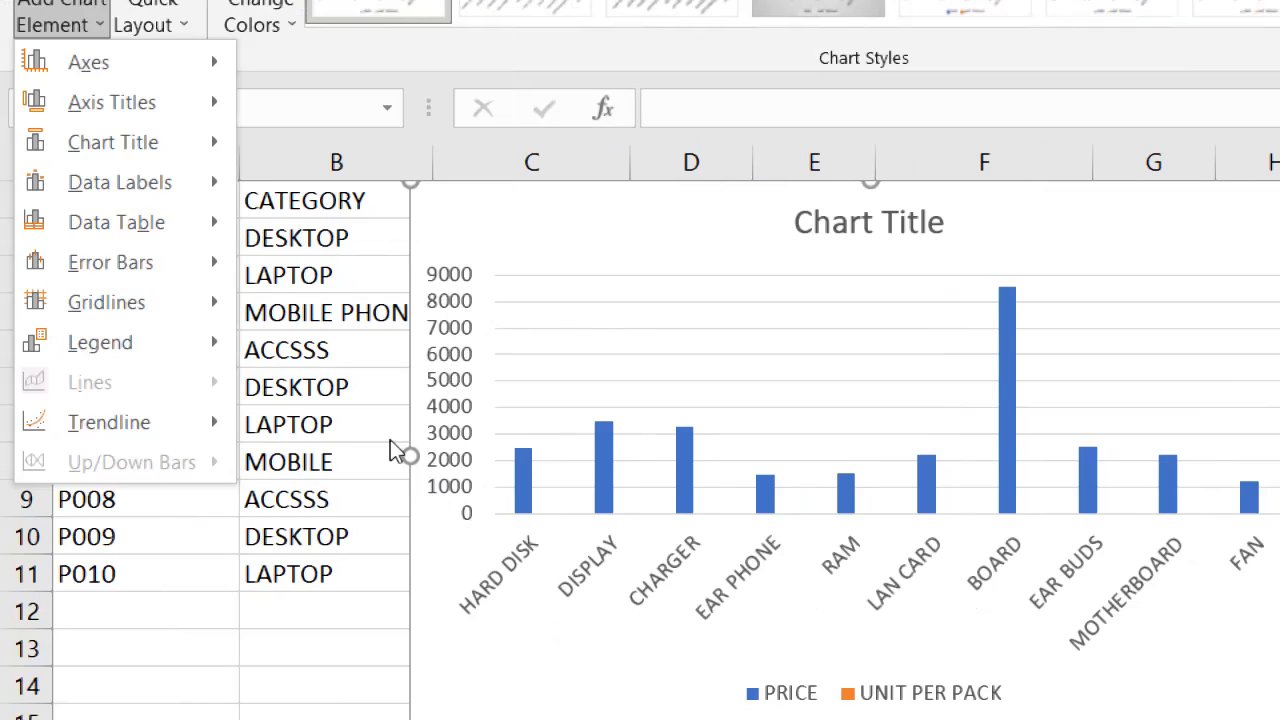
pyautogui.moveTo(138, 66)
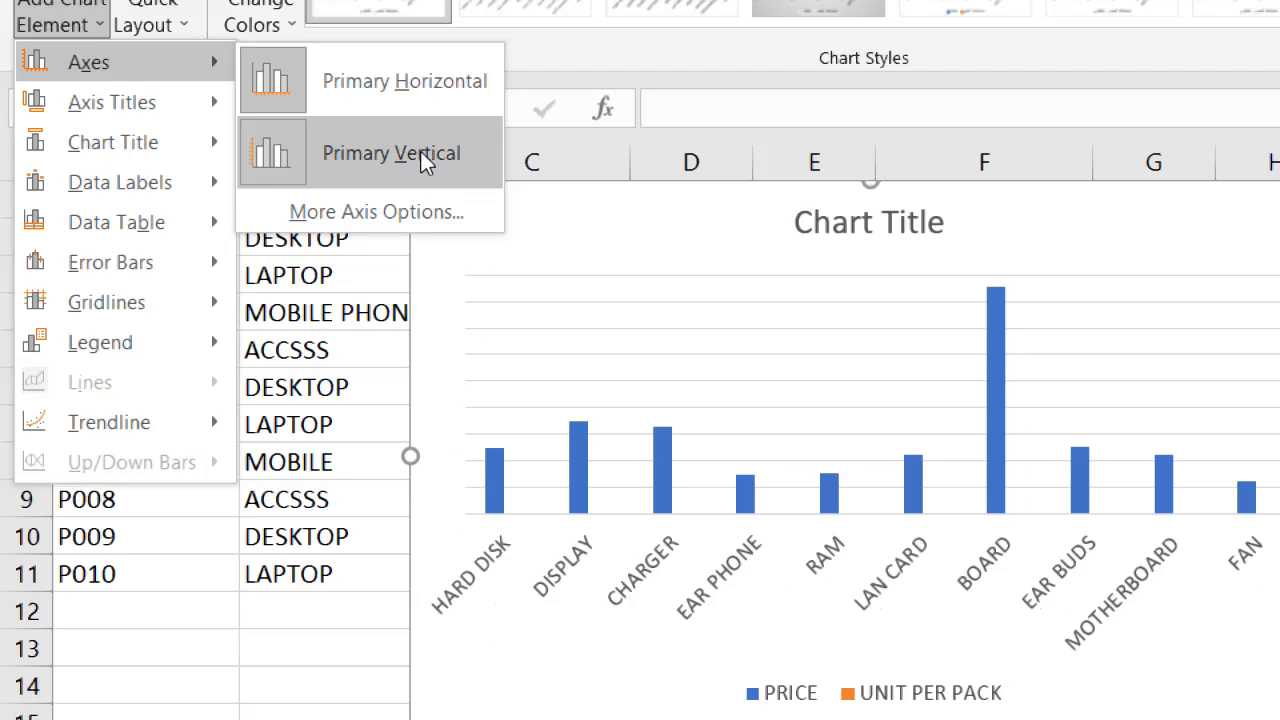
pyautogui.click(417, 106)
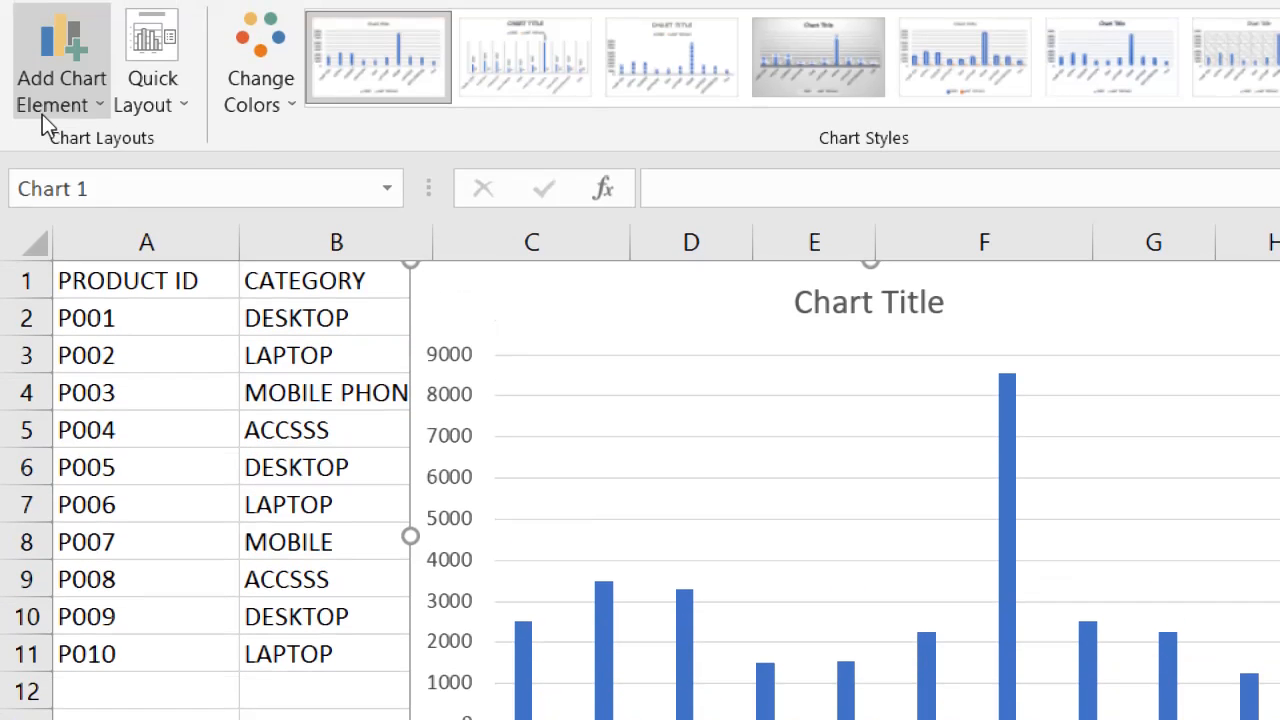
pyautogui.click(48, 105)
pyautogui.moveTo(86, 143)
pyautogui.click(370, 224)
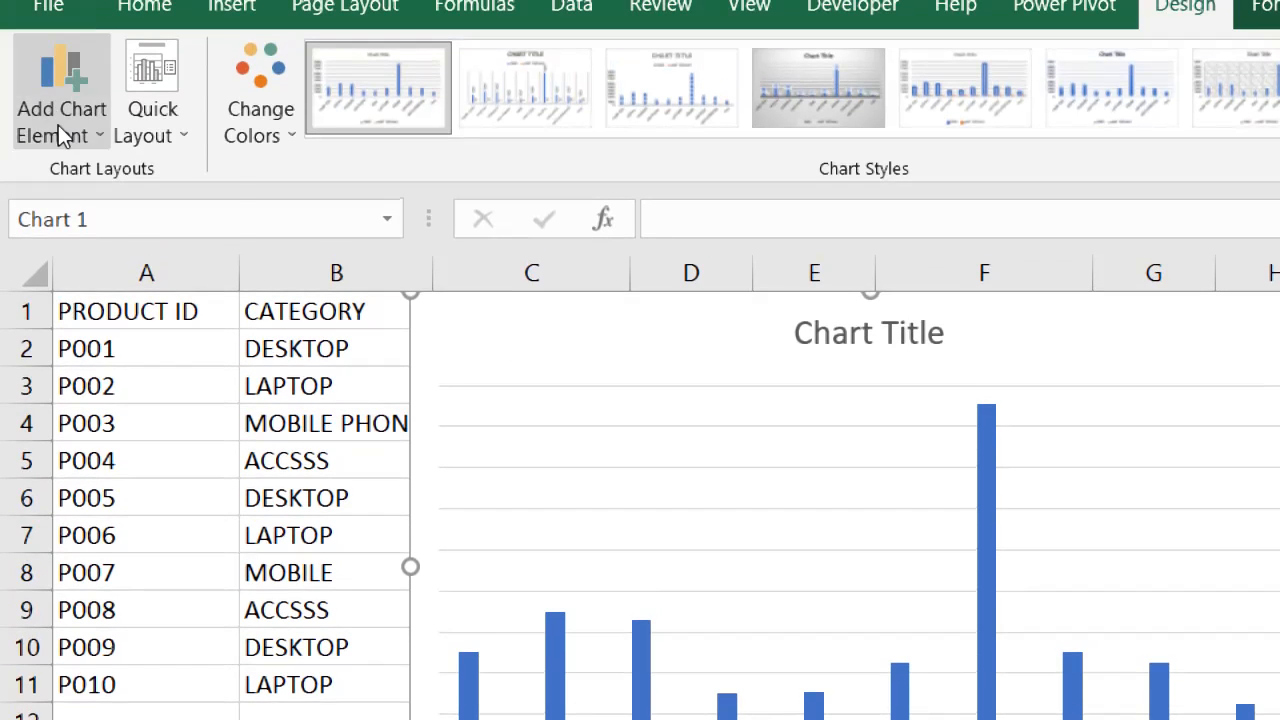
# Restore the chart's primary horizontal and primary vertical axes.
pyautogui.click(58, 125)
pyautogui.moveTo(97, 230)
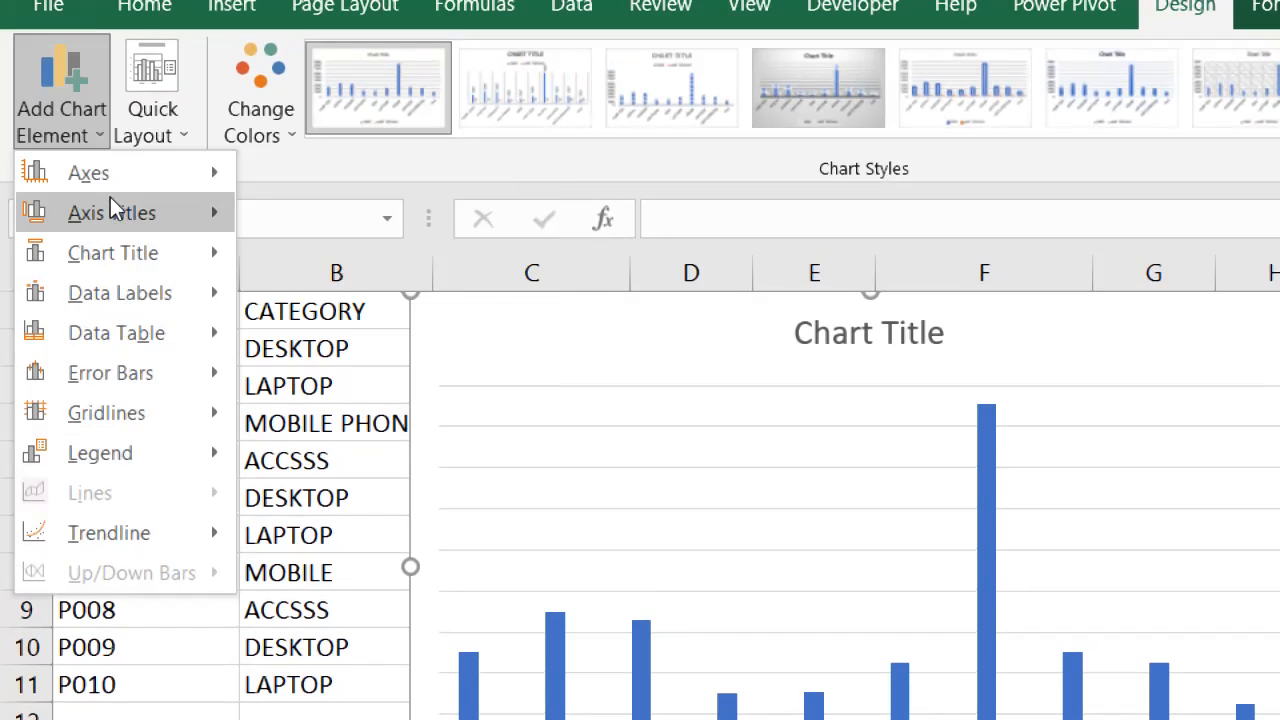
pyautogui.moveTo(107, 179)
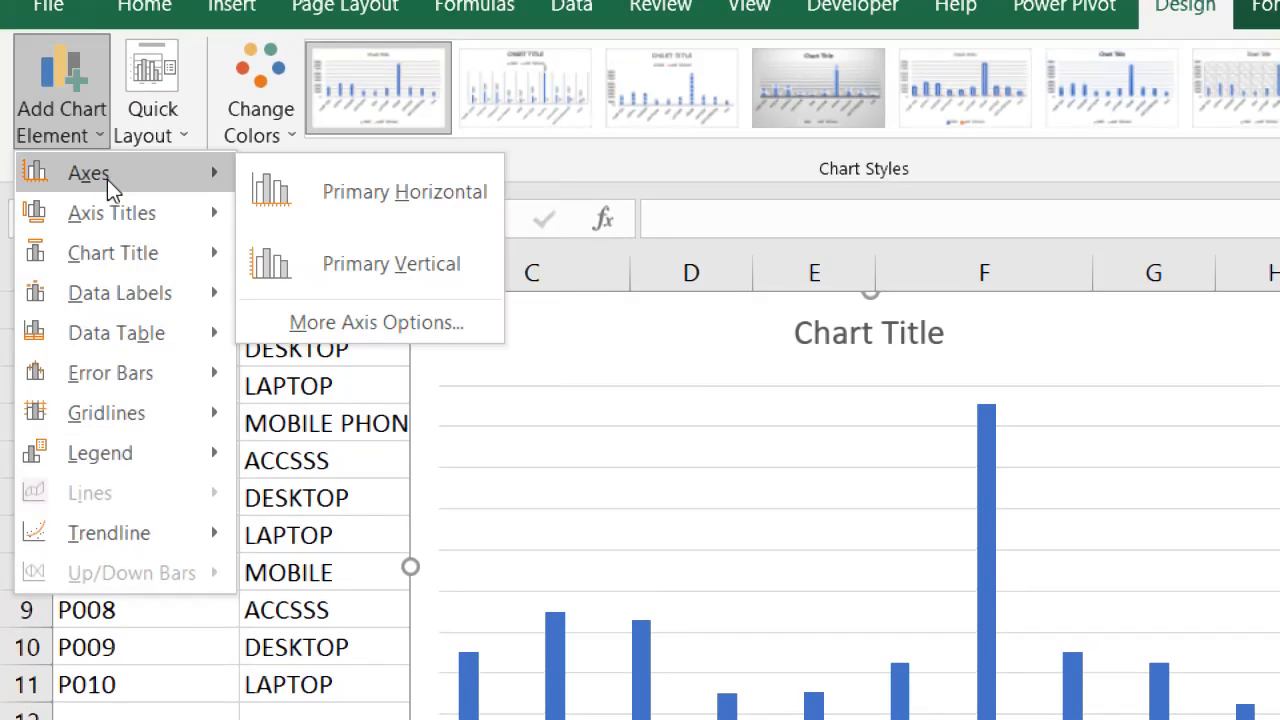
pyautogui.click(307, 194)
pyautogui.click(63, 121)
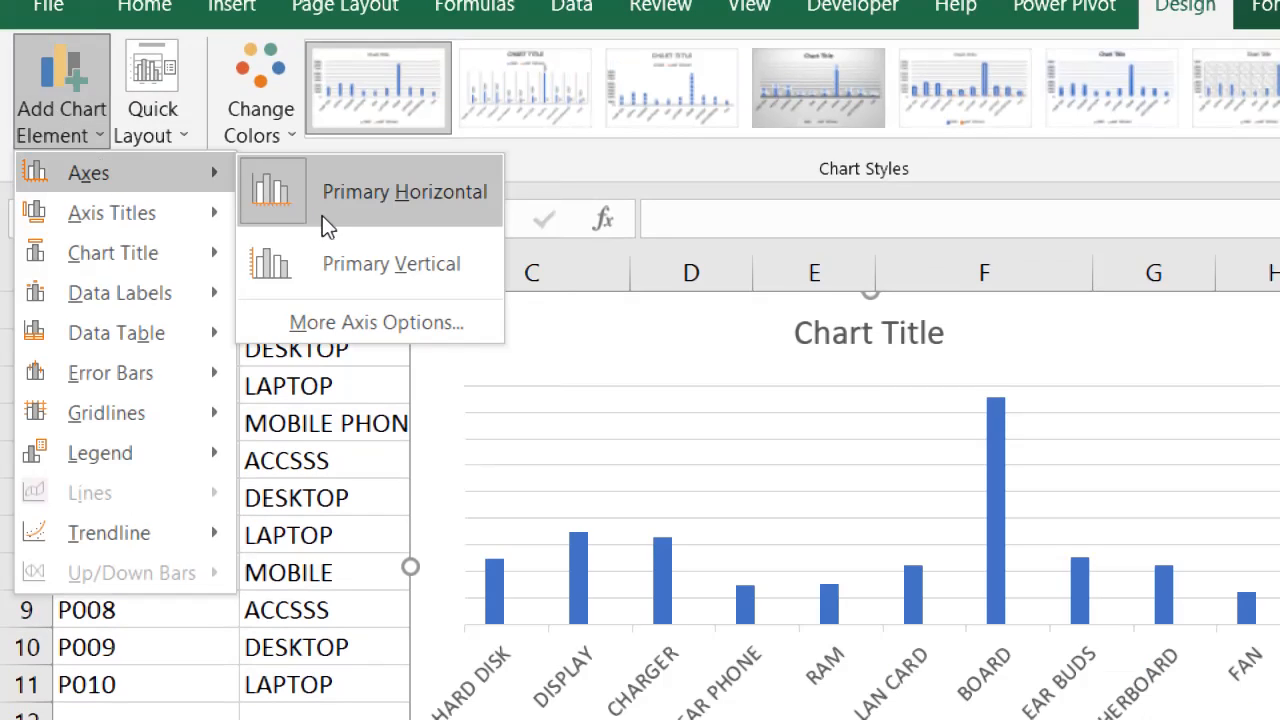
pyautogui.click(360, 273)
# Add a primary horizontal axis title to the chart.
pyautogui.click(55, 136)
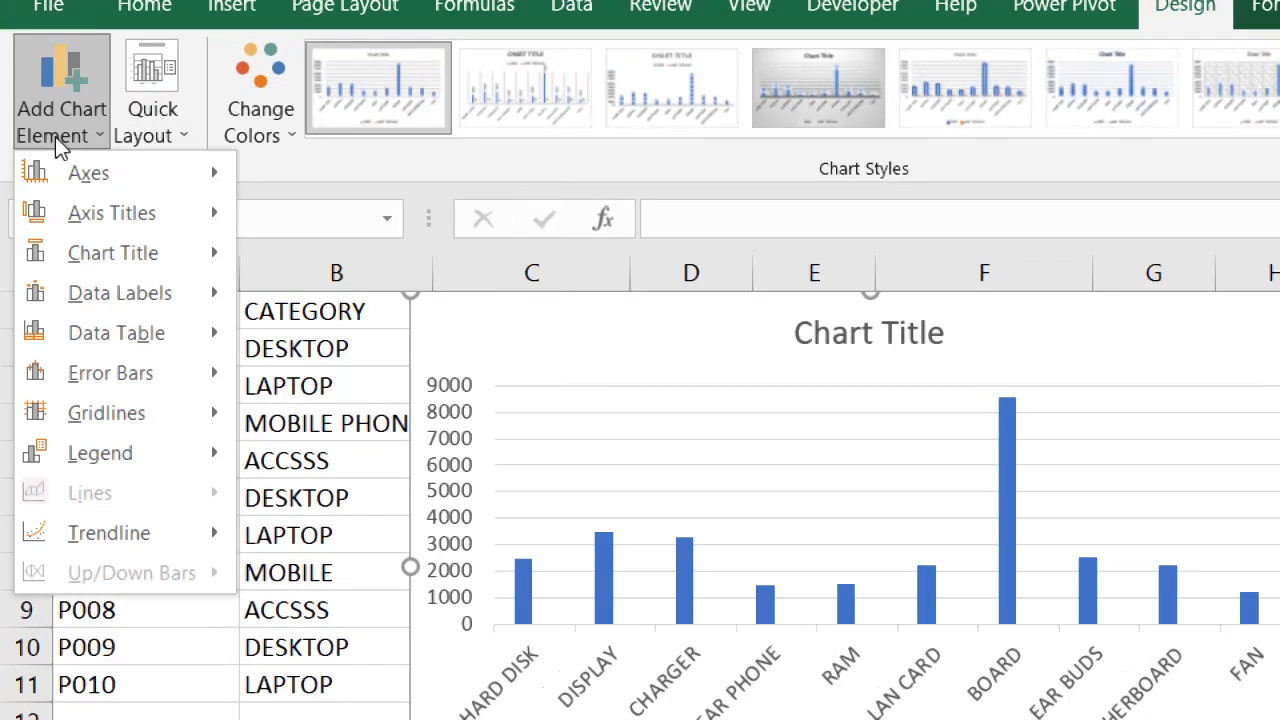
pyautogui.moveTo(126, 183)
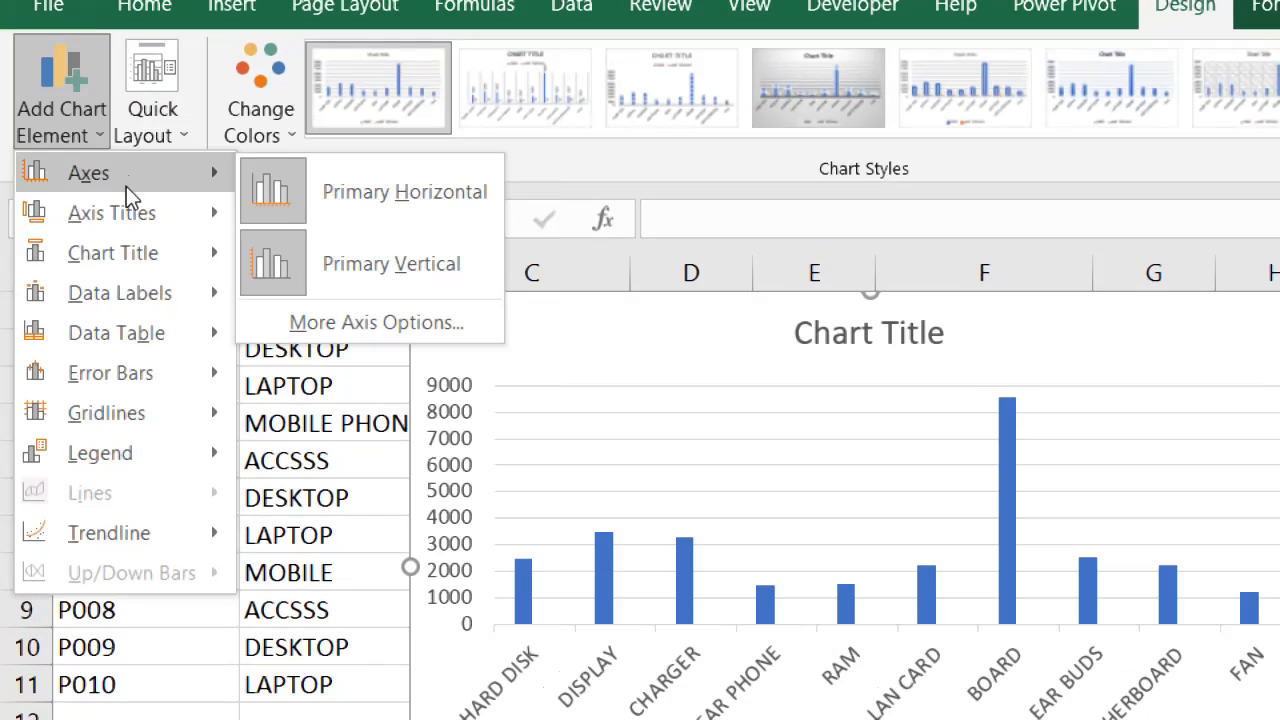
pyautogui.moveTo(134, 208)
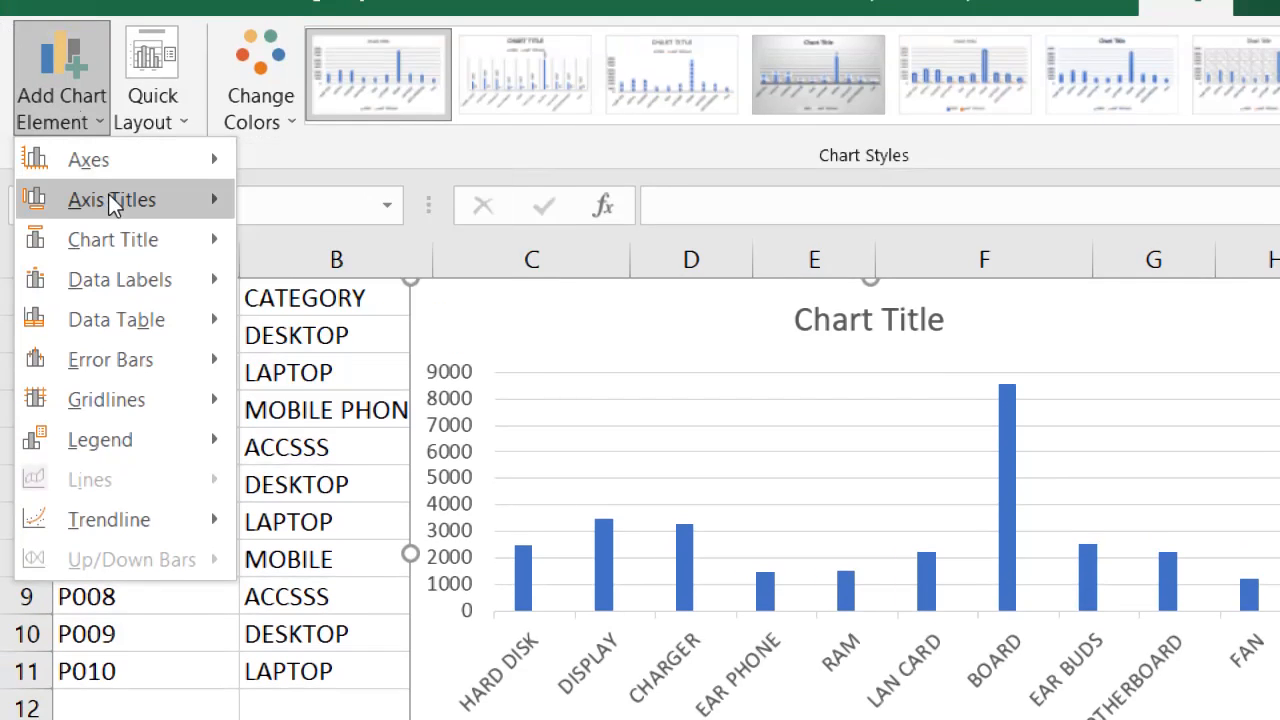
pyautogui.moveTo(113, 201)
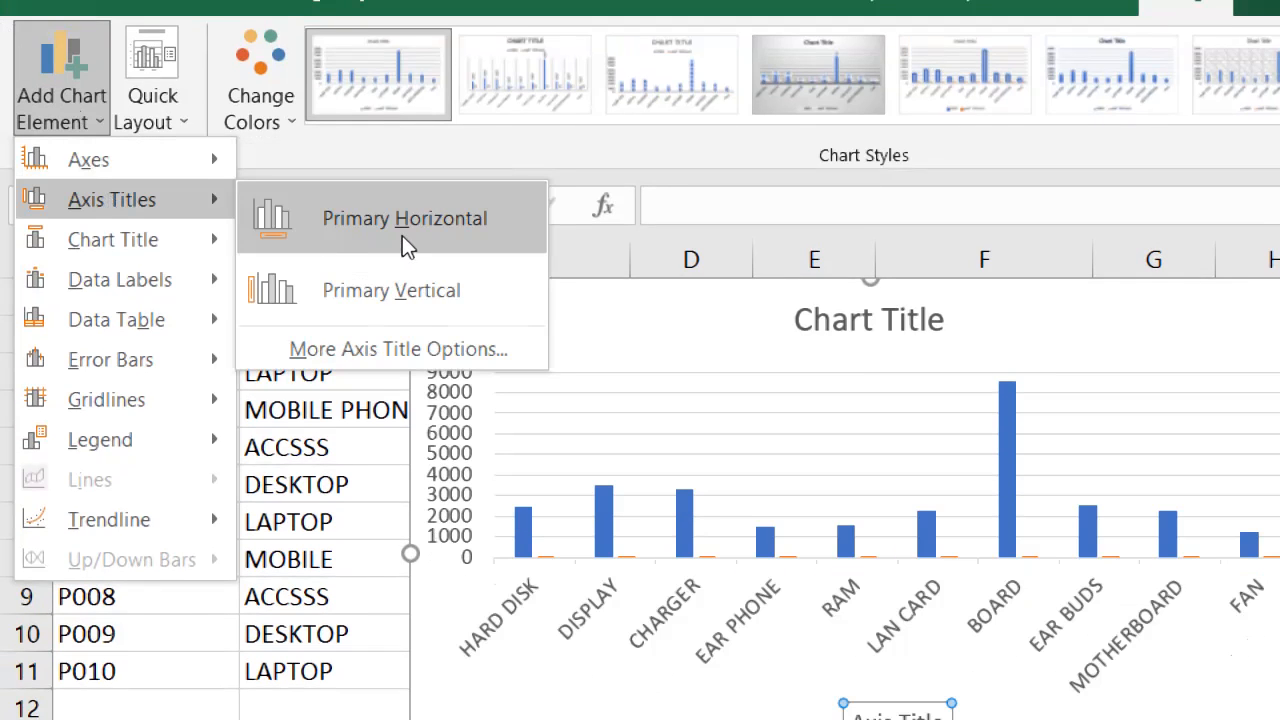
pyautogui.click(402, 236)
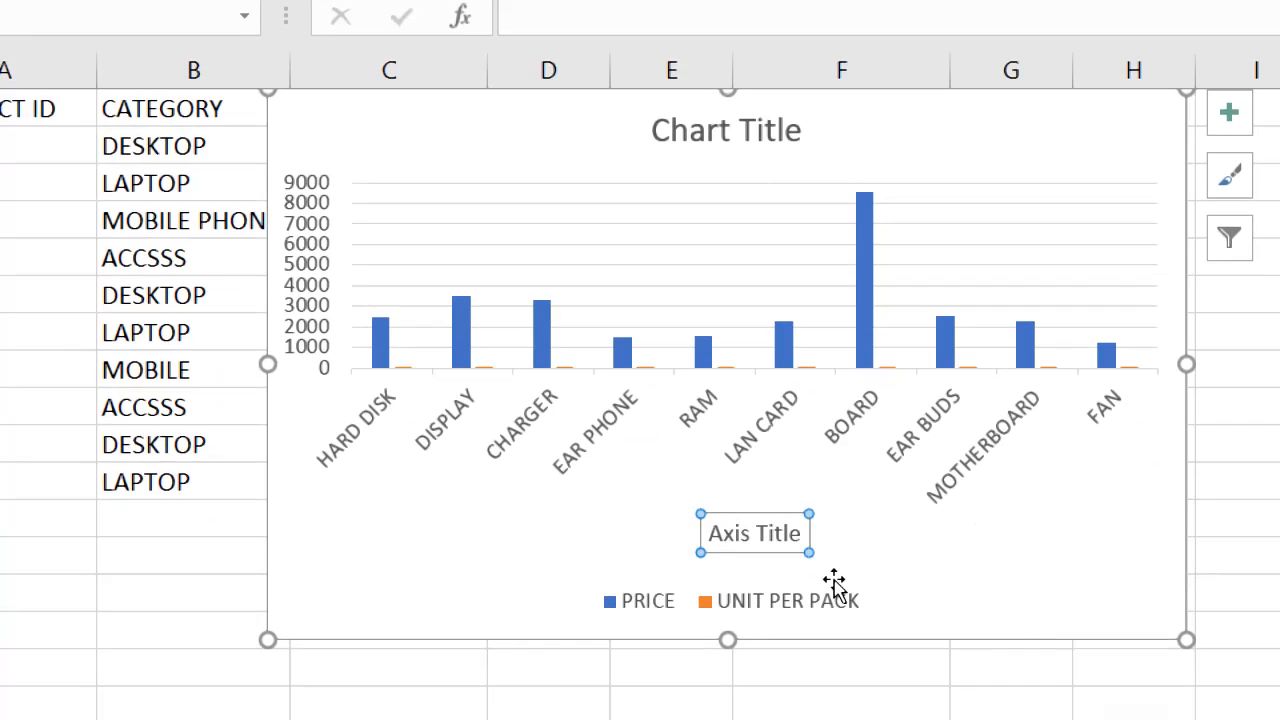
# Replace the horizontal axis title's placeholder text with PRODUCT NAME.
pyautogui.click(751, 530)
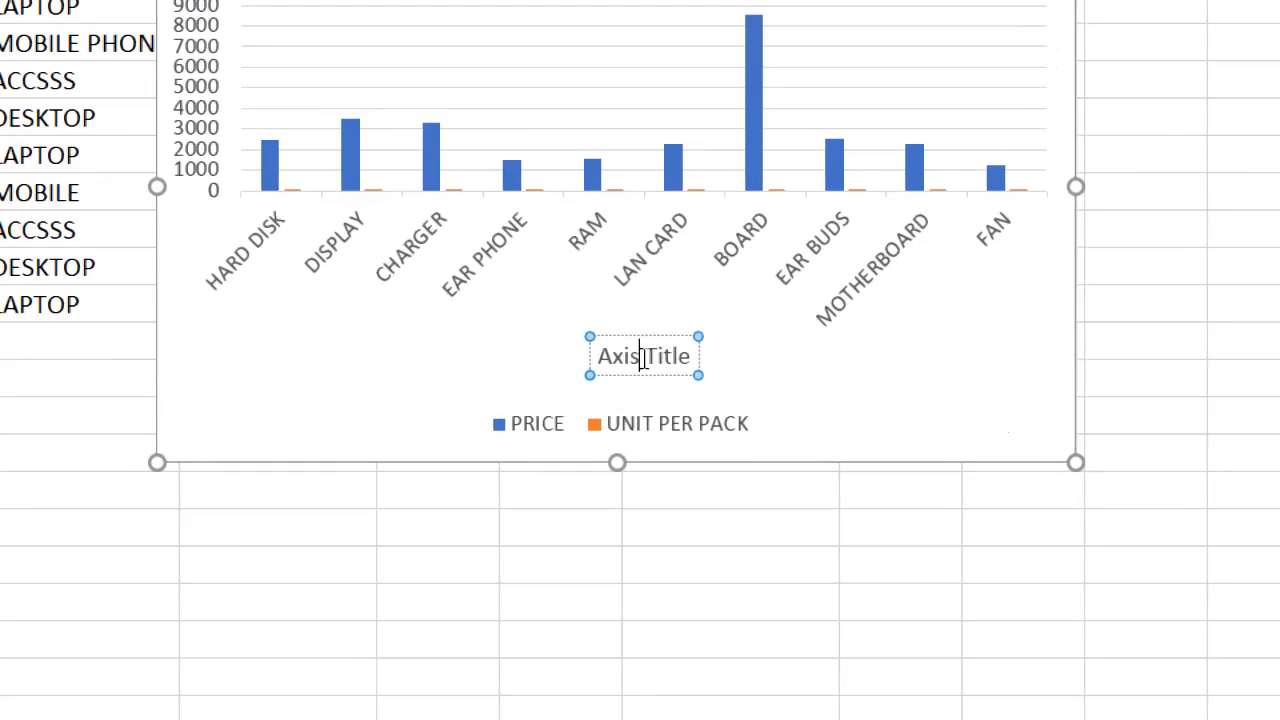
pyautogui.tripleClick(645, 358)
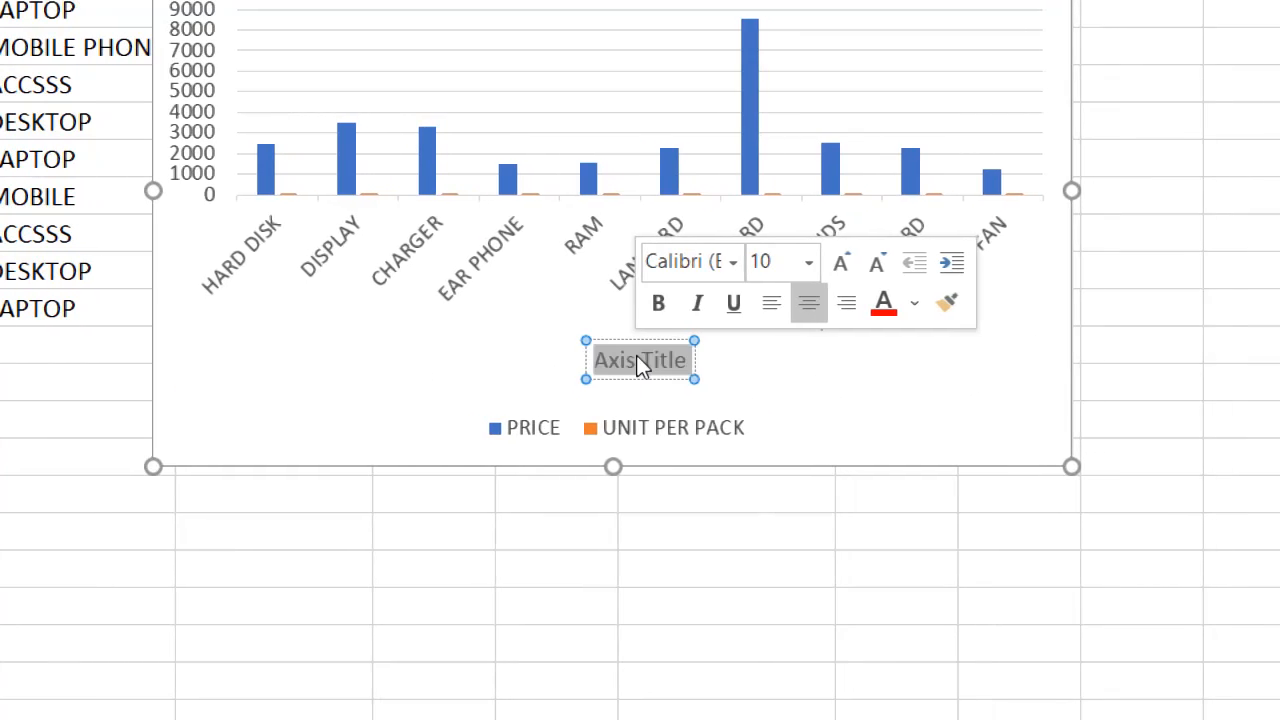
pyautogui.press('capslock')
pyautogui.write('PRODU')
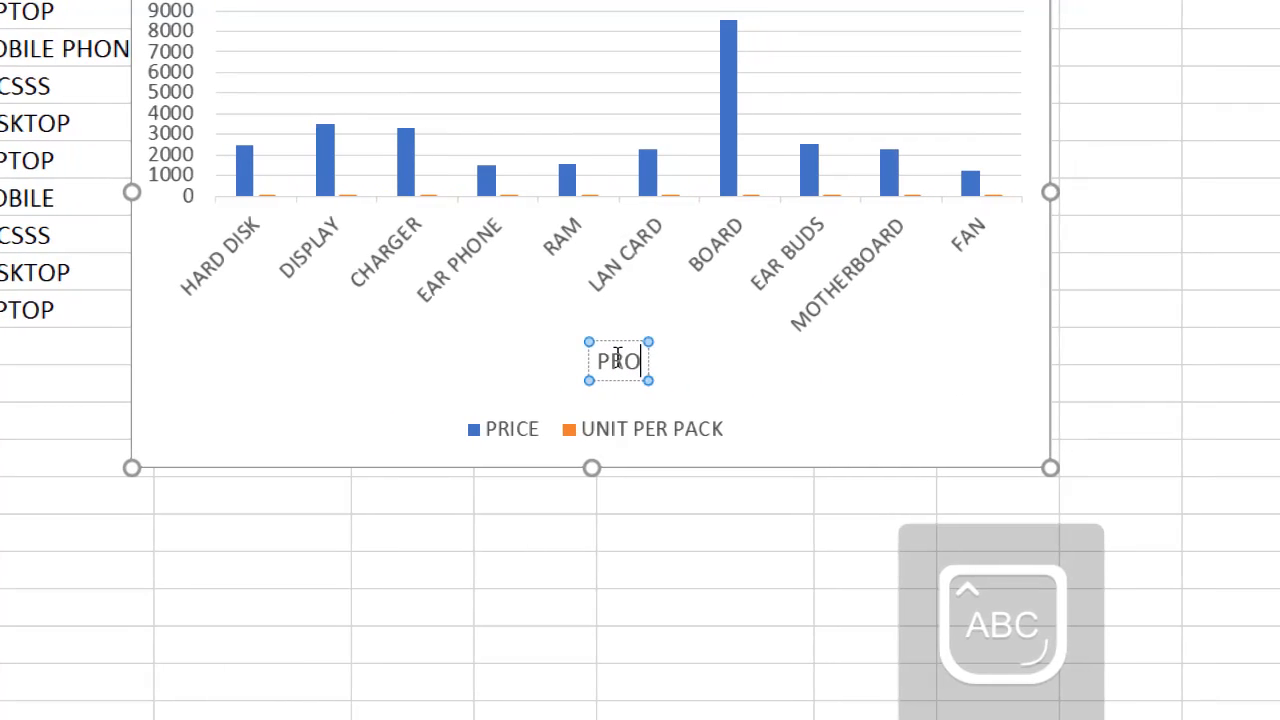
pyautogui.write('CT')
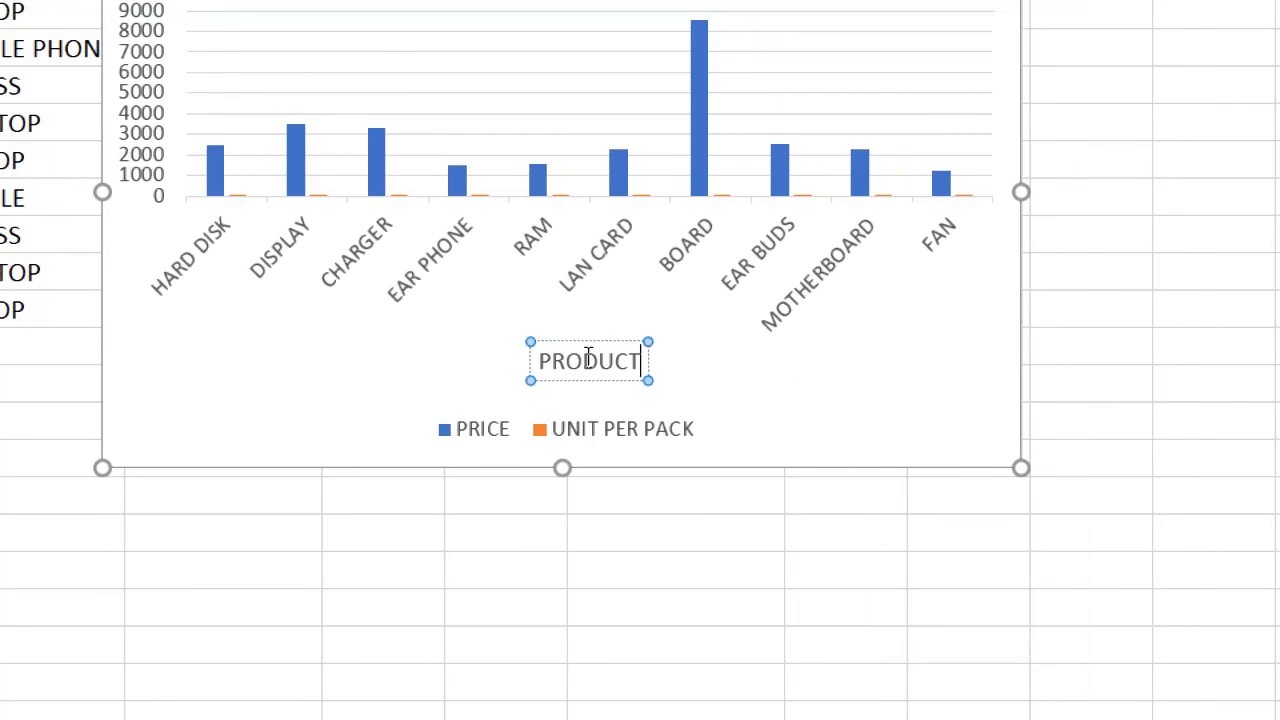
pyautogui.write(' NAME')
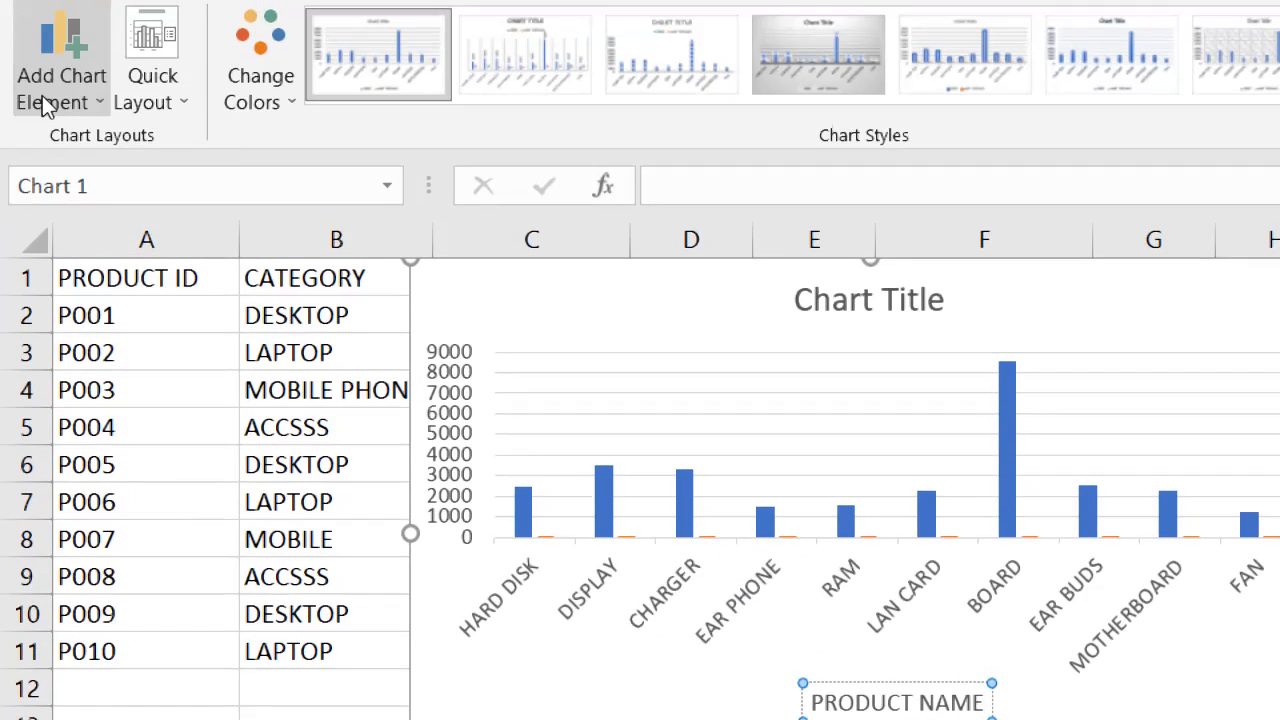
# Add a primary vertical axis title to the chart and set its text to PRICE.
pyautogui.click(49, 100)
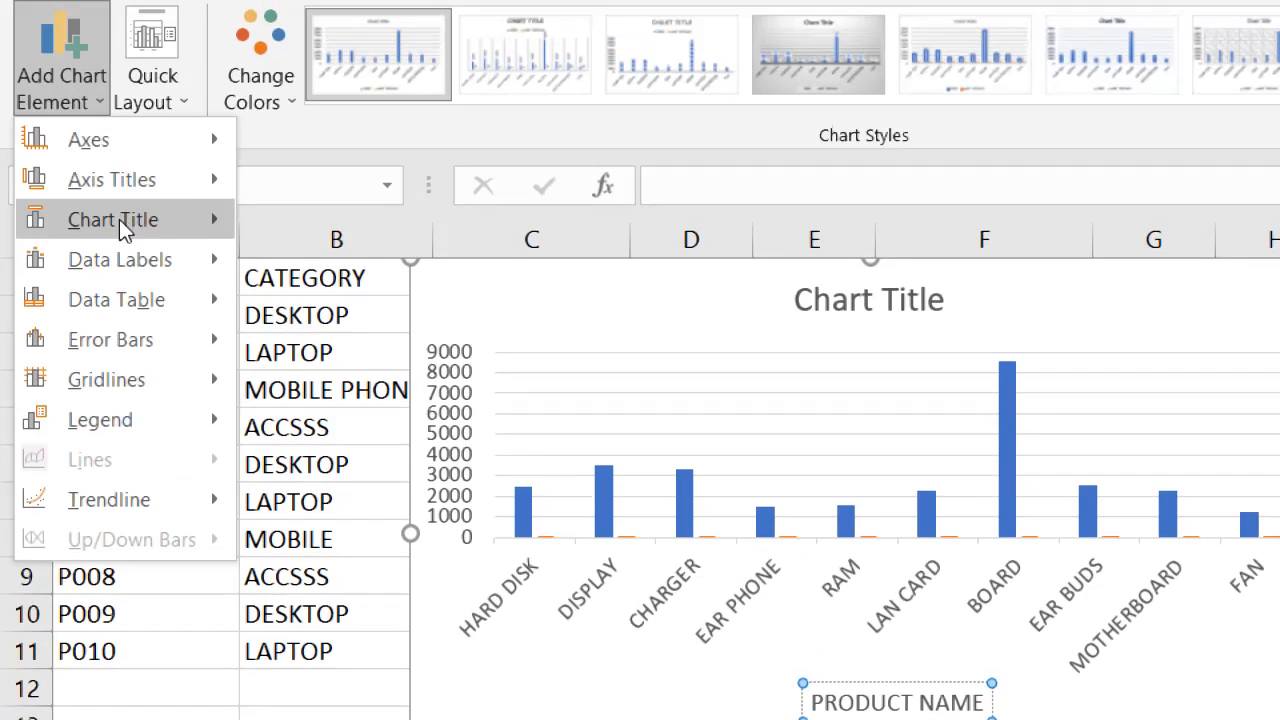
pyautogui.moveTo(126, 181)
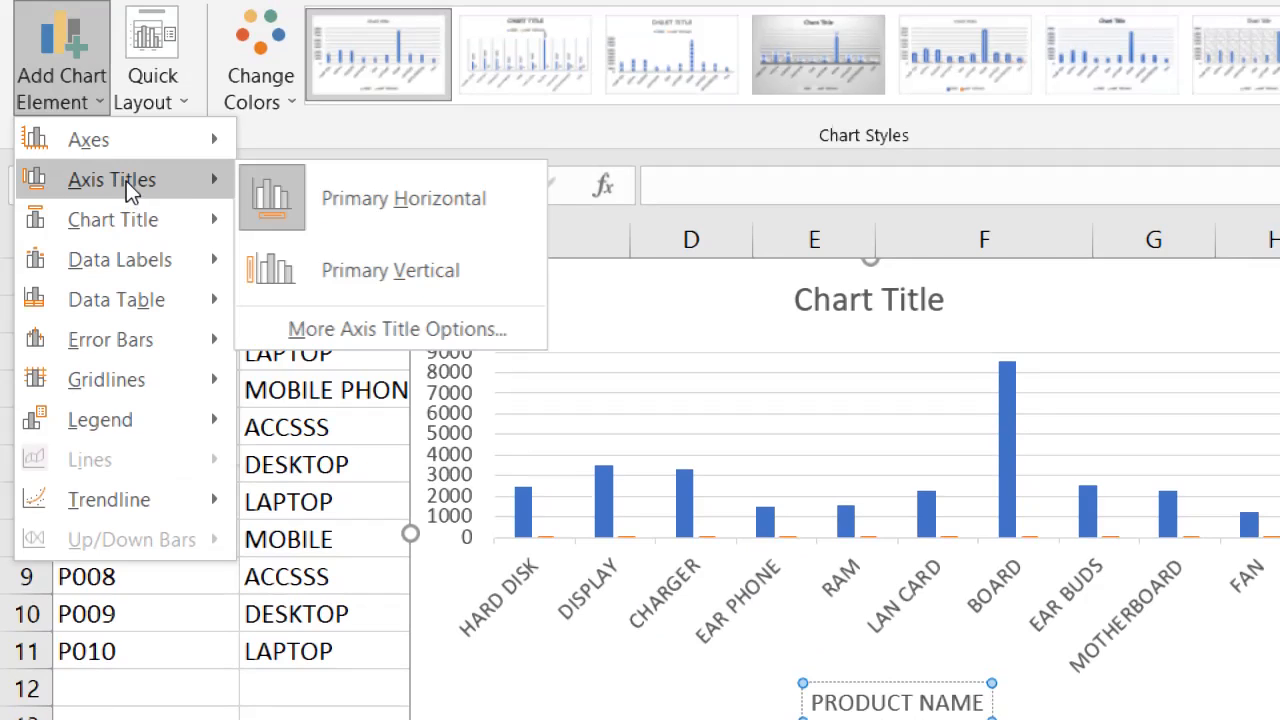
pyautogui.click(345, 272)
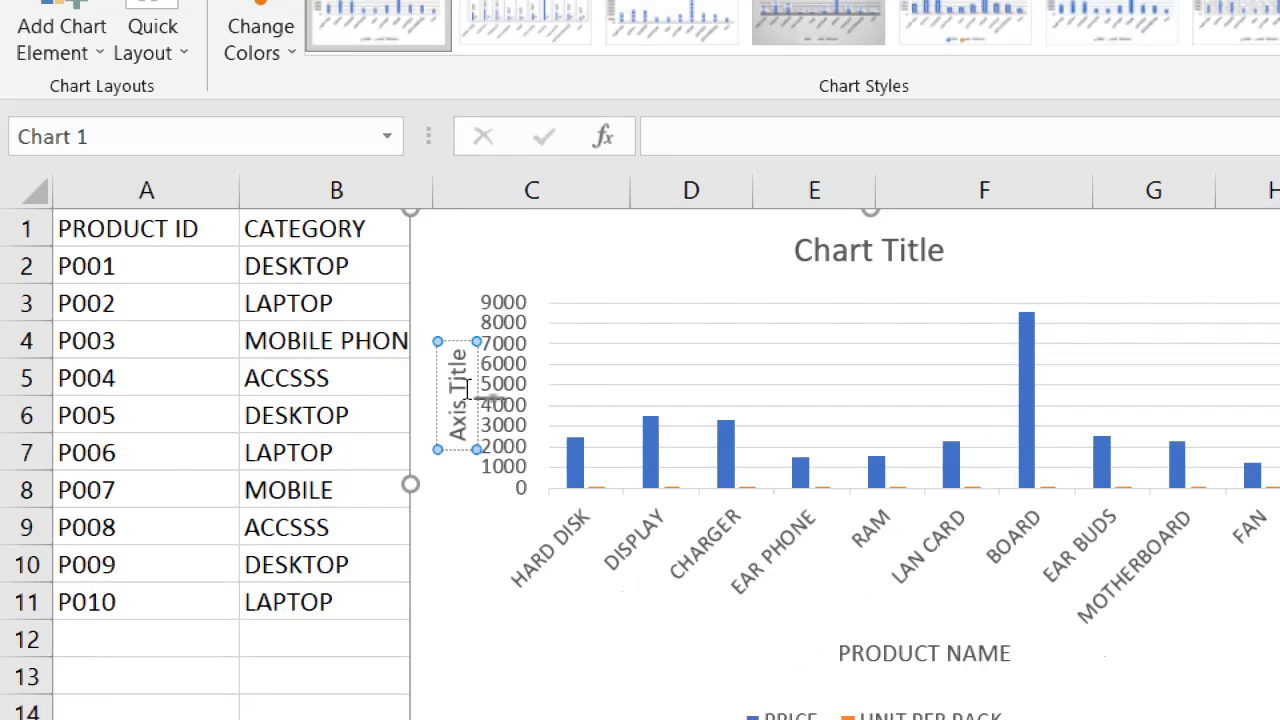
pyautogui.click(455, 418)
pyautogui.tripleClick(452, 350)
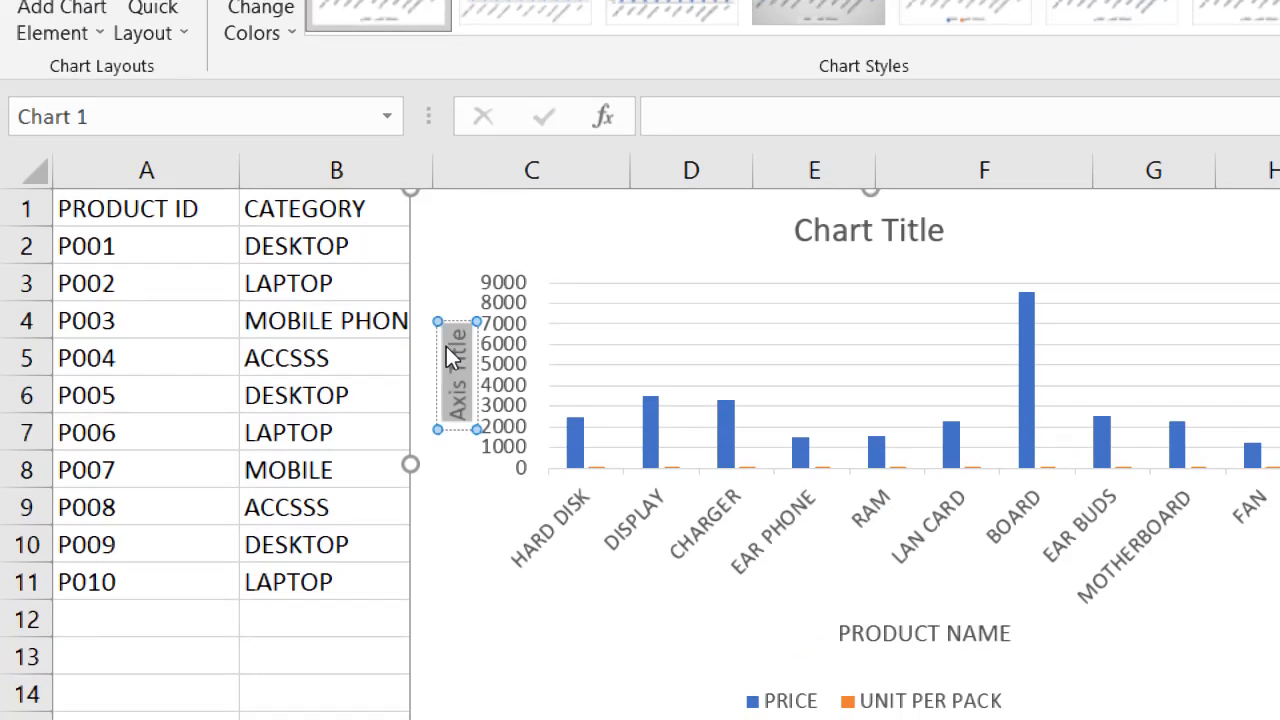
pyautogui.write('PRICE')
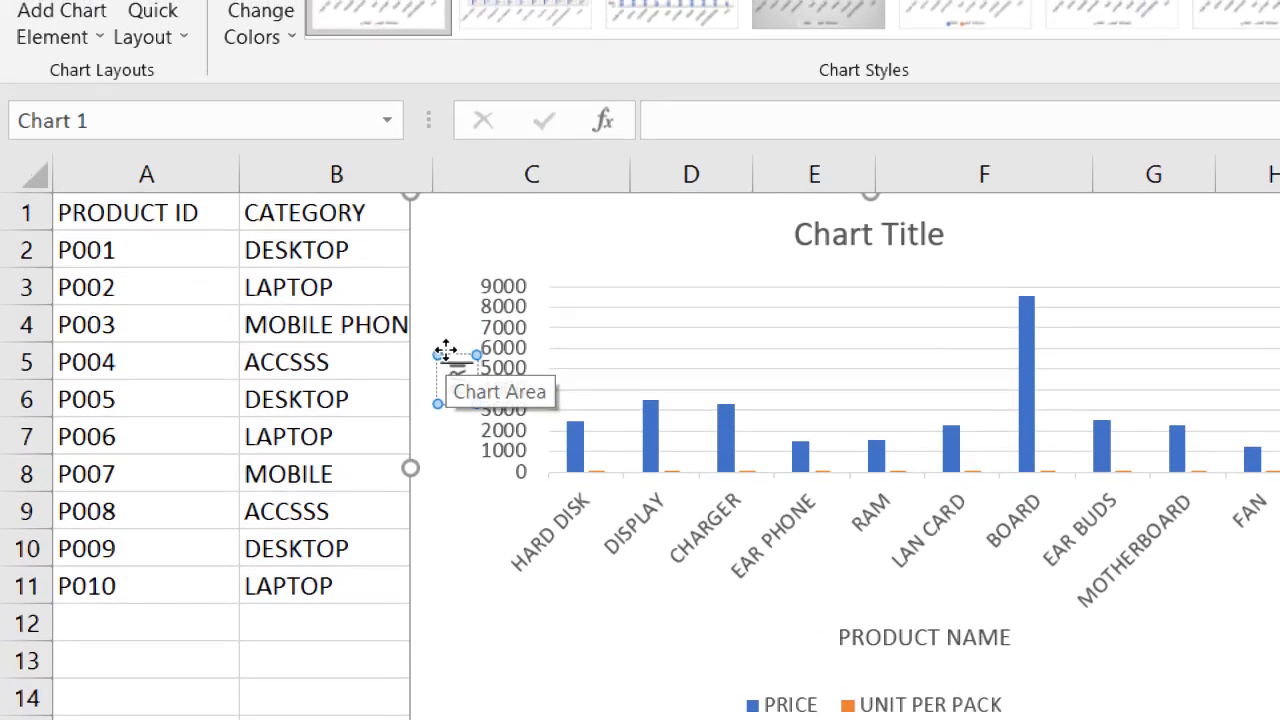
pyautogui.click(491, 505)
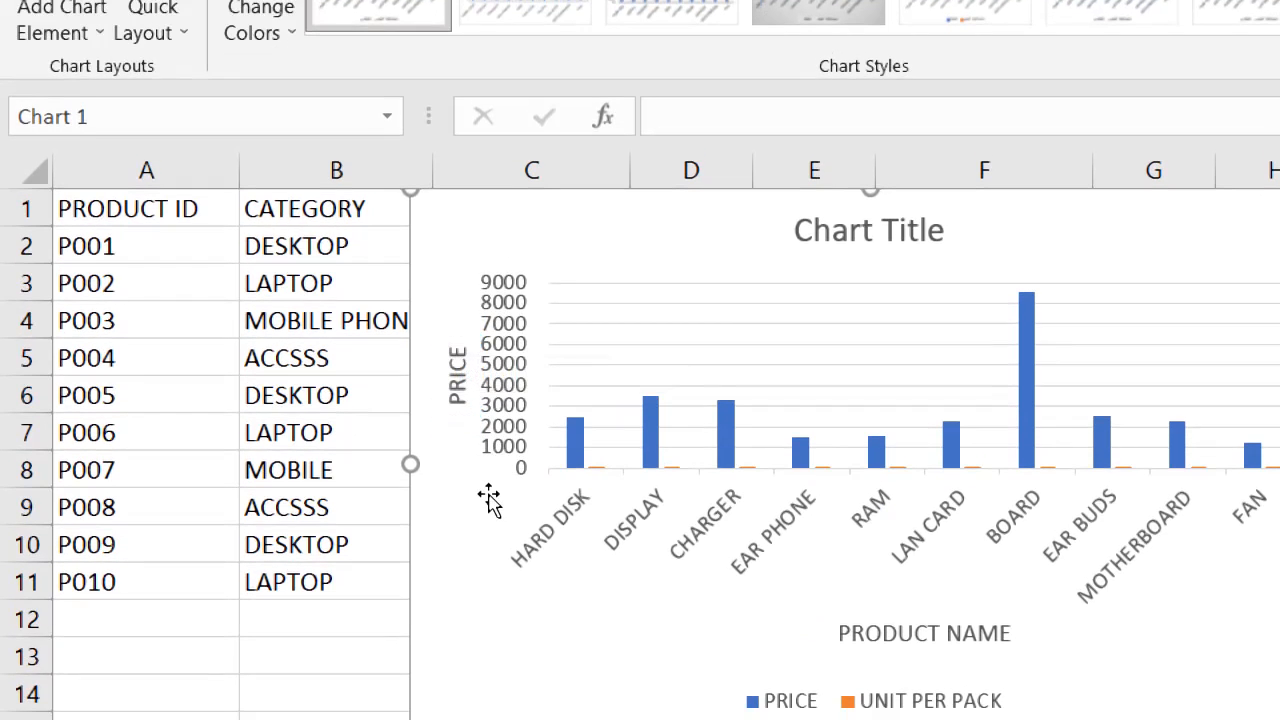
# Replace the placeholder chart title above the columns with PRODUCT RECORD.
pyautogui.click(64, 145)
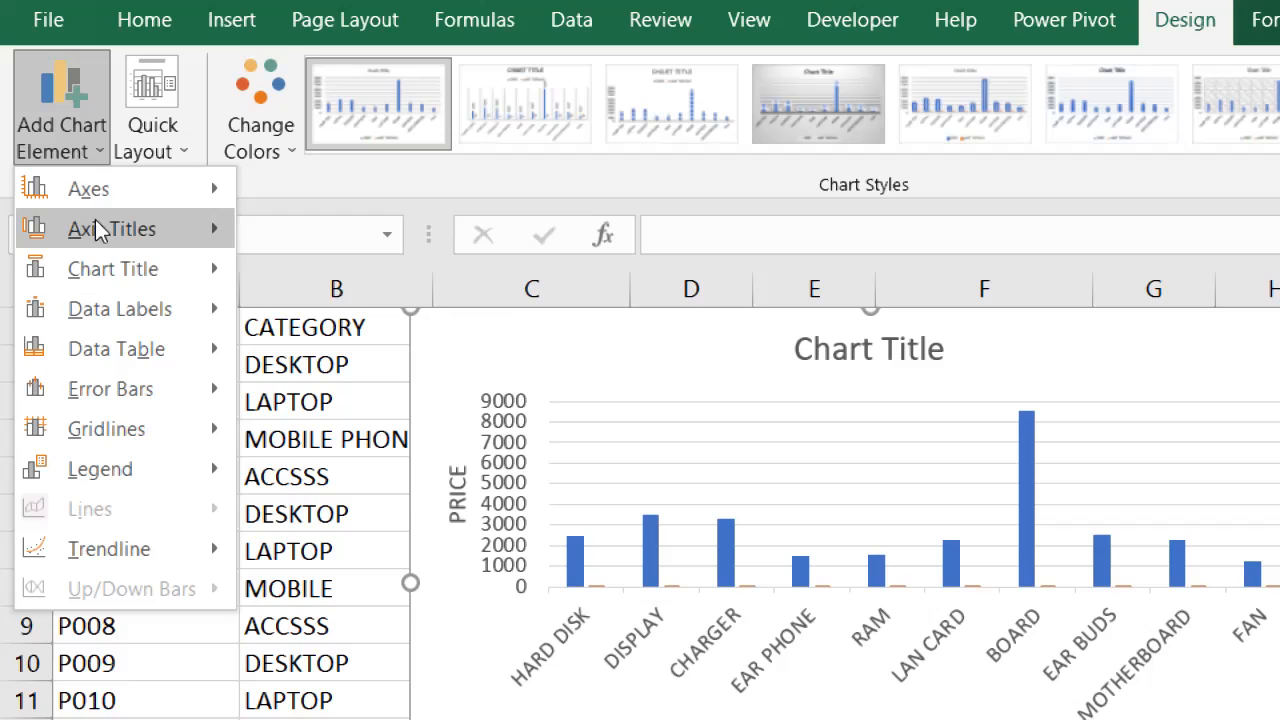
pyautogui.moveTo(119, 275)
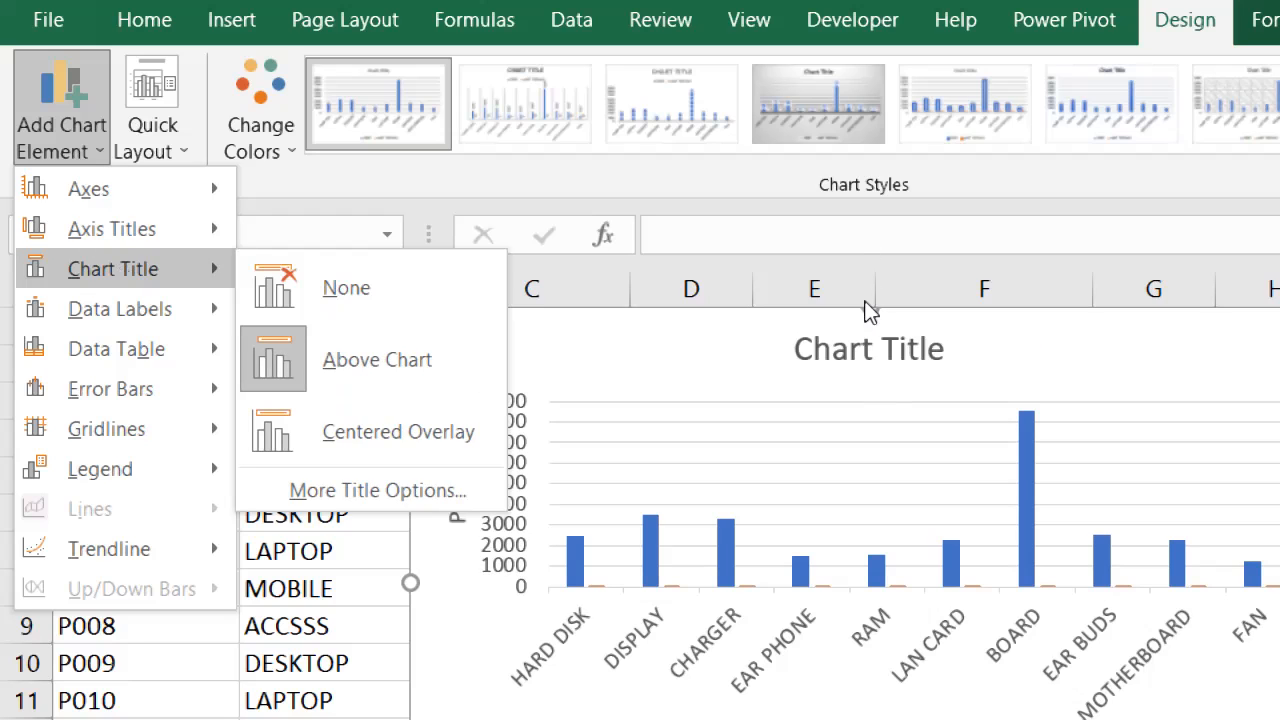
pyautogui.click(882, 362)
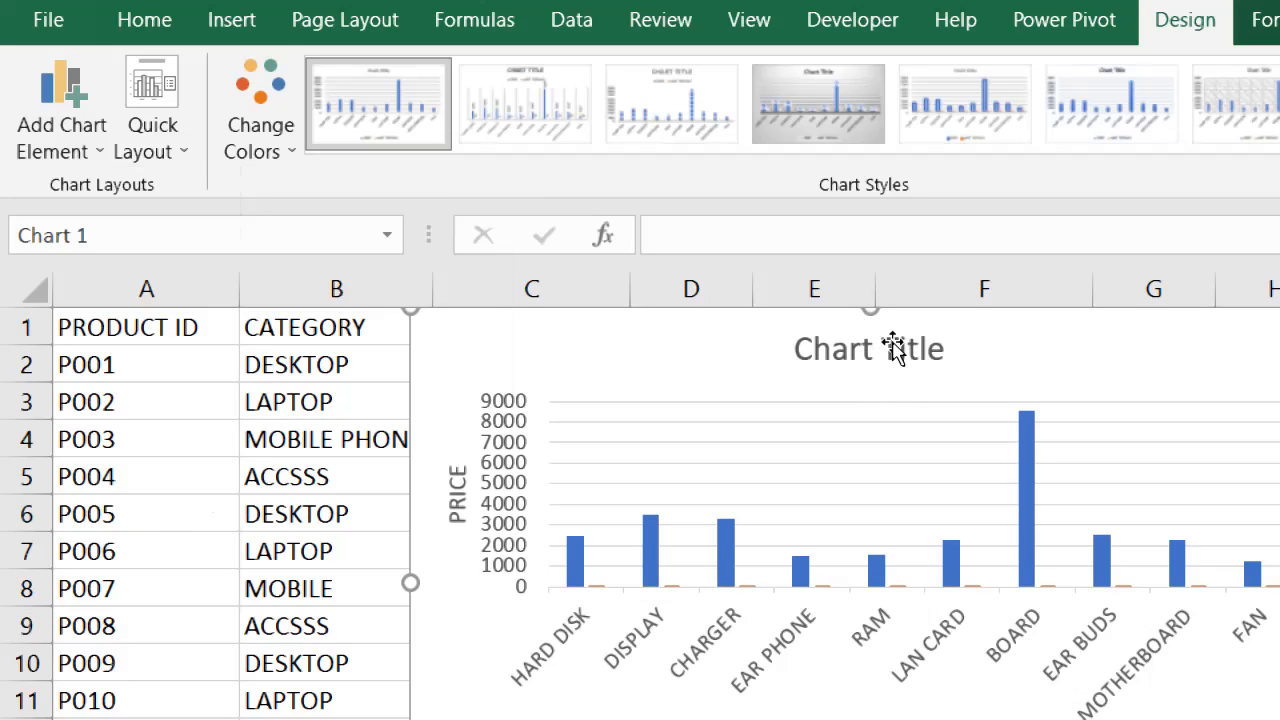
pyautogui.click(905, 360)
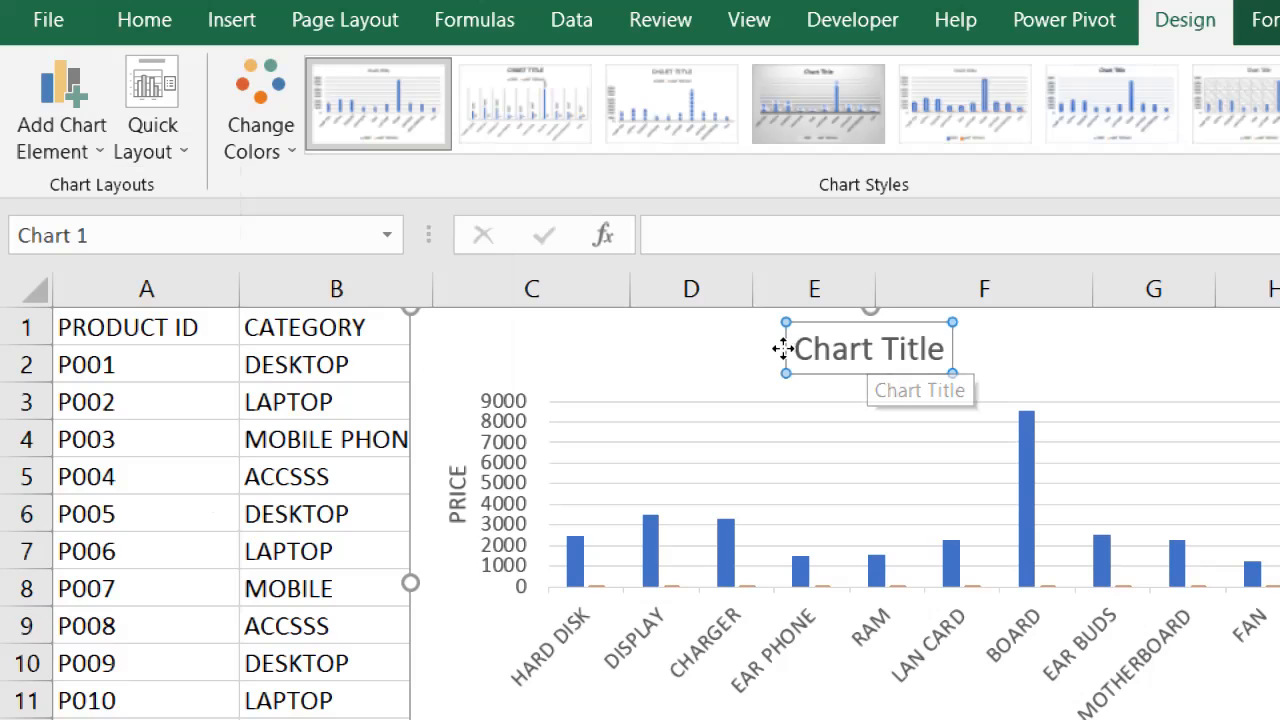
pyautogui.click(828, 351)
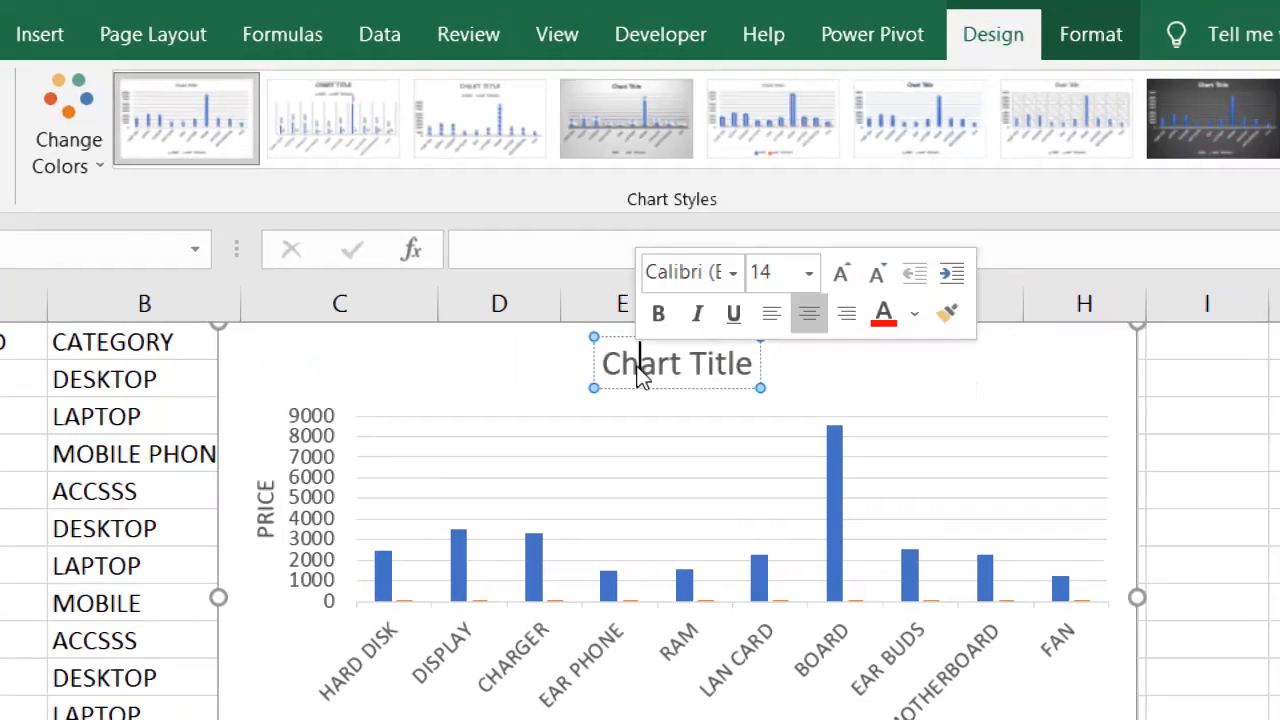
pyautogui.tripleClick(641, 372)
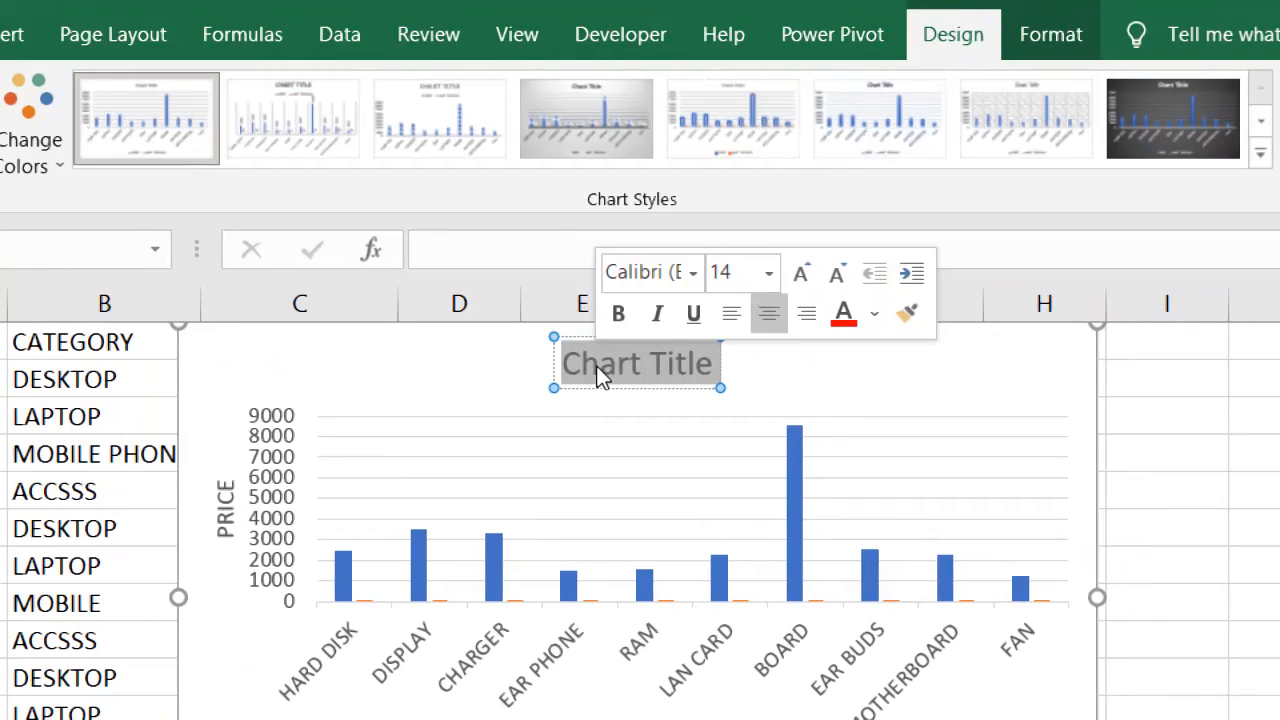
pyautogui.write('INTEM')
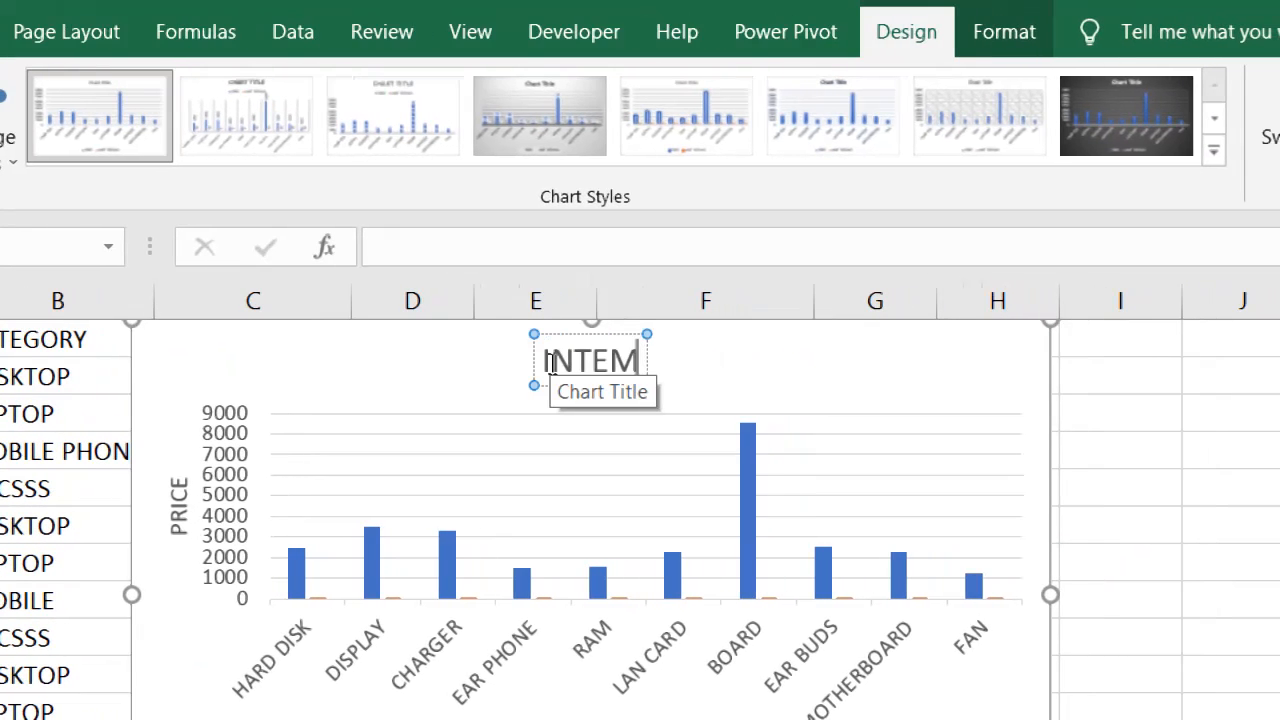
pyautogui.press('BackSpace')
pyautogui.press('BackSpace')
pyautogui.press('BackSpace')
pyautogui.press('BackSpace')
pyautogui.press('BackSpace')
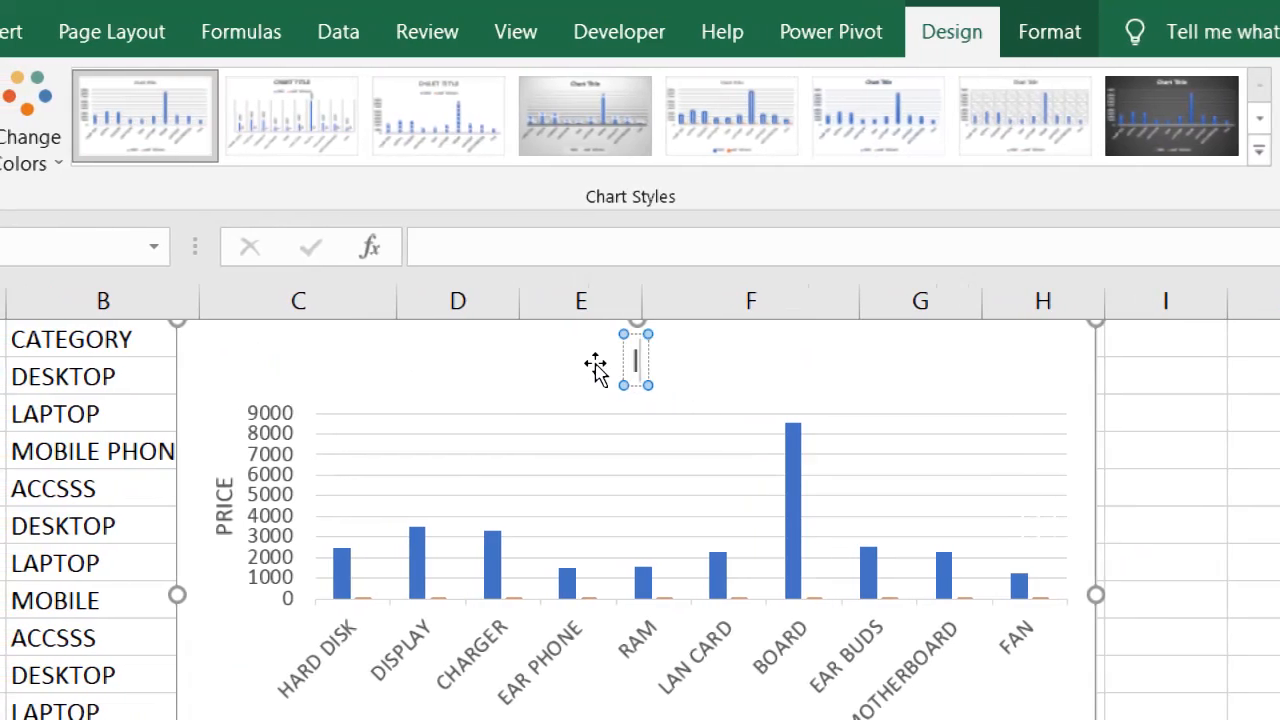
pyautogui.write('PROD')
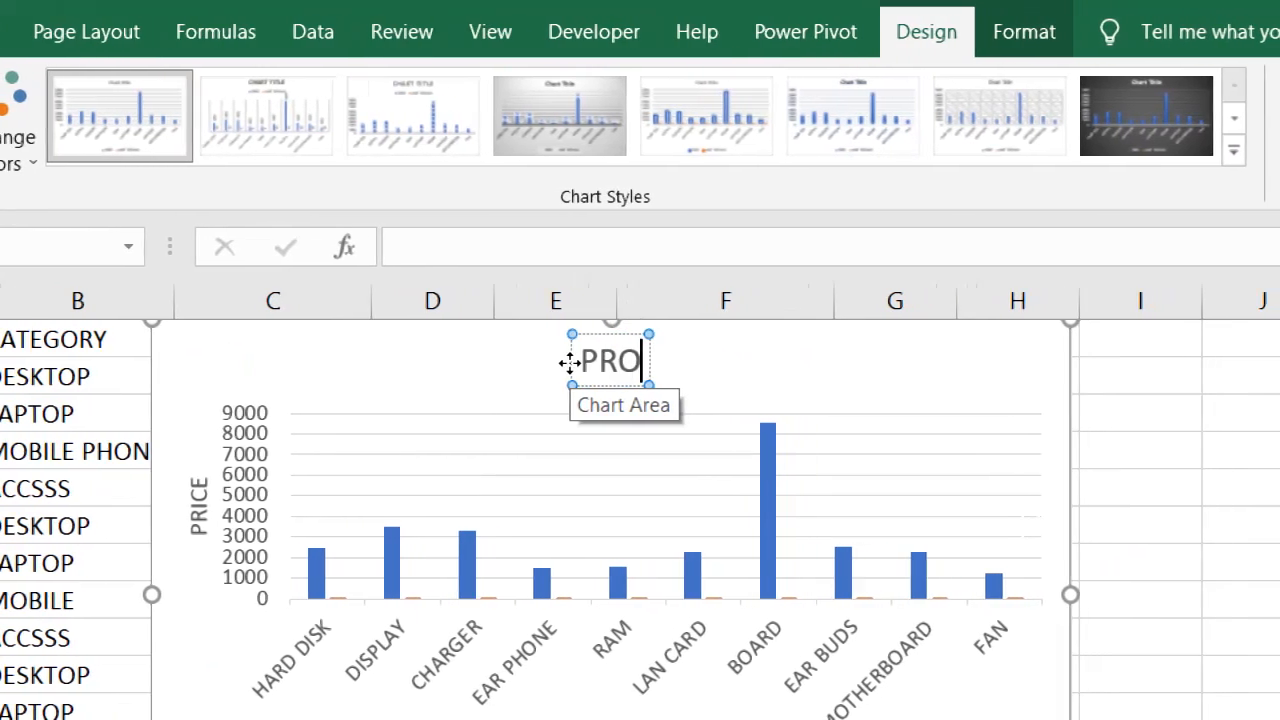
pyautogui.write('UCT')
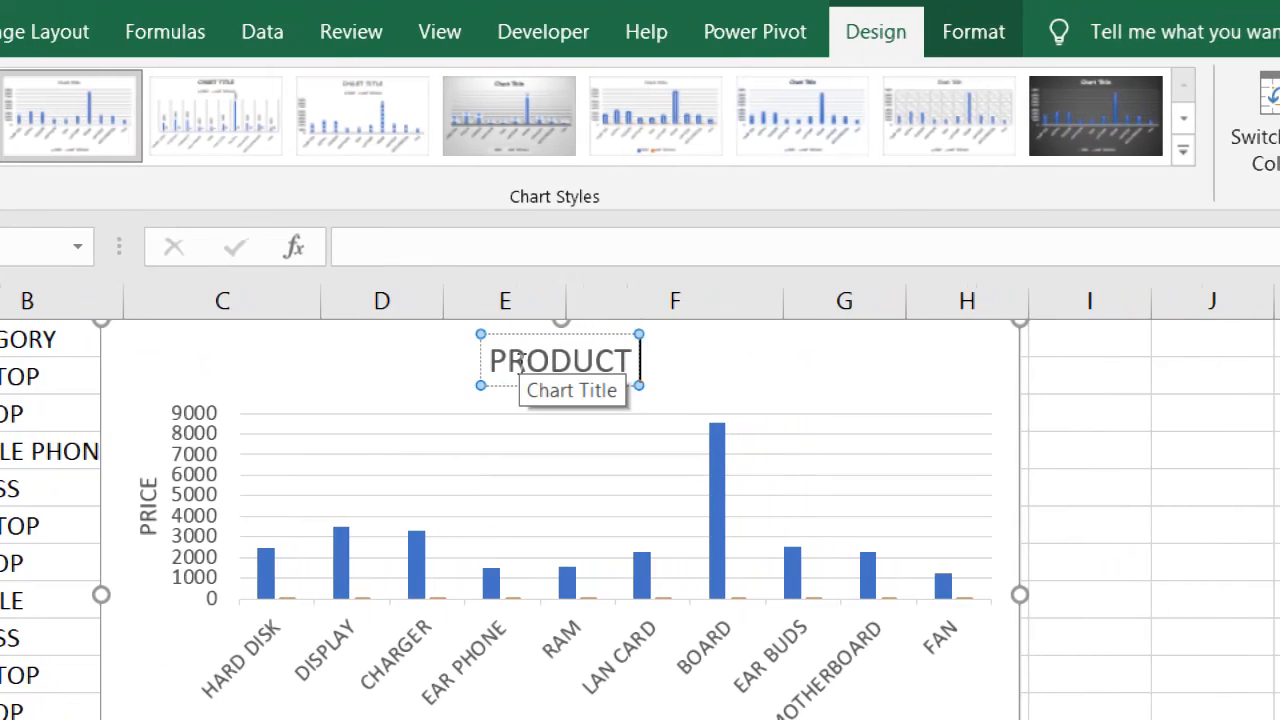
pyautogui.write(' RECORD')
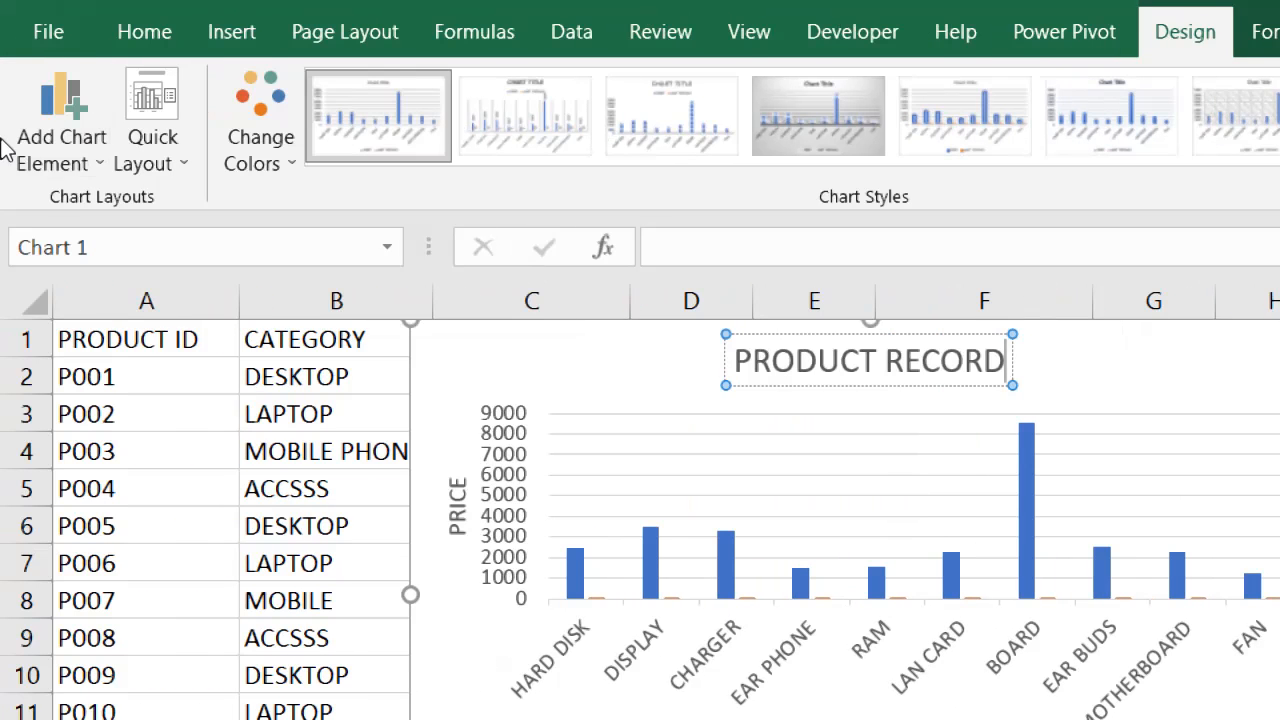
# Add data labels to the chart's columns in the Outside End position.
pyautogui.click(58, 160)
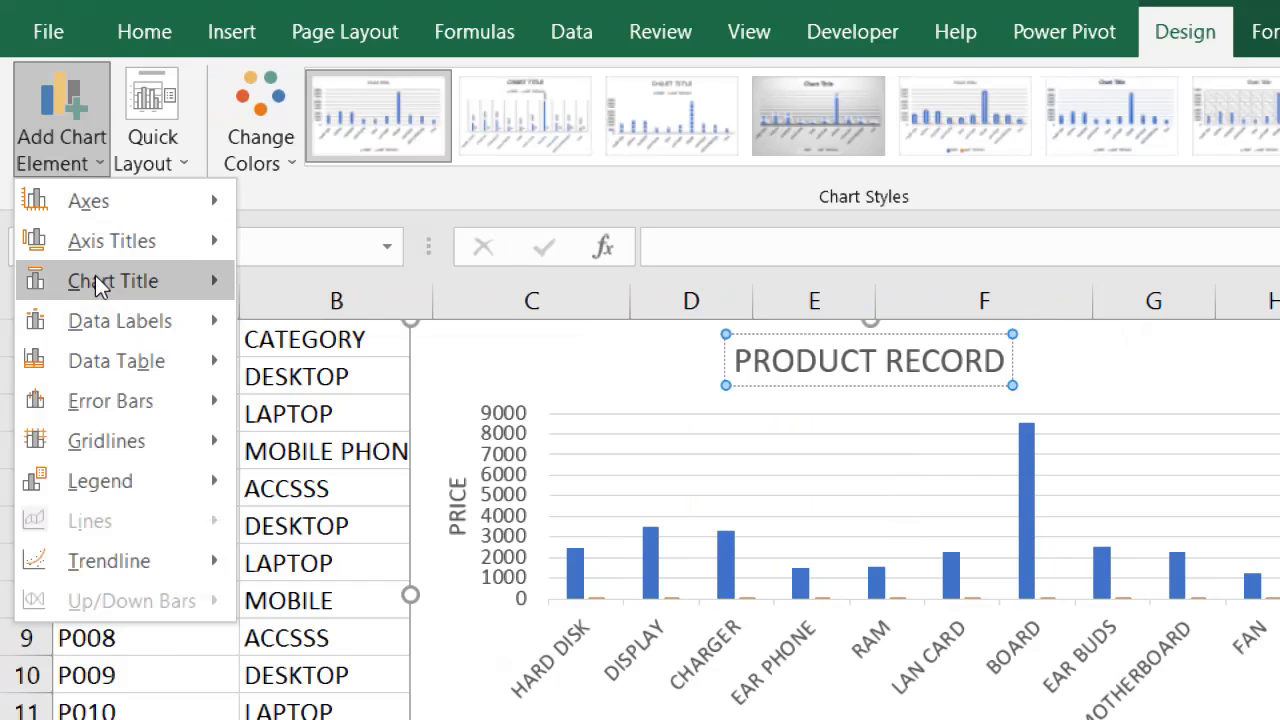
pyautogui.moveTo(100, 284)
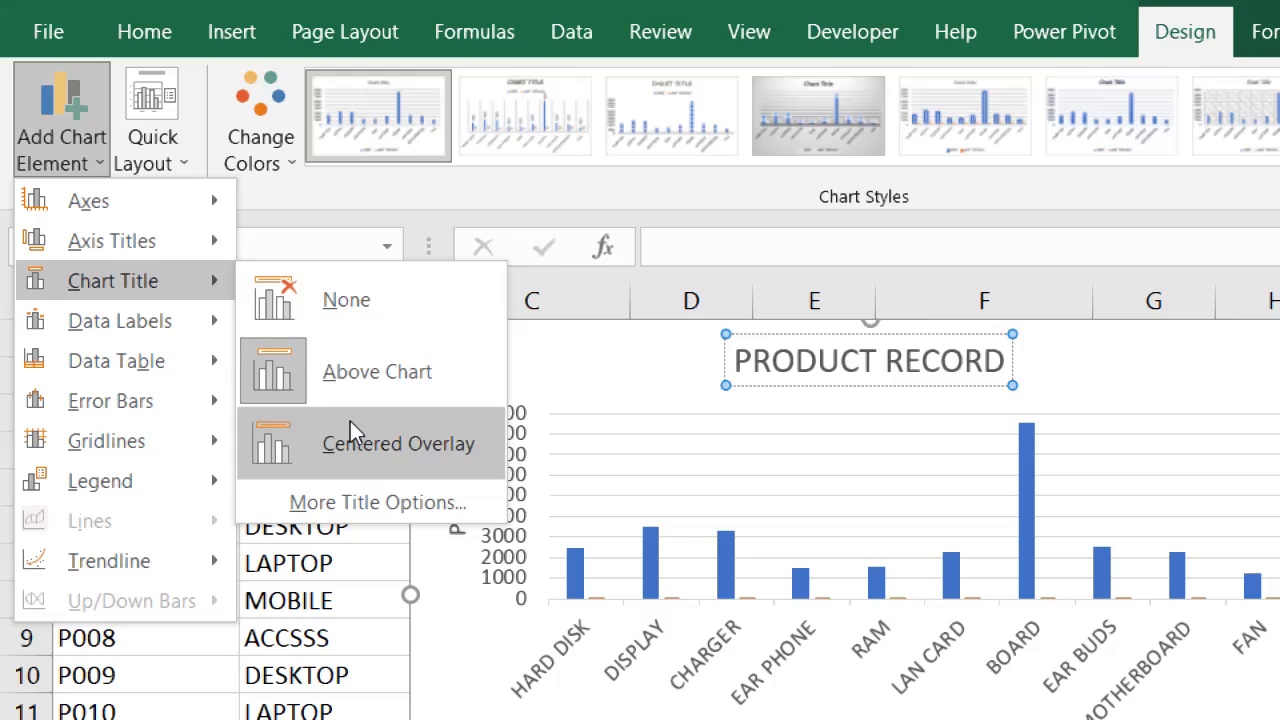
pyautogui.moveTo(113, 323)
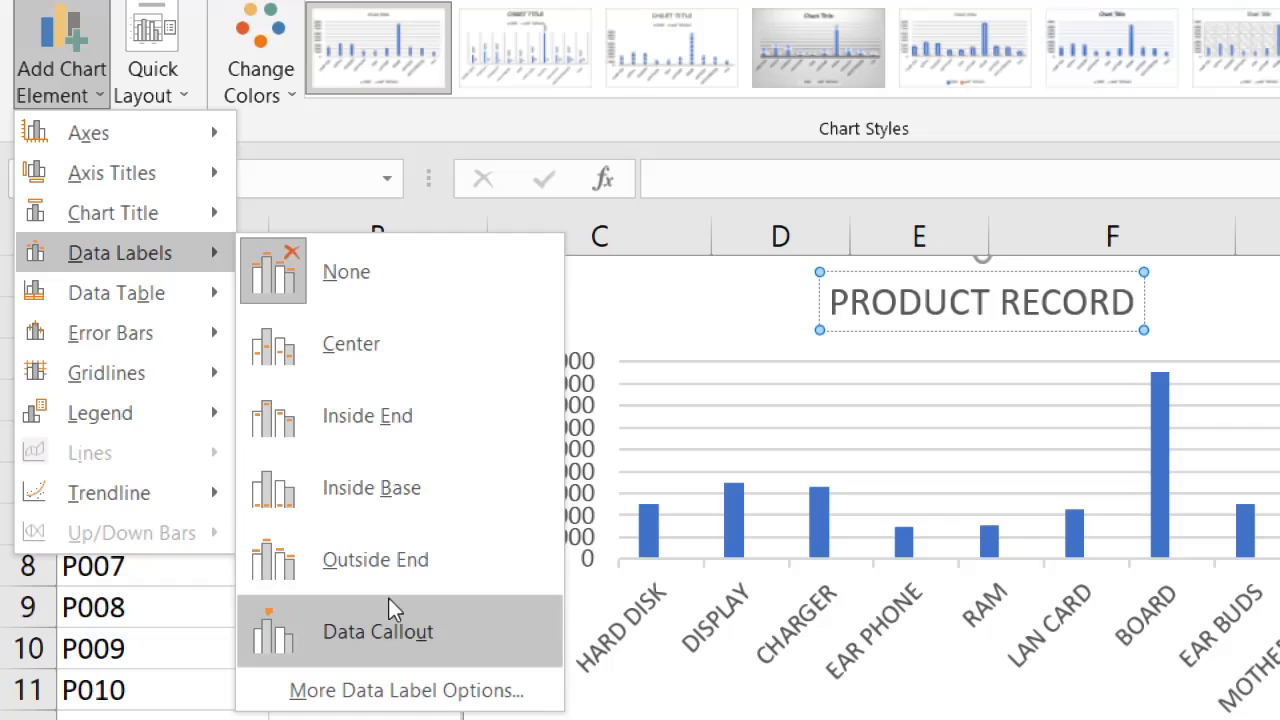
pyautogui.click(397, 570)
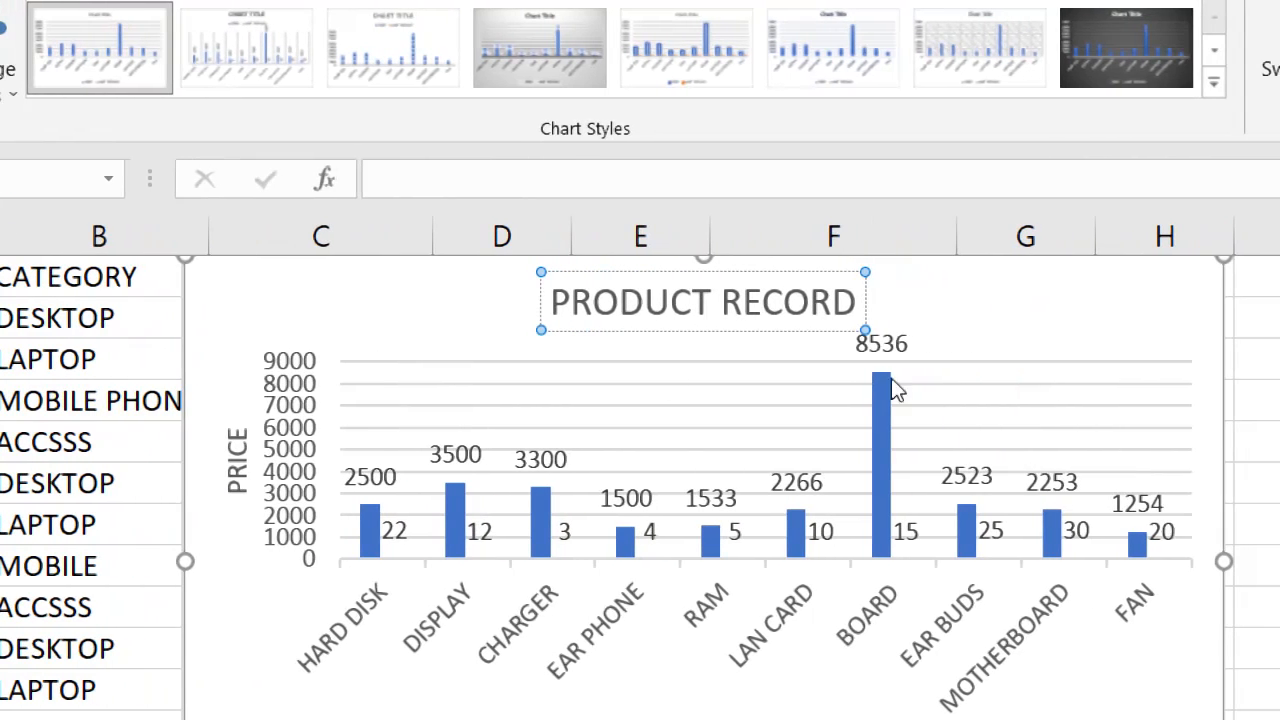
pyautogui.click(371, 530)
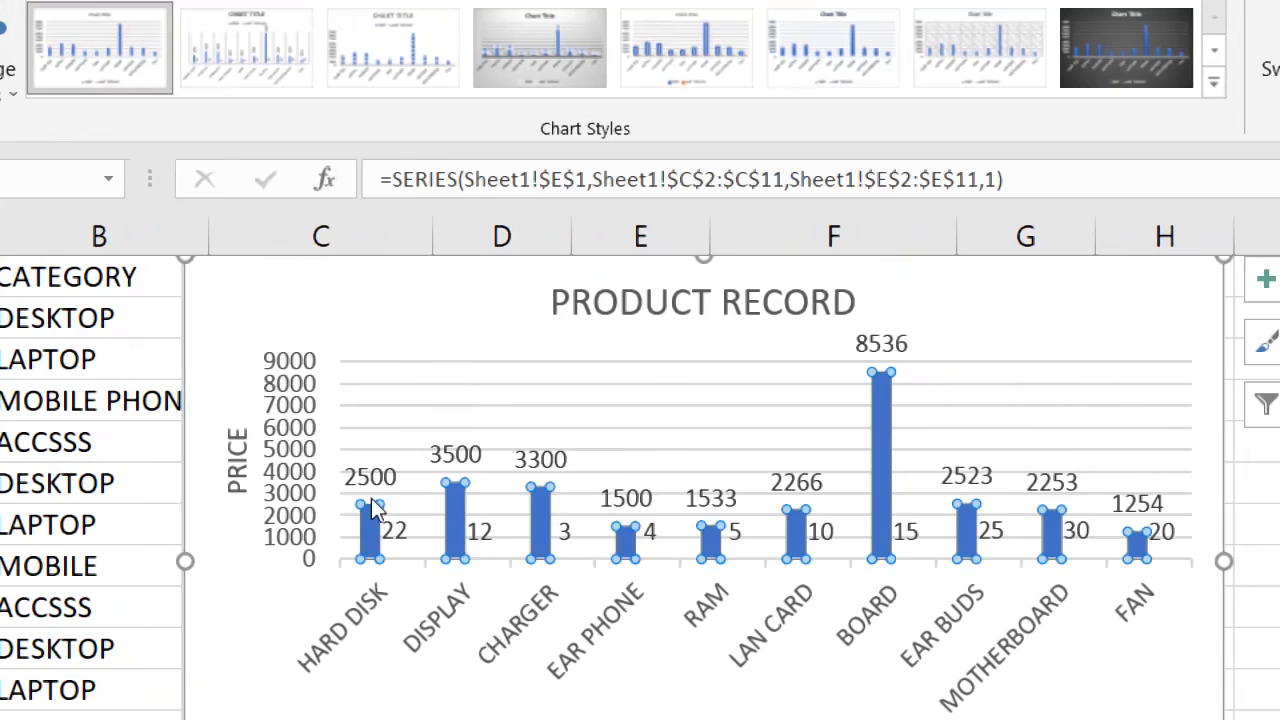
pyautogui.click(370, 478)
pyautogui.click(500, 400)
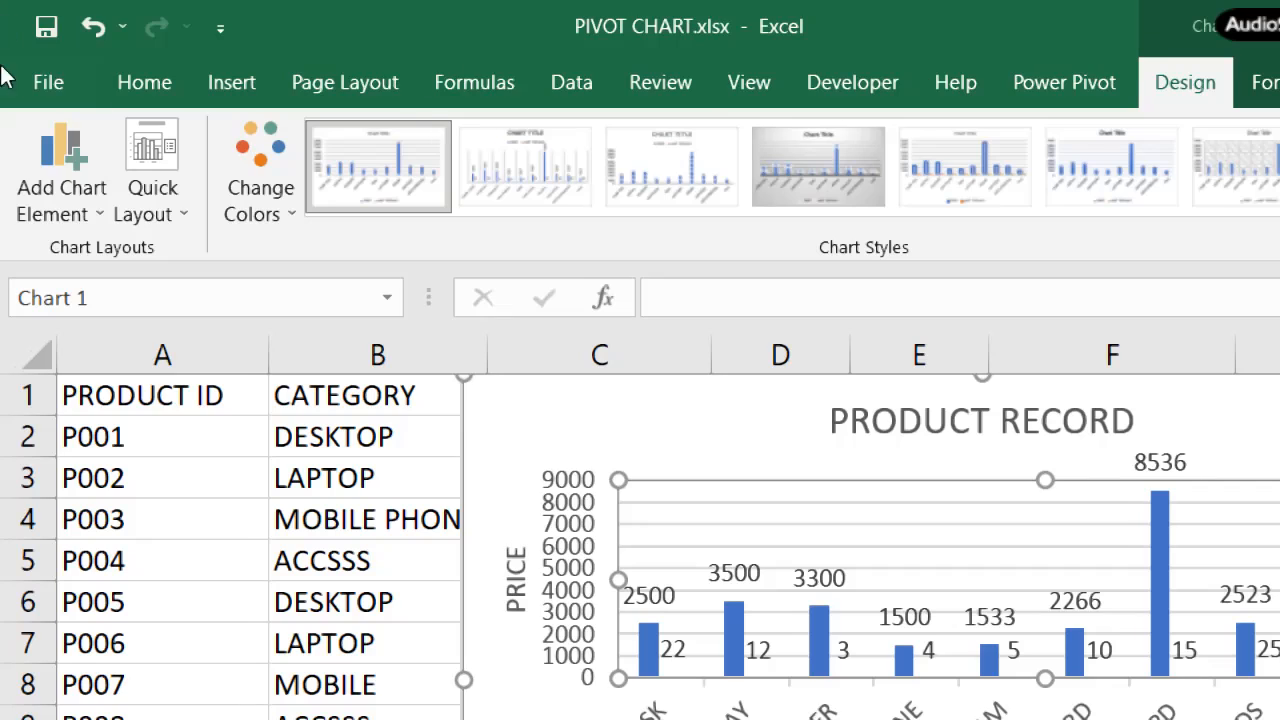
# Add a data table with legend keys beneath the chart's columns.
pyautogui.click(42, 223)
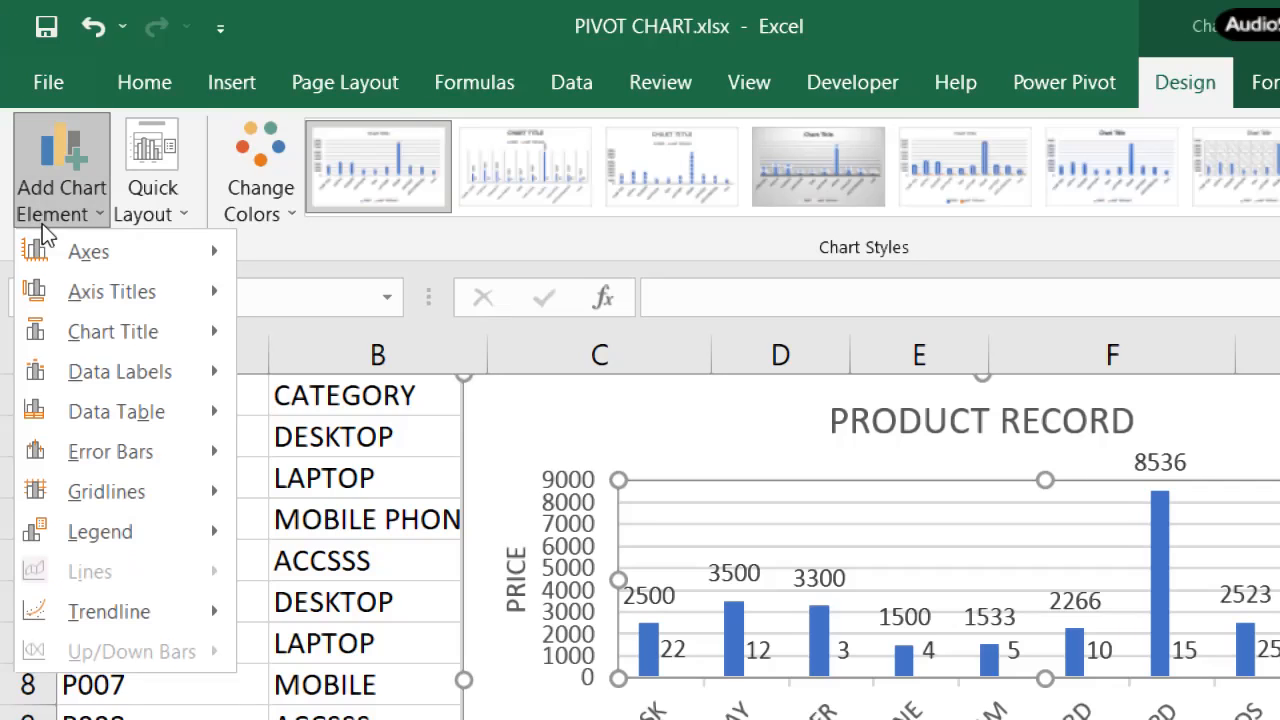
pyautogui.moveTo(107, 372)
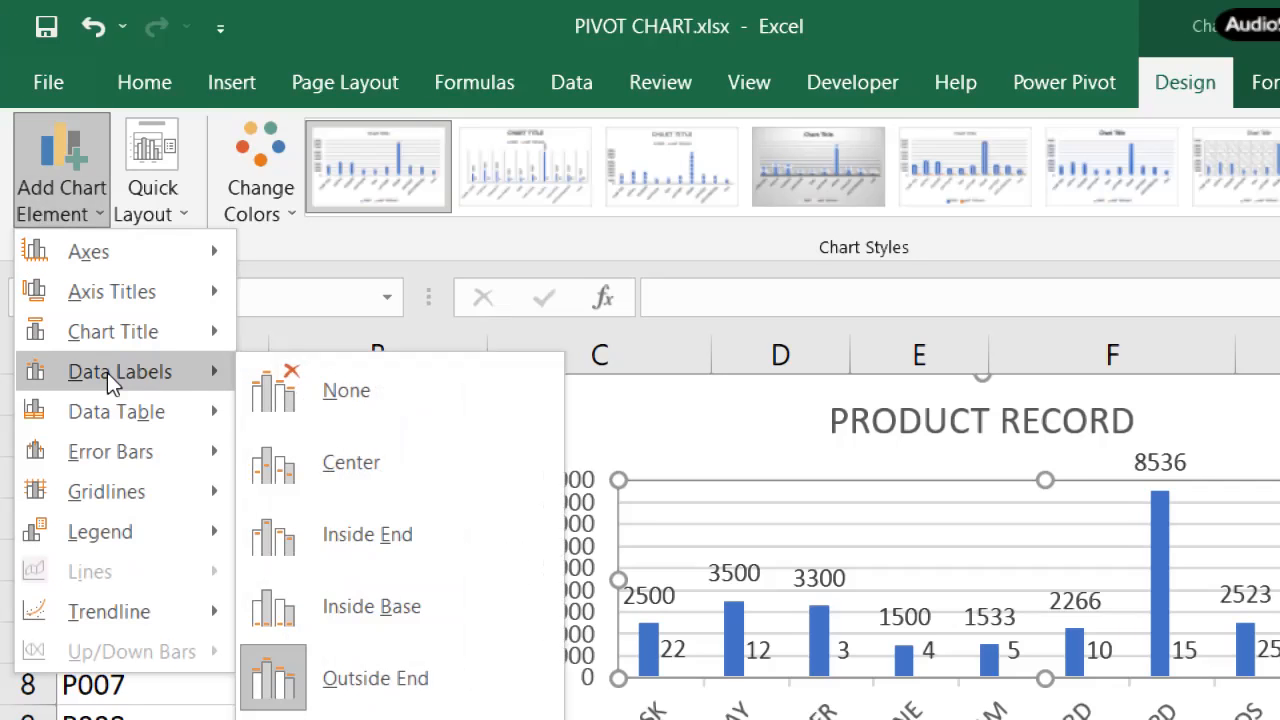
pyautogui.moveTo(107, 405)
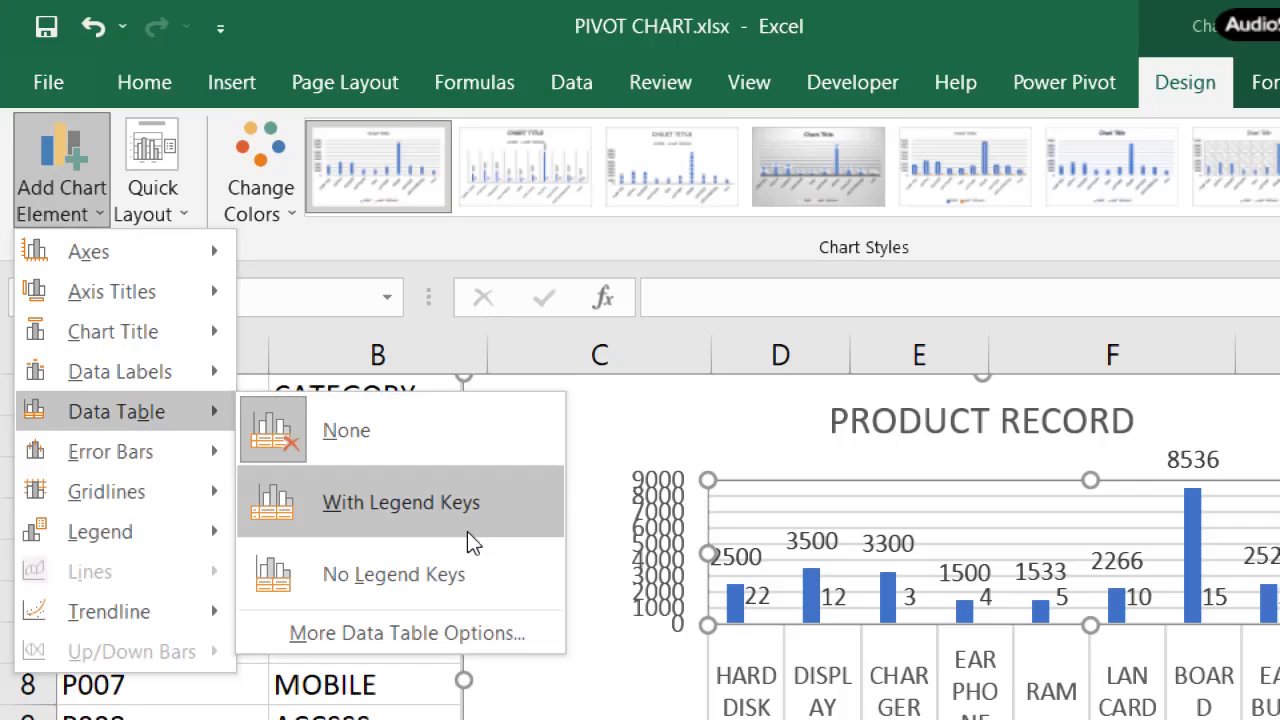
pyautogui.click(467, 531)
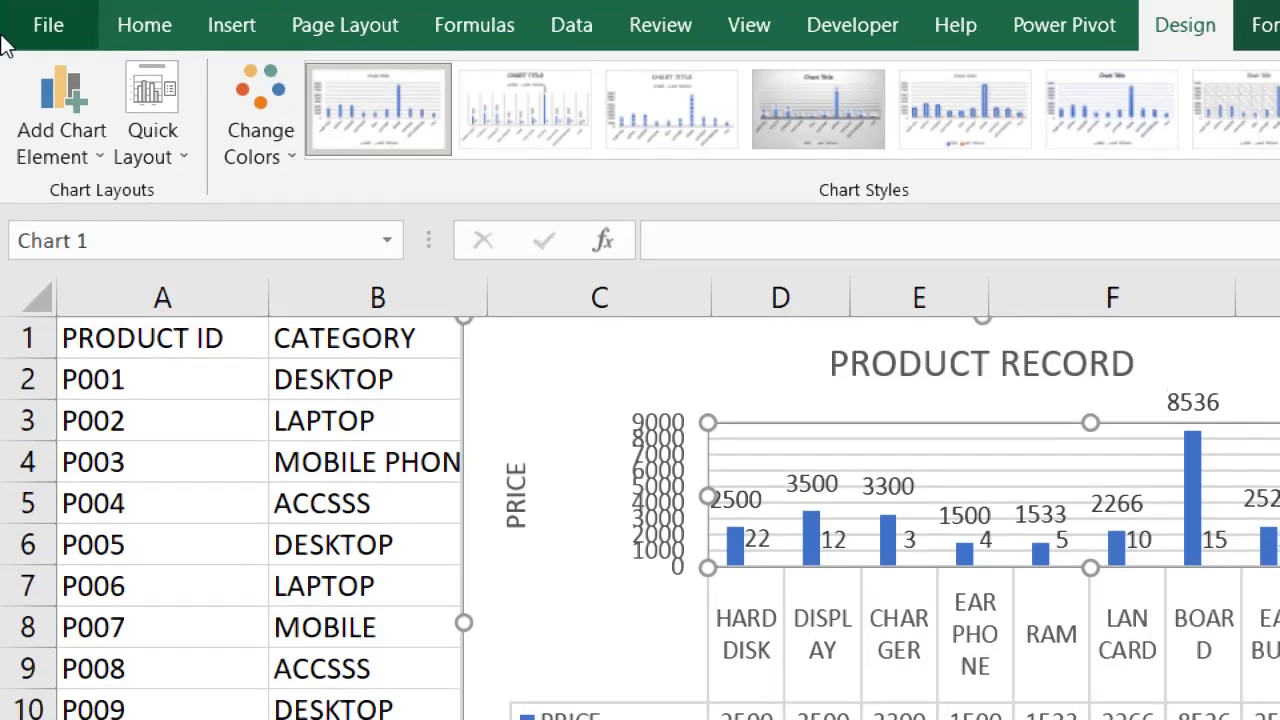
# Switch the chart's data table to the No Legend Keys option.
pyautogui.click(52, 140)
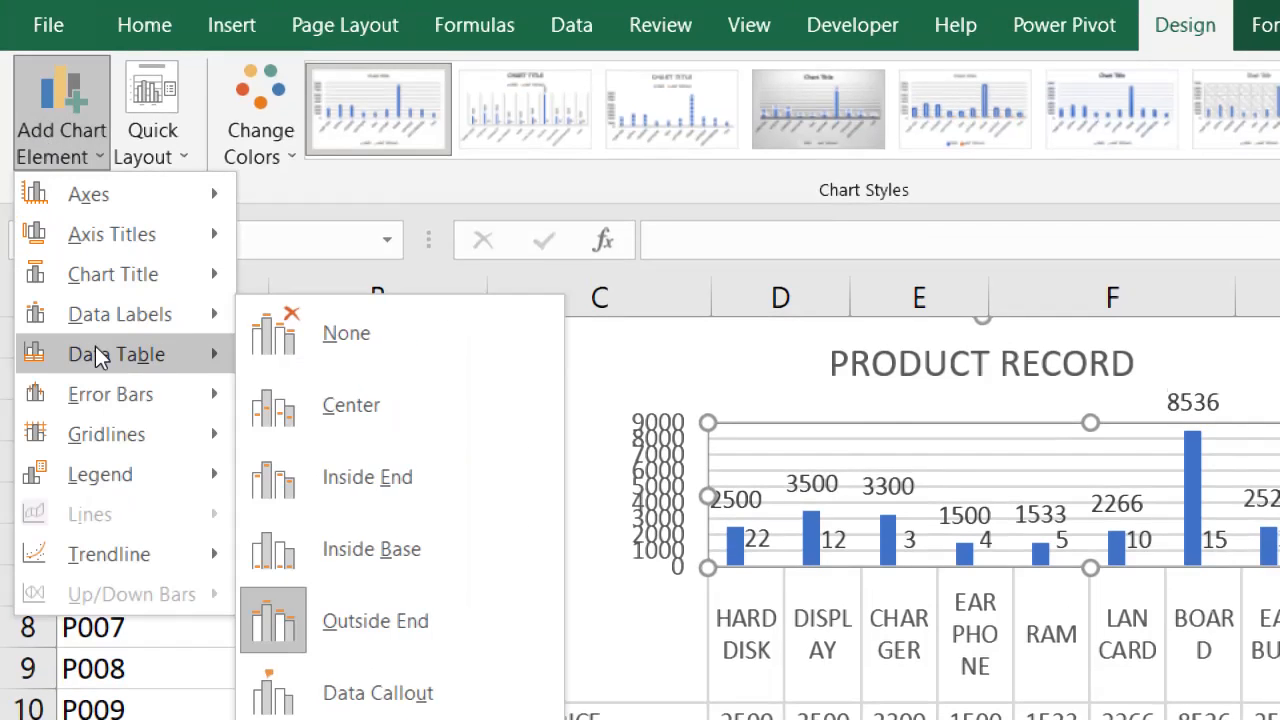
pyautogui.moveTo(95, 350)
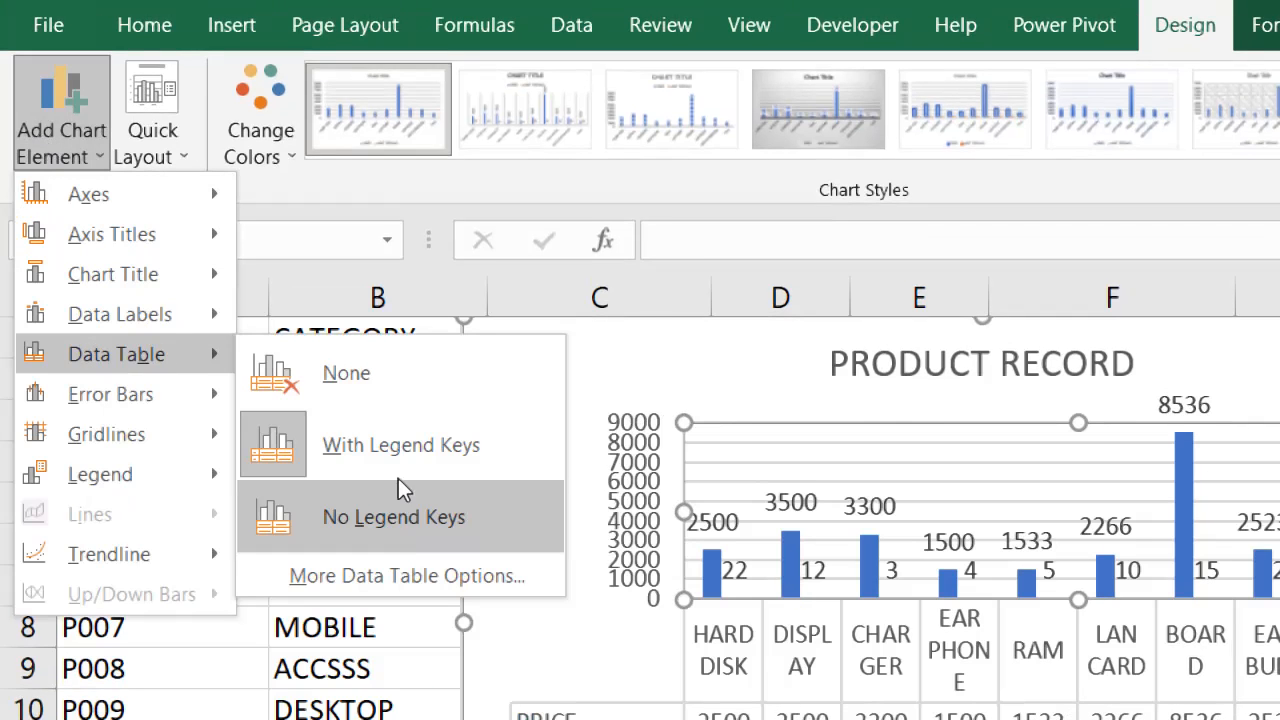
pyautogui.click(420, 520)
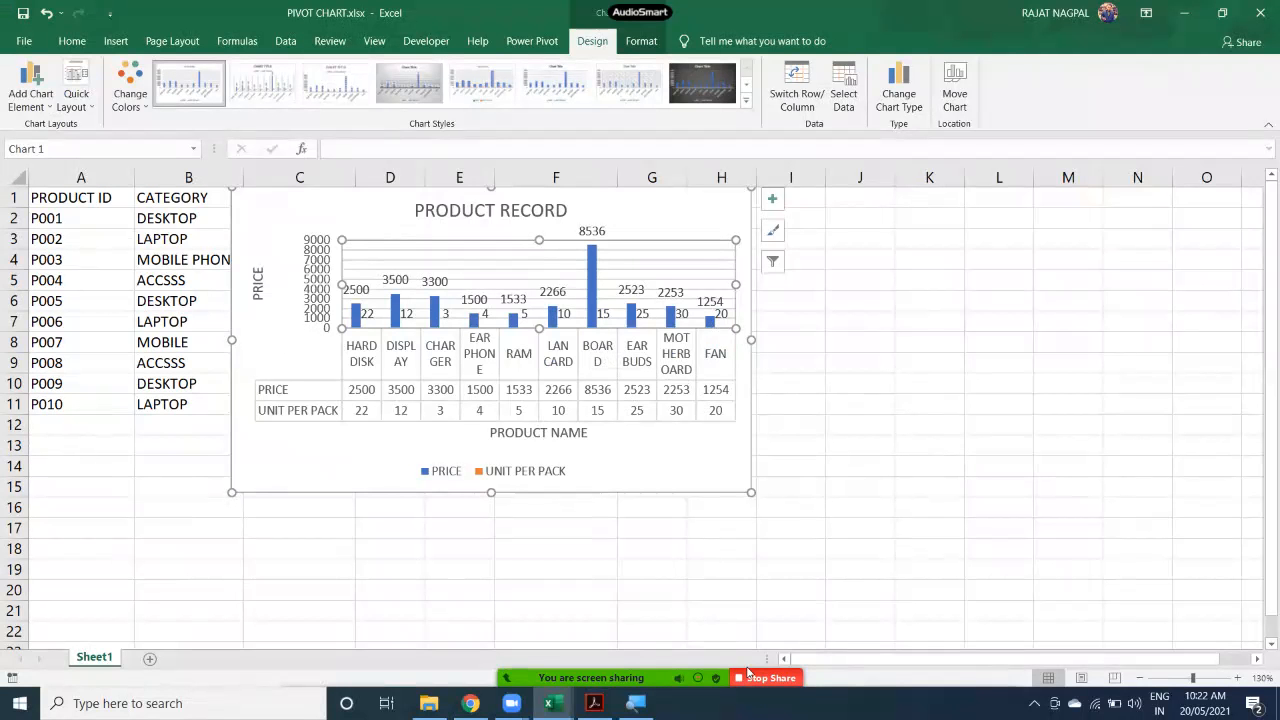
pyautogui.click(755, 683)
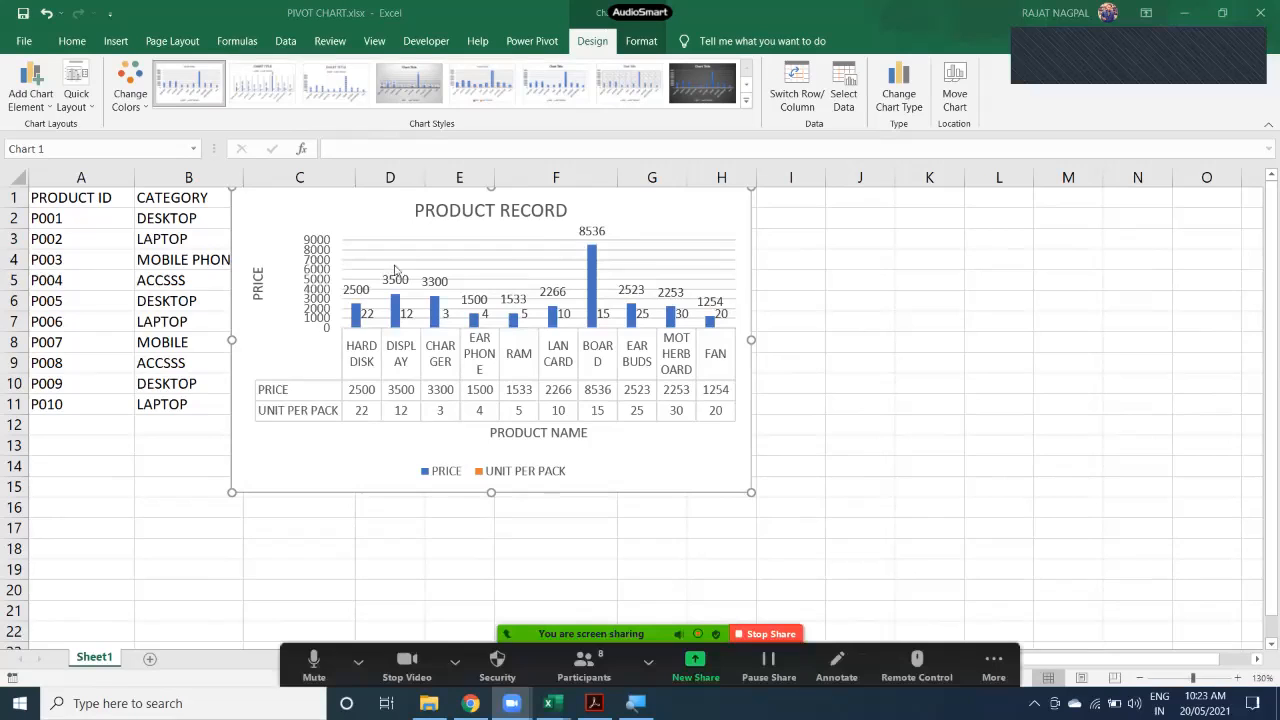
pyautogui.scroll(5, 395, 270)
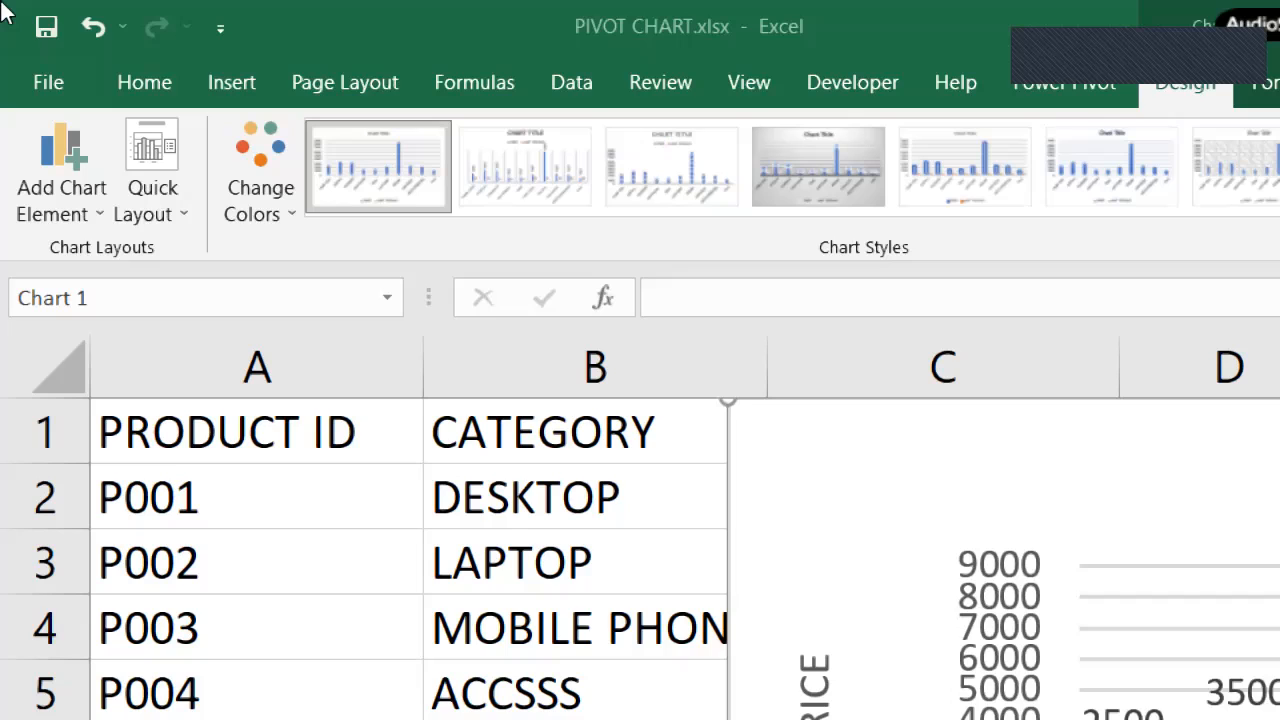
pyautogui.click(71, 212)
pyautogui.moveTo(200, 245)
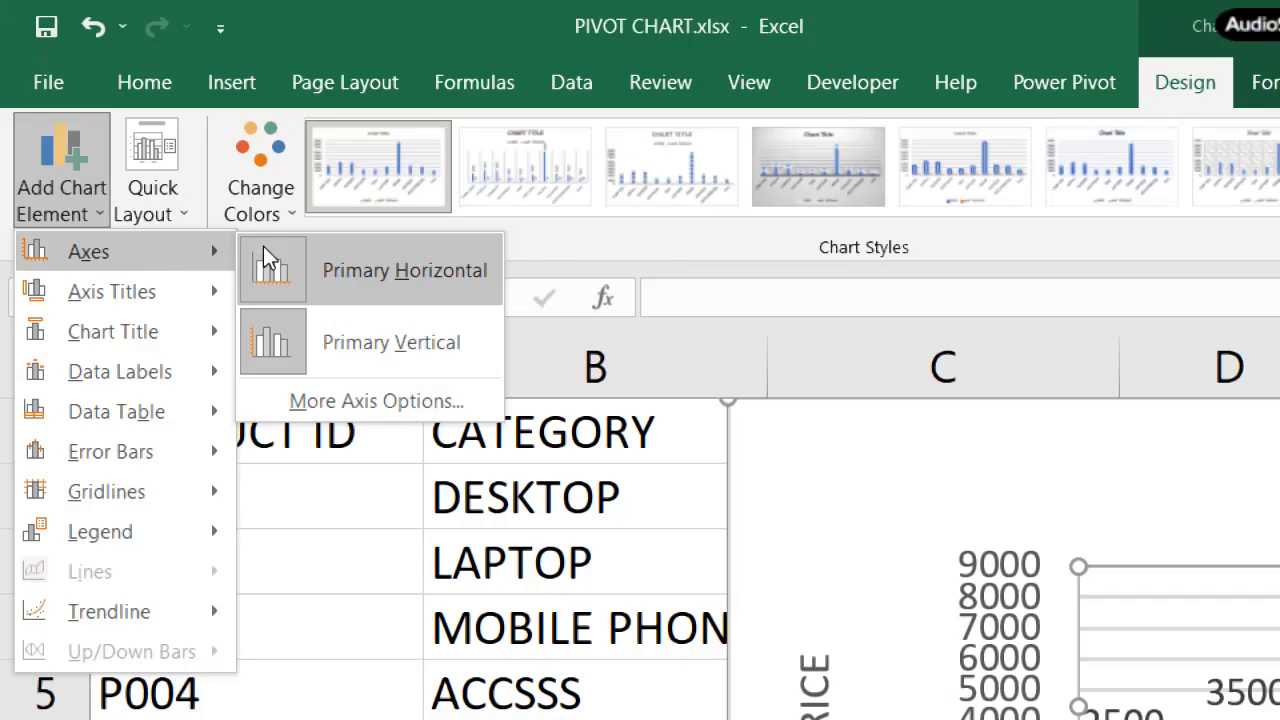
pyautogui.click(263, 246)
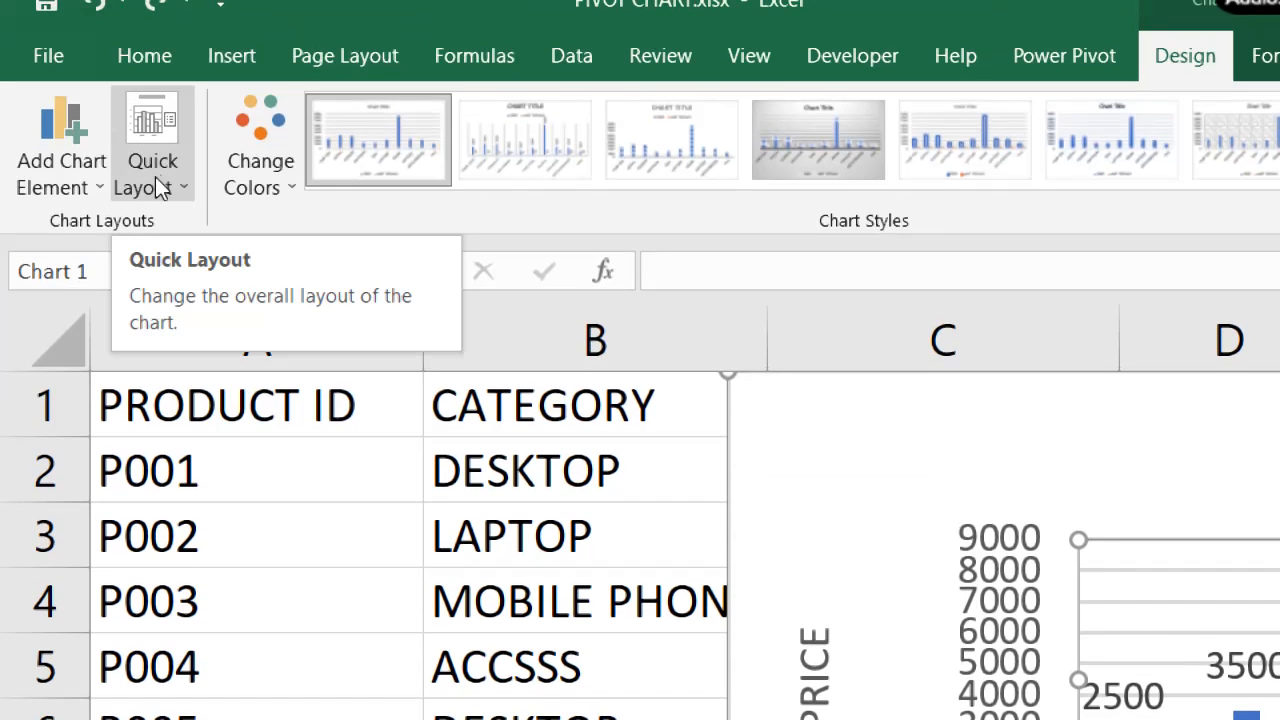
# Apply the quick layout with data labels and a bottom legend but no titles or gridlines, and move the chart off the CATEGORY and NAME headers.
pyautogui.click(155, 177)
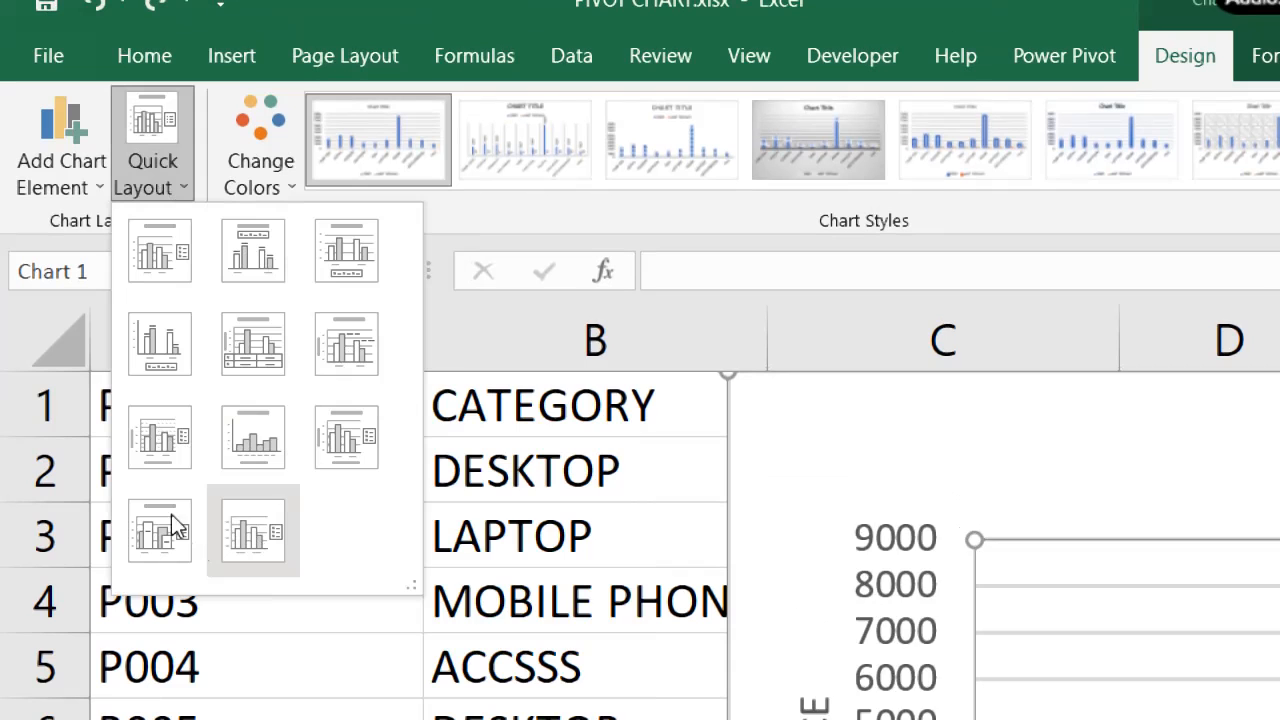
pyautogui.click(167, 362)
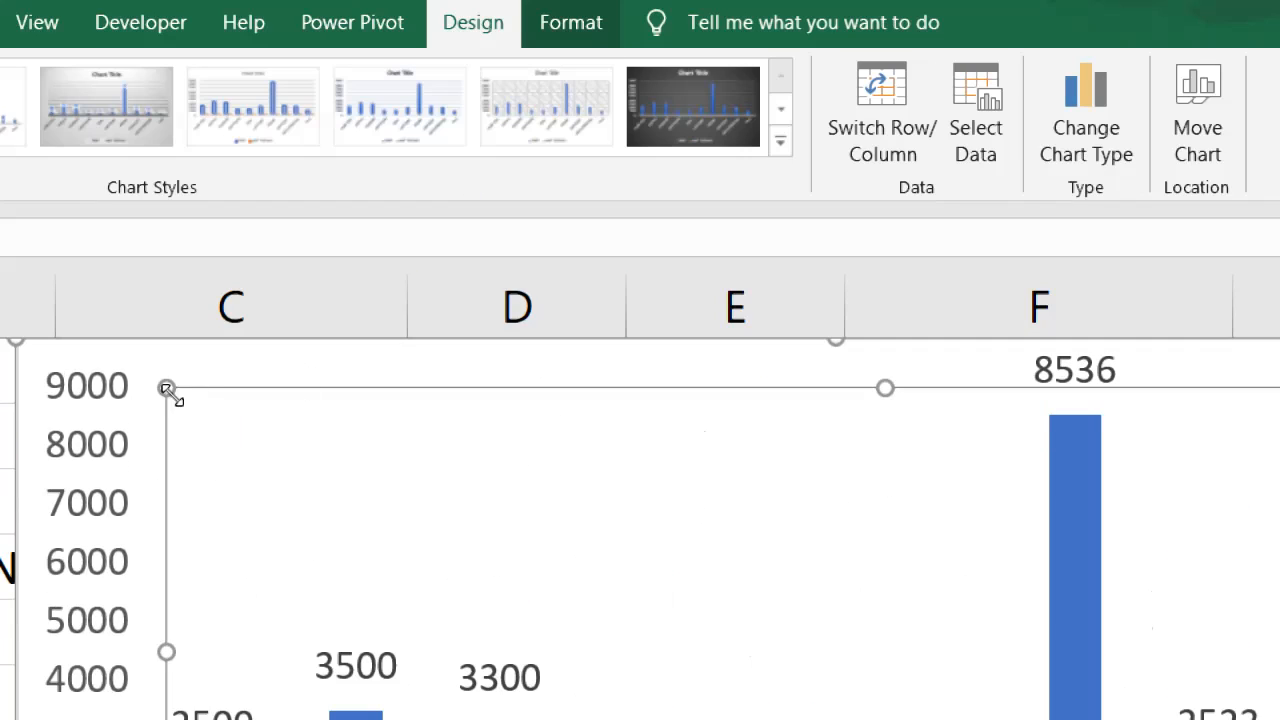
pyautogui.moveTo(65, 343); pyautogui.dragTo(375, 560)
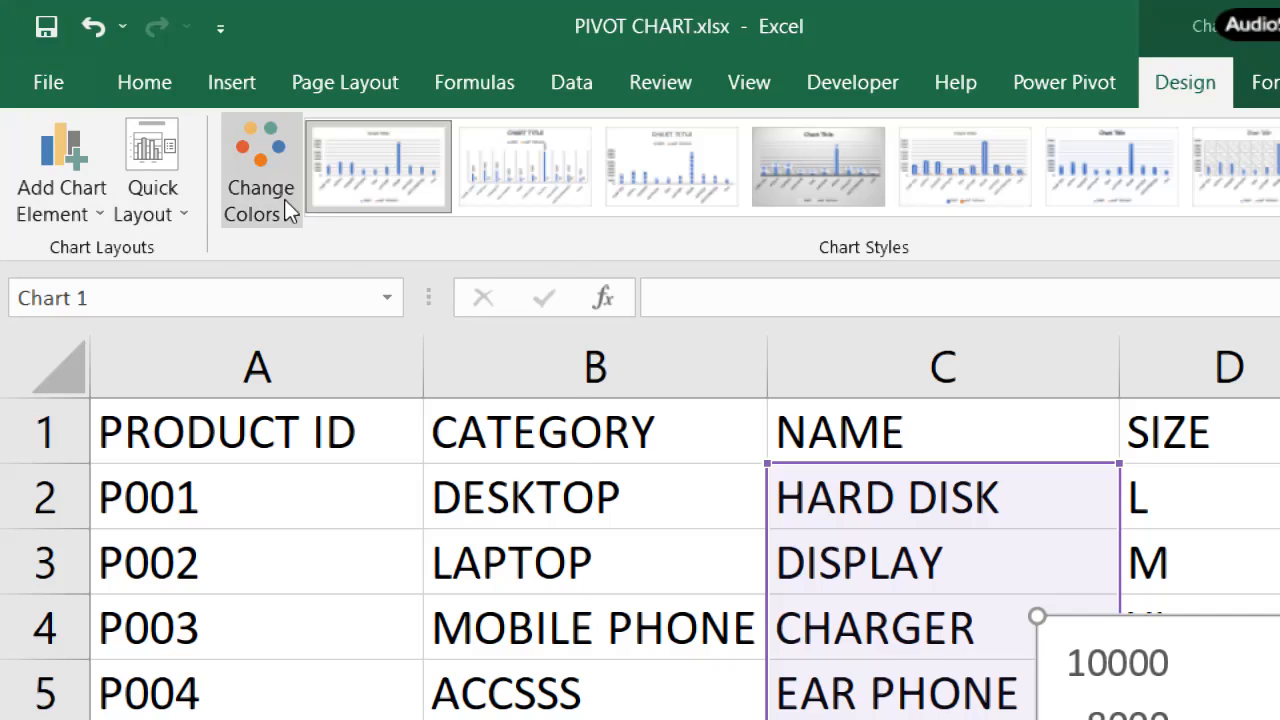
# Recolour the chart with the green, light blue and gold Colorful palette, then move it over column A and enlarge it to about 5.24 by 2.6 inches.
pyautogui.click(55, 139)
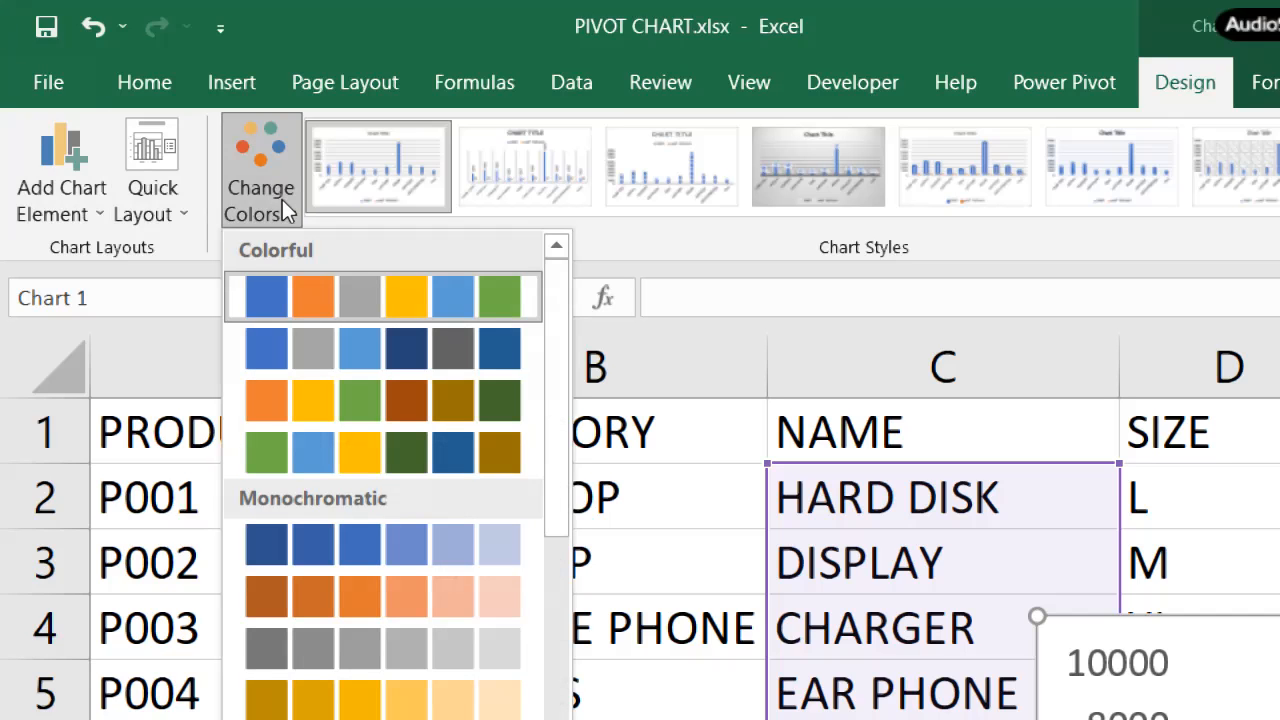
pyautogui.click(343, 454)
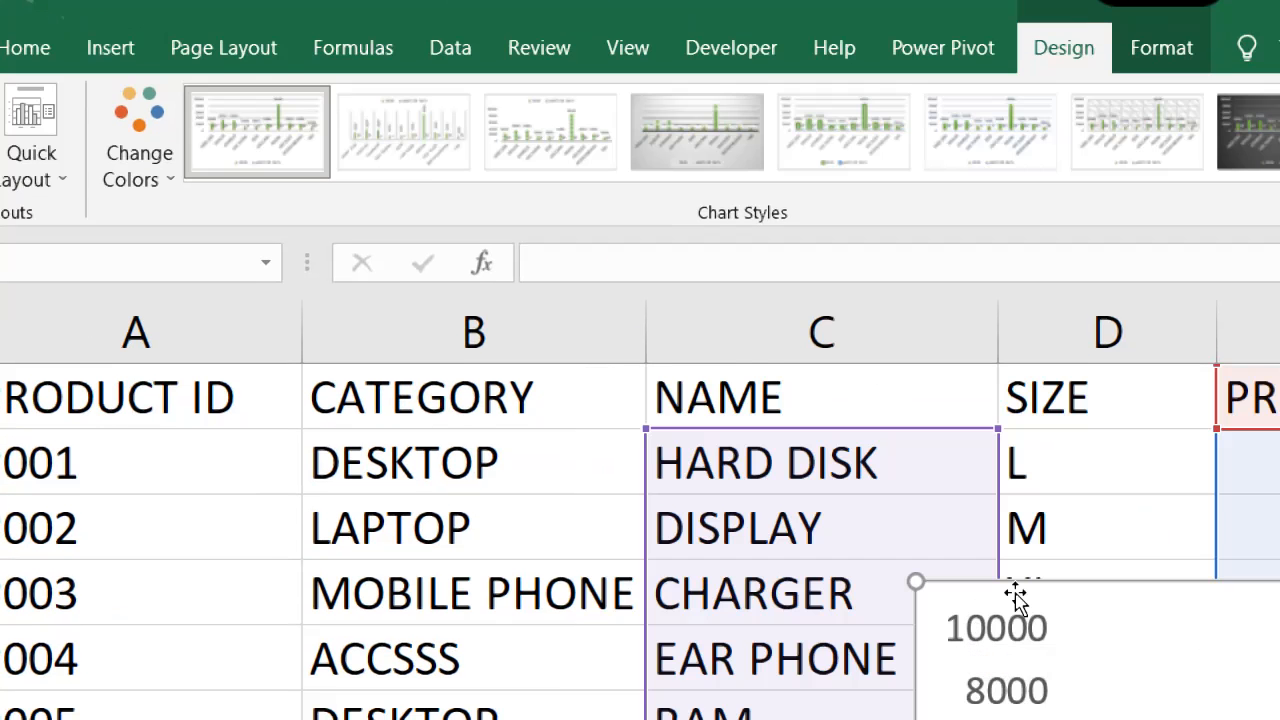
pyautogui.moveTo(931, 562); pyautogui.dragTo(106, 383)
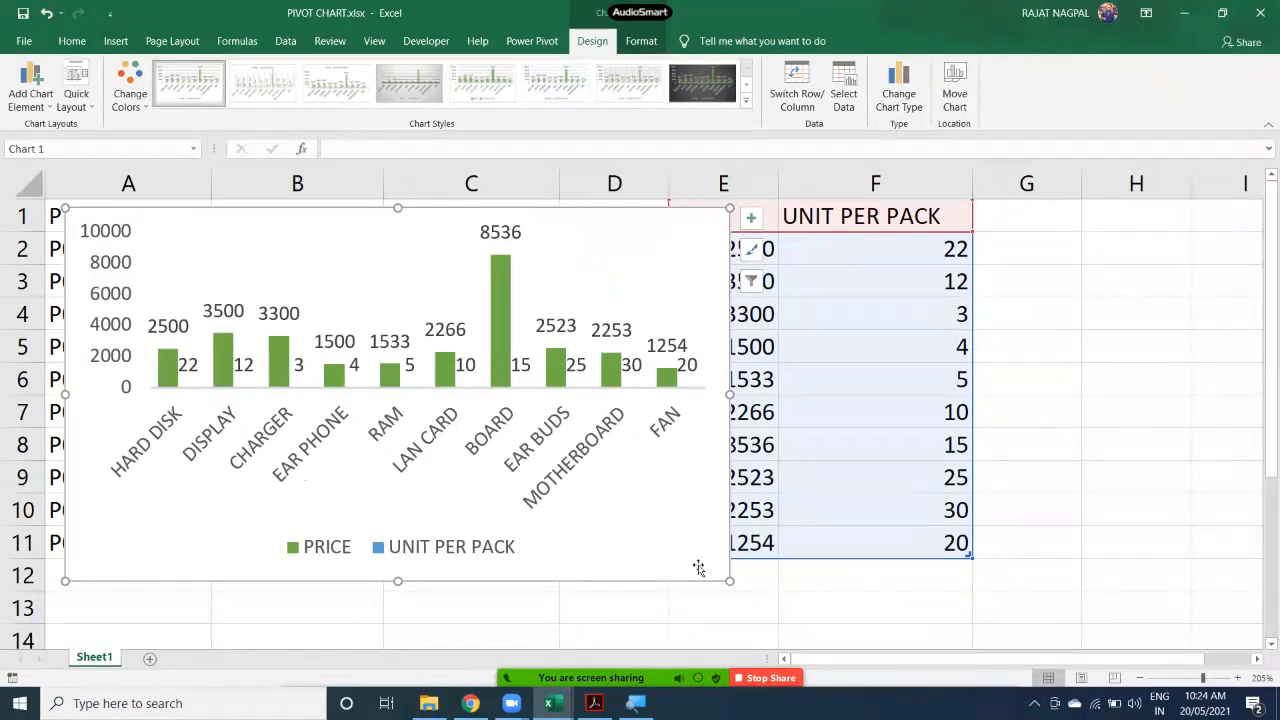
pyautogui.moveTo(727, 585); pyautogui.dragTo(925, 633)
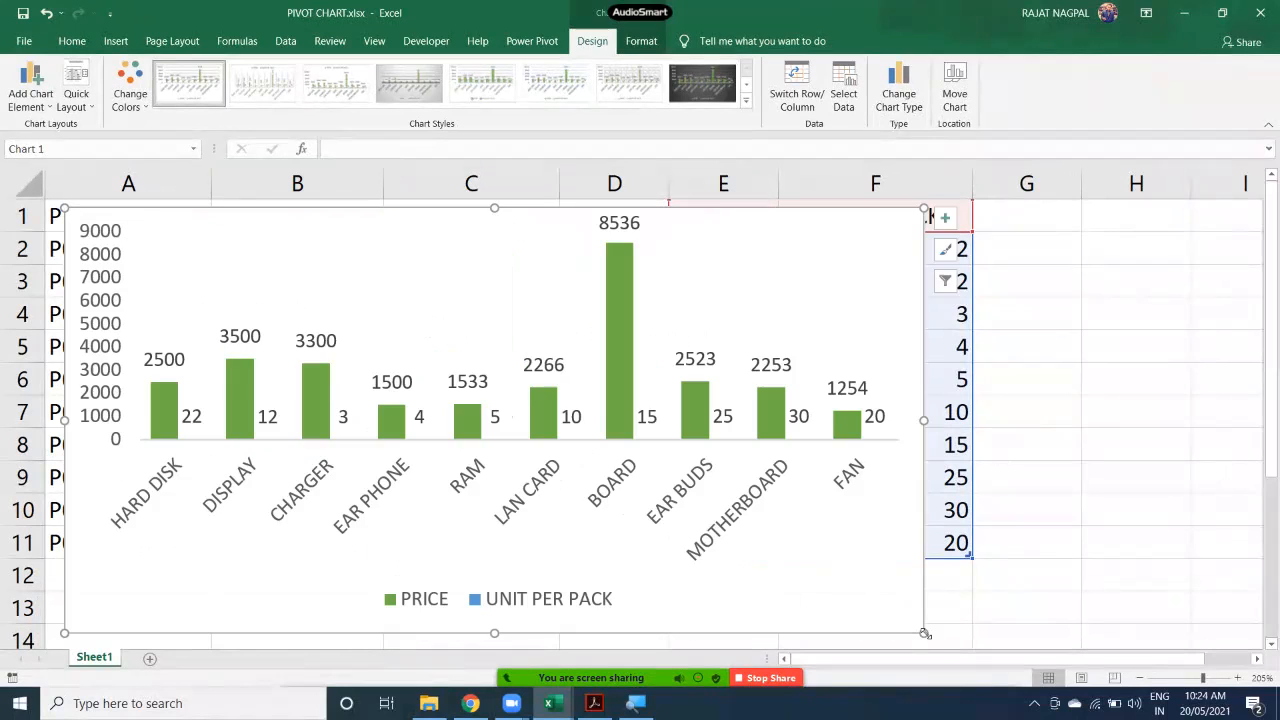
# Apply the dark chart style with glowing outlined columns and the legend above the plot.
pyautogui.click(130, 90)
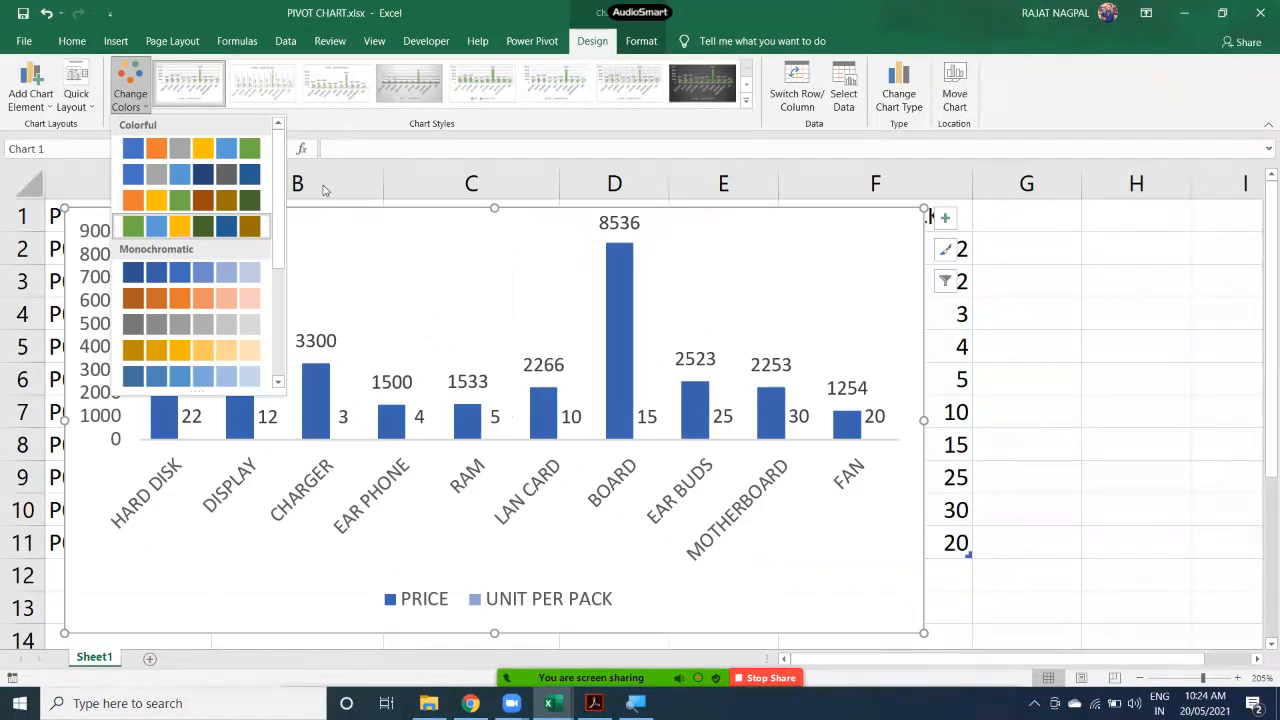
pyautogui.click(406, 137)
pyautogui.click(746, 101)
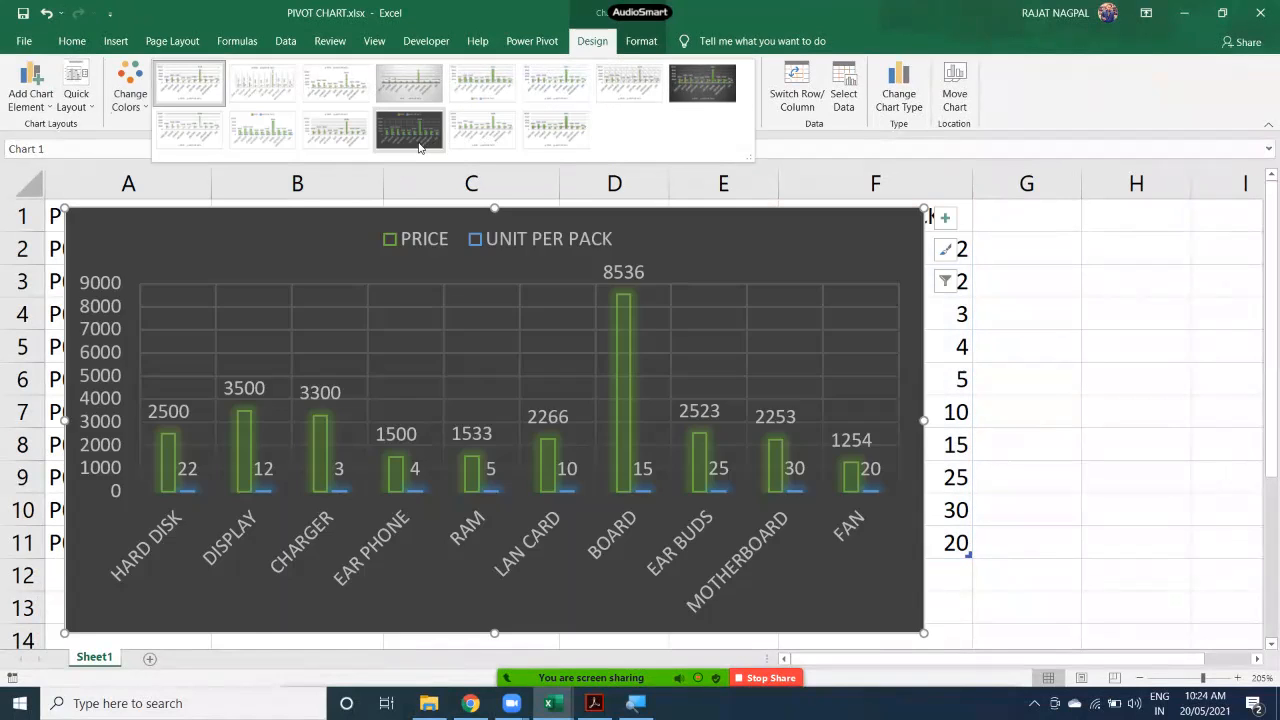
pyautogui.click(419, 142)
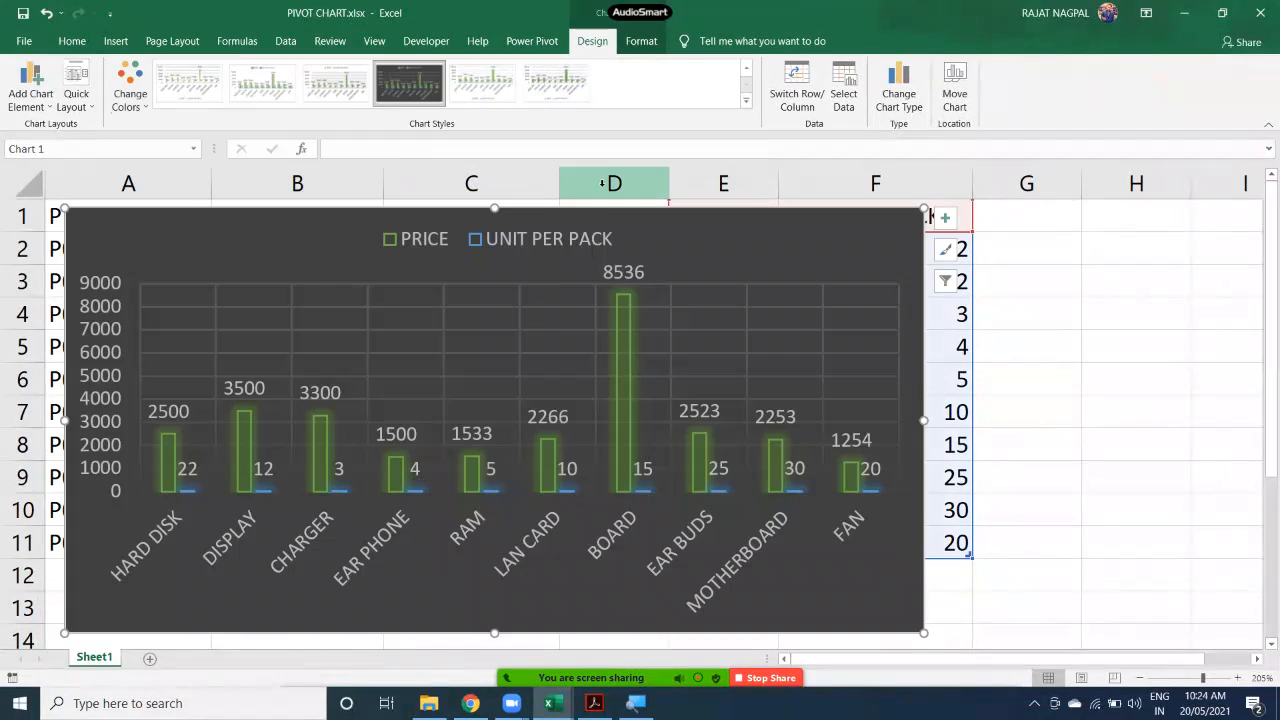
# Open the chart's data source settings and examine the chart data range.
pyautogui.click(845, 100)
pyautogui.moveTo(336, 98); pyautogui.dragTo(571, 241)
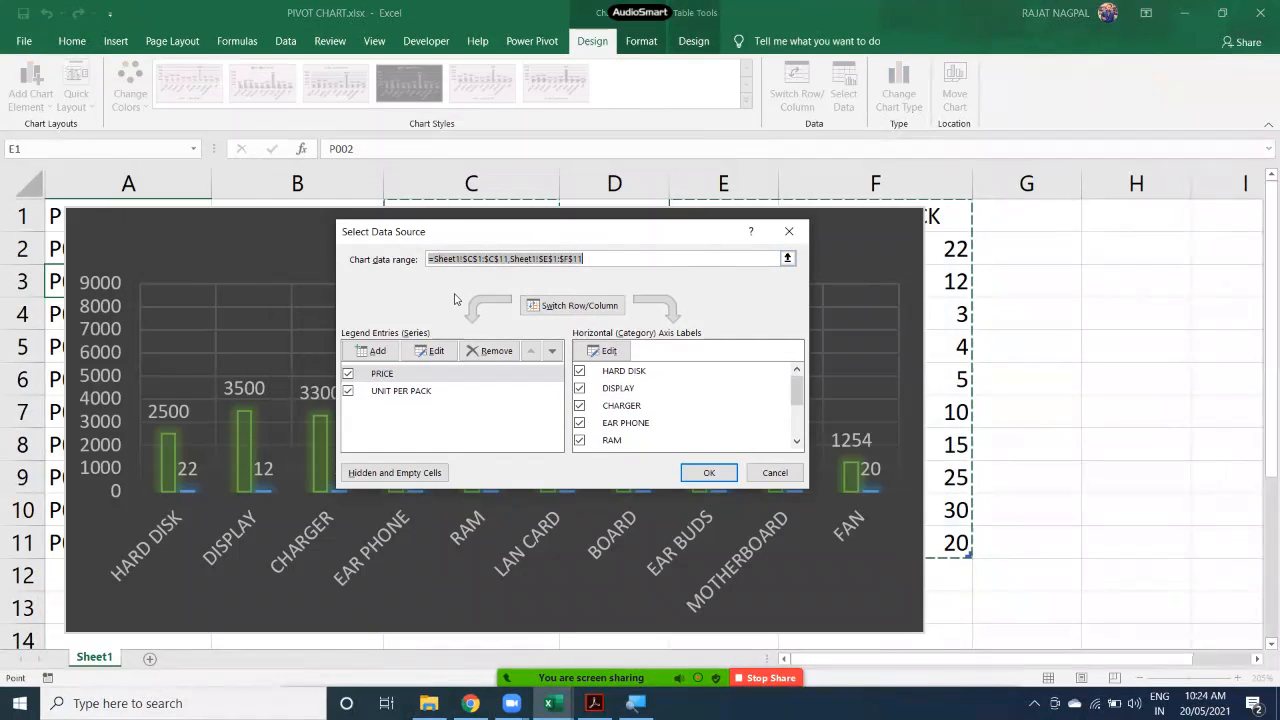
pyautogui.click(588, 260)
pyautogui.moveTo(588, 260); pyautogui.dragTo(423, 259)
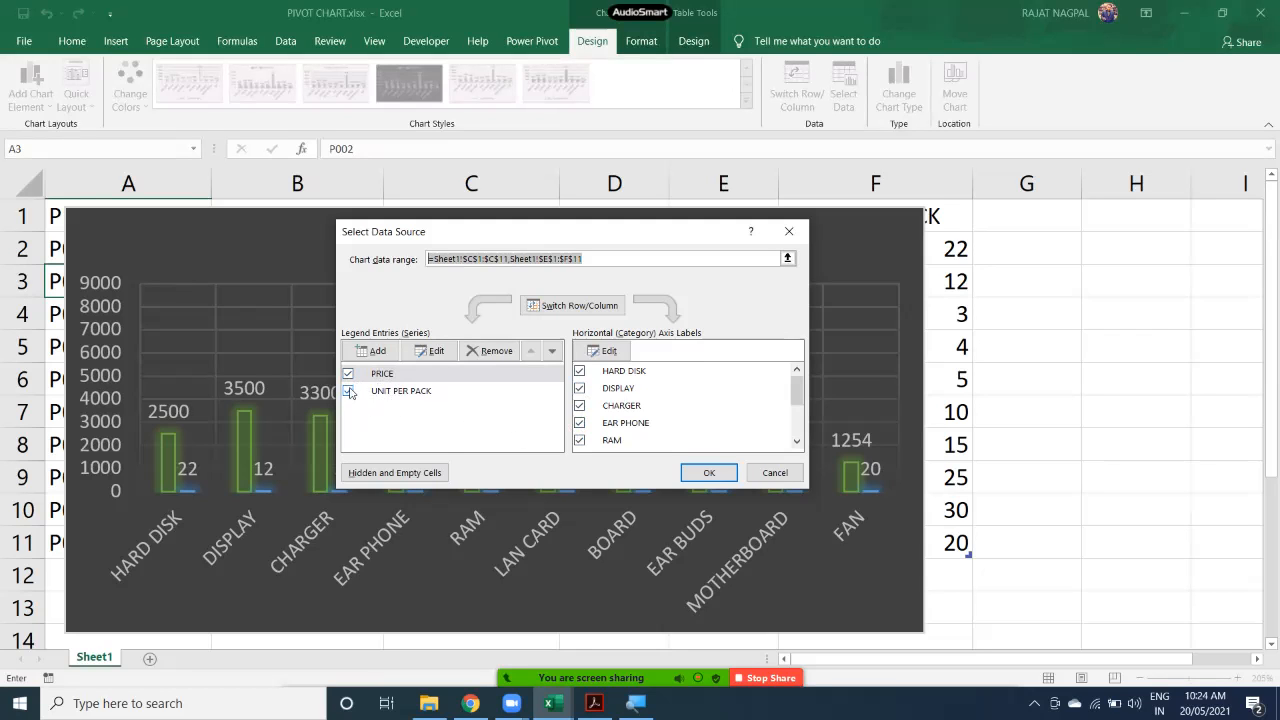
# Try excluding the DISPLAY and CHARGER categories from the chart's data source, include them again and cancel the changes.
pyautogui.click(348, 374)
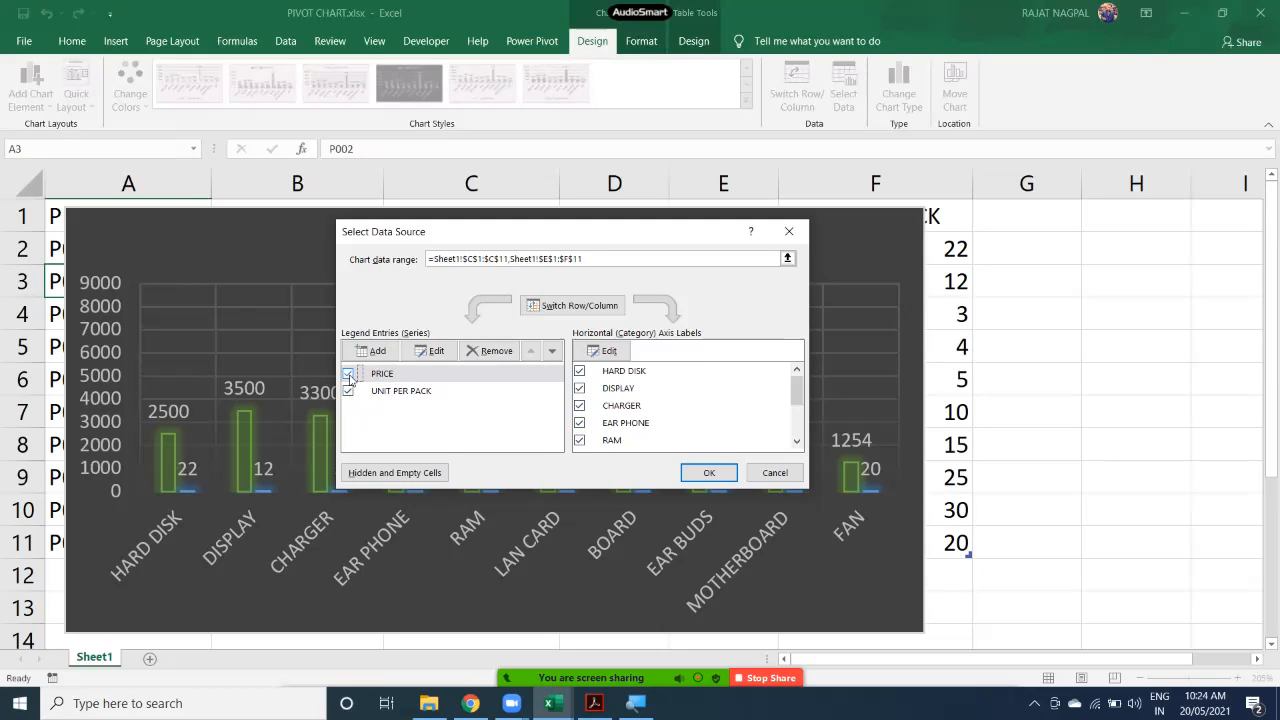
pyautogui.click(581, 391)
pyautogui.click(580, 405)
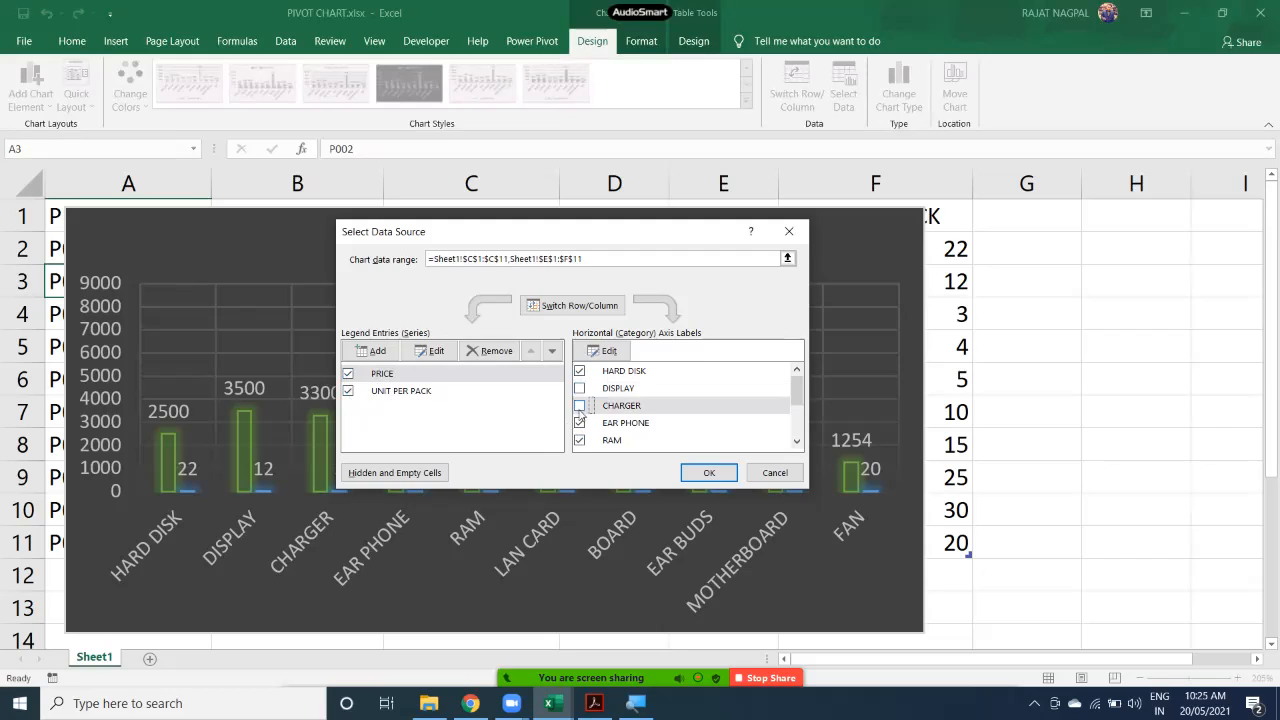
pyautogui.click(580, 423)
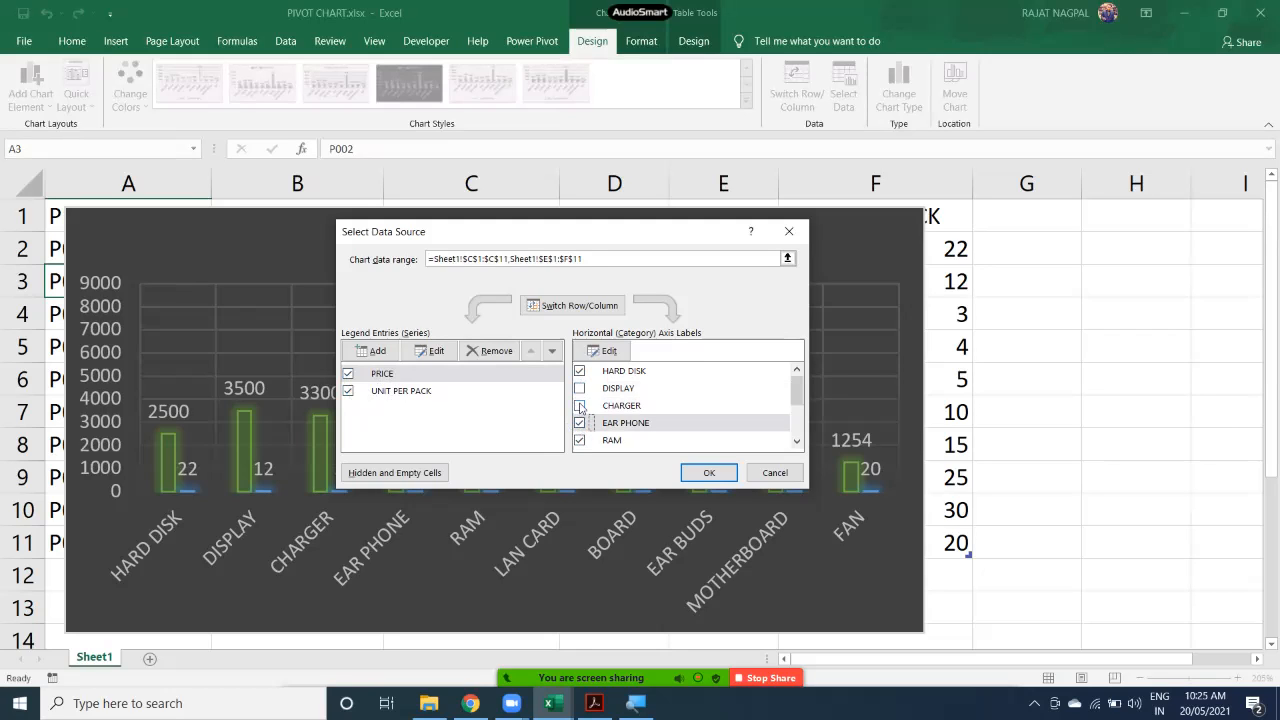
pyautogui.click(581, 406)
pyautogui.click(580, 390)
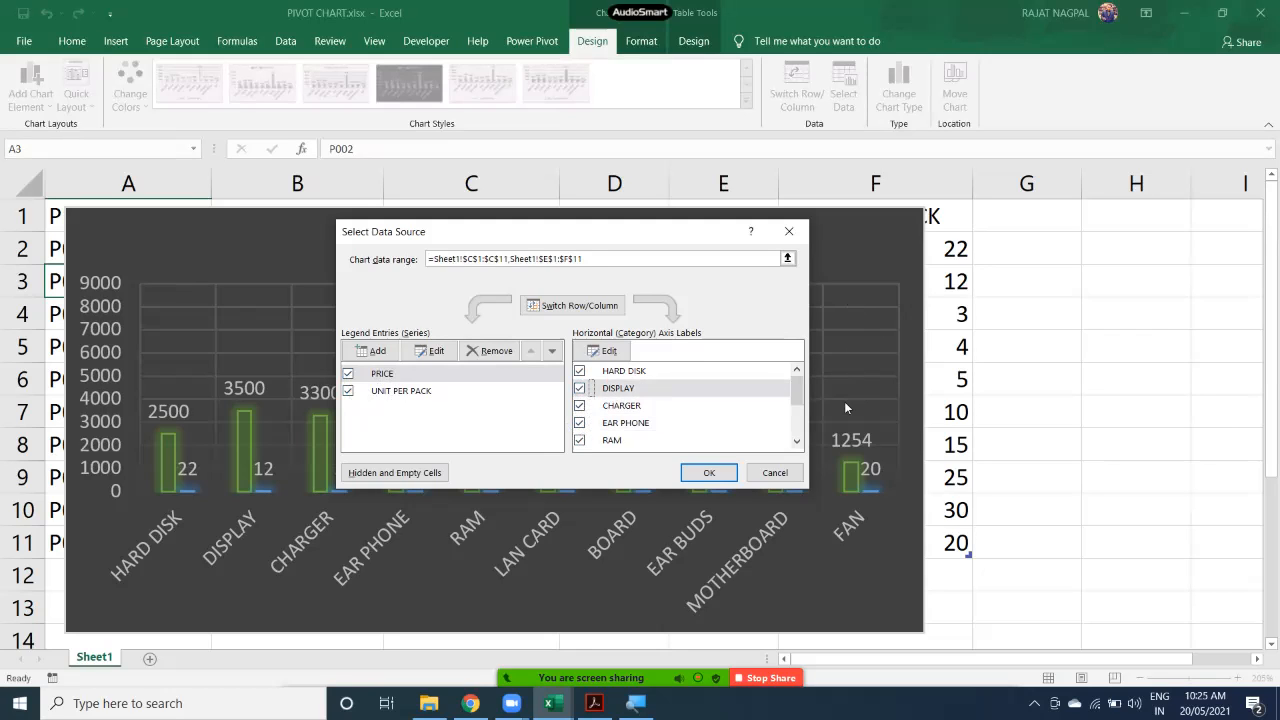
pyautogui.click(764, 476)
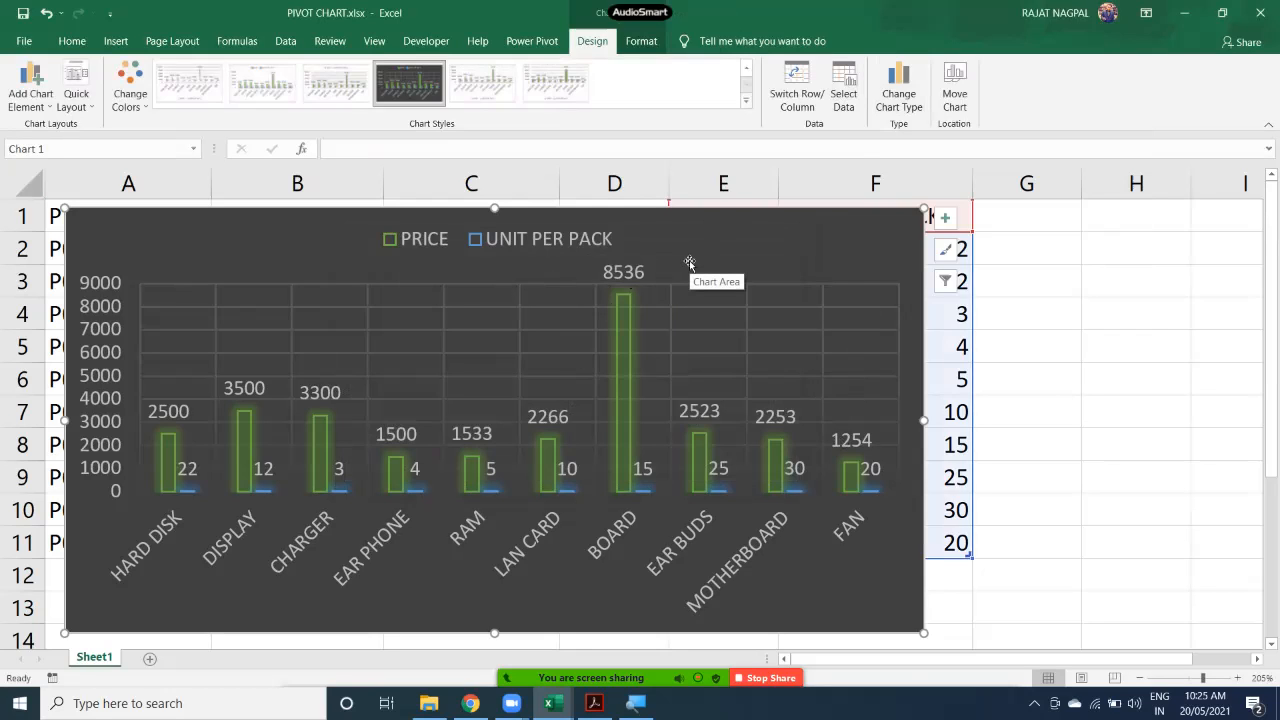
# Change the chart type from columns to a basic line chart after previewing the pie and bar types.
pyautogui.click(899, 95)
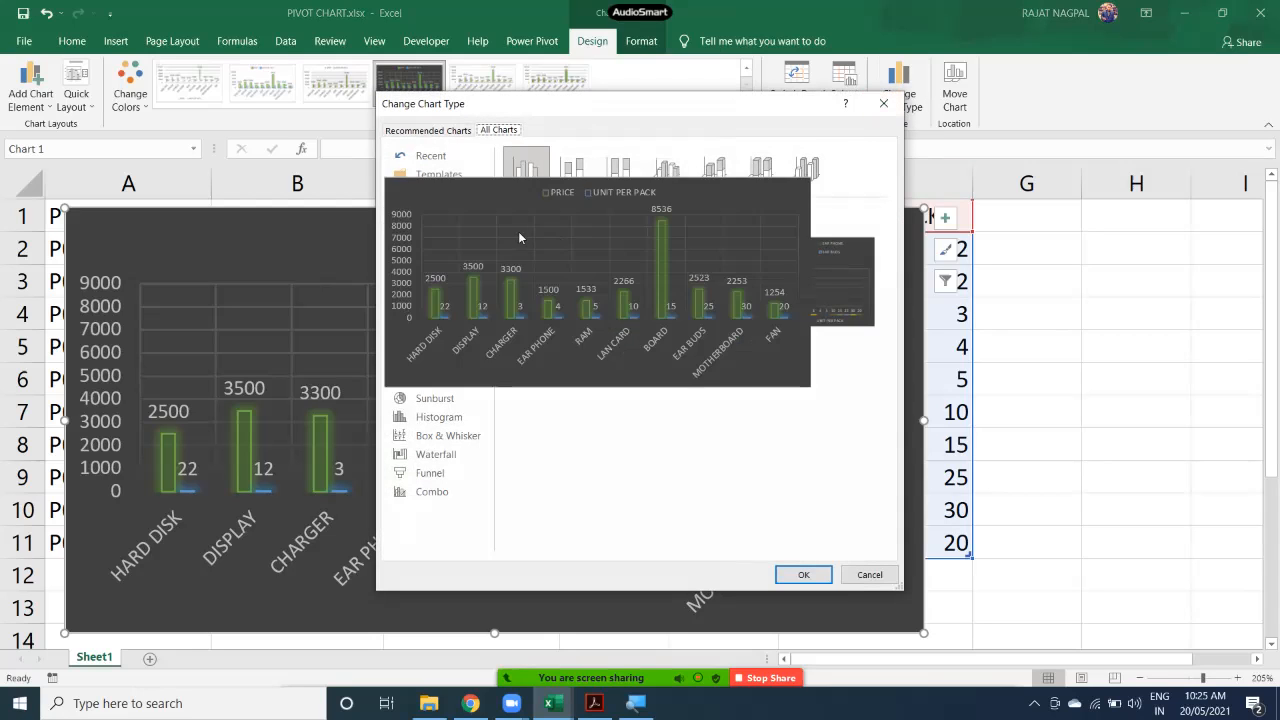
pyautogui.click(424, 212)
pyautogui.click(424, 231)
pyautogui.click(431, 254)
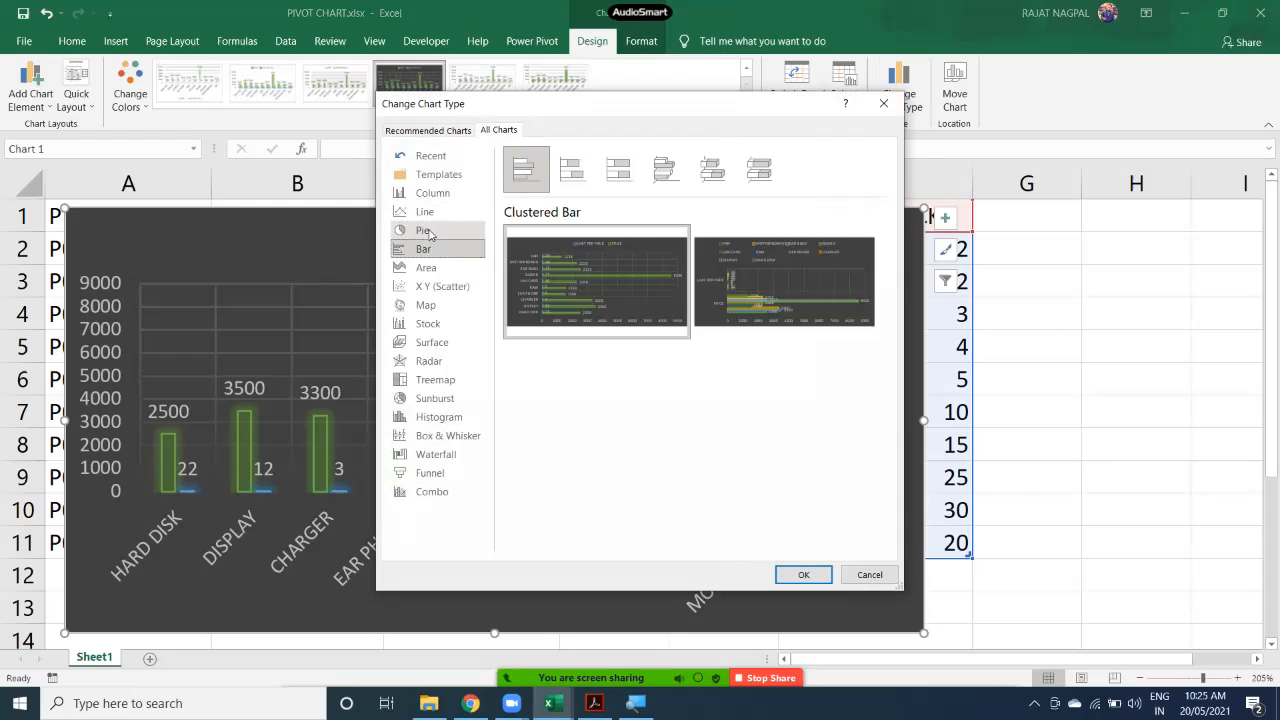
pyautogui.click(428, 217)
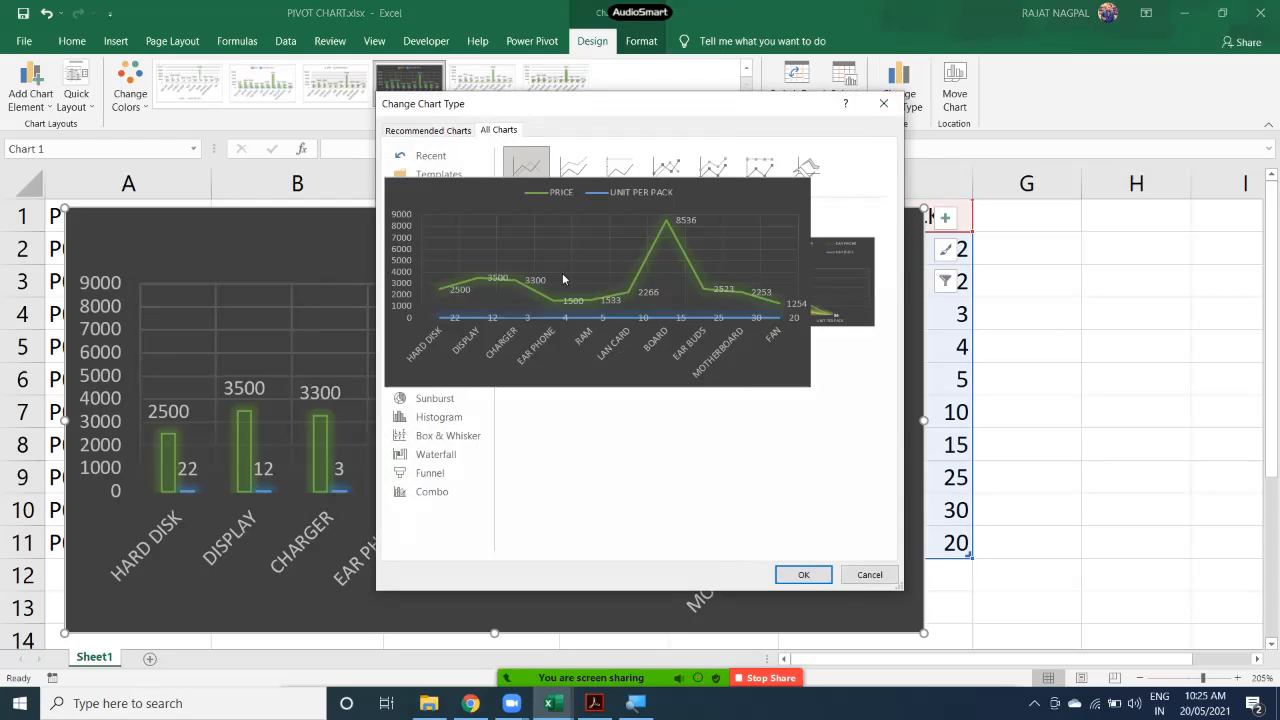
pyautogui.click(803, 574)
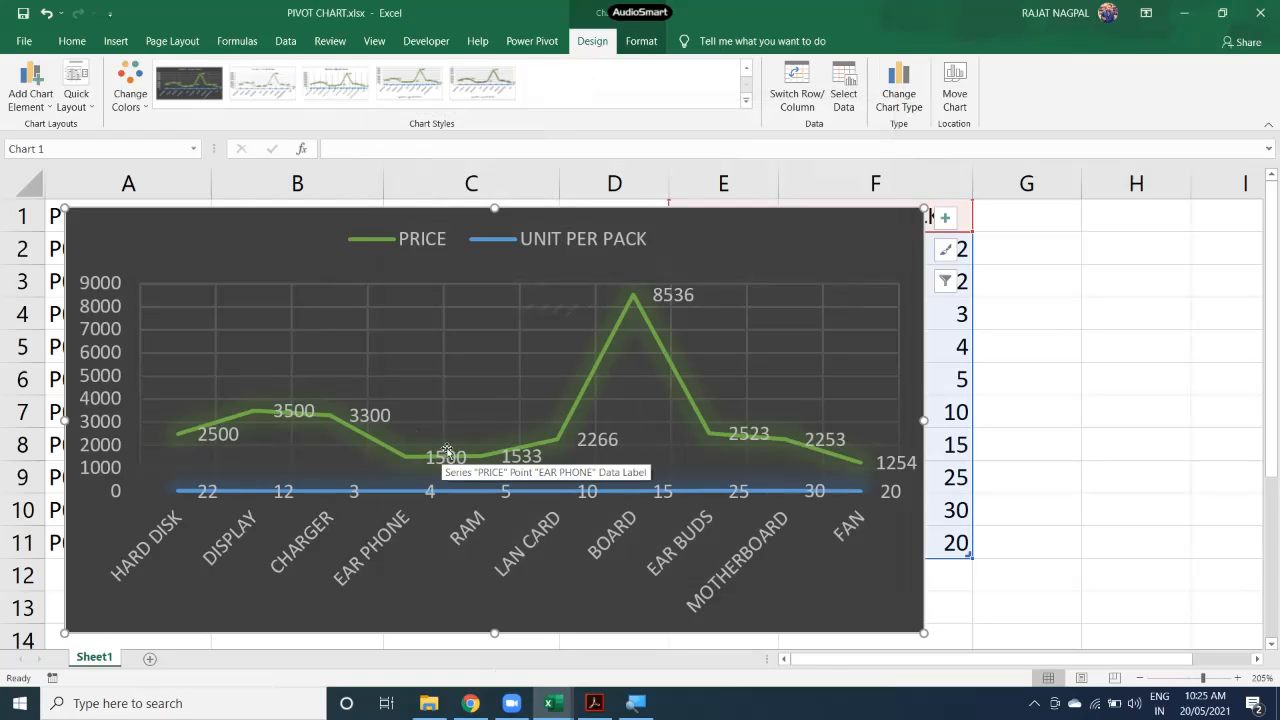
# Apply the solid gold theme shape style with white text to the chart's legend.
pyautogui.click(641, 44)
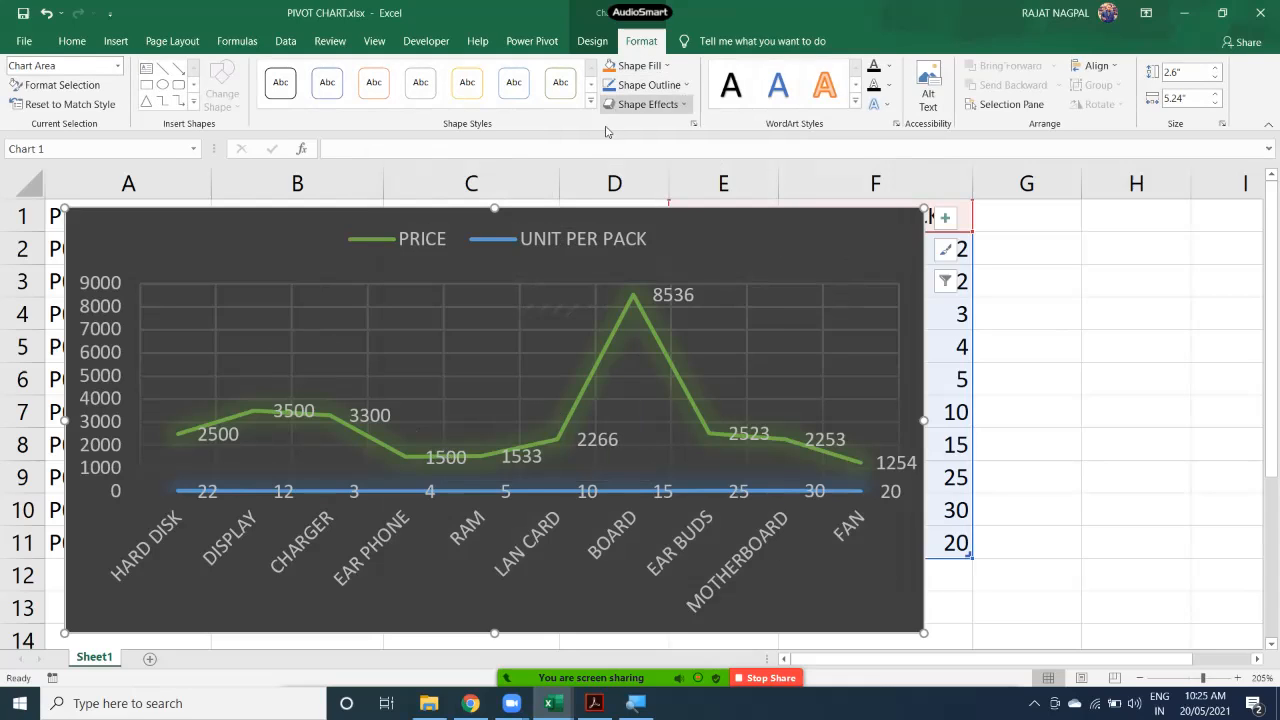
pyautogui.click(432, 248)
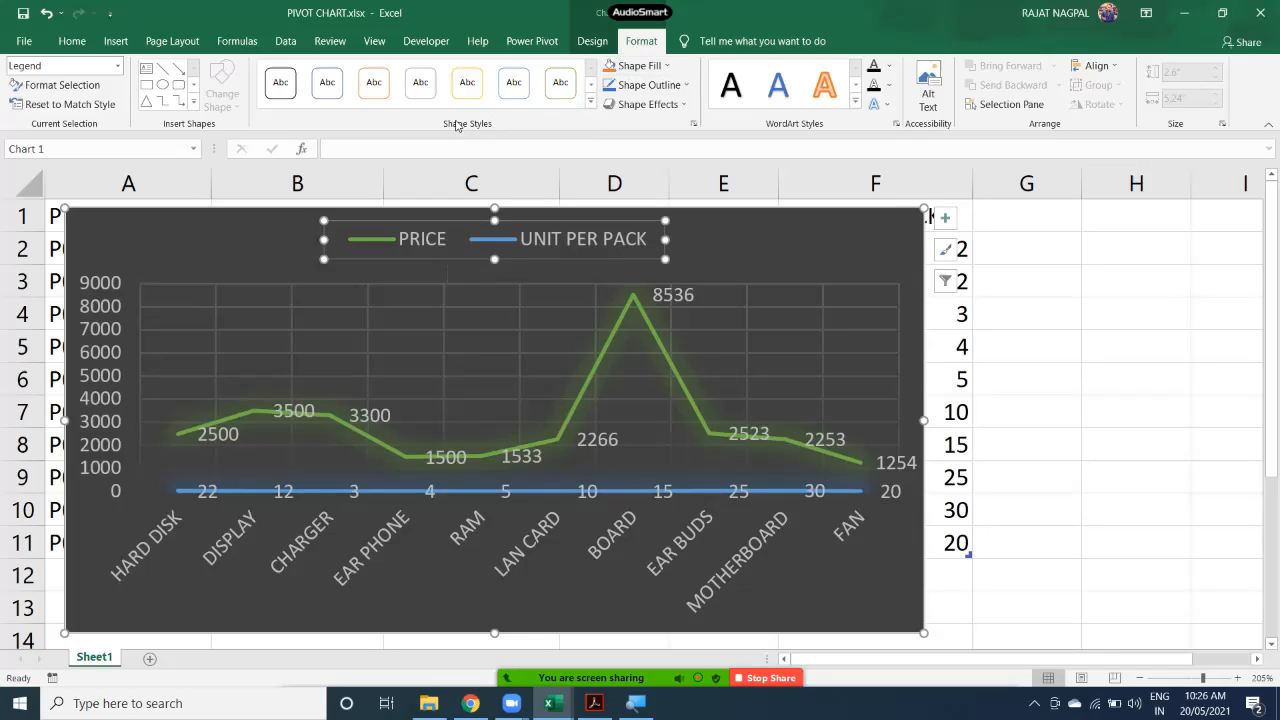
pyautogui.click(591, 110)
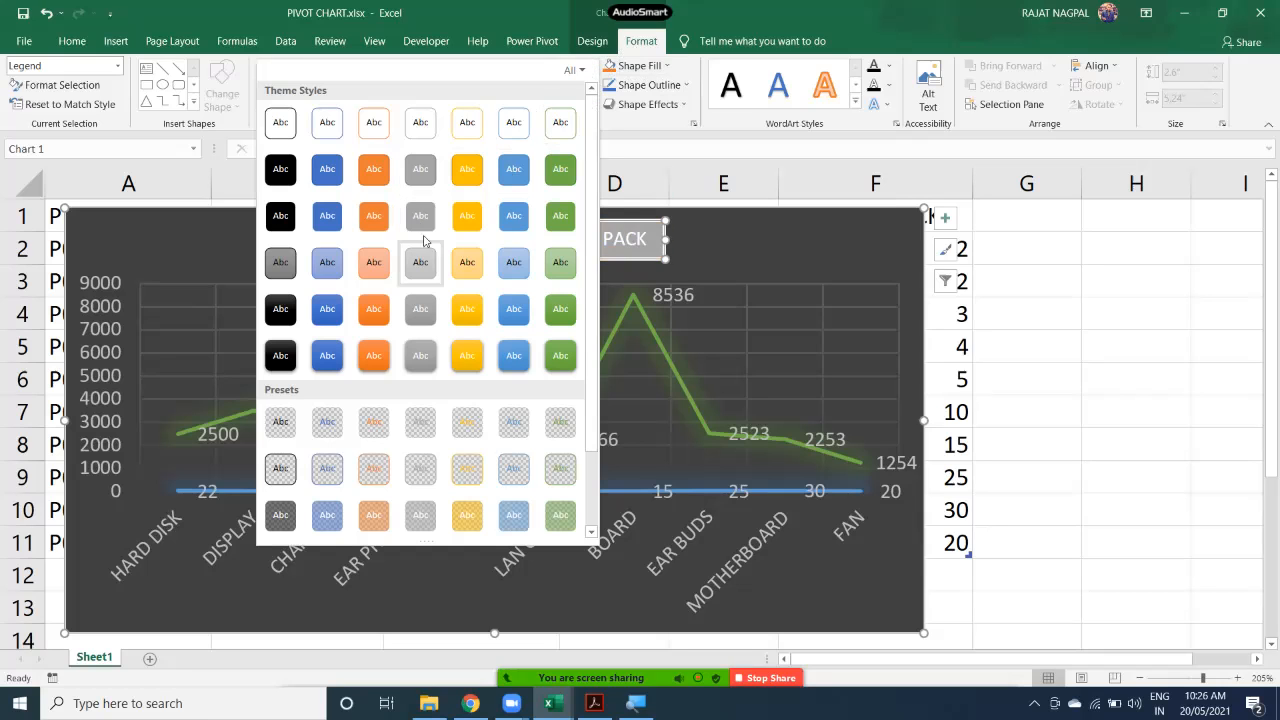
pyautogui.click(465, 215)
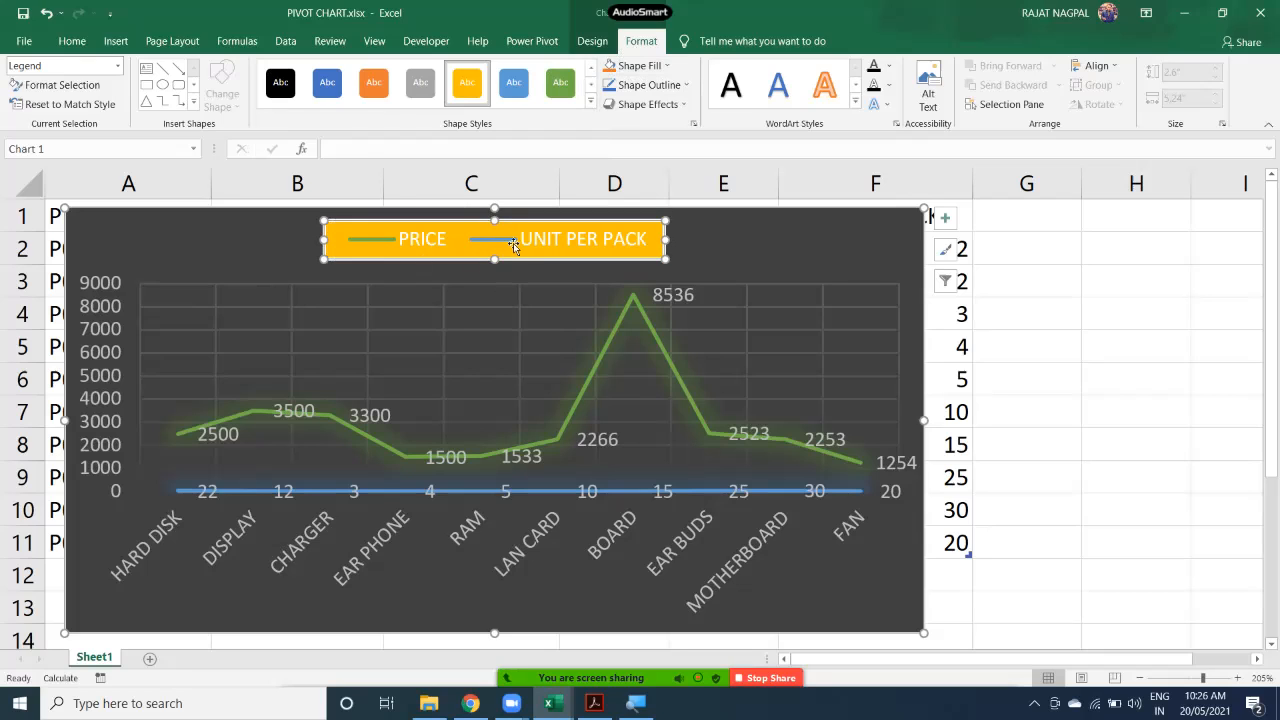
# Set the legend's shape fill to red and its shape outline to green from the standard colors.
pyautogui.click(648, 65)
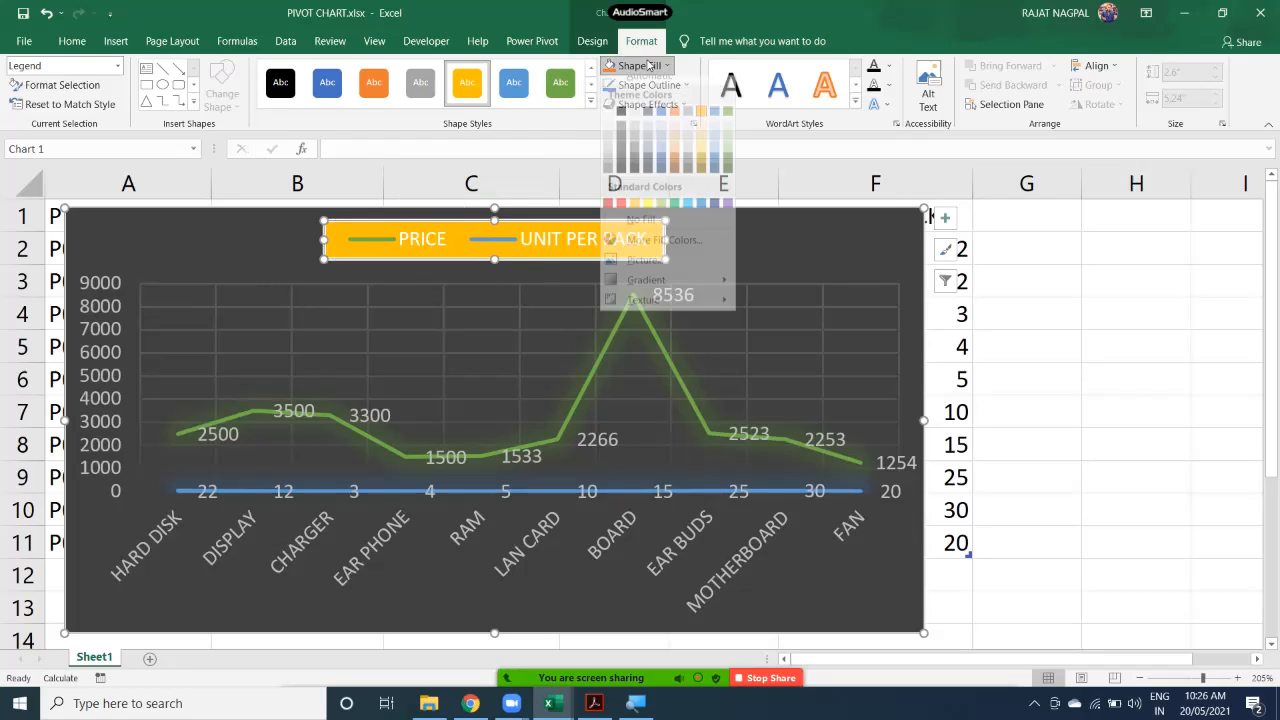
pyautogui.click(621, 214)
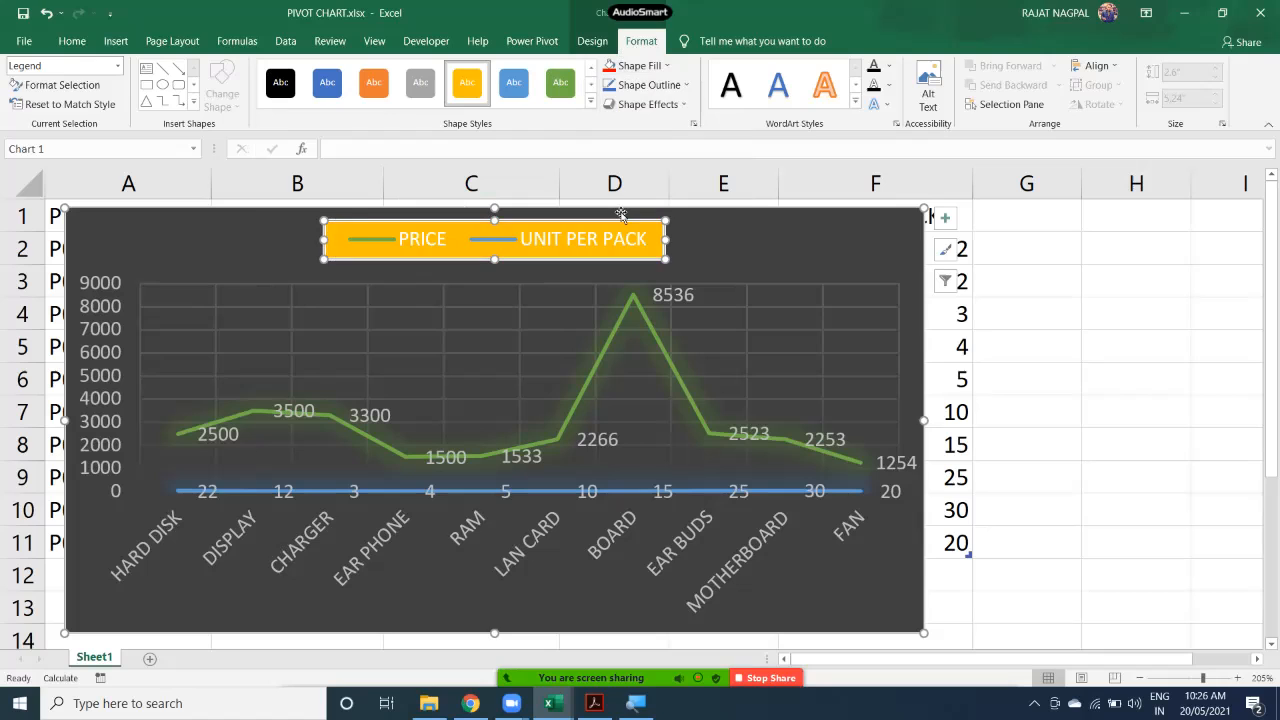
pyautogui.click(686, 85)
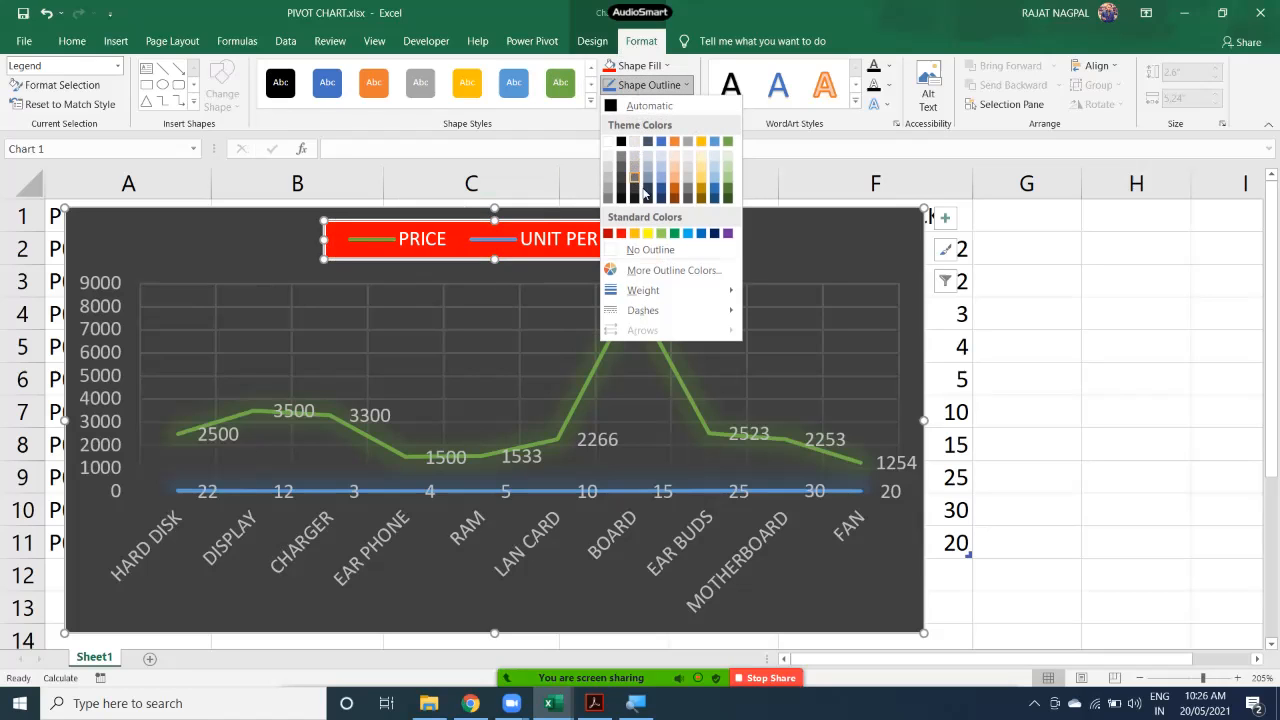
pyautogui.click(662, 236)
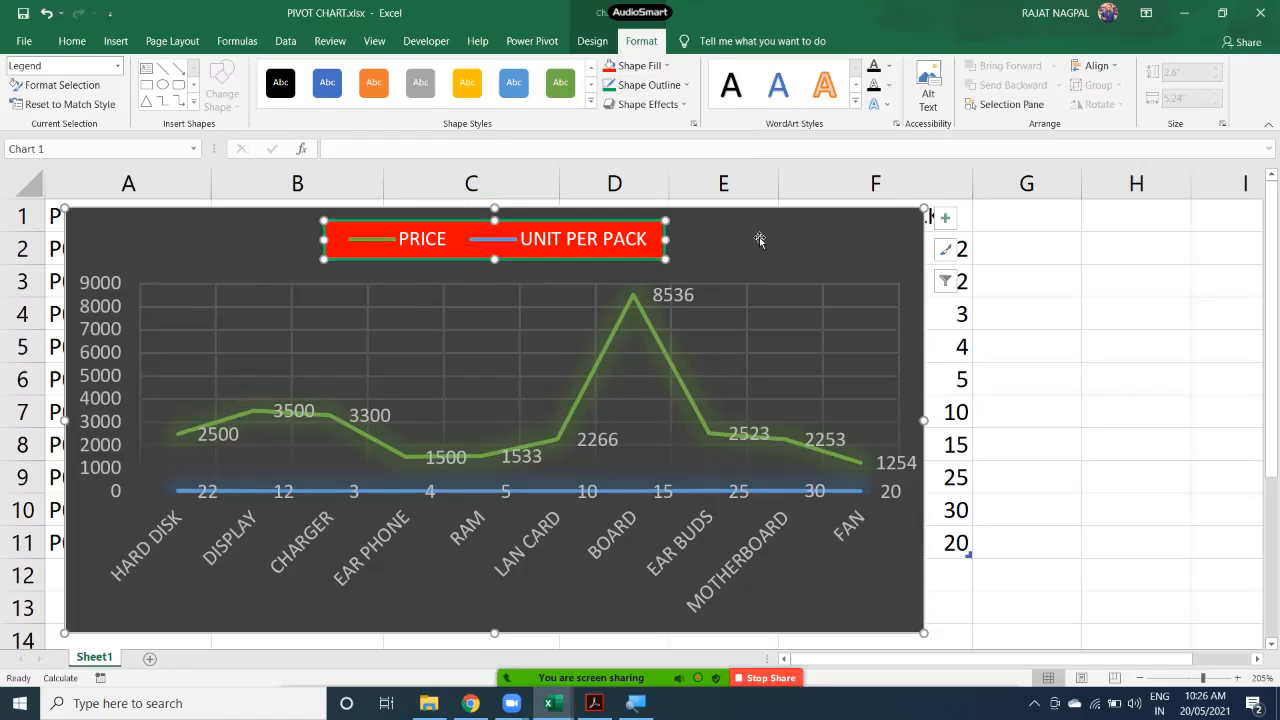
pyautogui.click(707, 282)
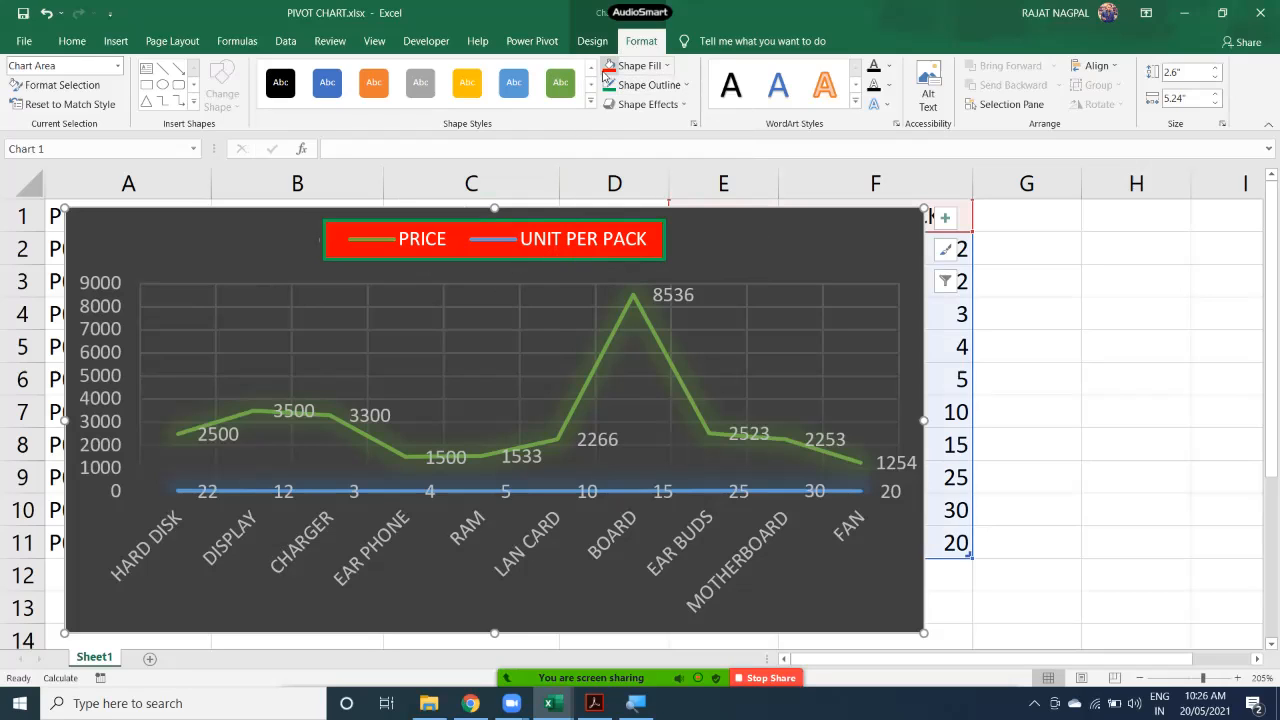
# Try the gold and then the blue outlined WordArt style on the line chart's legend text.
pyautogui.click(578, 221)
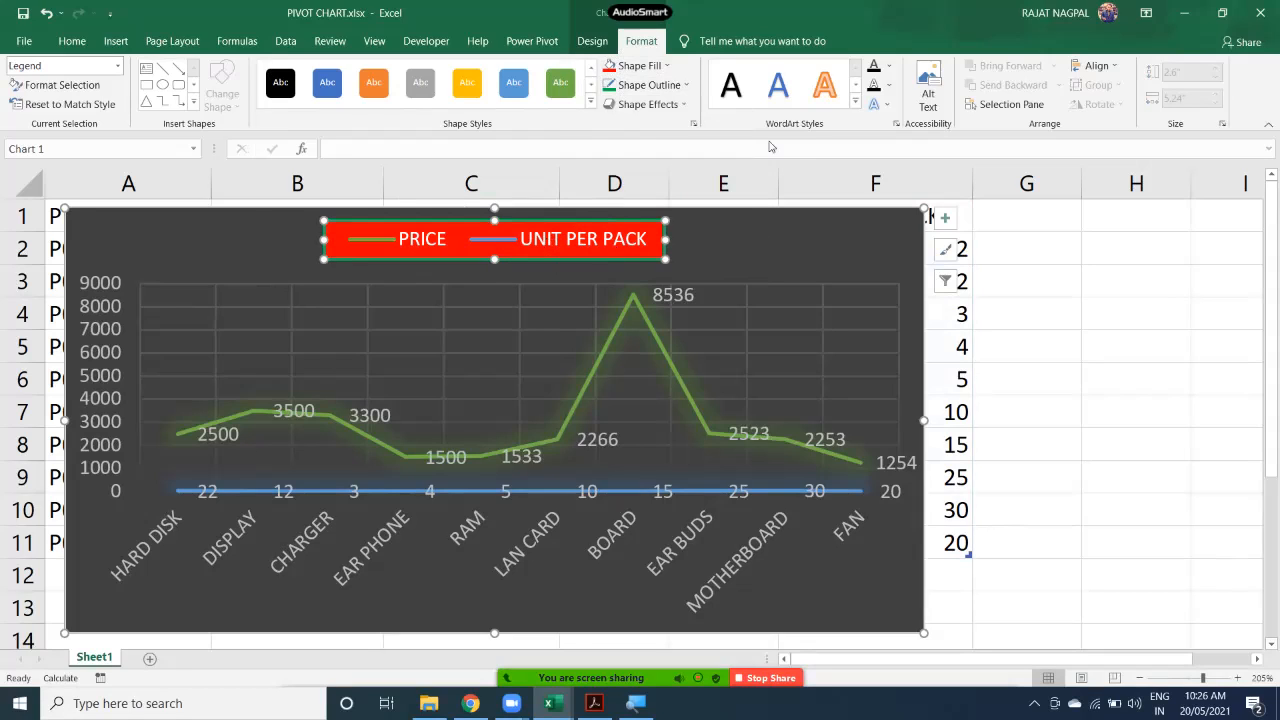
pyautogui.click(855, 102)
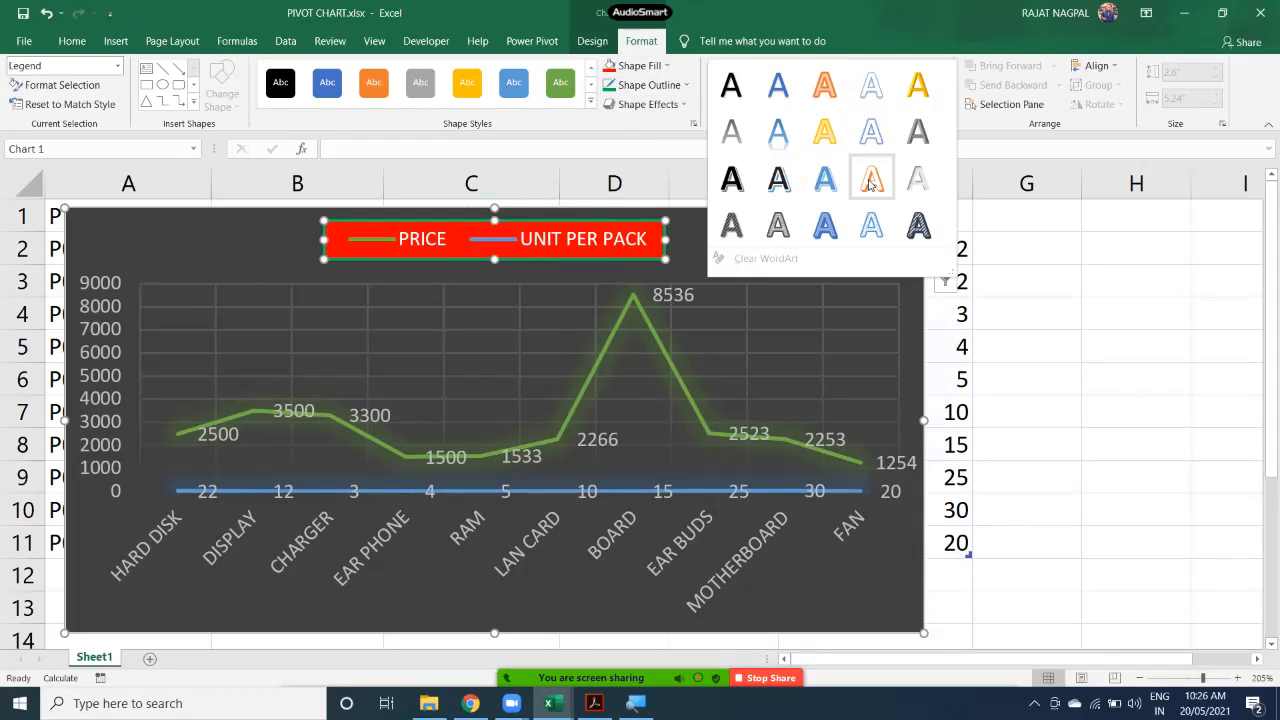
pyautogui.click(842, 146)
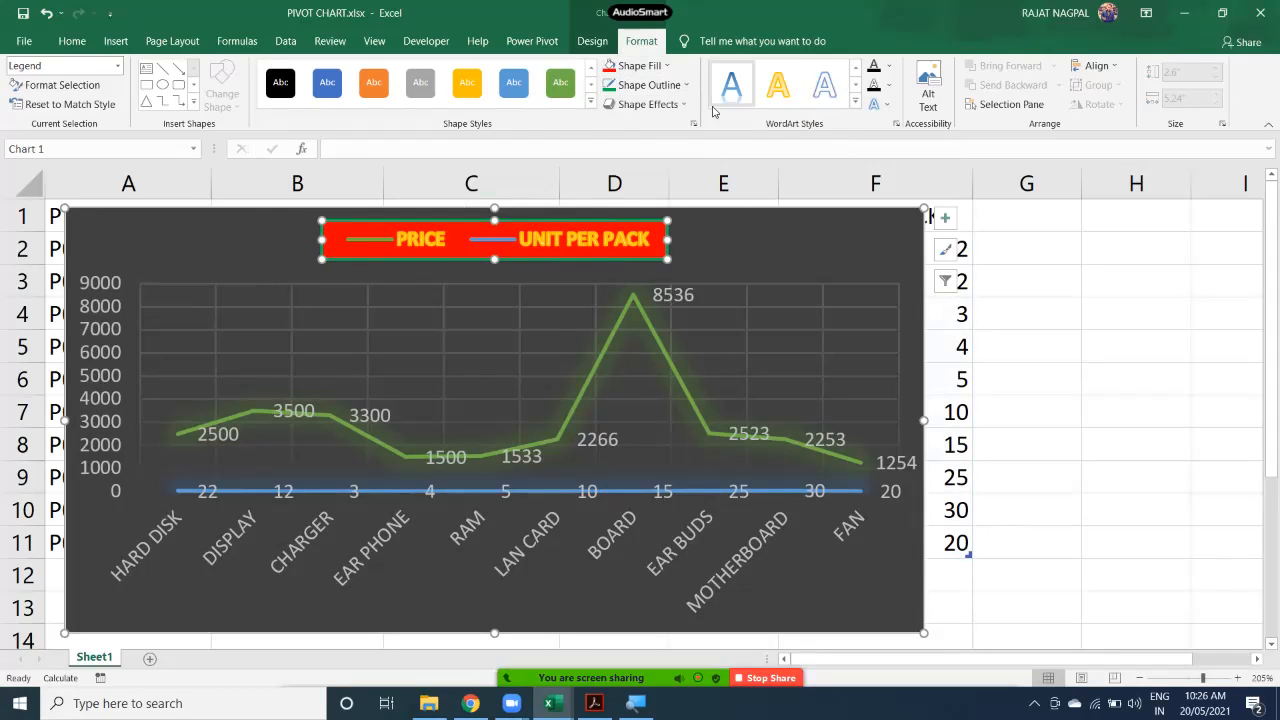
pyautogui.click(829, 96)
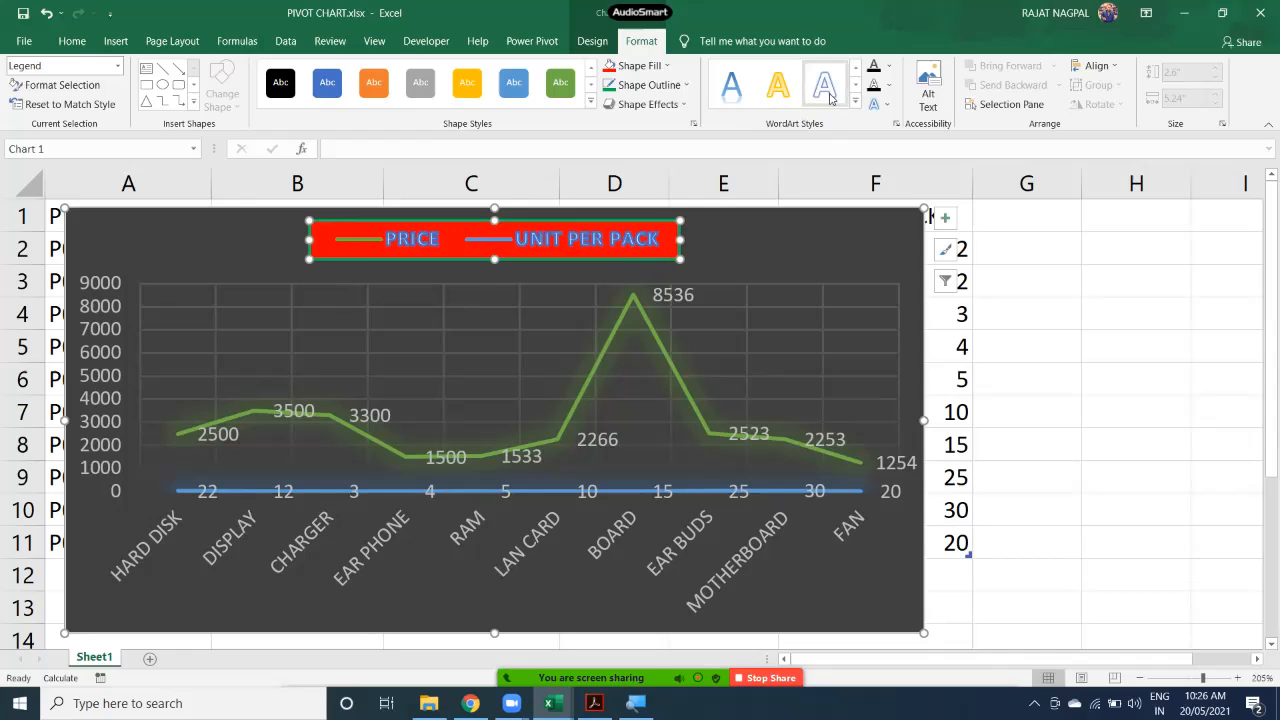
# Set the legend's text fill and text outline to yellow from the standard colors.
pyautogui.click(886, 66)
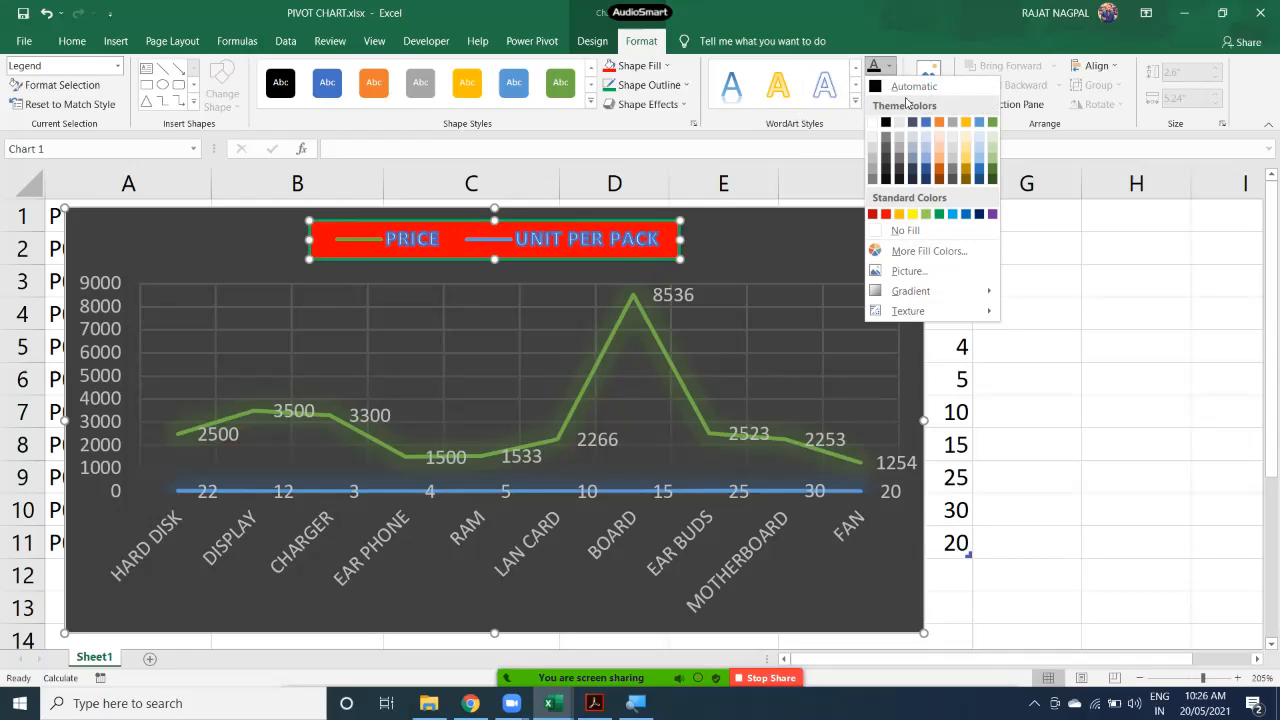
pyautogui.click(913, 214)
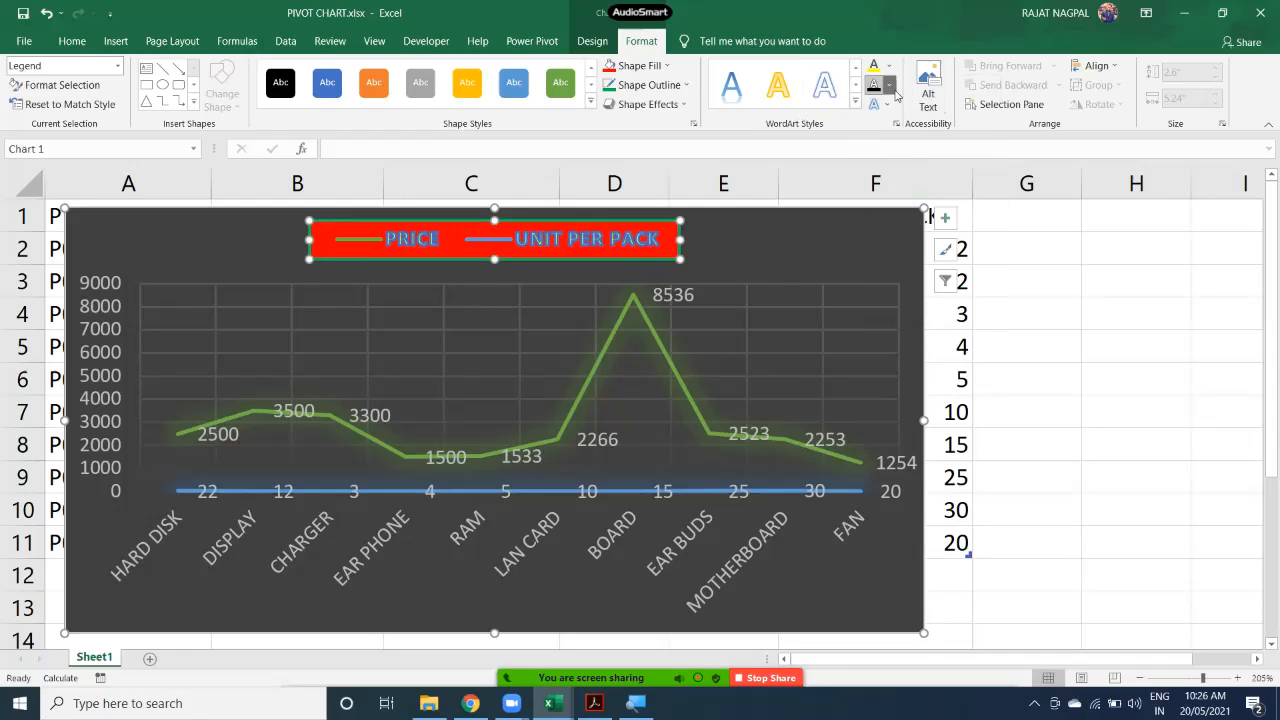
pyautogui.click(888, 86)
pyautogui.click(913, 233)
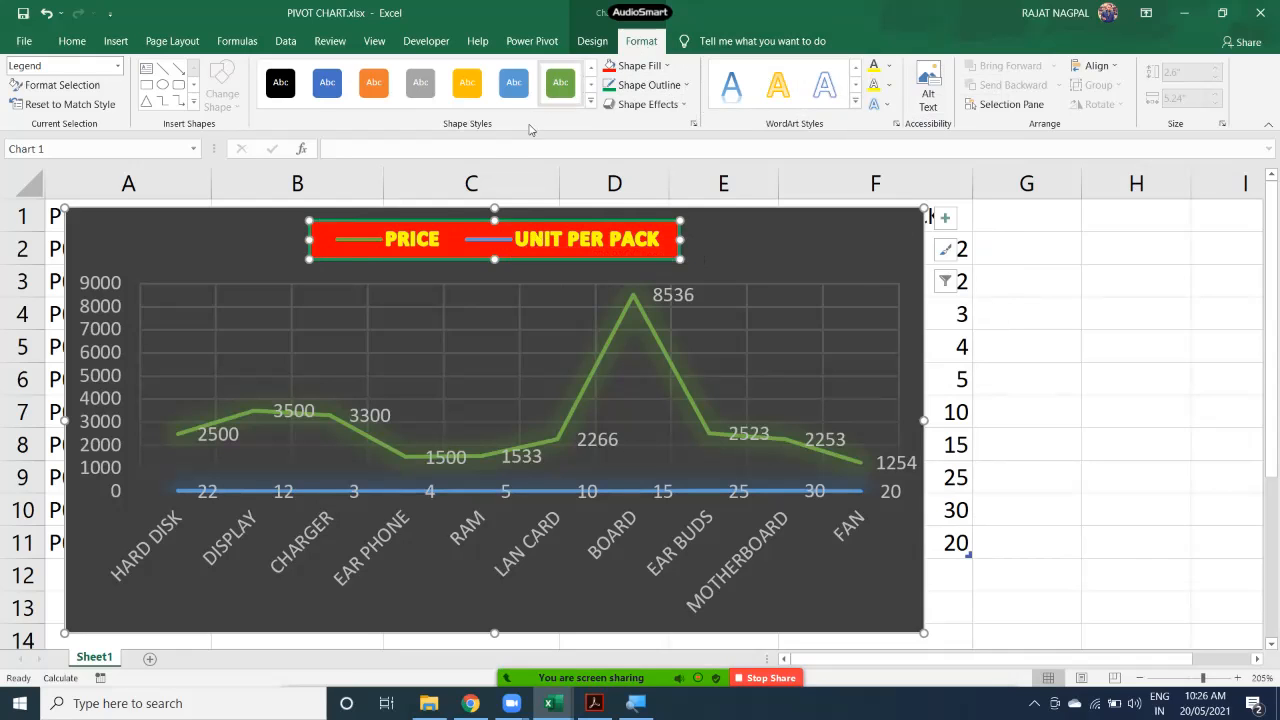
# Apply the dark gradient chart style to the line chart, then delete its legend and the whole chart.
pyautogui.click(592, 41)
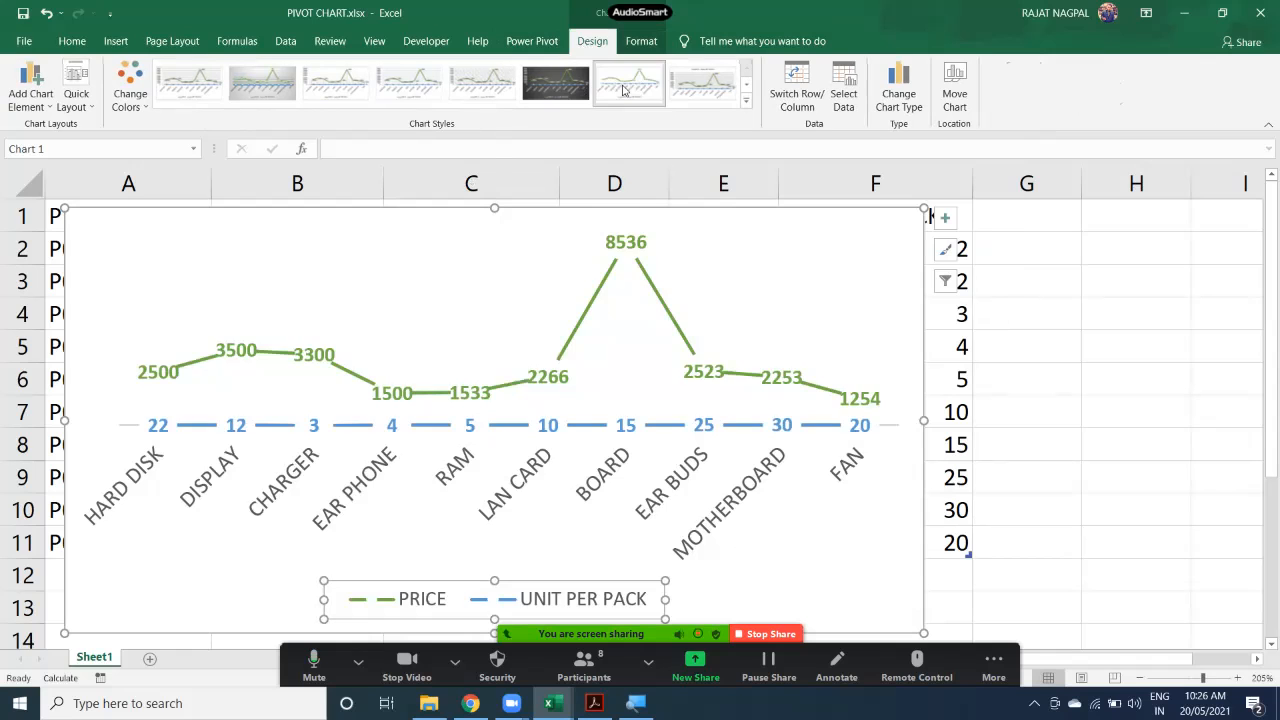
pyautogui.click(550, 97)
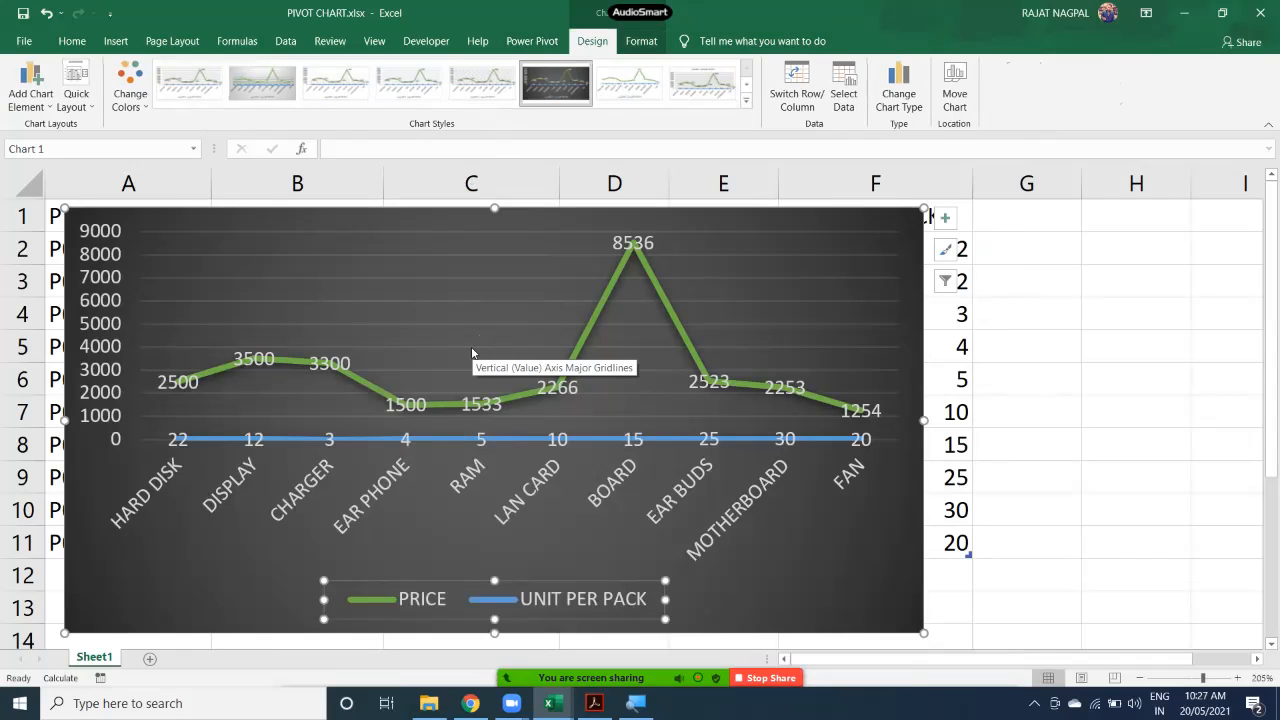
pyautogui.press('Delete')
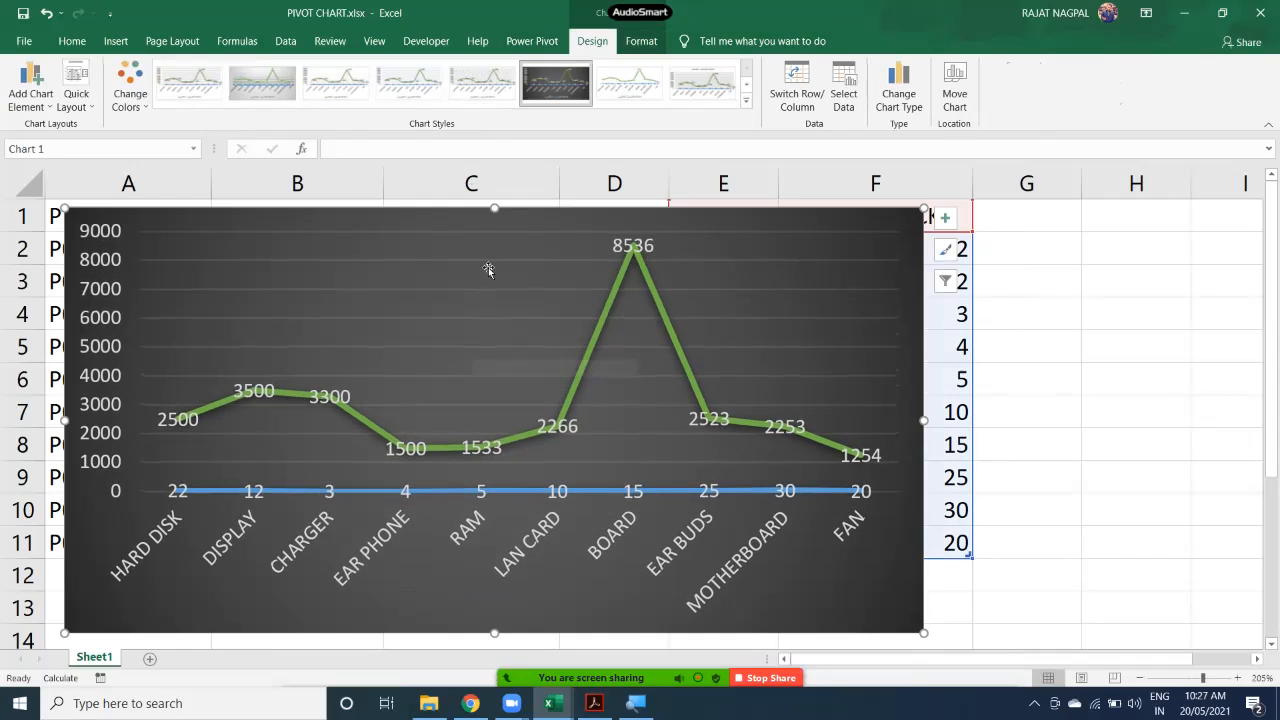
pyautogui.press('Delete')
# Insert a basic 2-D pie chart from the NAME and UNIT PER PACK columns, C1:C11 and F1:F11.
pyautogui.moveTo(421, 222); pyautogui.dragTo(447, 531)
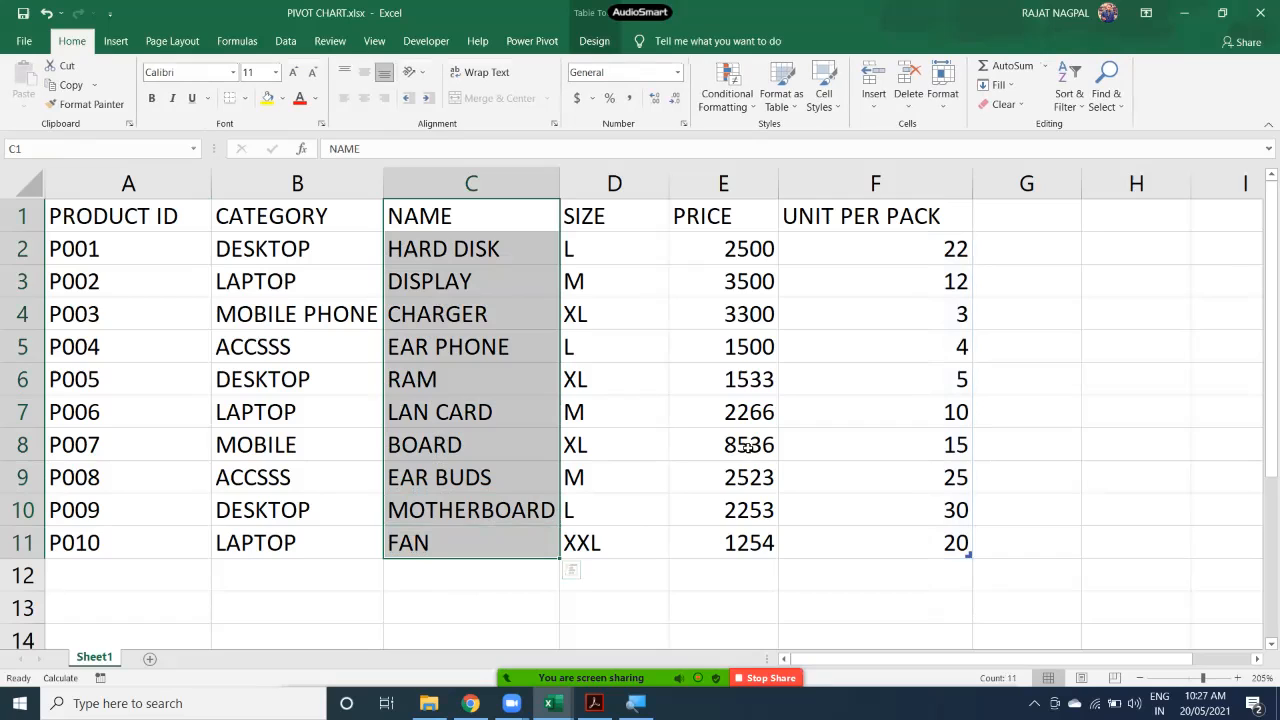
pyautogui.keyDown('ctrl'); pyautogui.moveTo(820, 209); pyautogui.dragTo(831, 522); pyautogui.keyUp('ctrl')
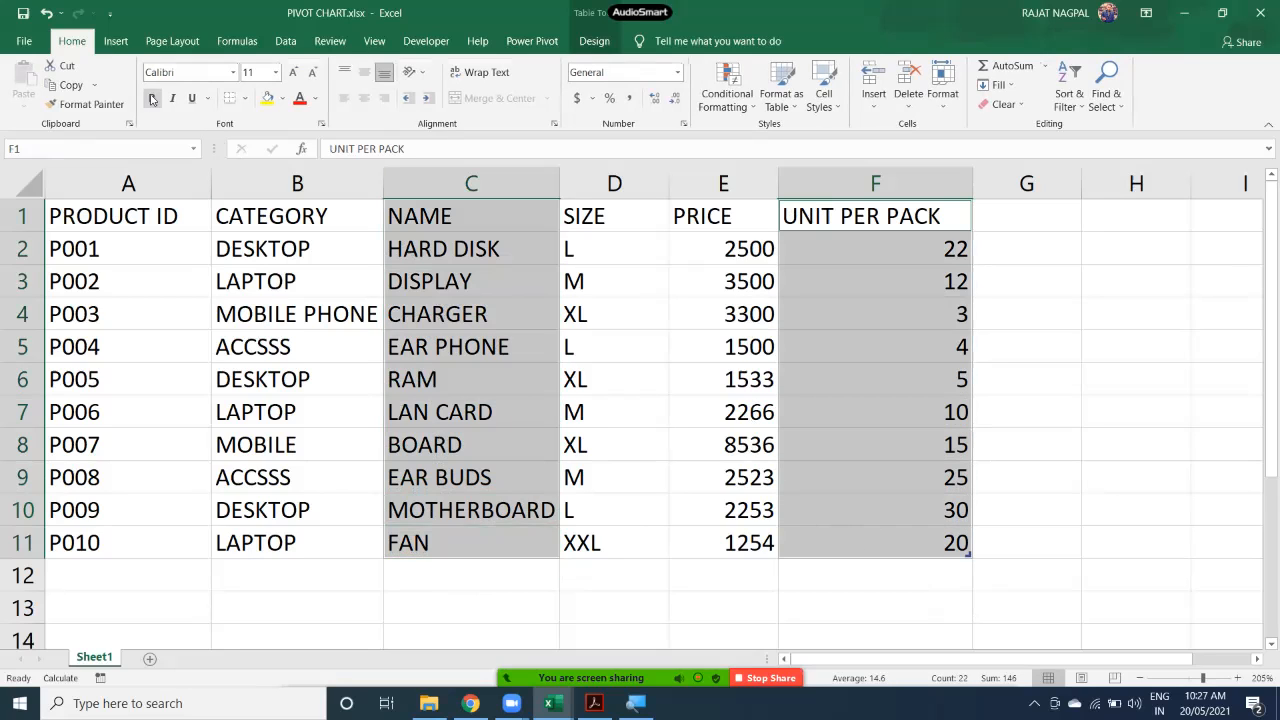
pyautogui.click(116, 41)
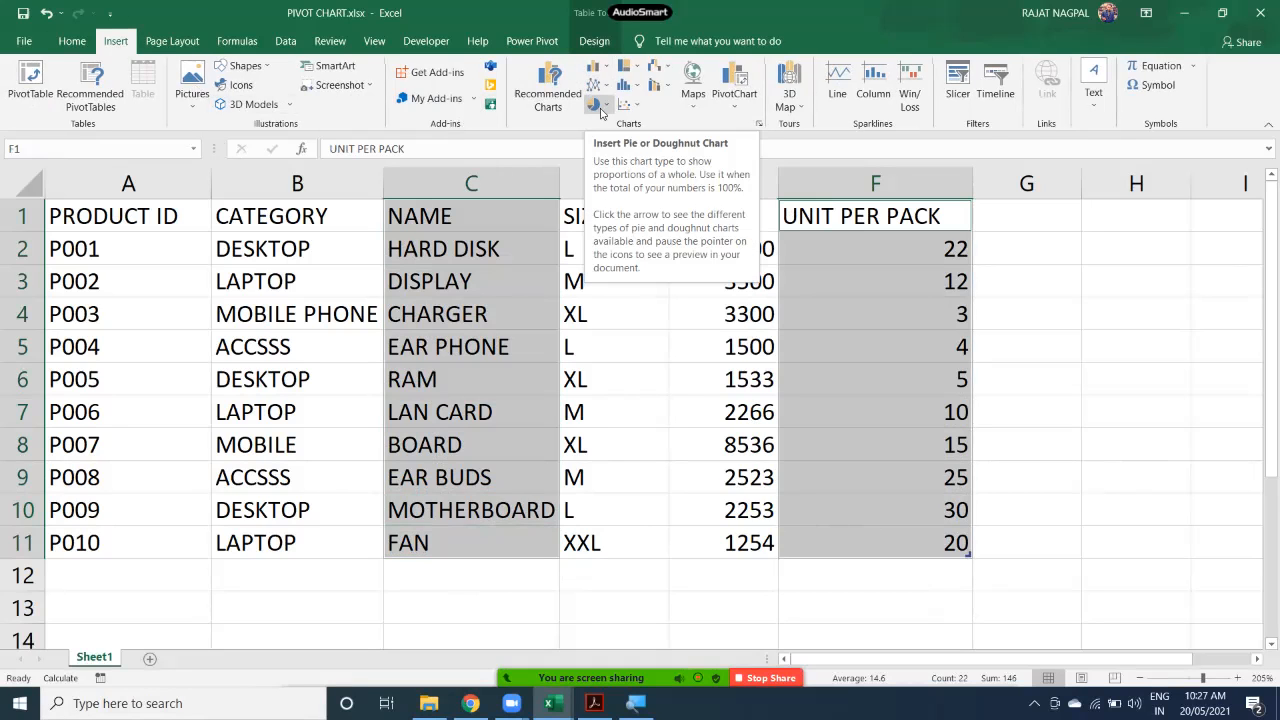
pyautogui.click(603, 105)
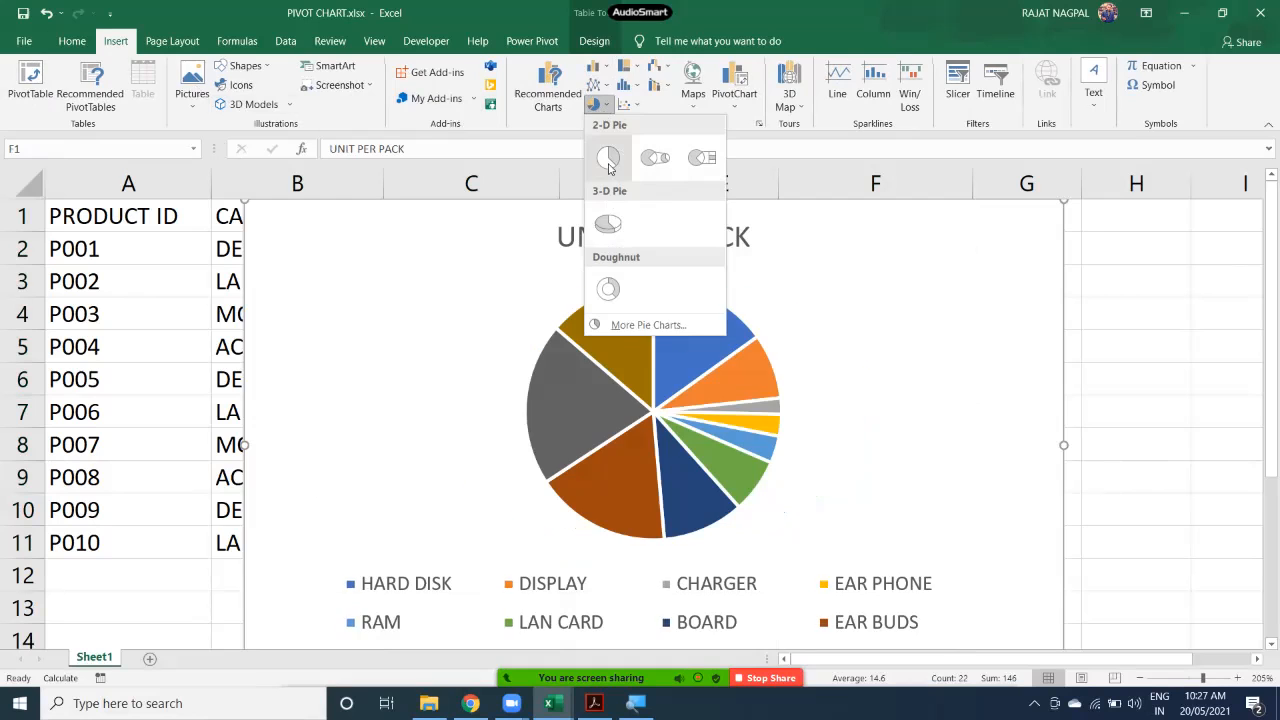
pyautogui.click(607, 162)
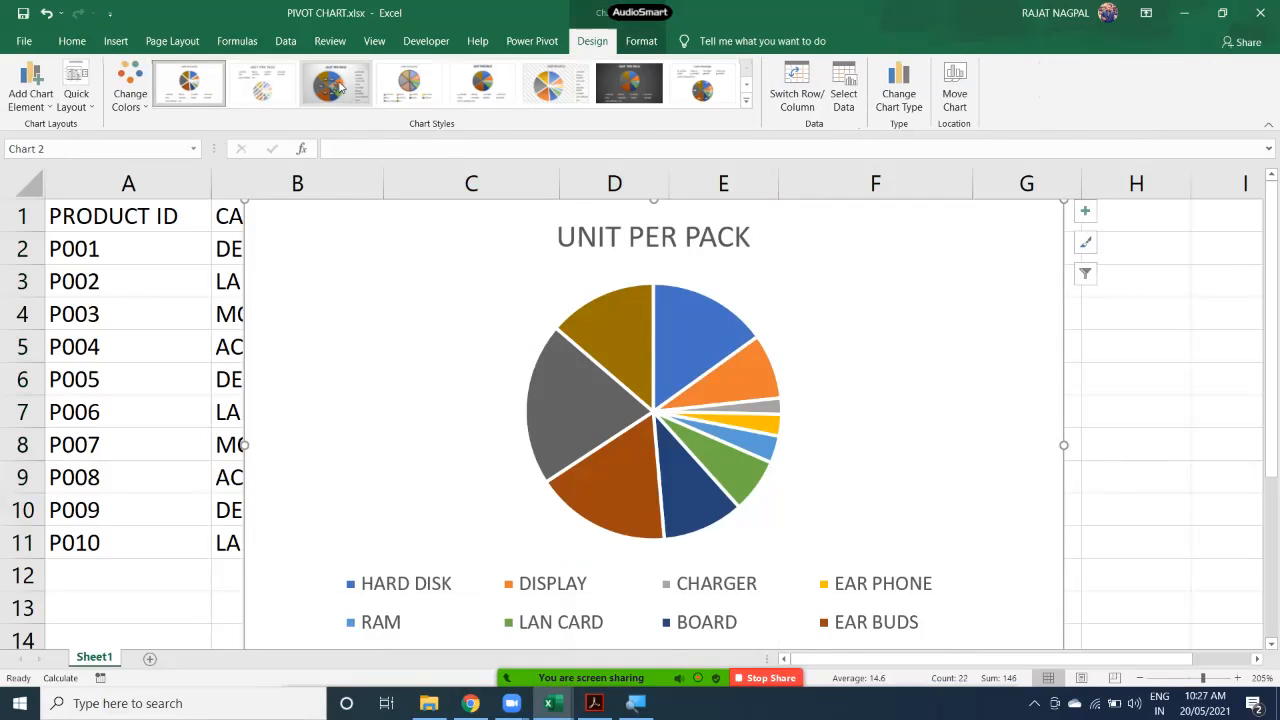
# Apply the dark chart style with percentage labels to the pie chart and review the data label placement options.
pyautogui.click(339, 88)
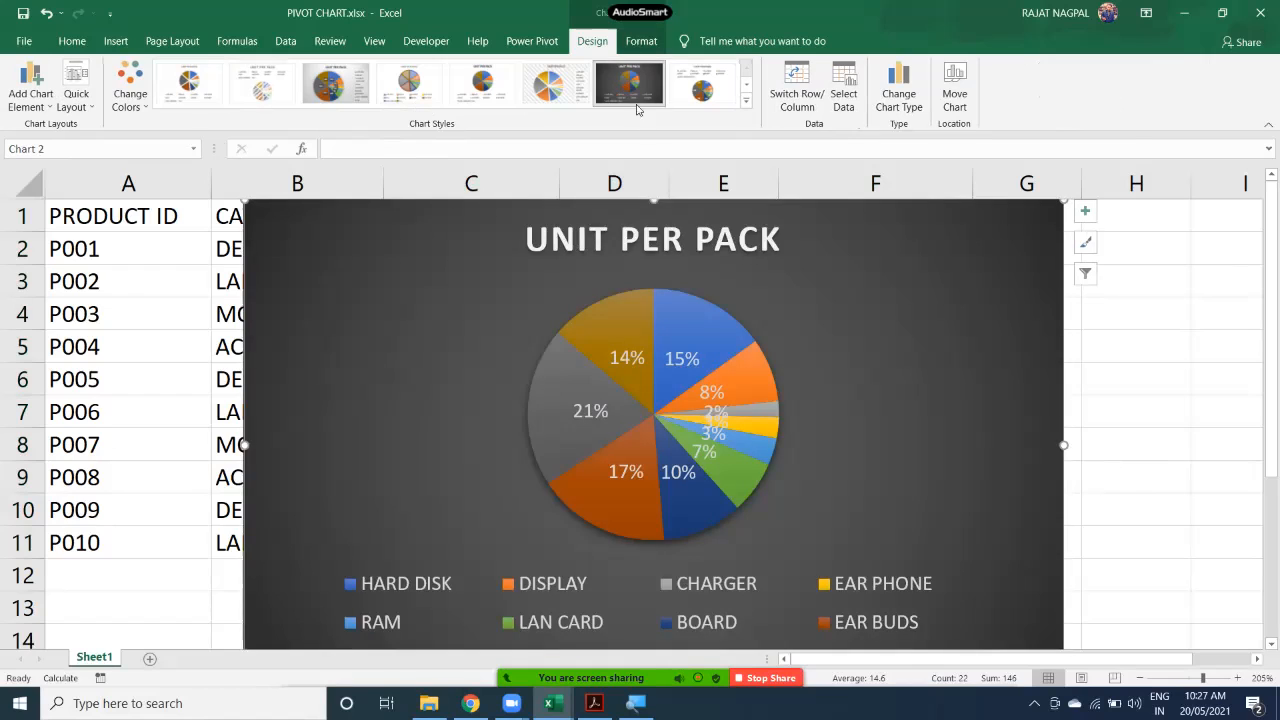
pyautogui.click(630, 92)
pyautogui.click(40, 100)
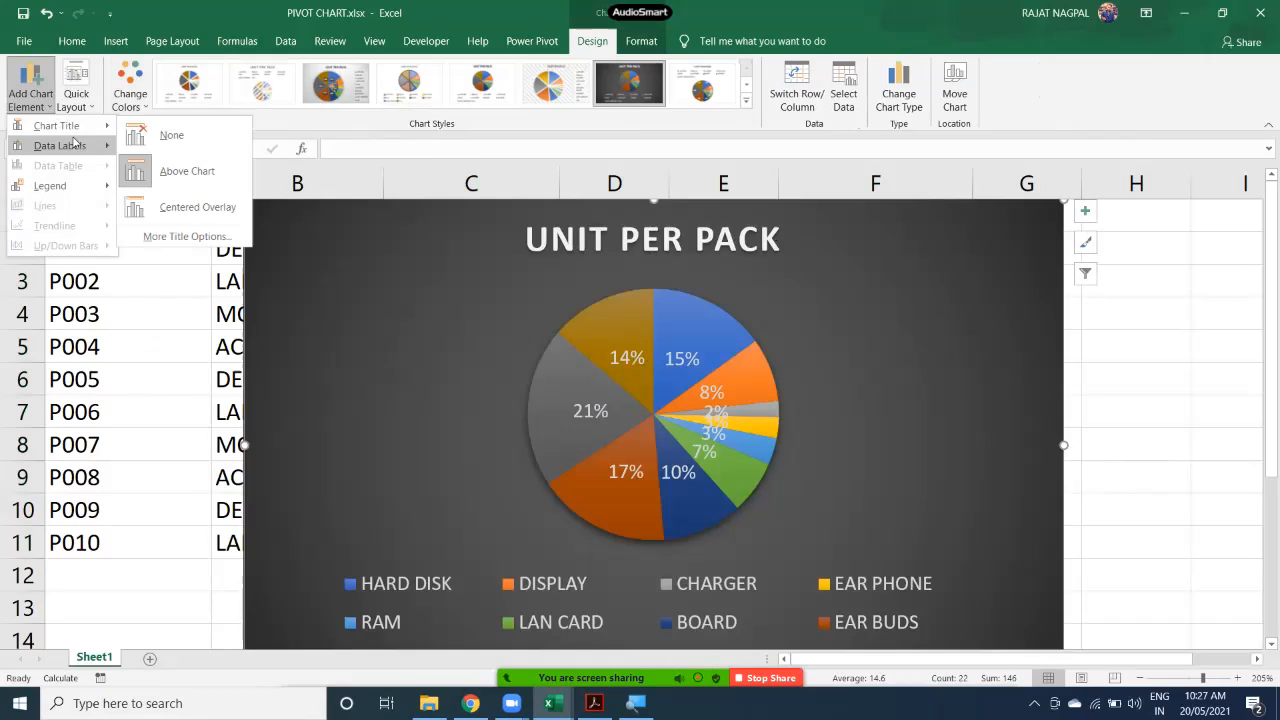
pyautogui.moveTo(73, 145)
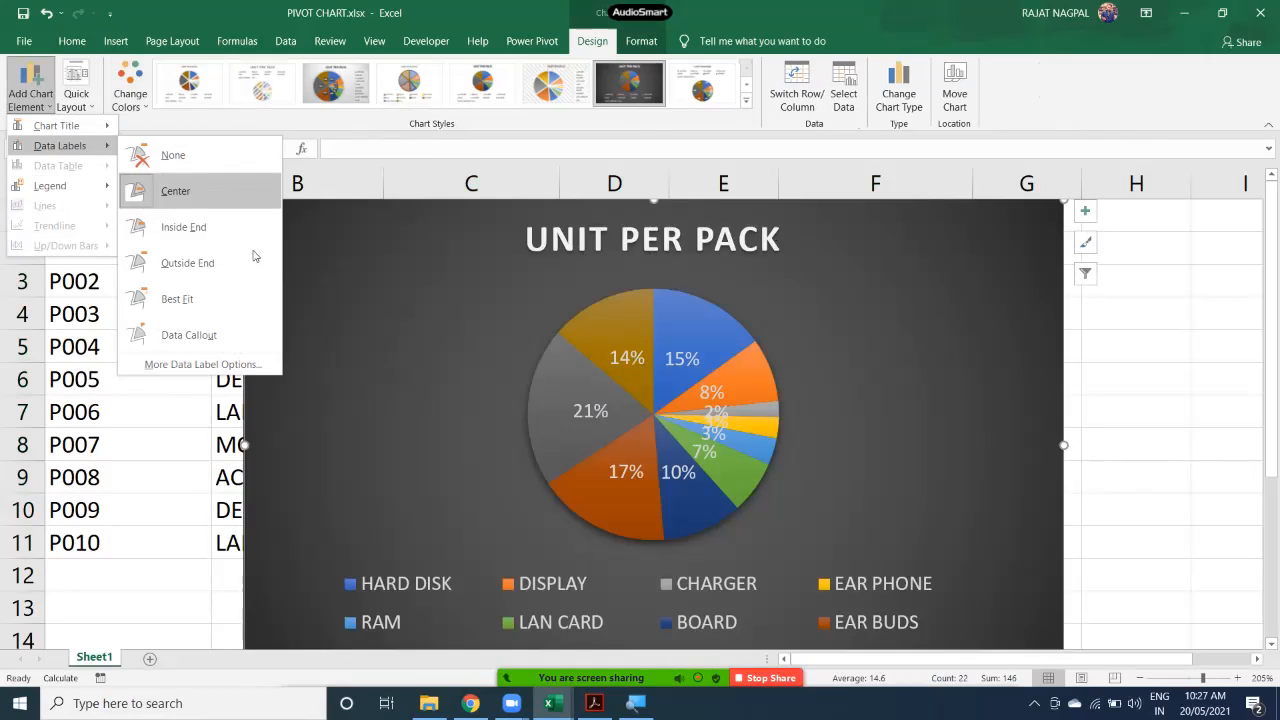
pyautogui.click(410, 292)
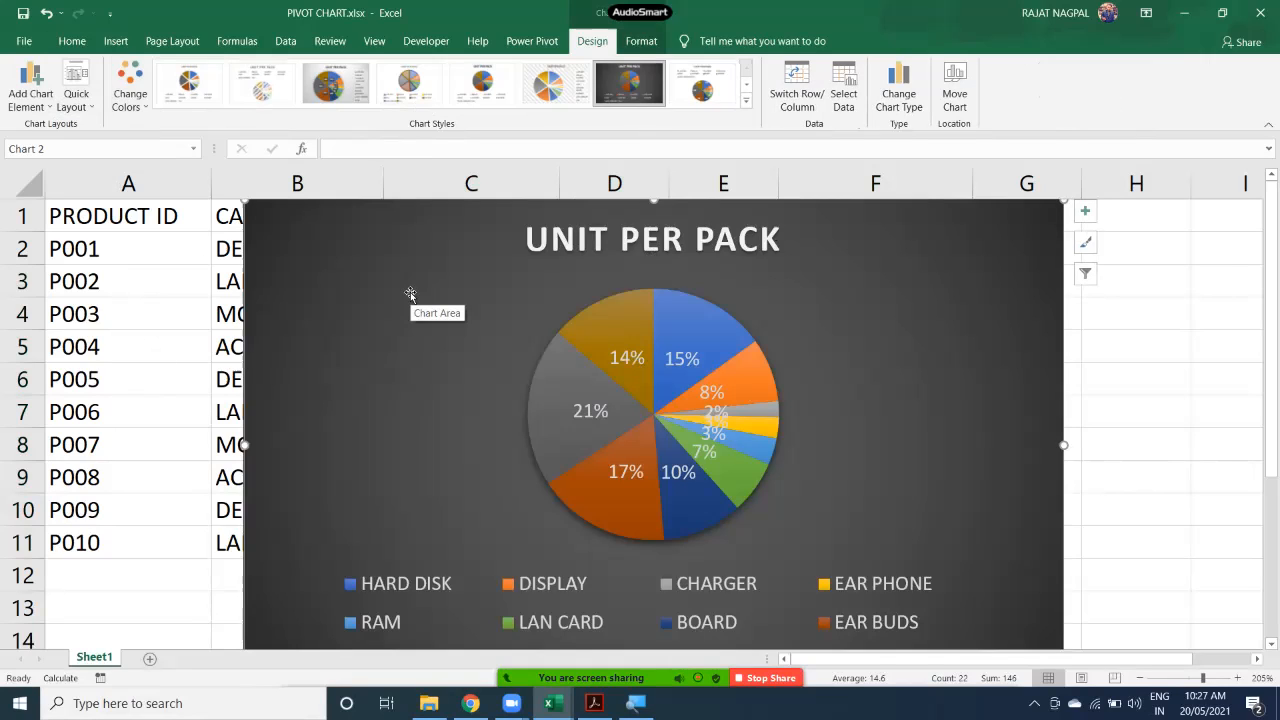
# Apply the solid gold theme shape style to the pie chart's UNIT PER PACK title.
pyautogui.click(645, 55)
pyautogui.click(626, 238)
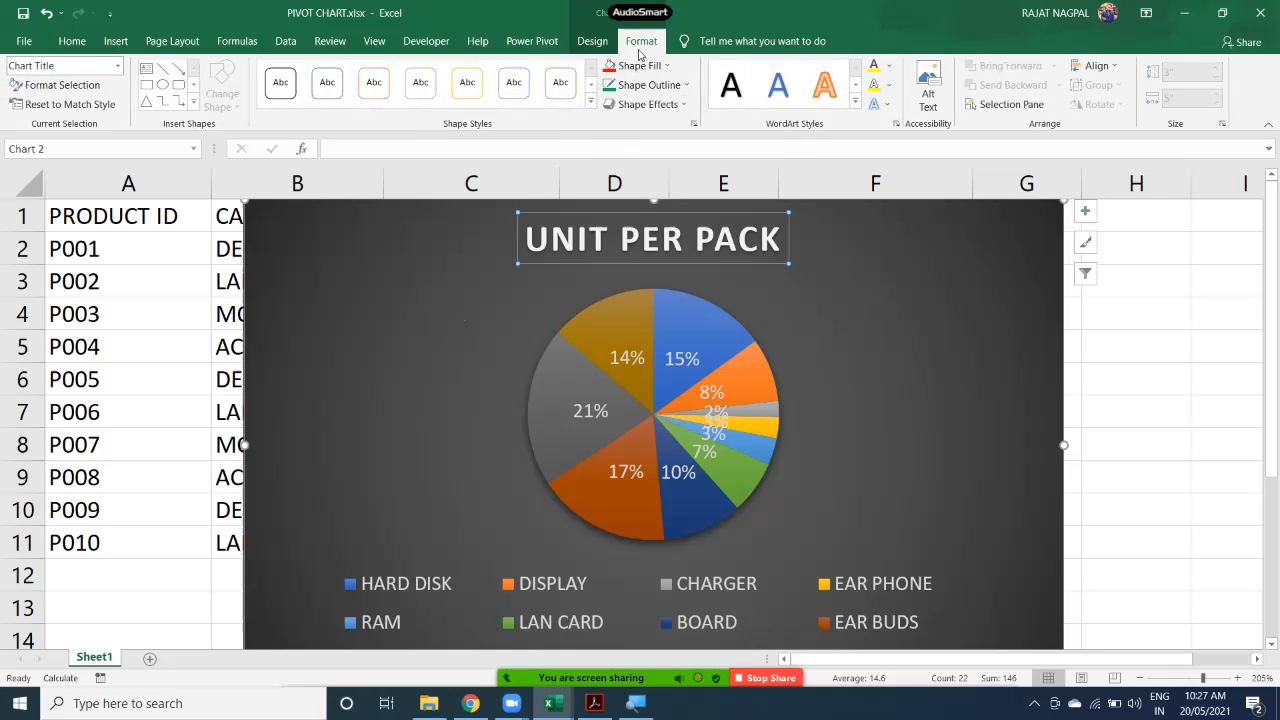
pyautogui.click(590, 101)
pyautogui.click(477, 181)
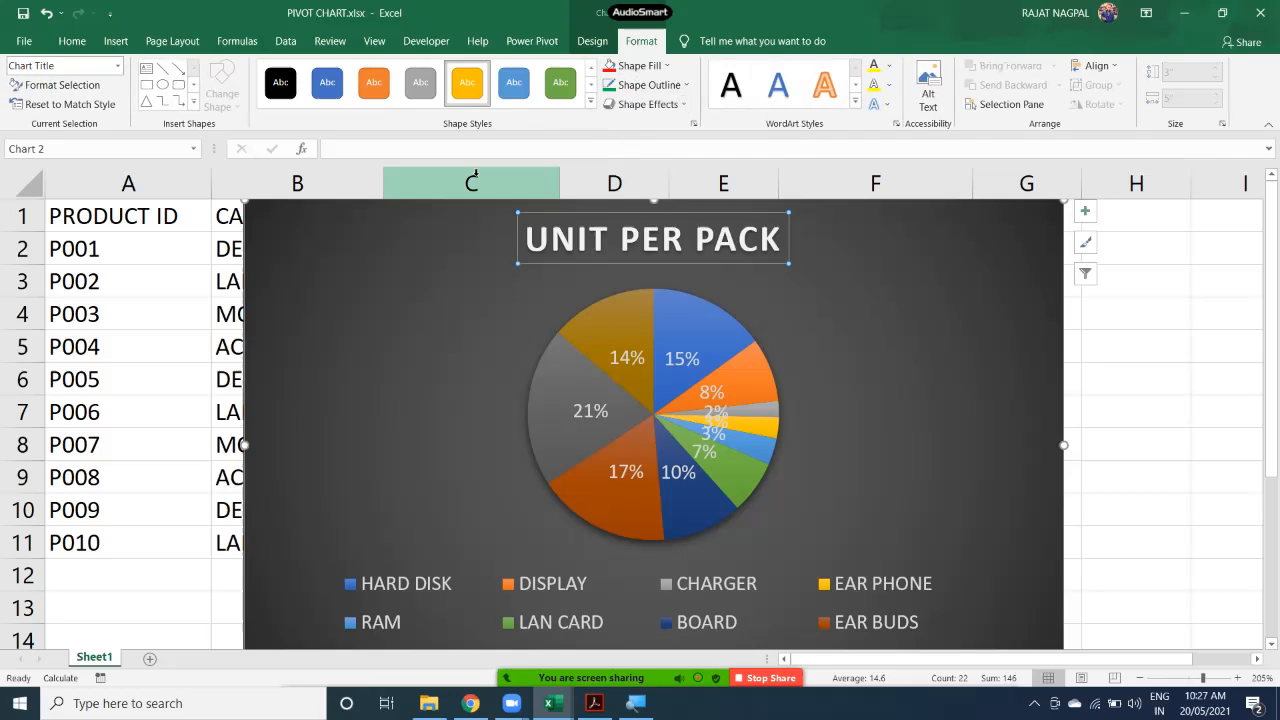
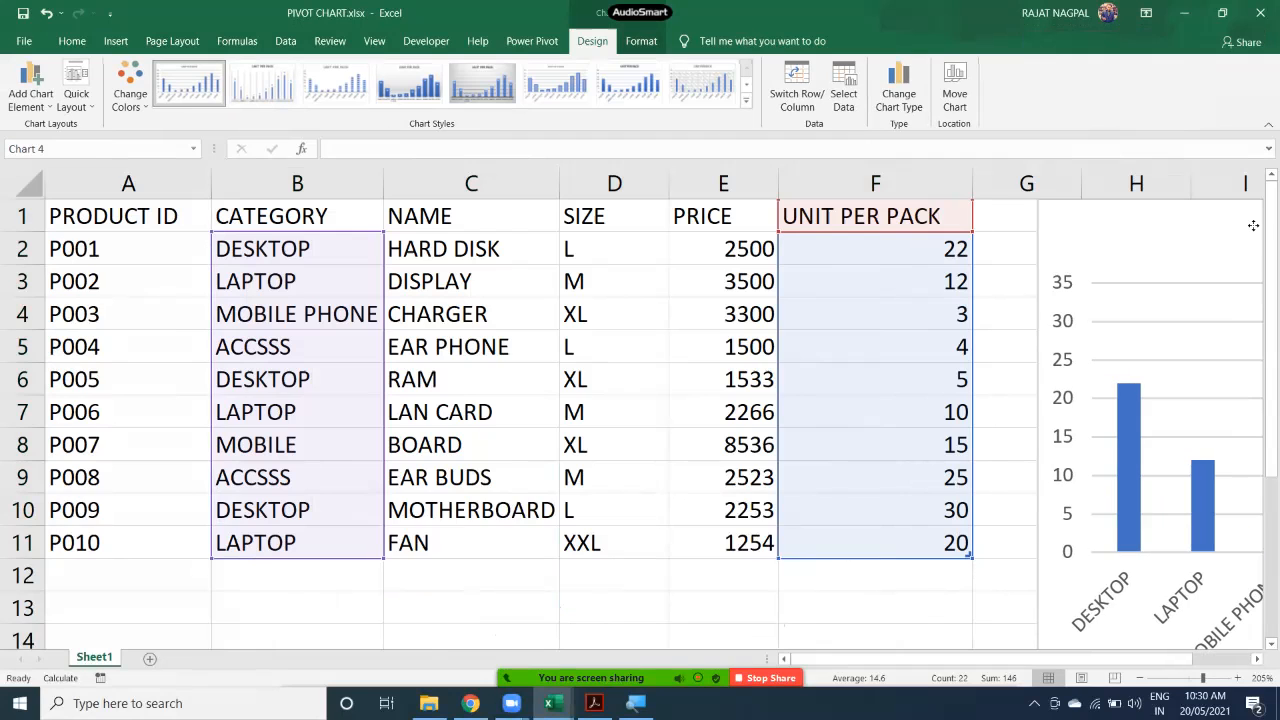
# Examine the UNIT PER PACK column chart beside the table with its Design and Format options, and return to the product table.
pyautogui.moveTo(1055, 660); pyautogui.dragTo(1110, 660)
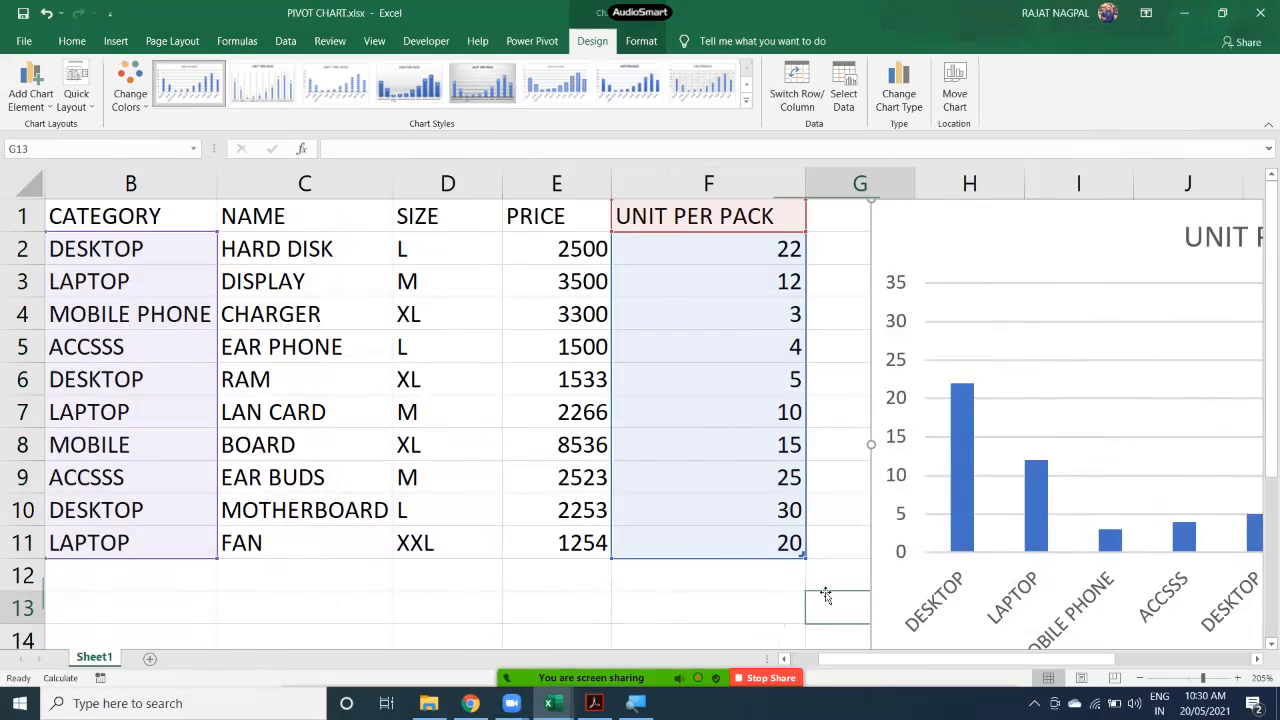
pyautogui.click(823, 594)
pyautogui.press('Right')
pyautogui.press('Right')
pyautogui.press('Right')
pyautogui.press('Right')
pyautogui.press('Right')
pyautogui.press('Right')
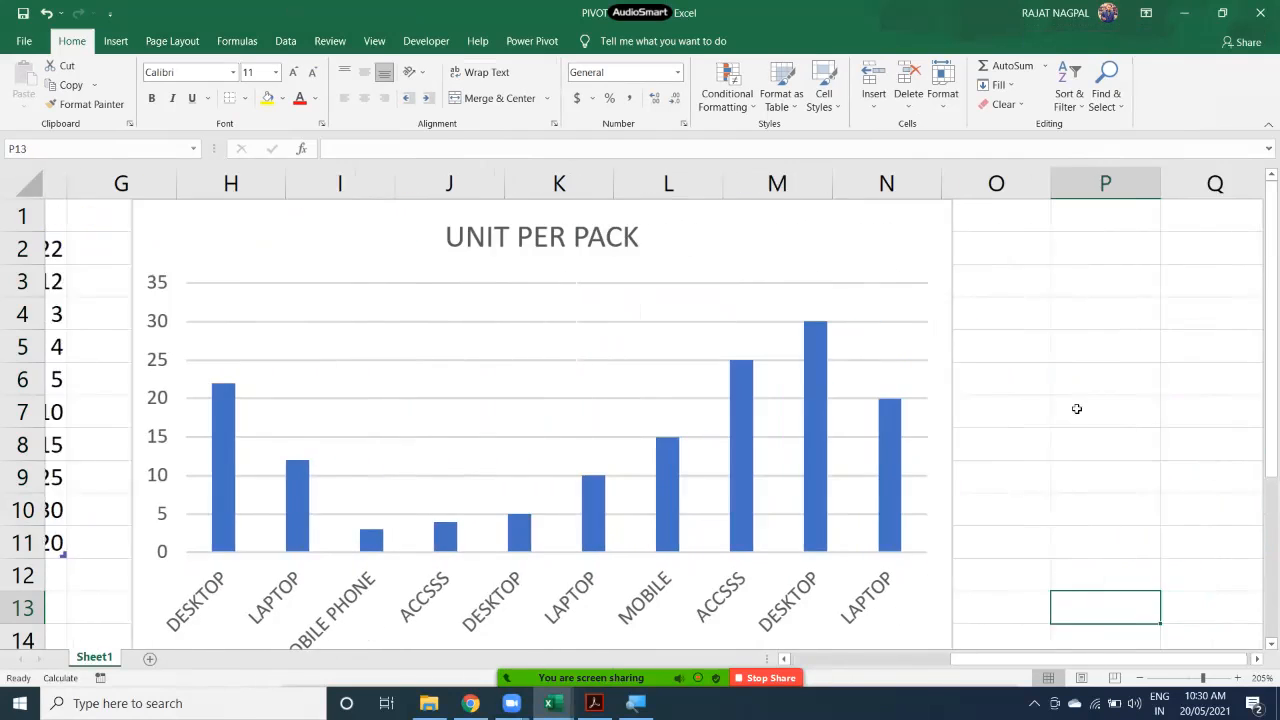
pyautogui.click(437, 359)
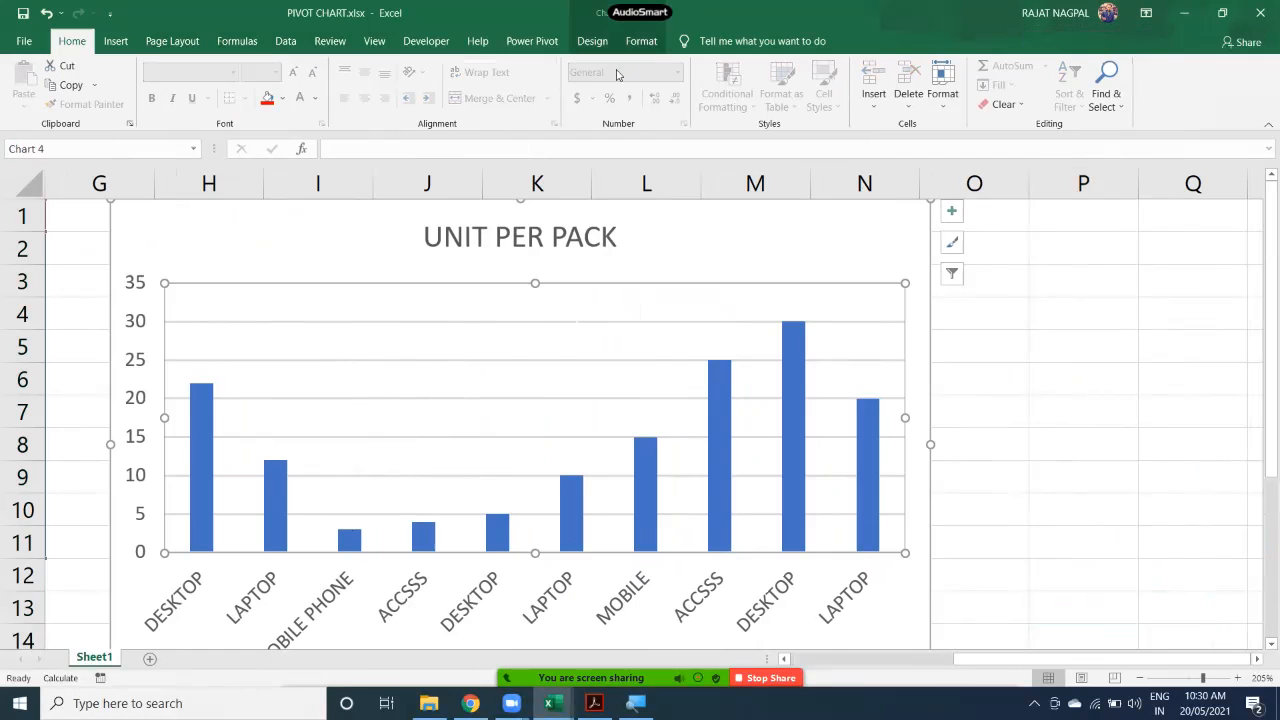
pyautogui.click(600, 42)
pyautogui.click(640, 47)
pyautogui.click(596, 46)
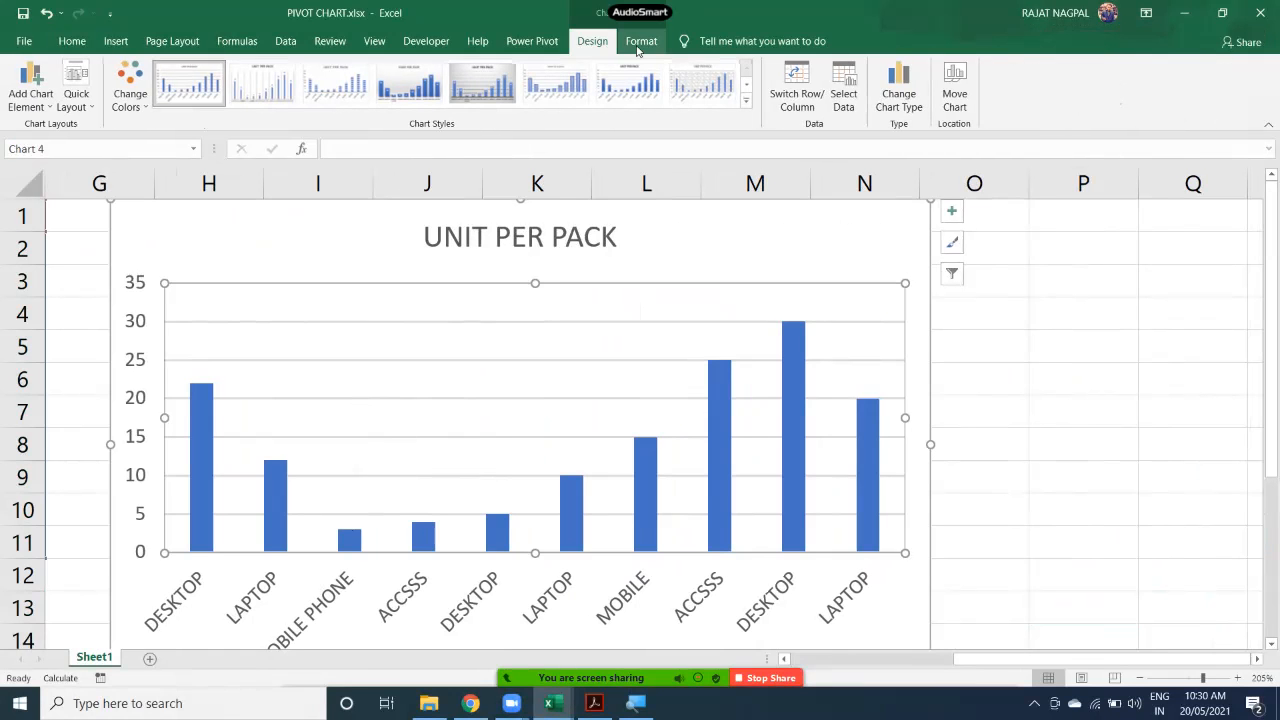
pyautogui.click(640, 47)
pyautogui.click(63, 272)
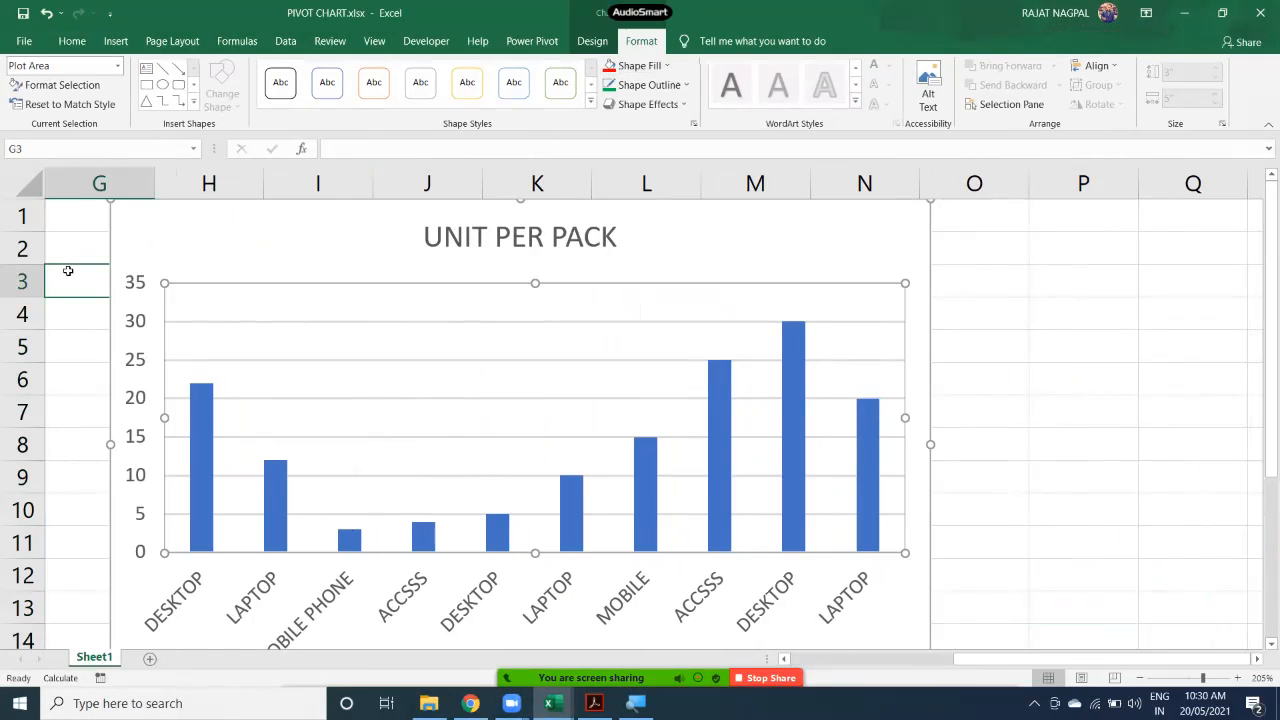
pyautogui.press('Left')
pyautogui.press('Left')
pyautogui.press('Left')
pyautogui.press('Left')
pyautogui.press('Left')
pyautogui.press('Left')
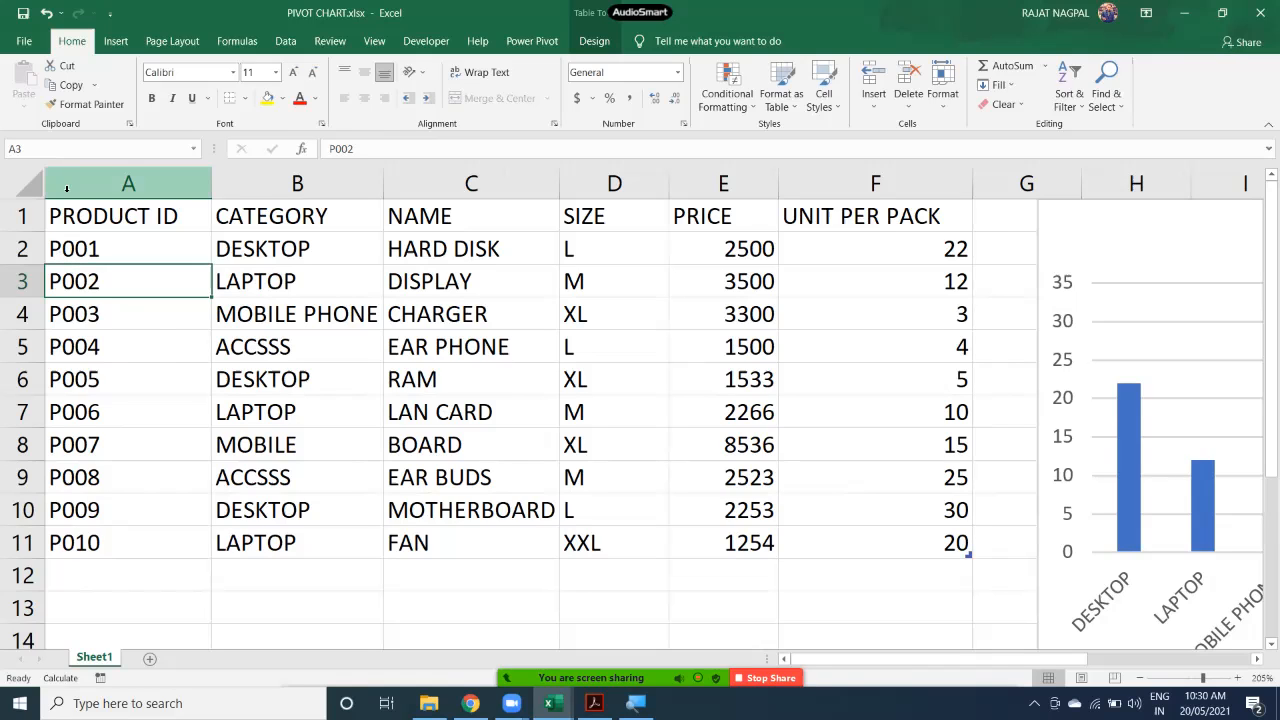
# Create a PivotChart from the full product table A1:F11, placing it on a new worksheet.
pyautogui.click(115, 41)
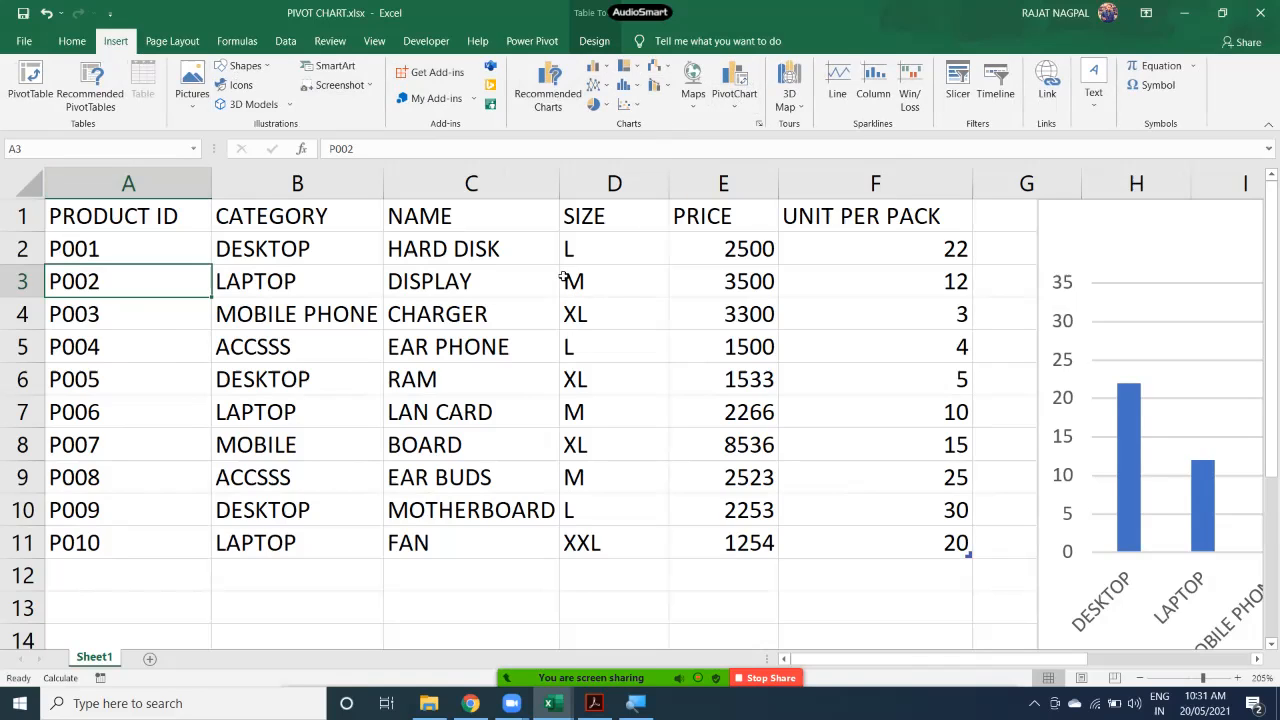
pyautogui.moveTo(147, 219); pyautogui.dragTo(832, 532)
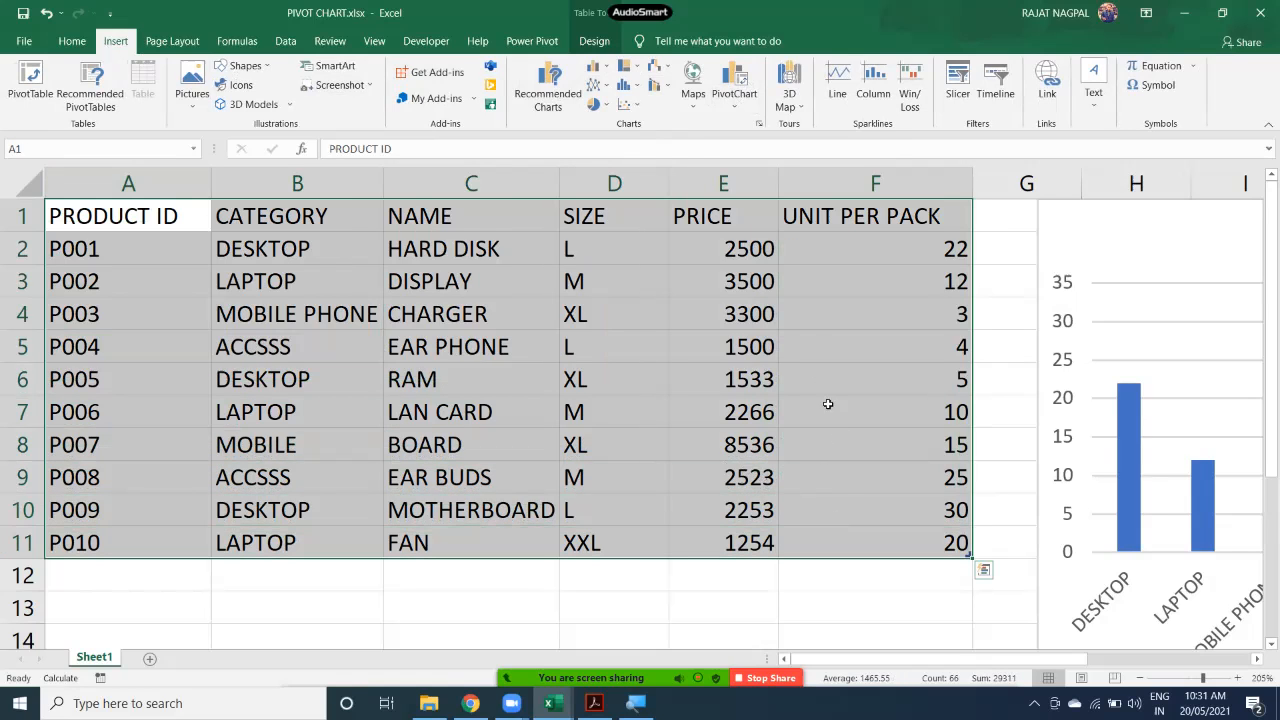
pyautogui.click(735, 100)
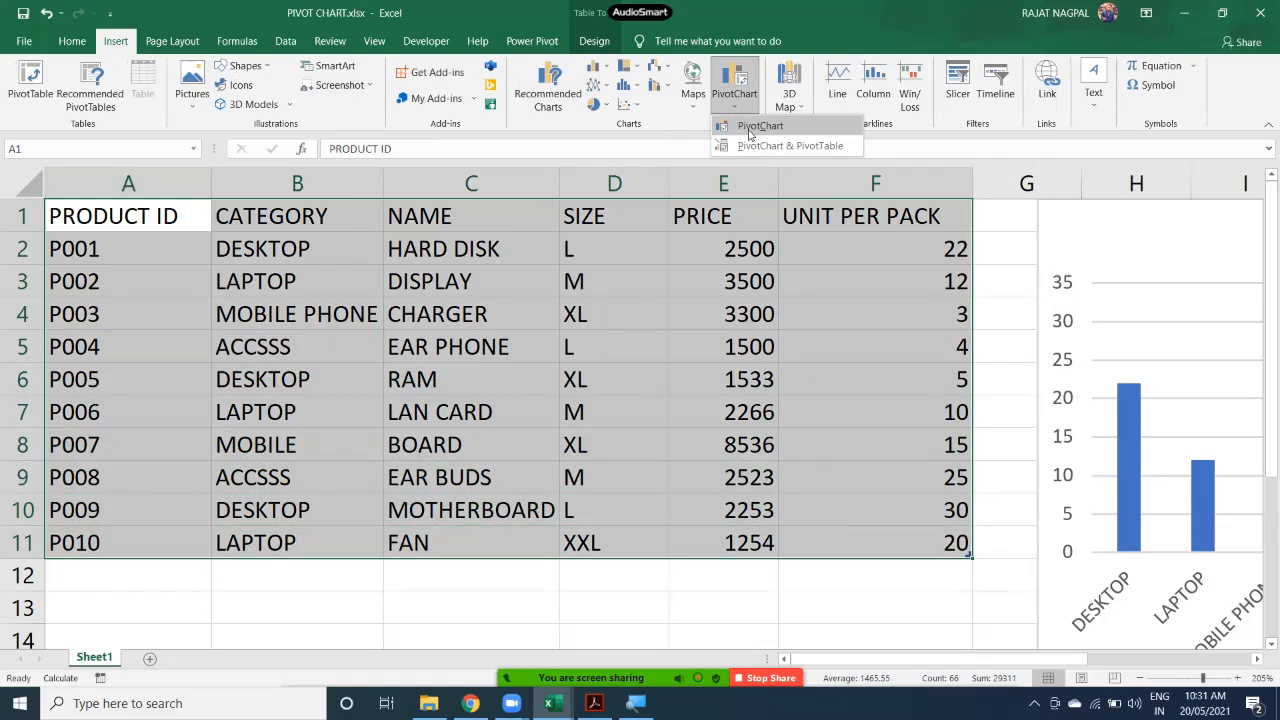
pyautogui.click(748, 130)
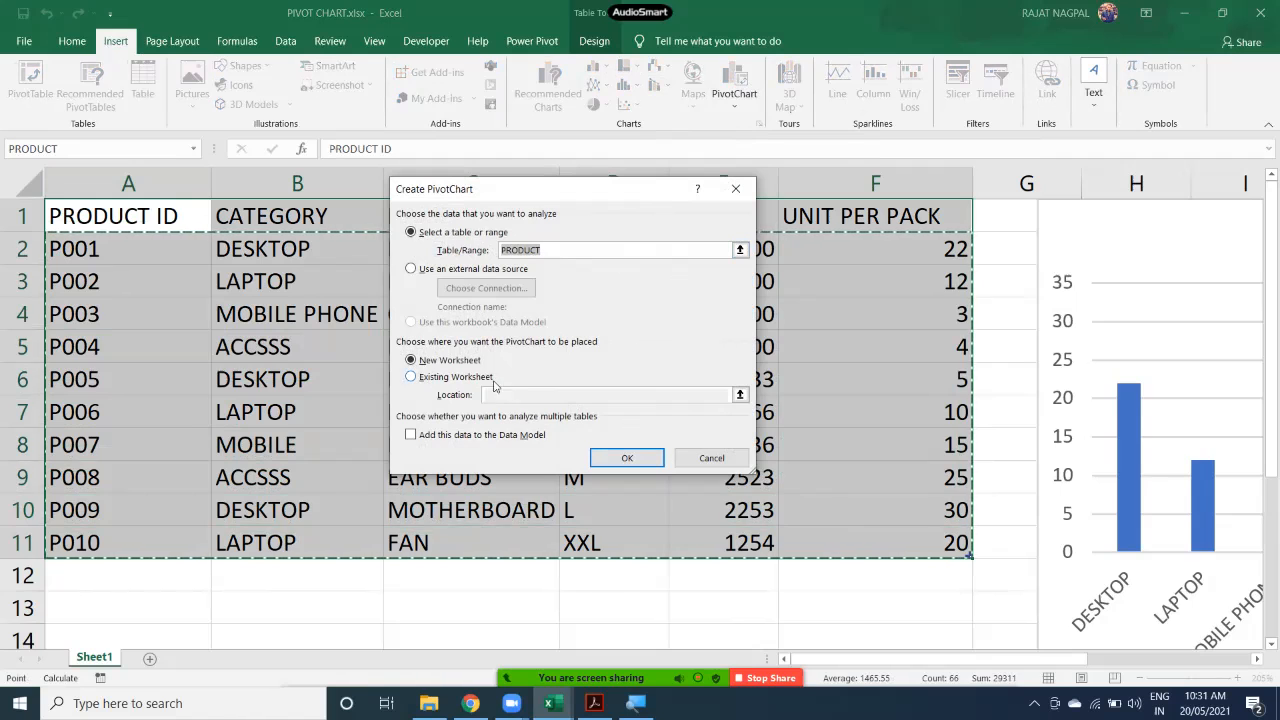
pyautogui.click(462, 362)
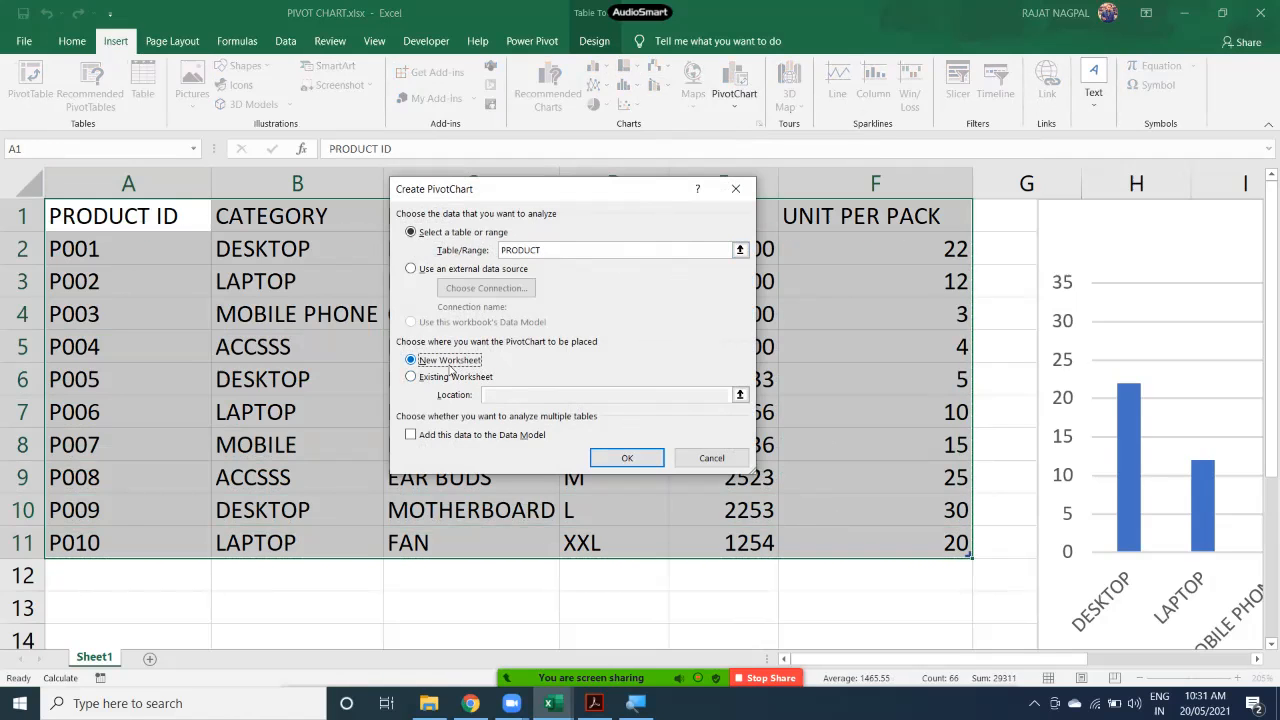
pyautogui.click(624, 460)
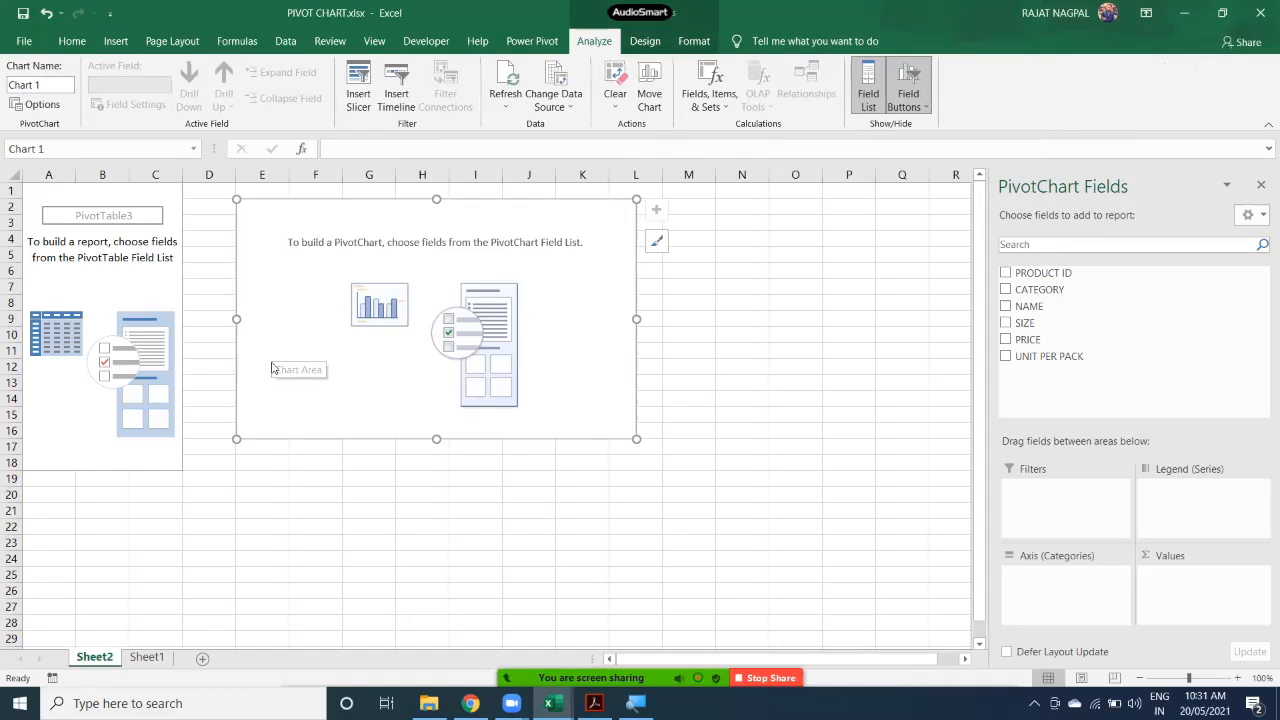
pyautogui.scroll(2, 240, 392)
pyautogui.scroll(6, 238, 395)
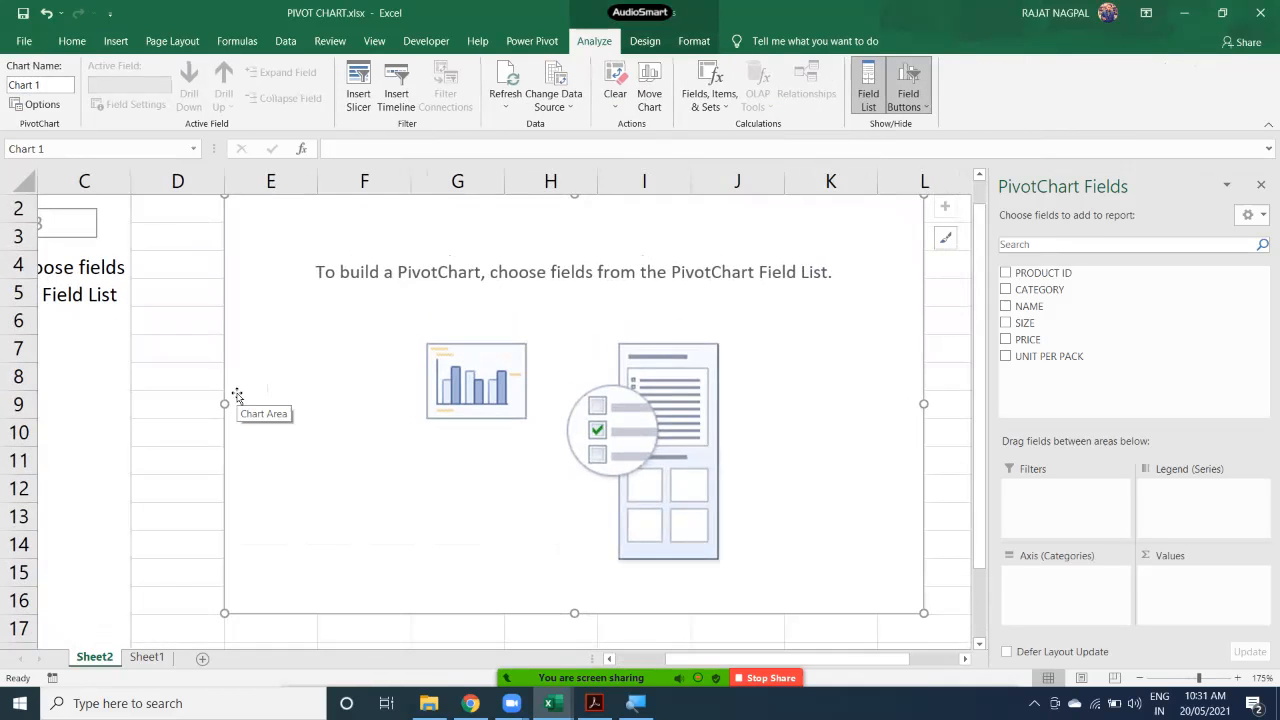
# Add the CATEGORY and UNIT PER PACK fields to the empty PivotChart on Sheet2, moving the chart nearer the pivot table.
pyautogui.scroll(-6, 457, 563)
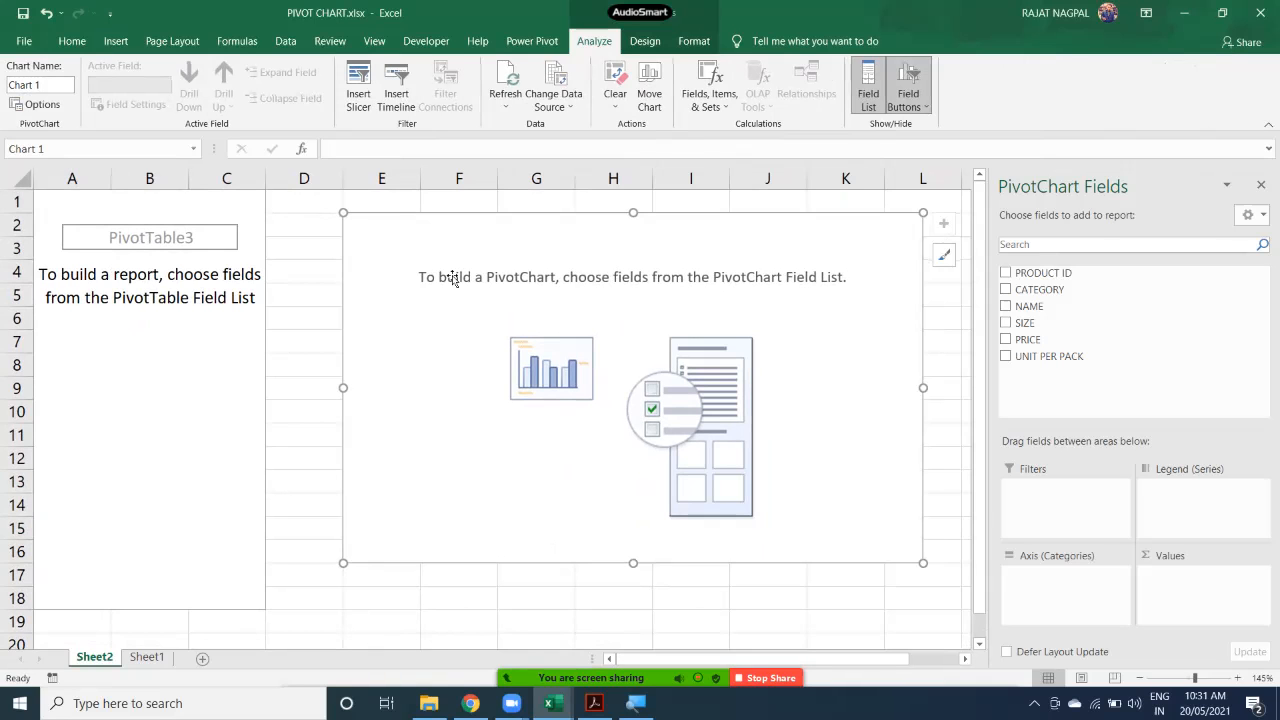
pyautogui.click(284, 305)
pyautogui.click(237, 216)
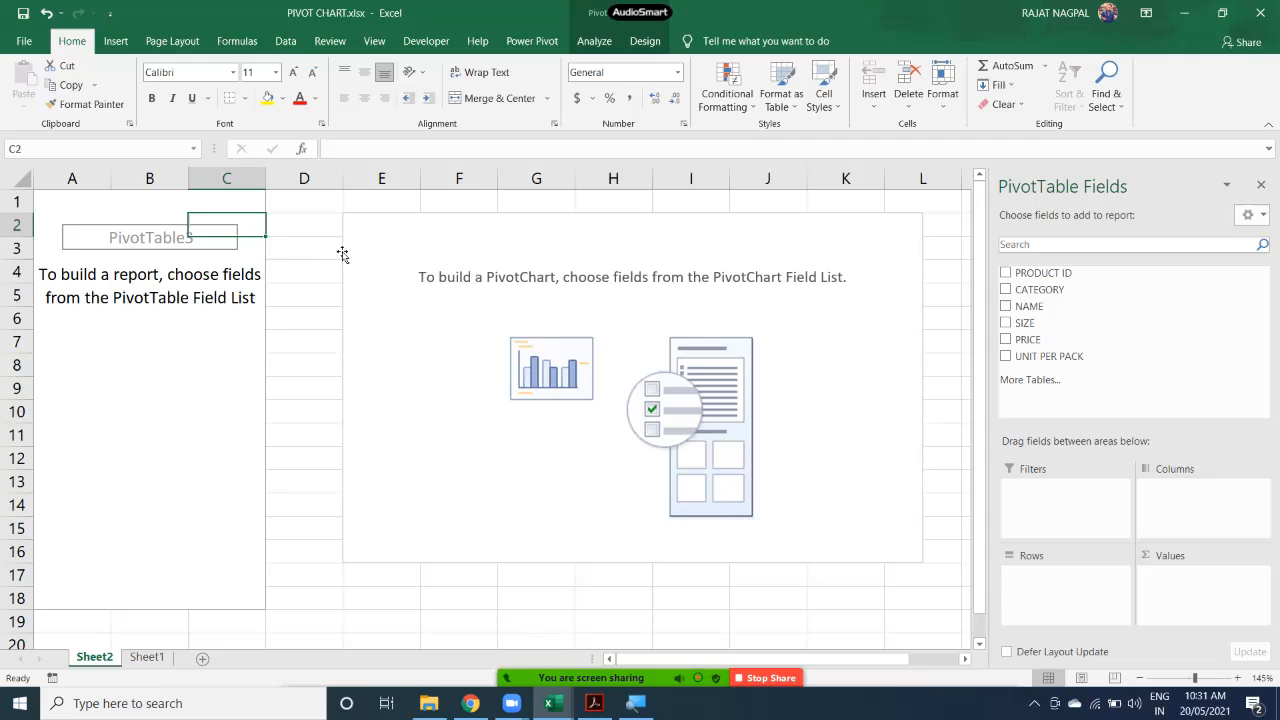
pyautogui.click(467, 332)
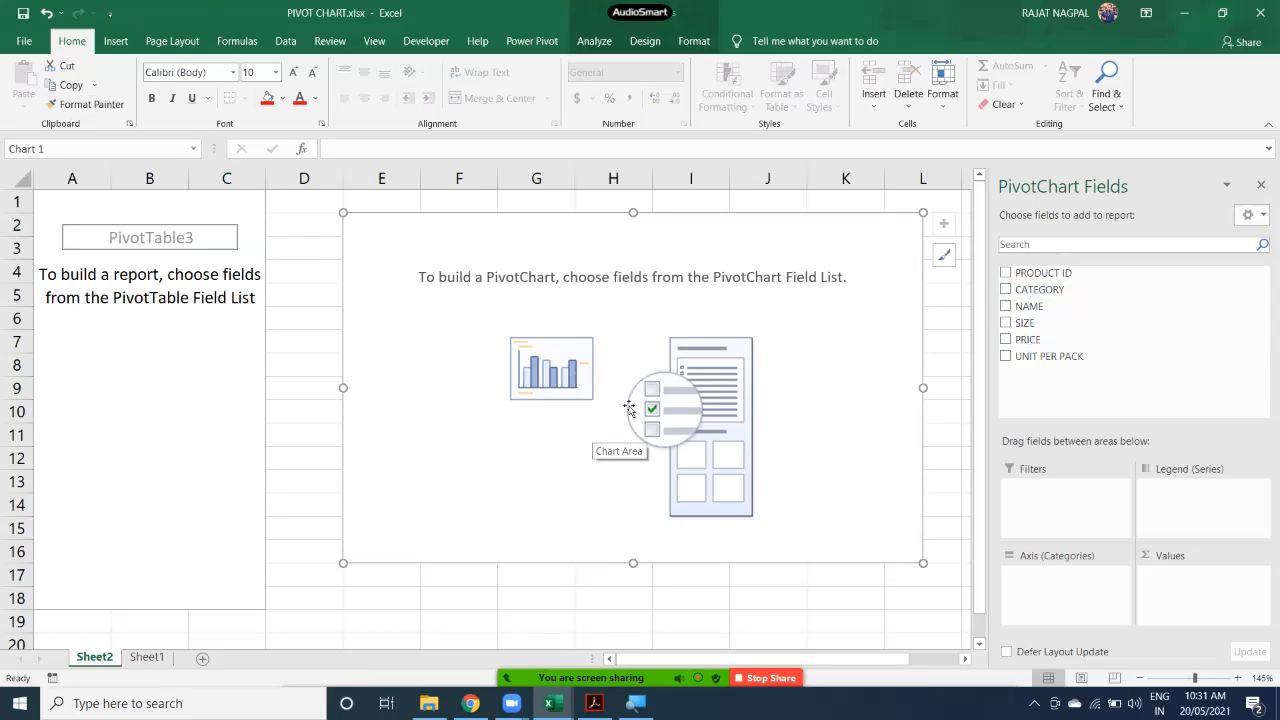
pyautogui.click(1006, 290)
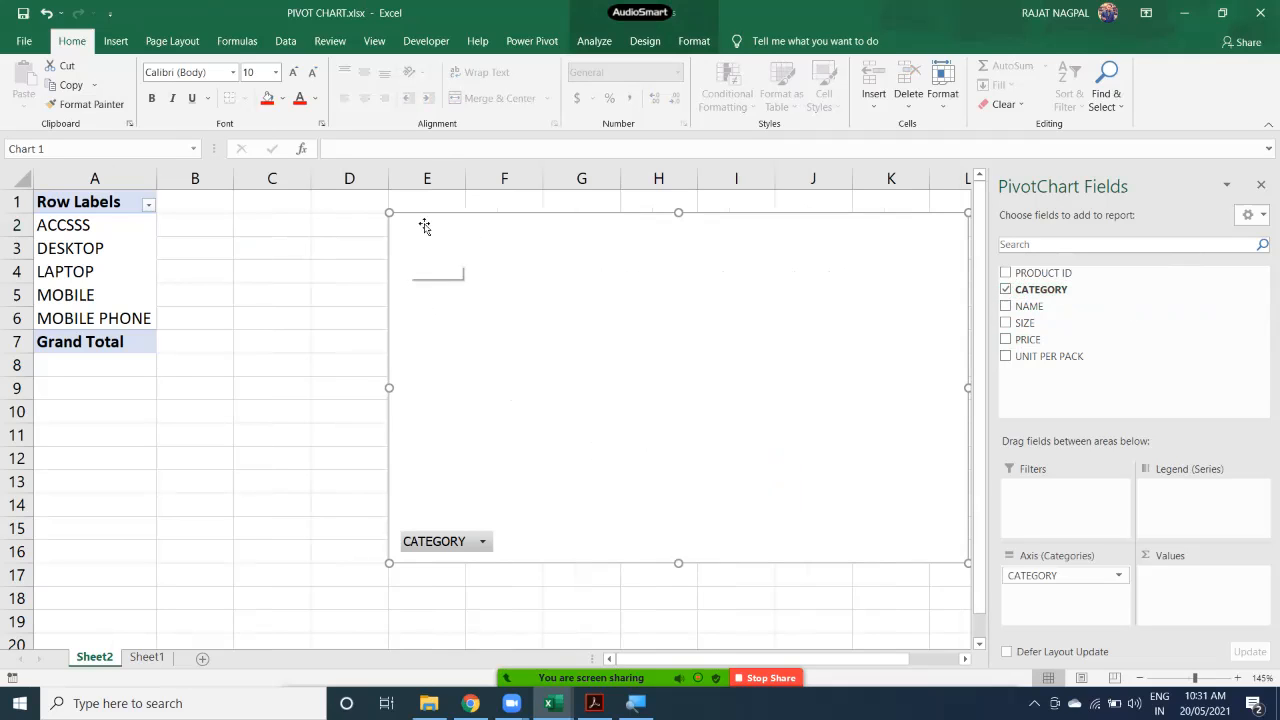
pyautogui.moveTo(420, 223); pyautogui.dragTo(326, 215)
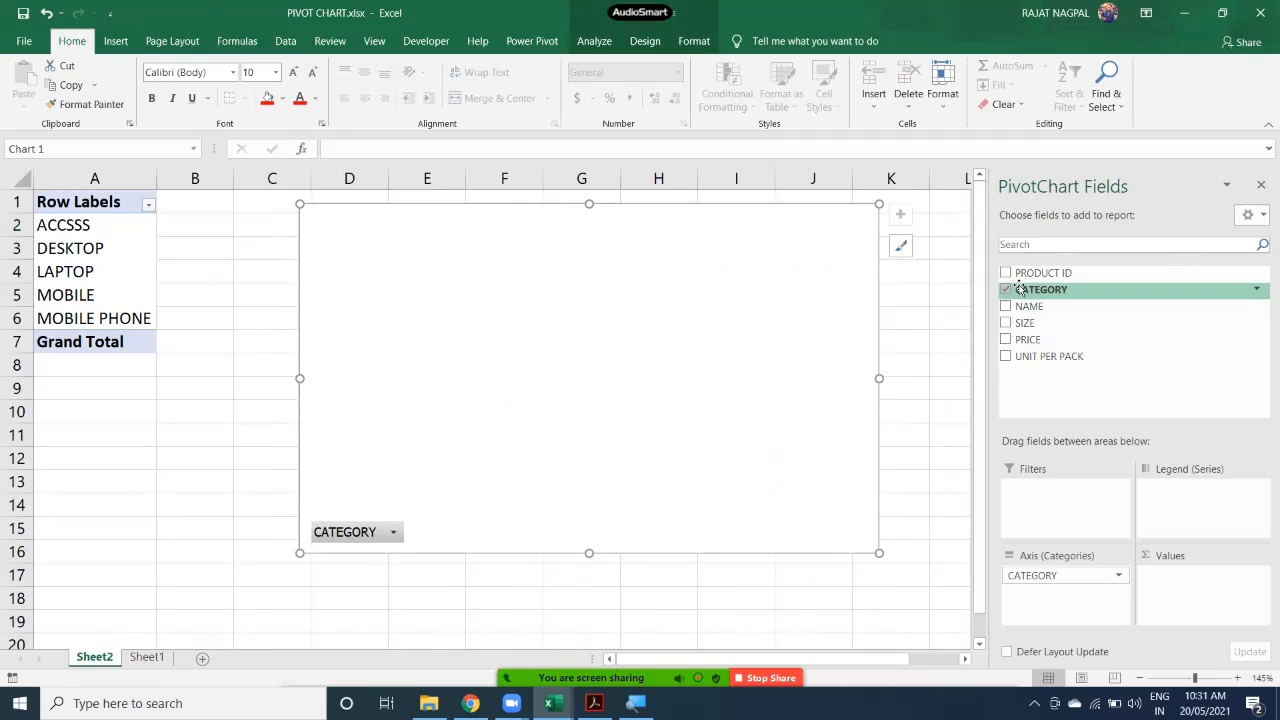
pyautogui.click(1006, 357)
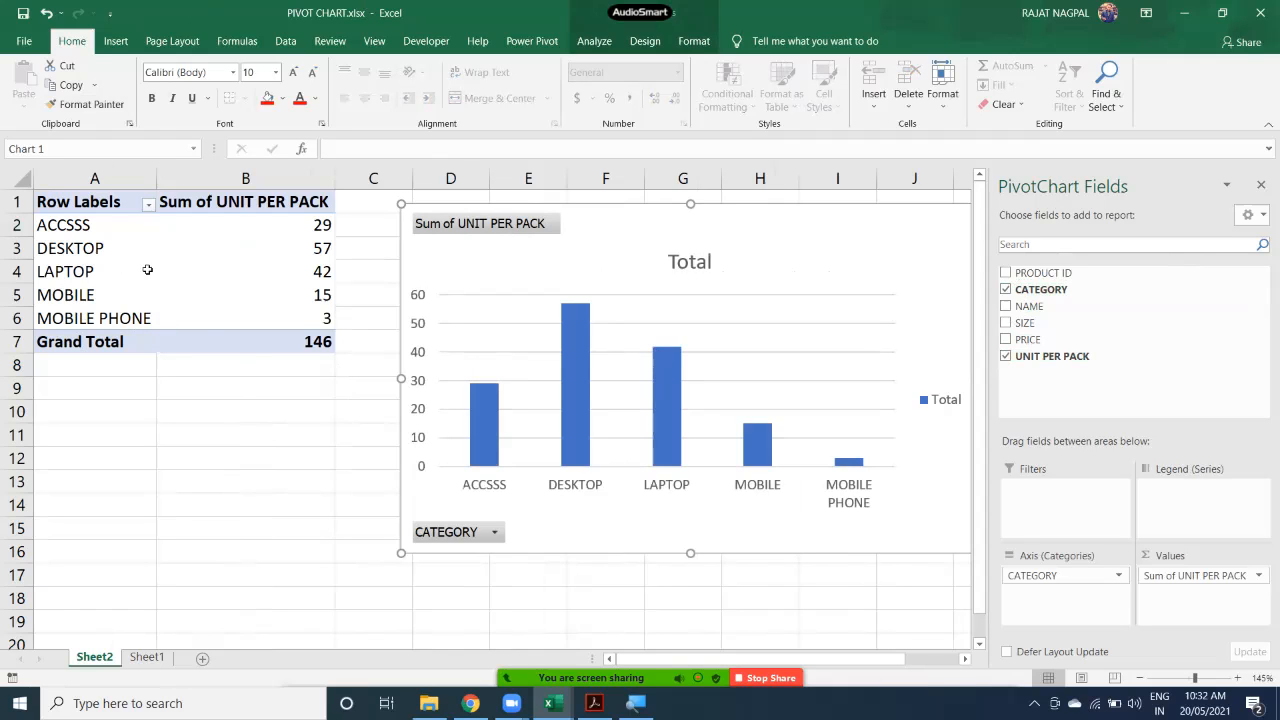
# Place the PivotChart right beside the pivot table, hide the field list and enlarge the chart.
pyautogui.moveTo(50, 227); pyautogui.dragTo(184, 228)
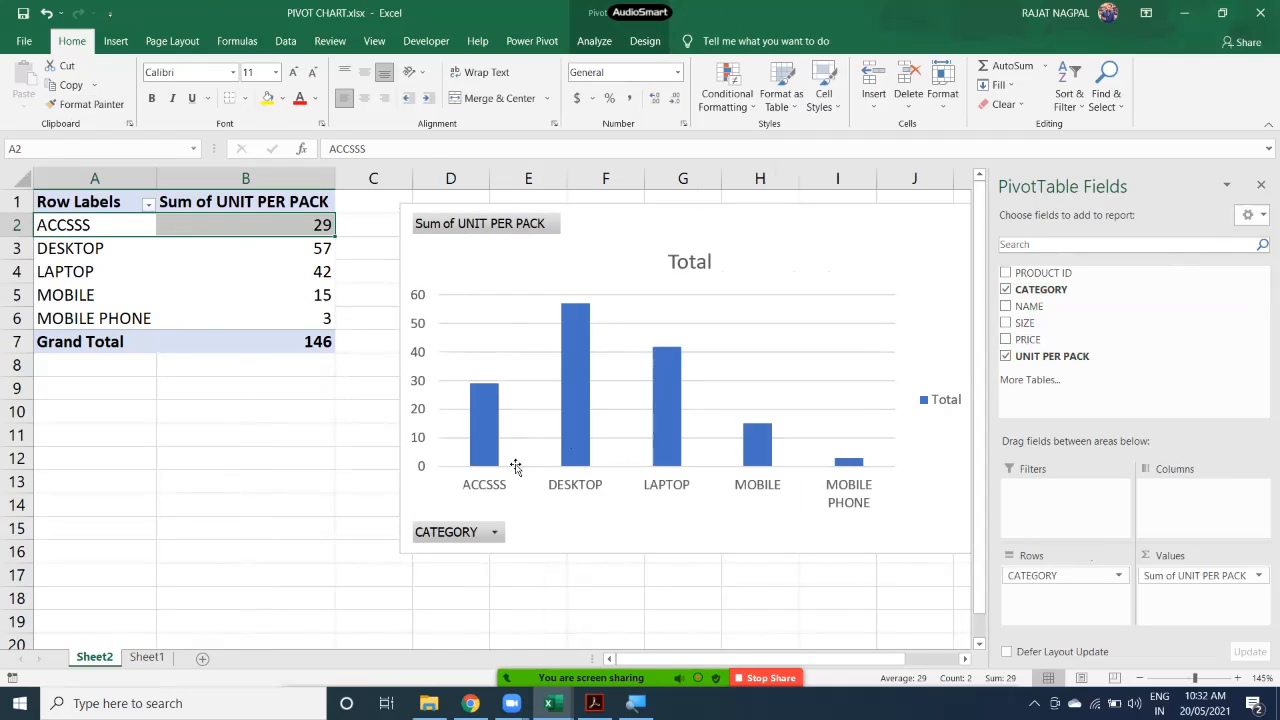
pyautogui.moveTo(517, 272); pyautogui.dragTo(466, 261)
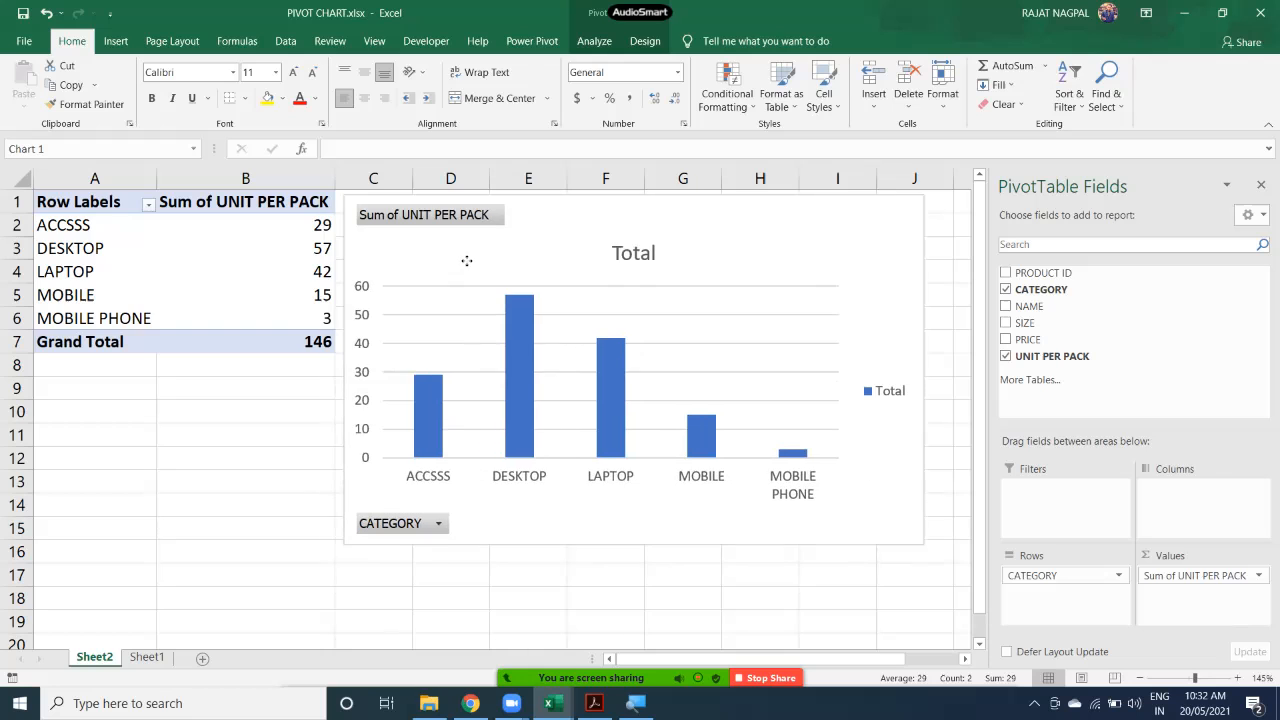
pyautogui.scroll(3, 486, 240)
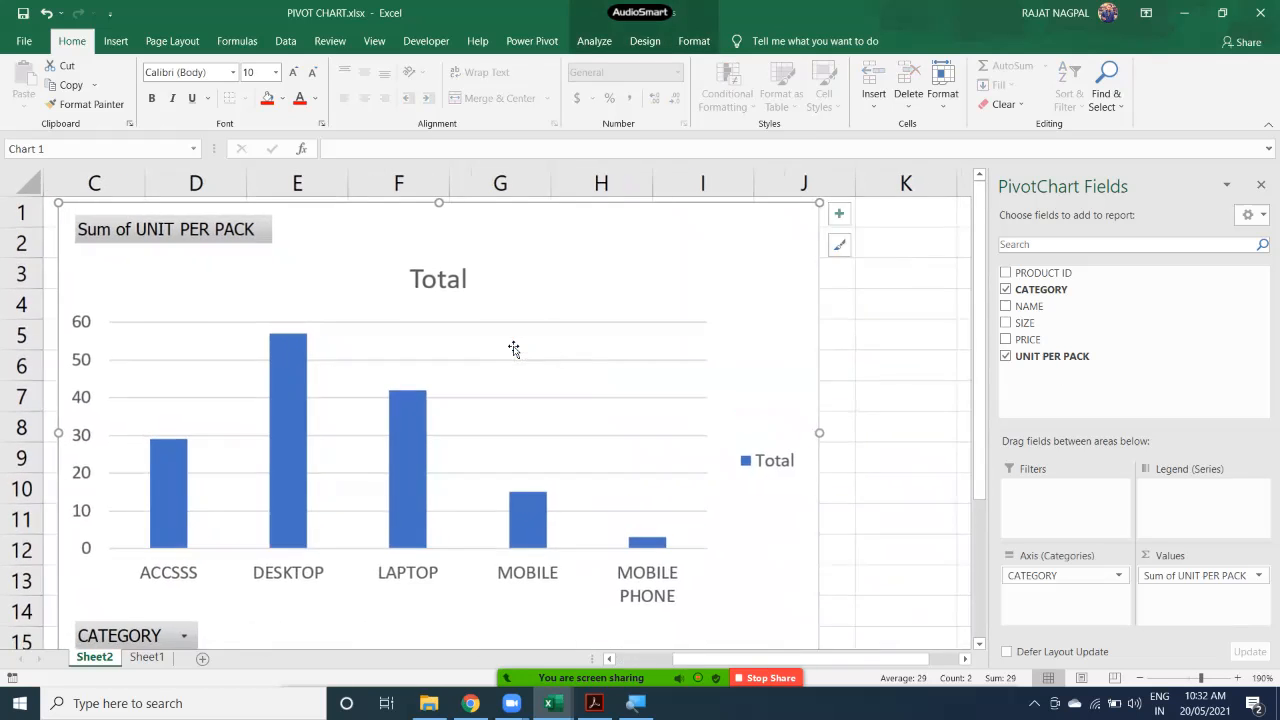
pyautogui.scroll(-3, 513, 348)
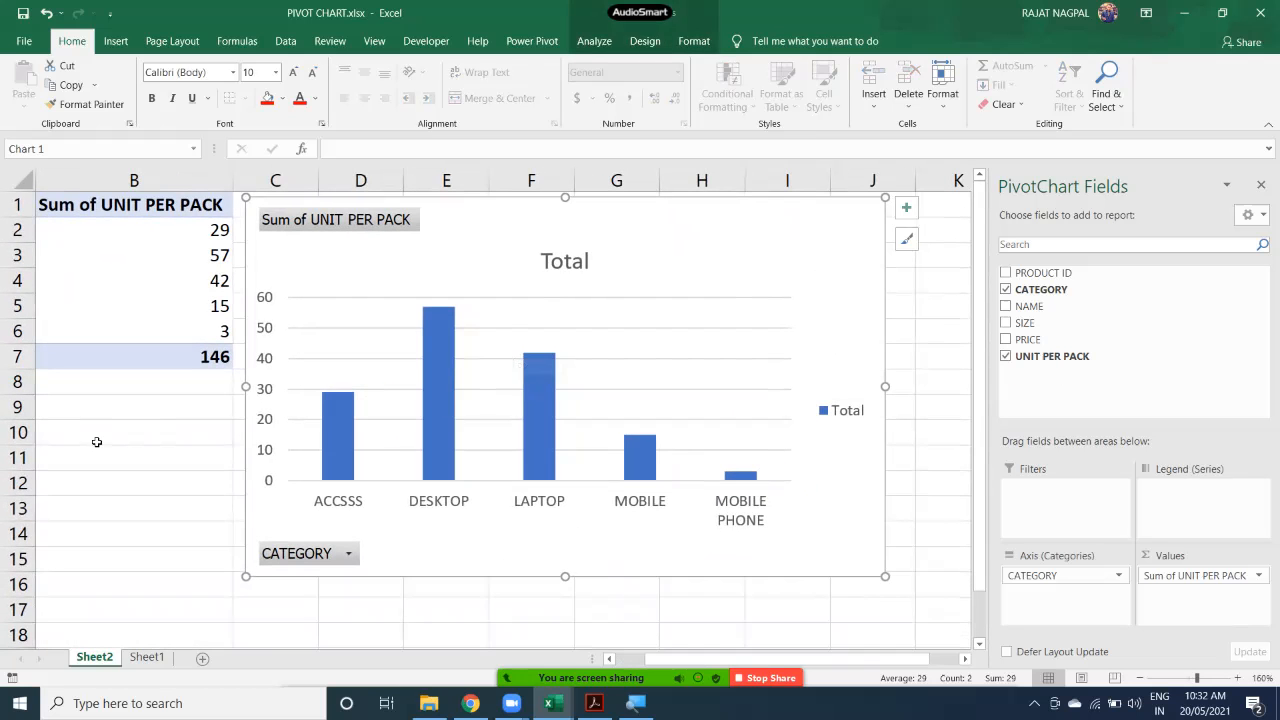
pyautogui.click(97, 442)
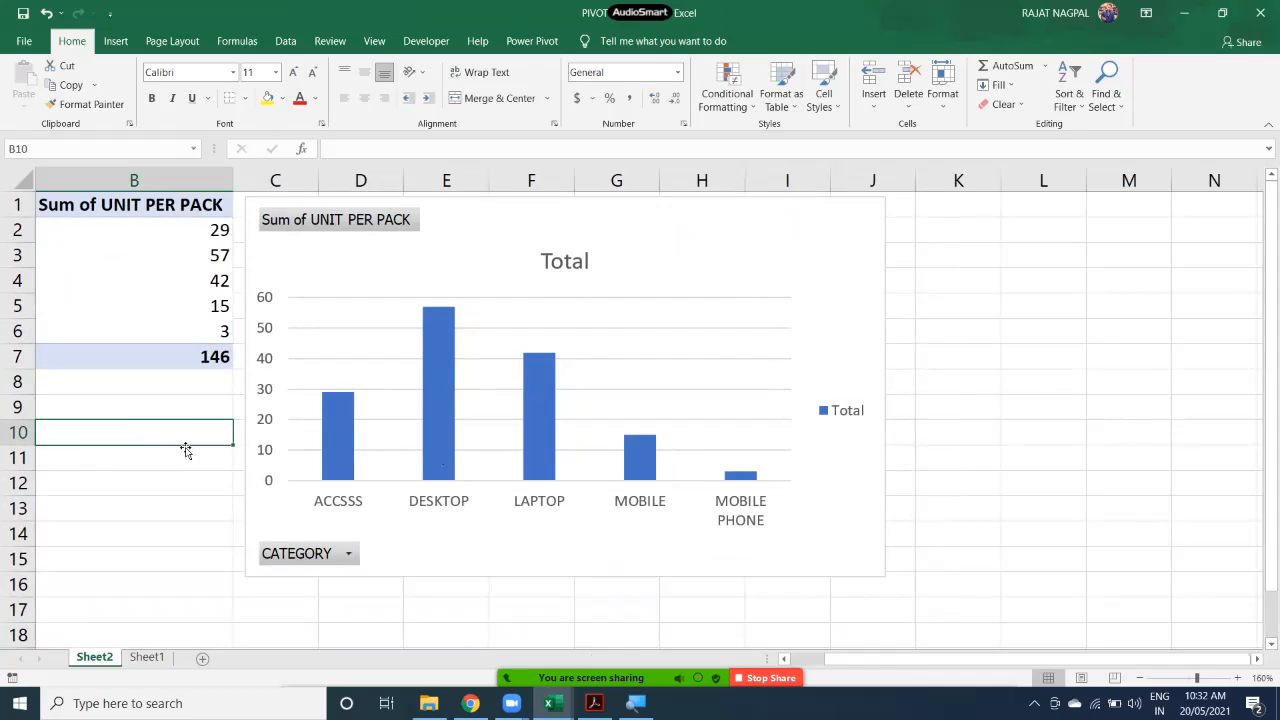
pyautogui.press('Left')
pyautogui.click(1005, 548)
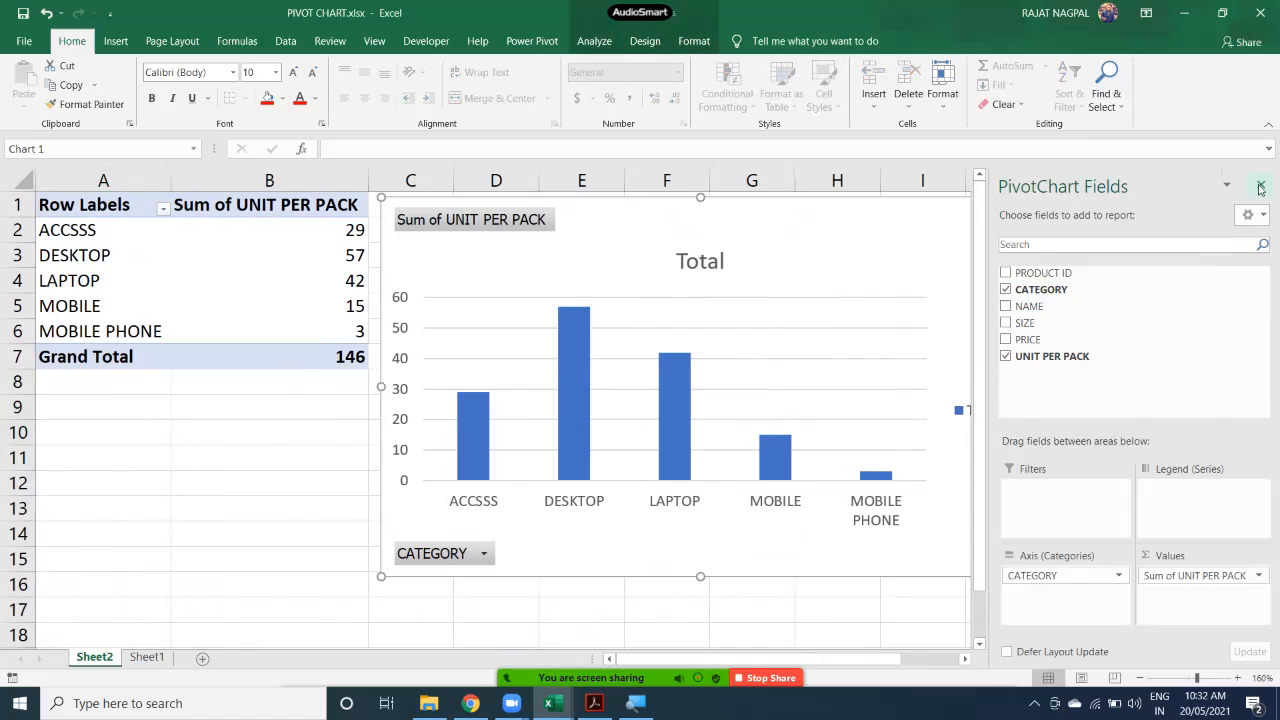
pyautogui.click(1260, 188)
pyautogui.moveTo(1018, 577); pyautogui.dragTo(1108, 618)
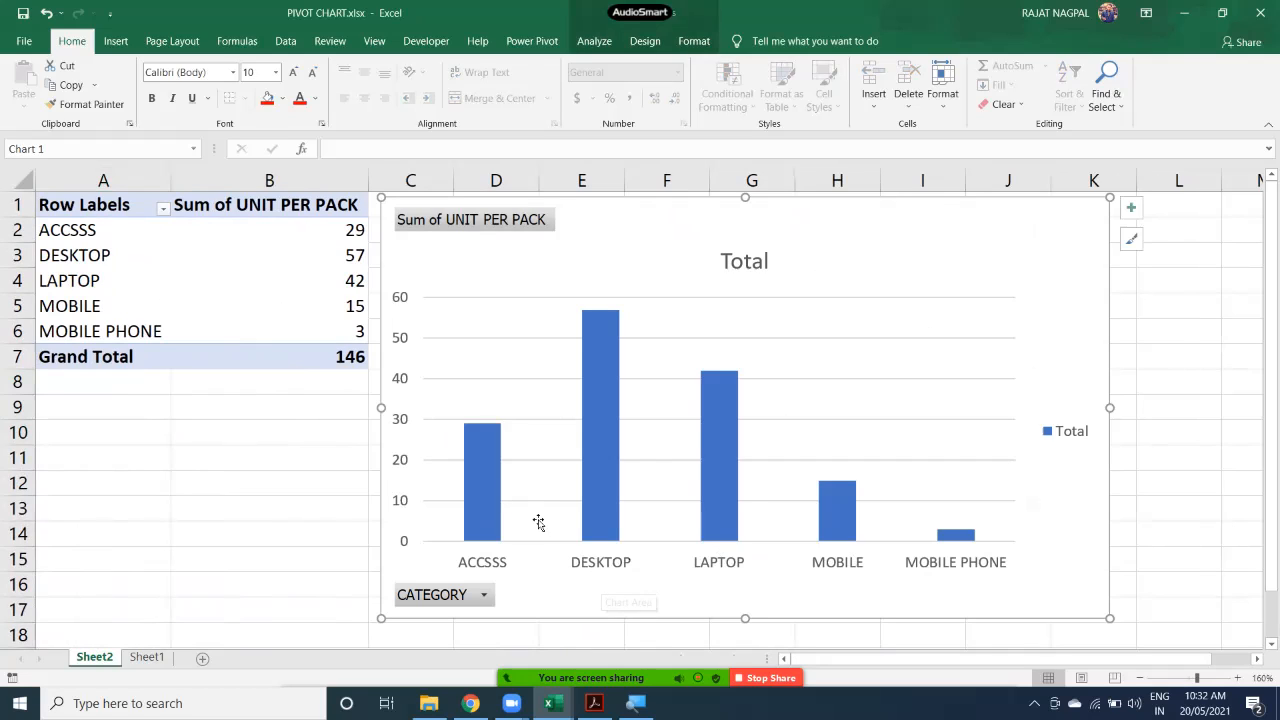
# Examine the regular UNIT PER PACK column chart beside the product table on Sheet1.
pyautogui.click(150, 659)
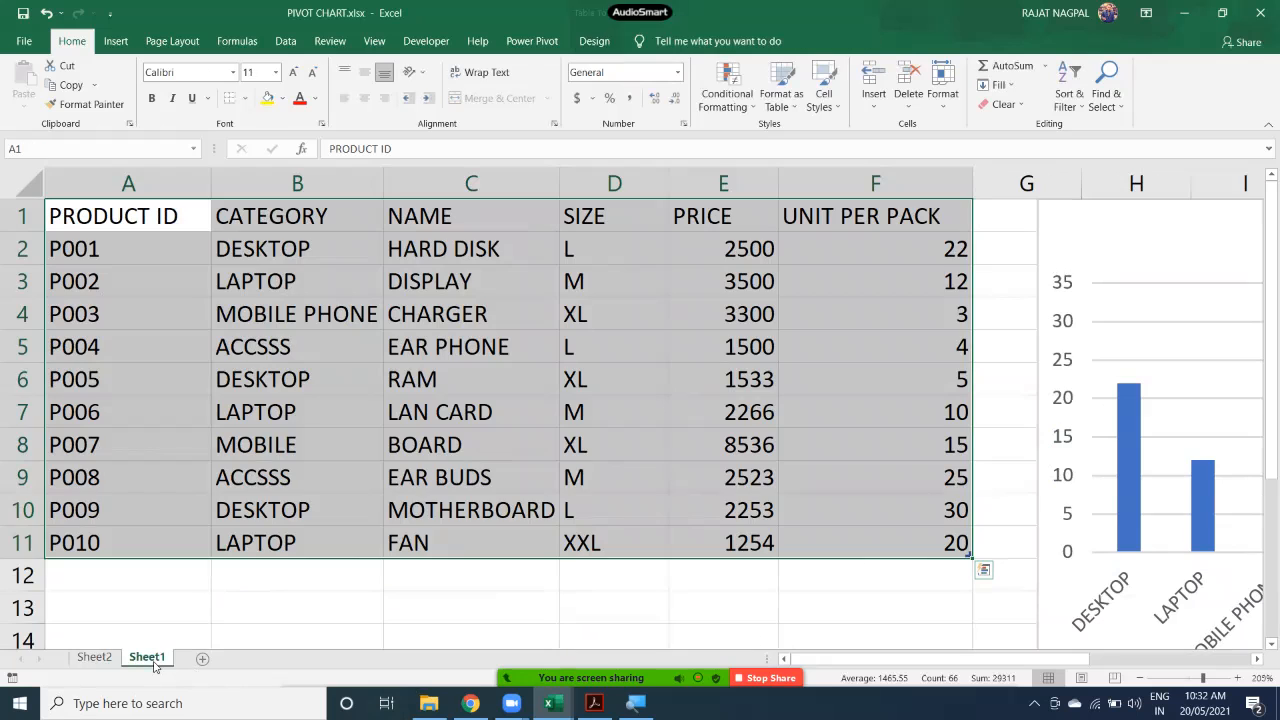
pyautogui.click(1070, 245)
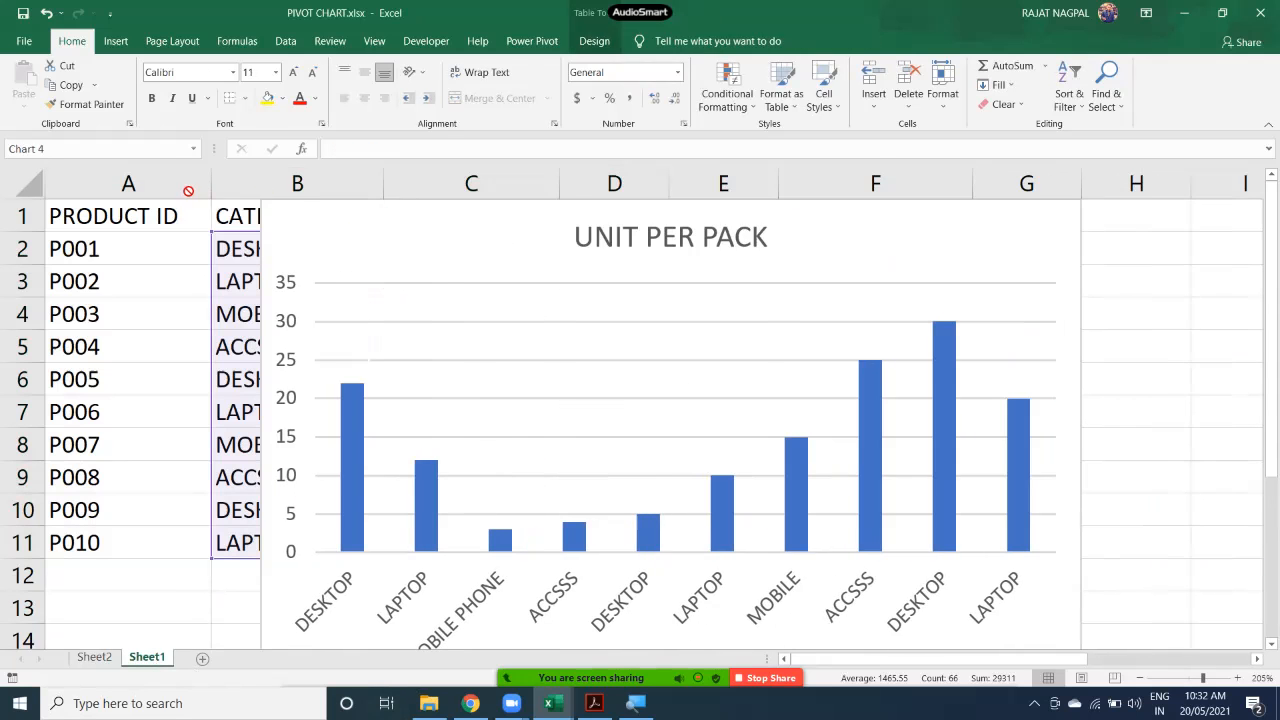
pyautogui.click(1006, 550)
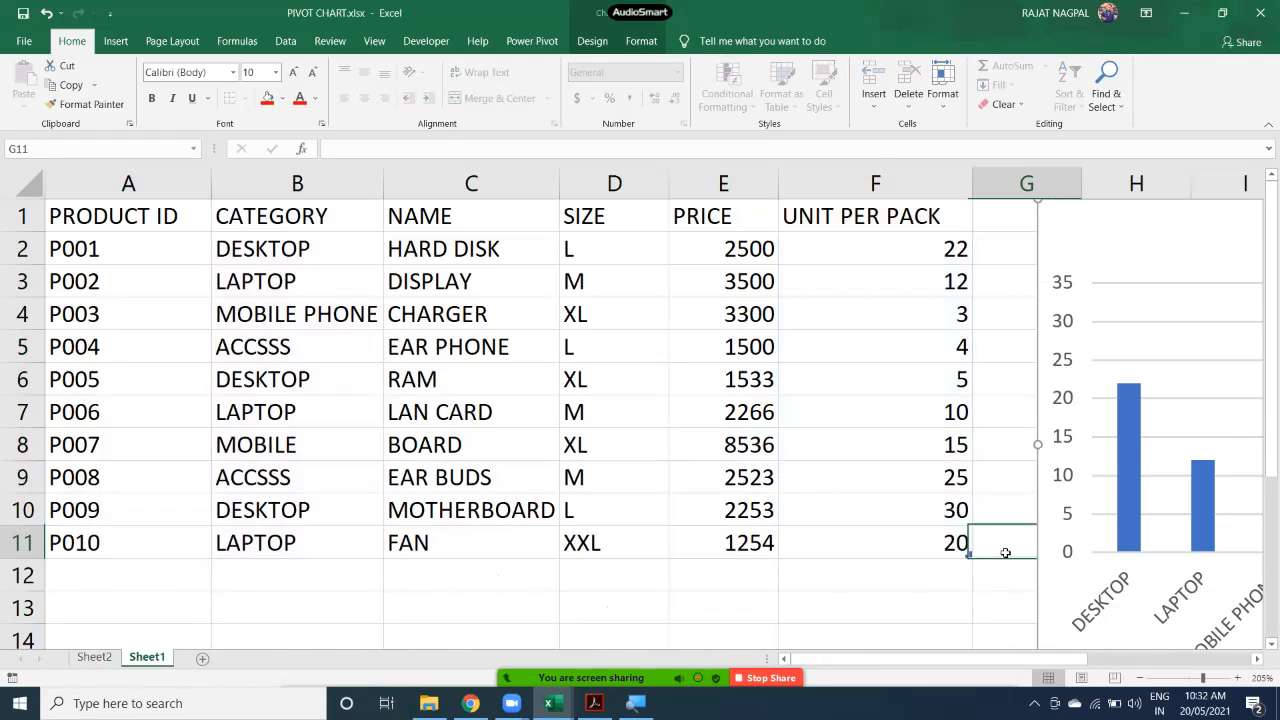
pyautogui.press('Right')
pyautogui.press('Right')
pyautogui.press('Right')
pyautogui.press('Right')
pyautogui.press('Right')
pyautogui.press('Right')
pyautogui.press('Right')
pyautogui.press('Right')
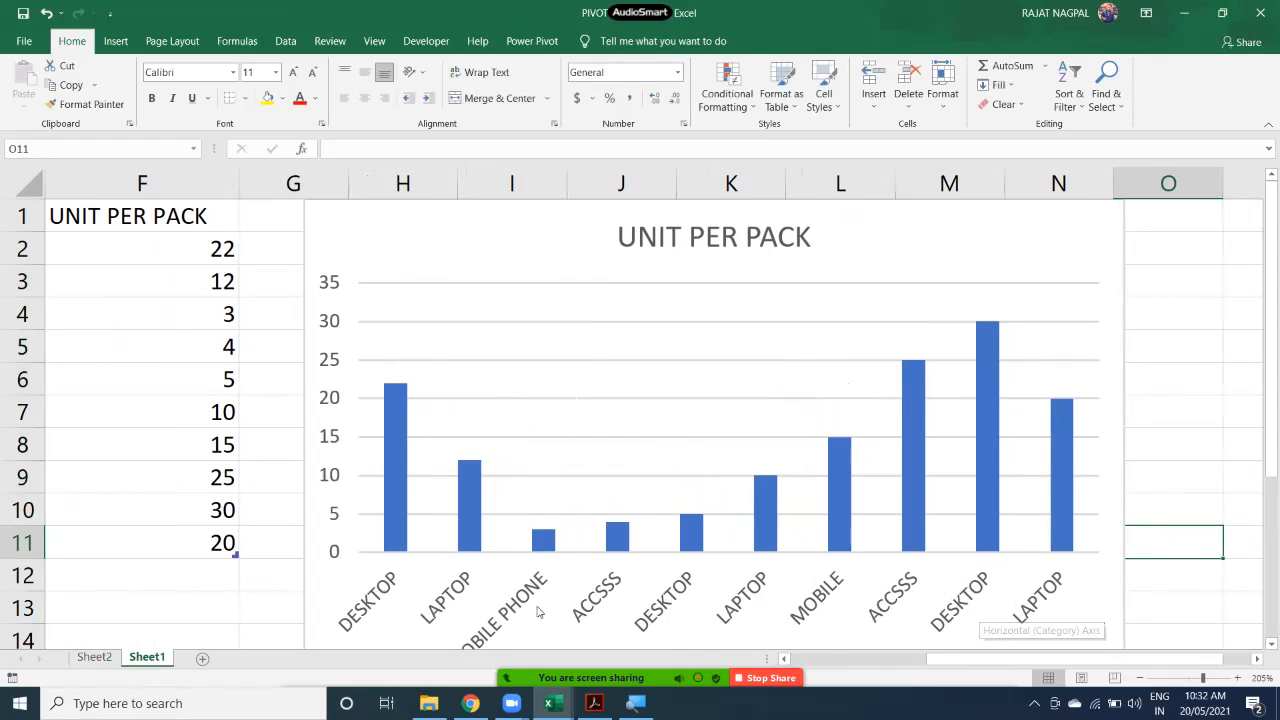
# Compare the repeated CATEGORY entries B2:B11 and the regular chart on Sheet1 with the pivot table and PivotChart on Sheet2.
pyautogui.click(114, 320)
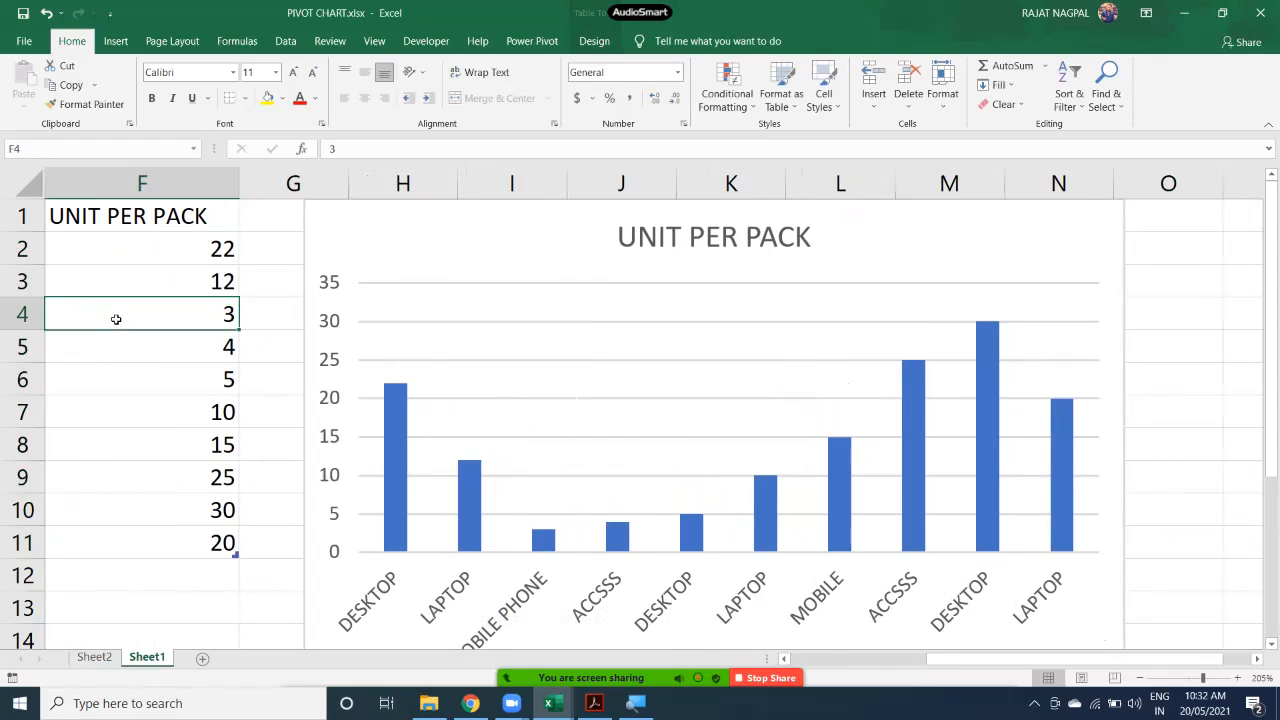
pyautogui.press('Left')
pyautogui.press('Left')
pyautogui.press('Left')
pyautogui.press('Left')
pyautogui.press('Left')
pyautogui.moveTo(240, 255); pyautogui.dragTo(251, 540)
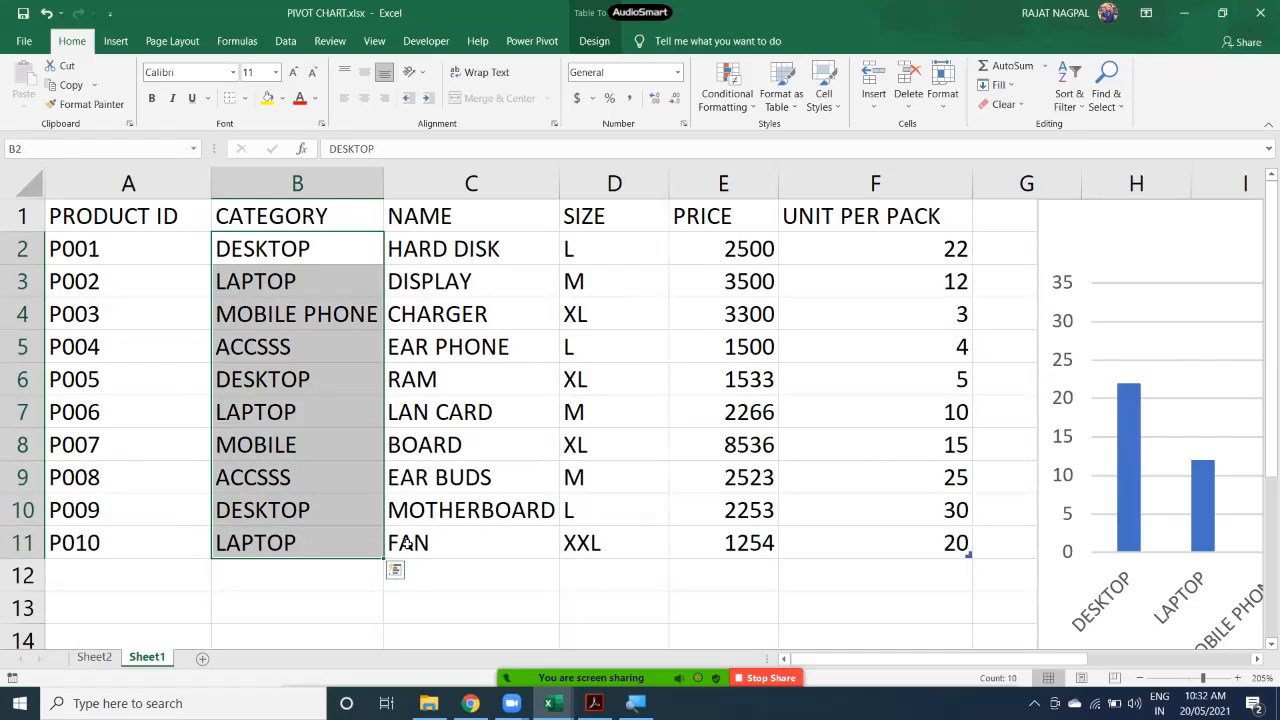
pyautogui.click(1100, 258)
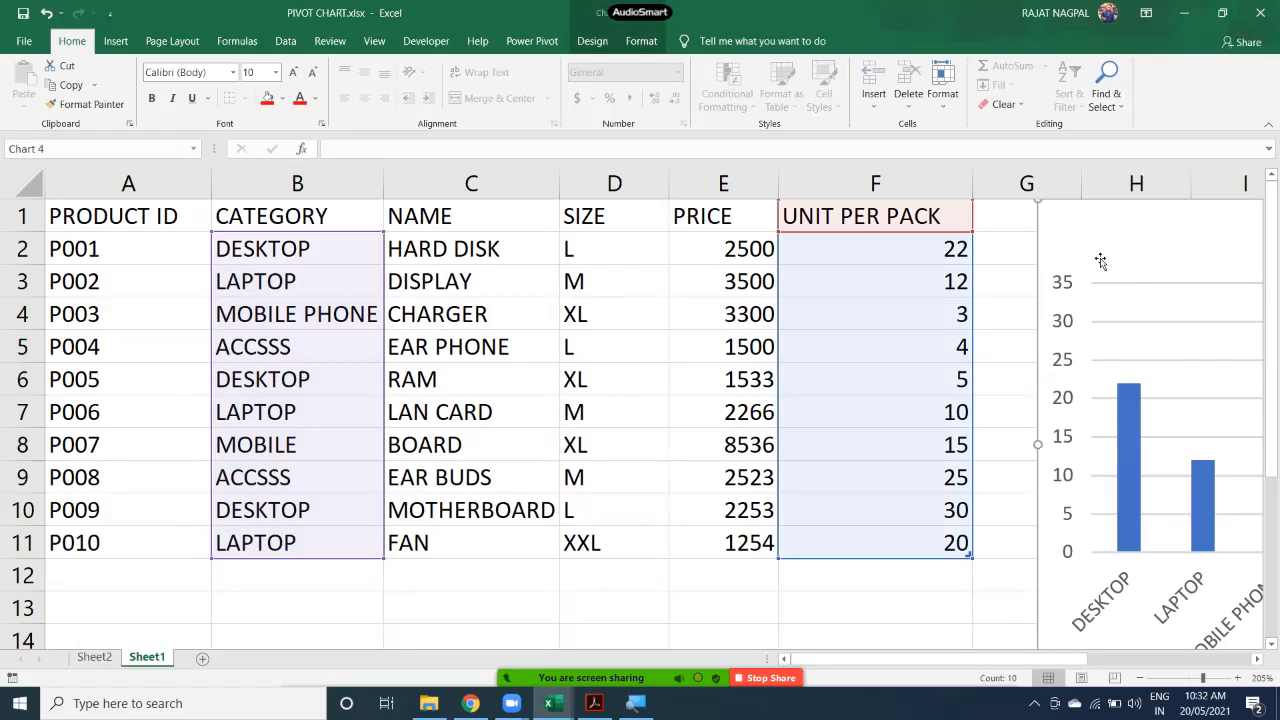
pyautogui.click(95, 656)
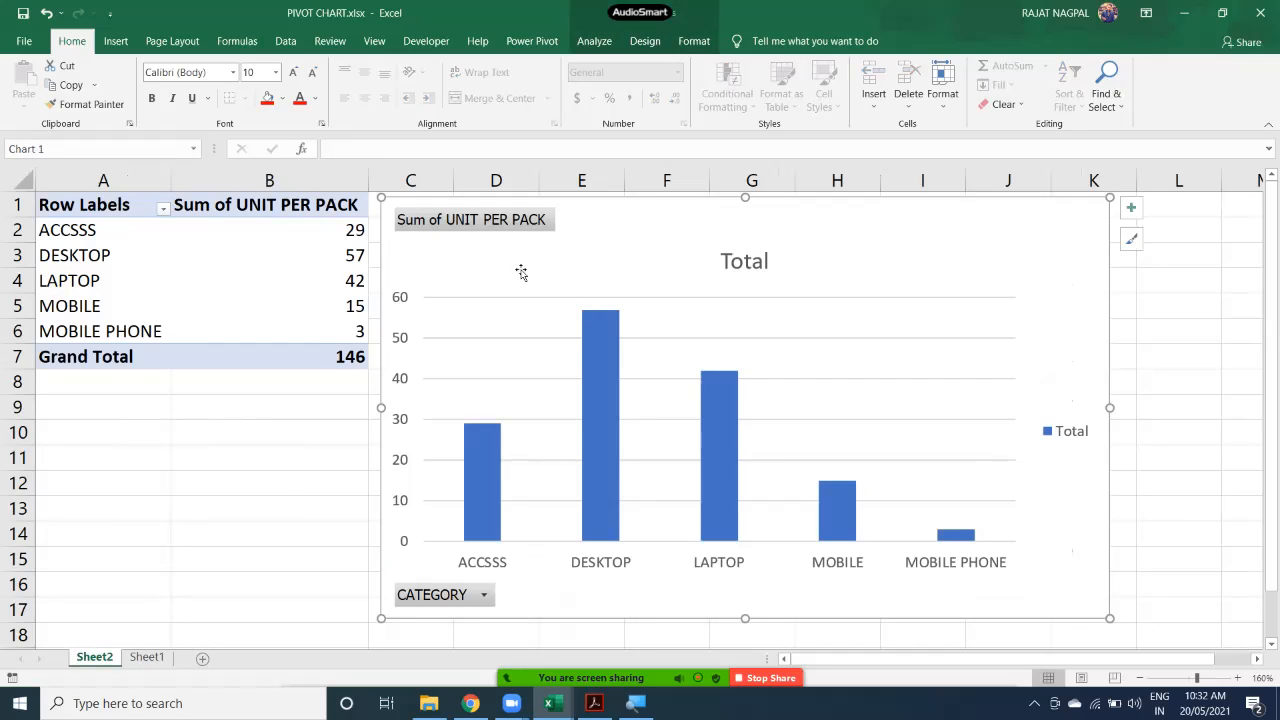
pyautogui.moveTo(95, 238); pyautogui.dragTo(309, 357)
pyautogui.click(625, 267)
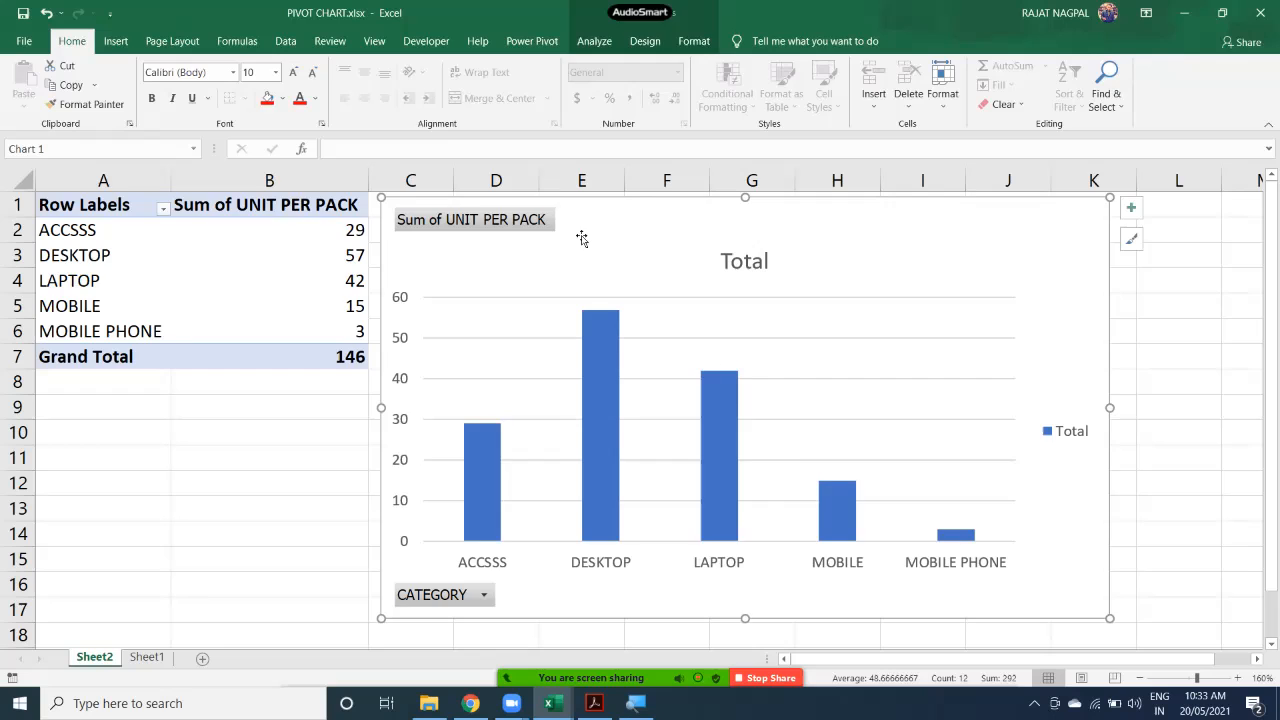
# Delete the PivotChart and its pivot table from Sheet2, and remove the sheet from the workbook.
pyautogui.press('Delete')
pyautogui.moveTo(334, 400); pyautogui.dragTo(100, 205)
pyautogui.press('Delete')
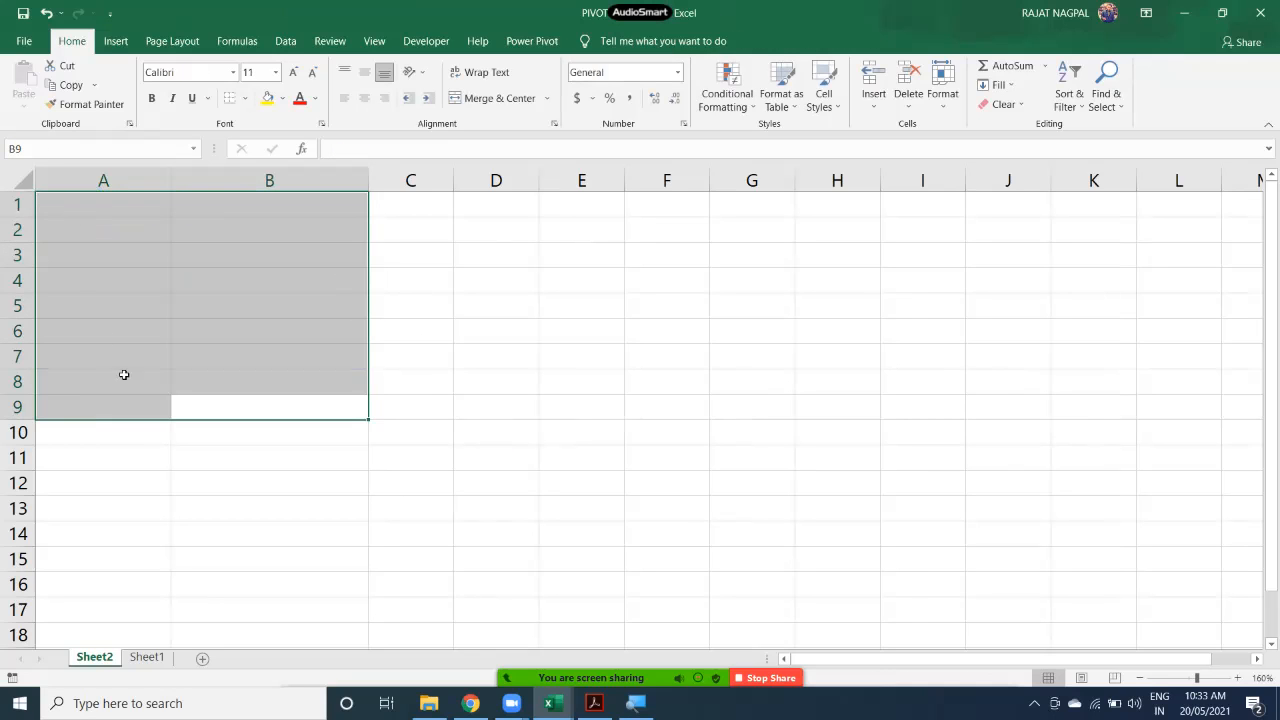
pyautogui.rightClick(95, 658)
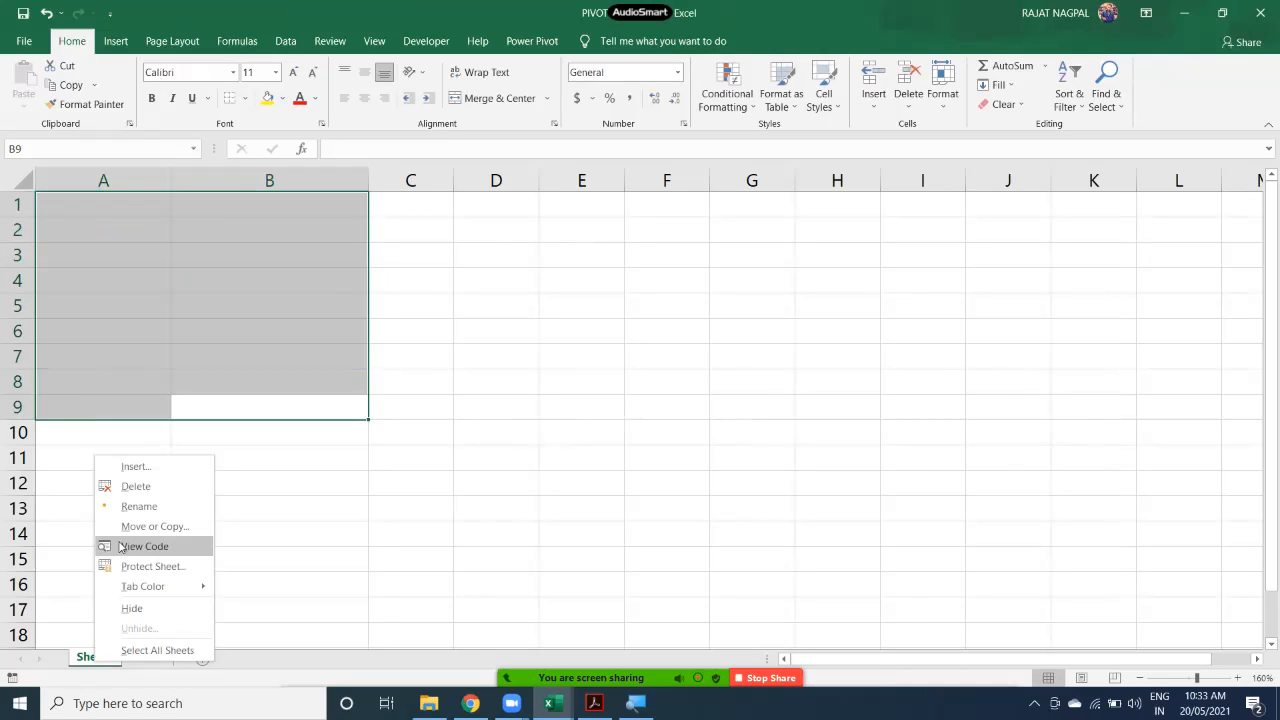
pyautogui.click(125, 486)
pyautogui.click(628, 399)
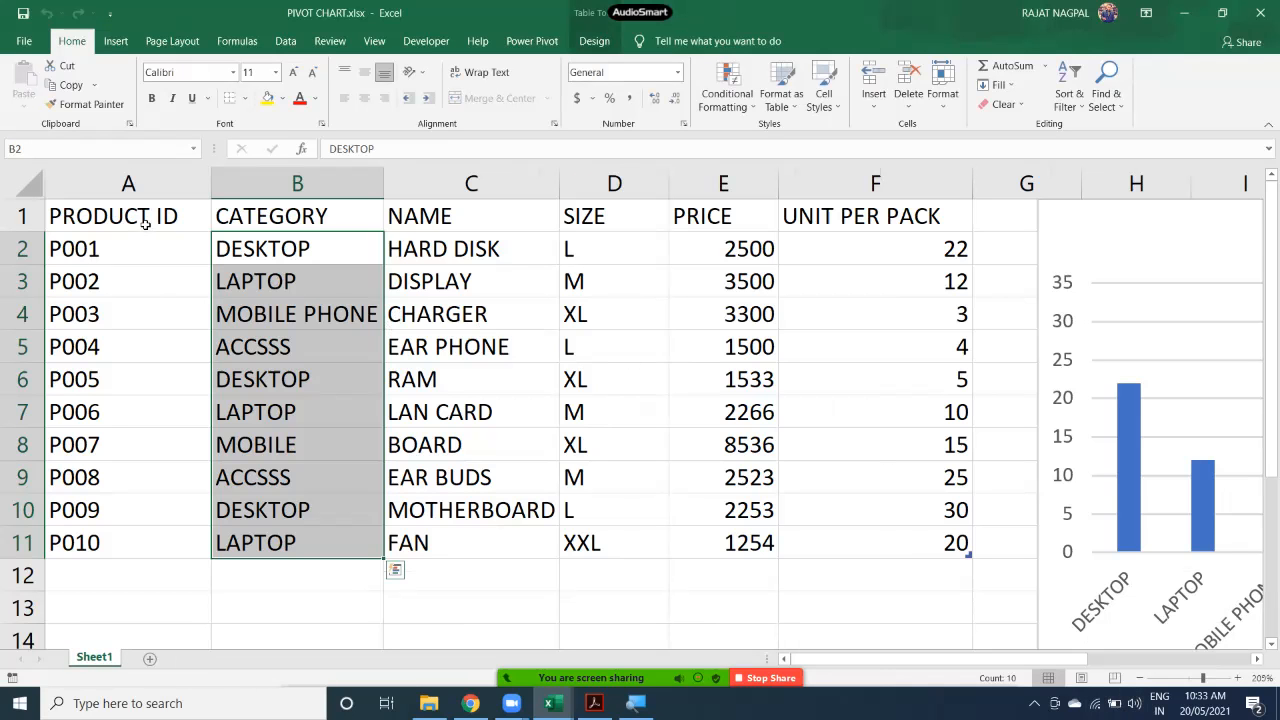
# Review the regular UNIT PER PACK chart on Sheet1 and the insertable column chart types, and return to the product table.
pyautogui.click(1016, 340)
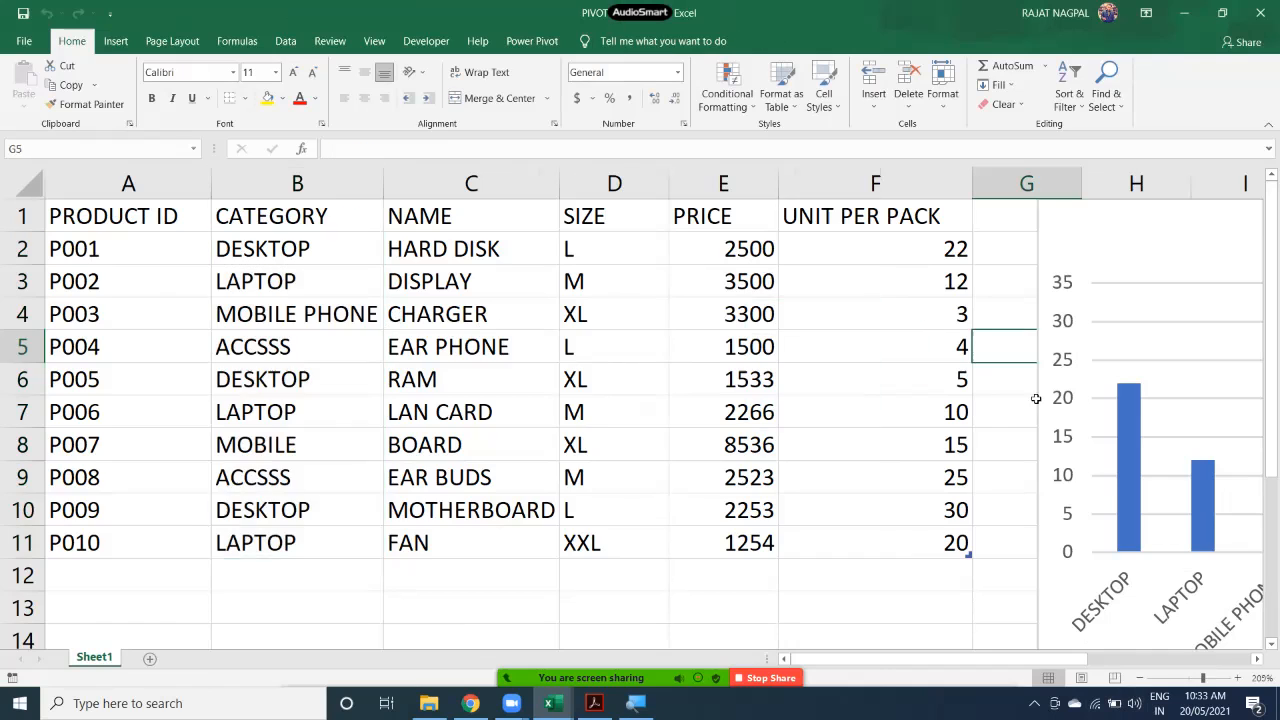
pyautogui.moveTo(1016, 668); pyautogui.dragTo(1163, 623)
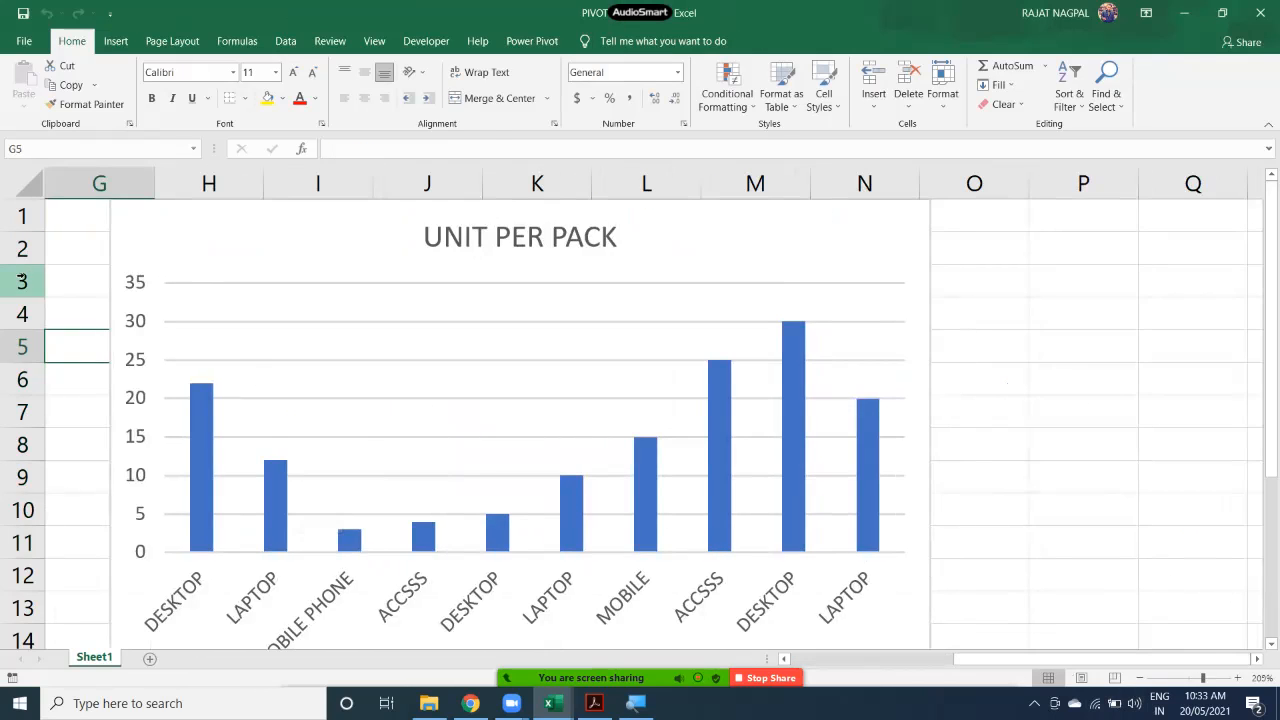
pyautogui.click(115, 41)
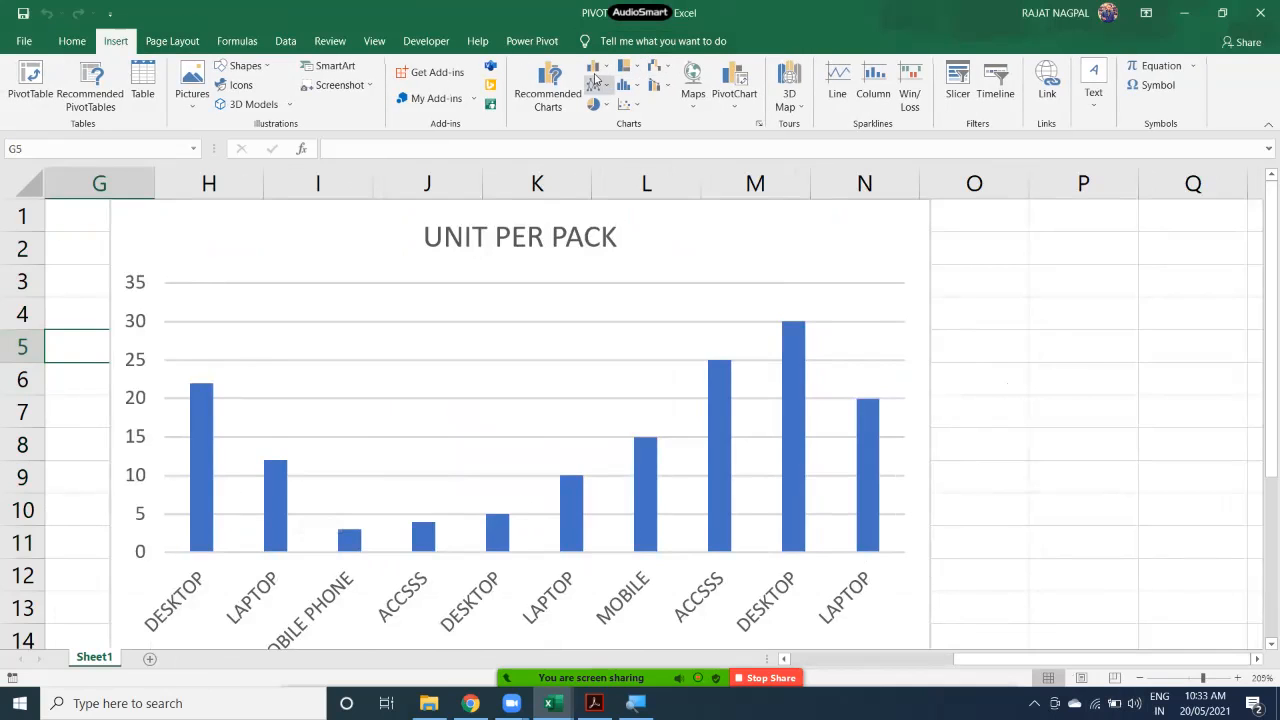
pyautogui.click(596, 66)
pyautogui.click(1082, 339)
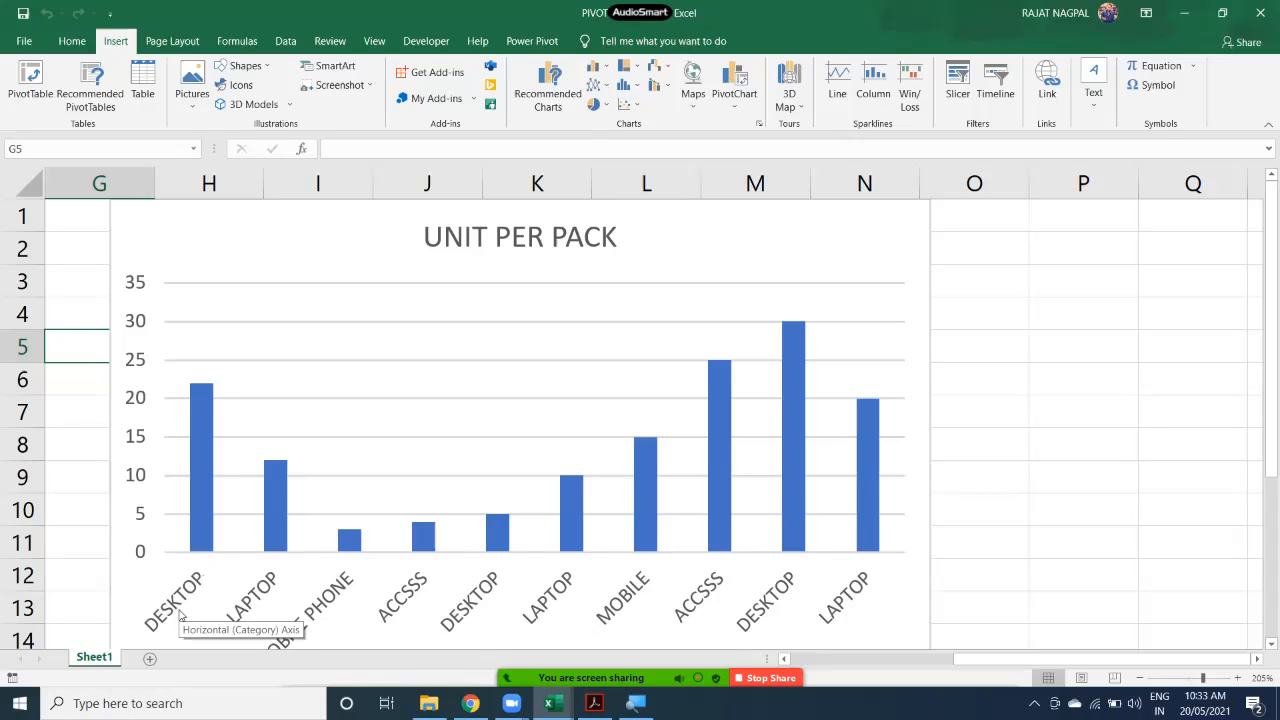
pyautogui.click(66, 316)
pyautogui.press('Left')
pyautogui.press('Left')
pyautogui.press('Left')
pyautogui.press('Left')
pyautogui.press('Left')
pyautogui.press('Left')
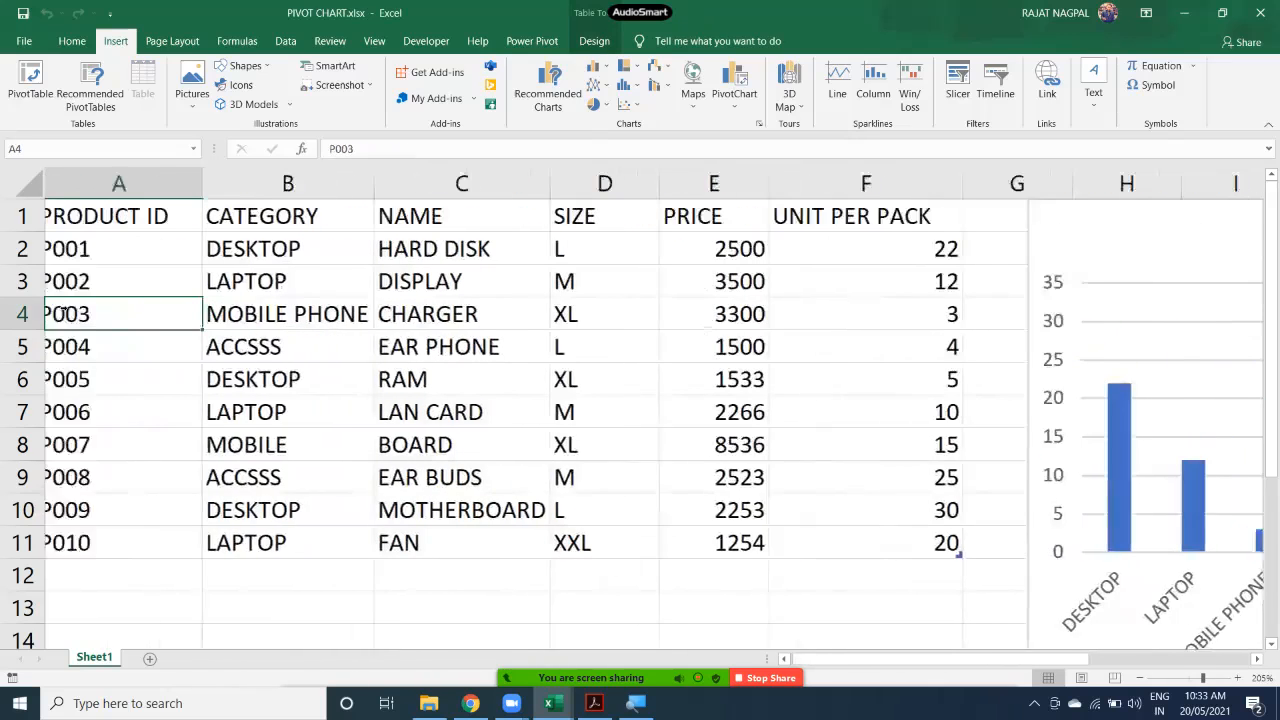
# Insert a PivotChart based on the PRODUCT table, range A1:F11, on a new worksheet.
pyautogui.moveTo(115, 215); pyautogui.dragTo(900, 543)
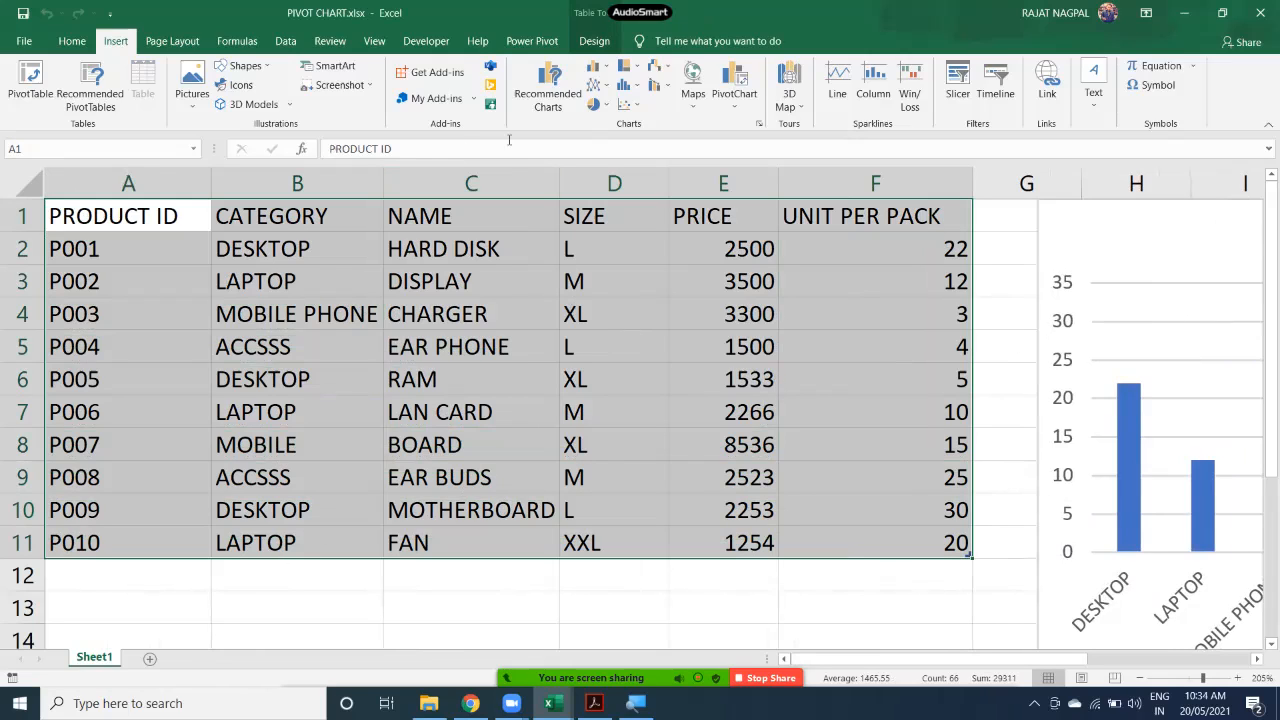
pyautogui.click(738, 104)
pyautogui.click(753, 128)
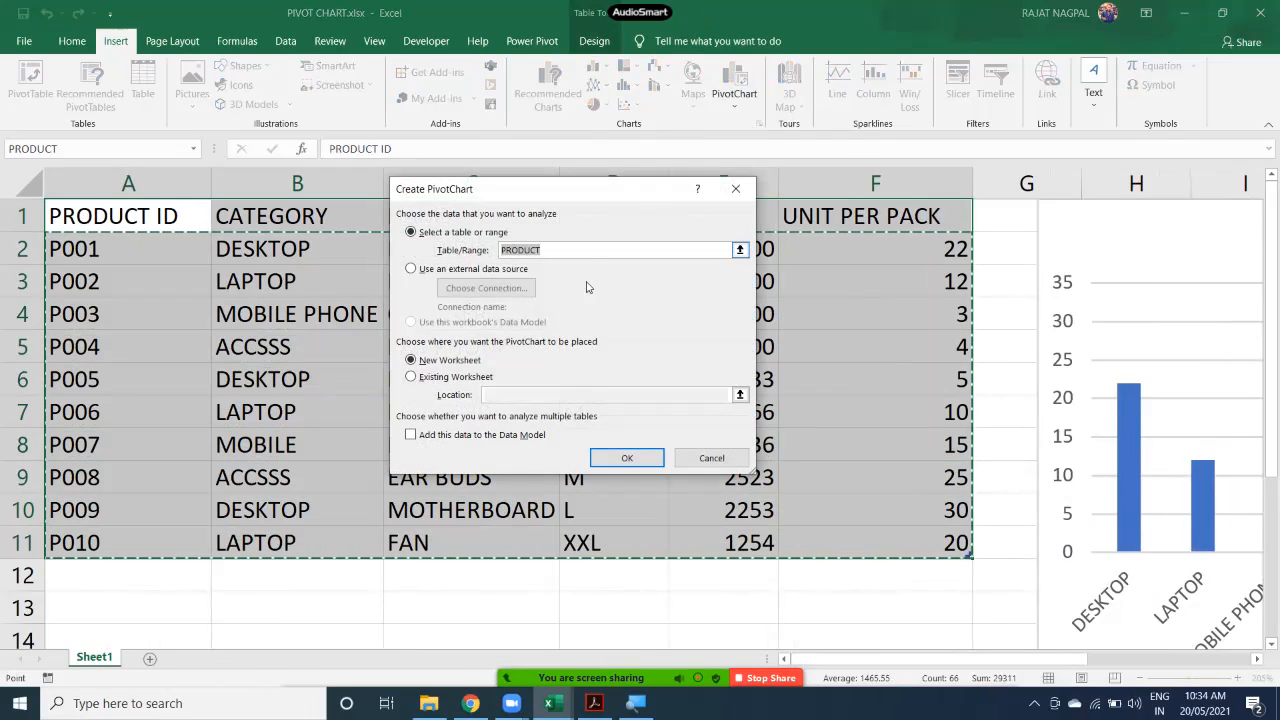
pyautogui.click(450, 362)
pyautogui.click(627, 457)
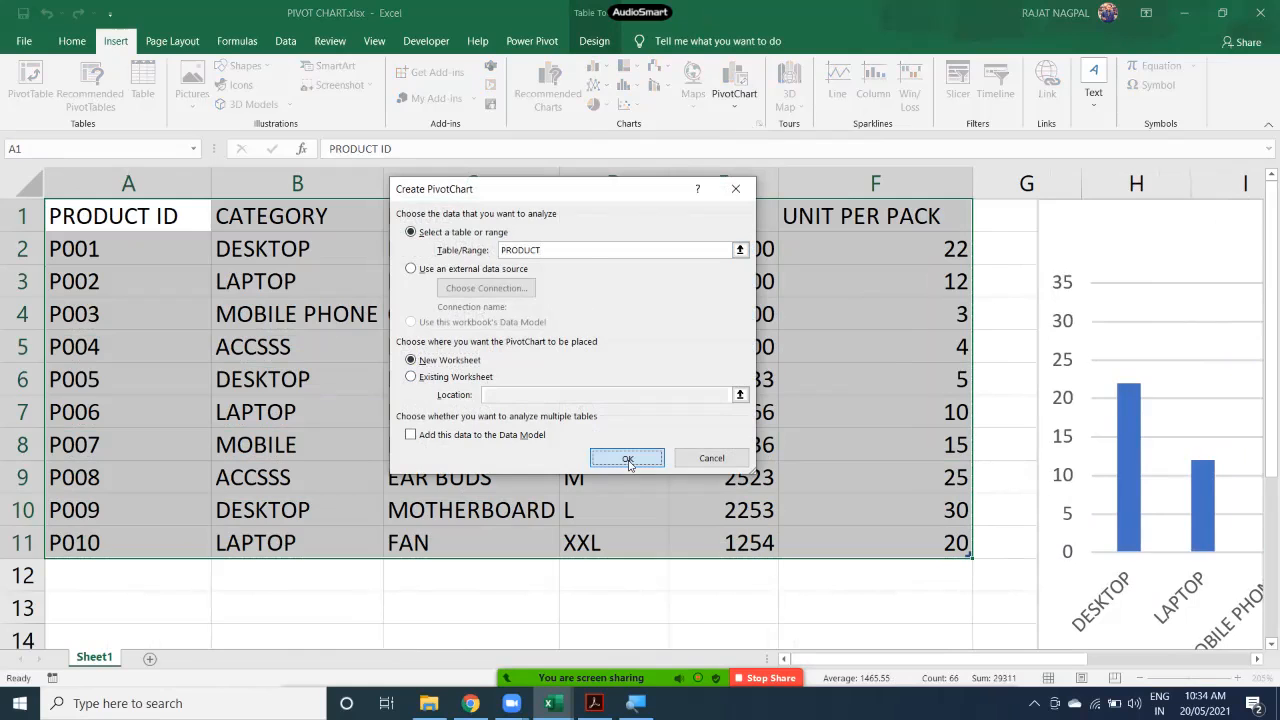
# Add CATEGORY as the axis and UNIT PER PACK as the summed values of the new PivotChart.
pyautogui.scroll(2, 731, 366)
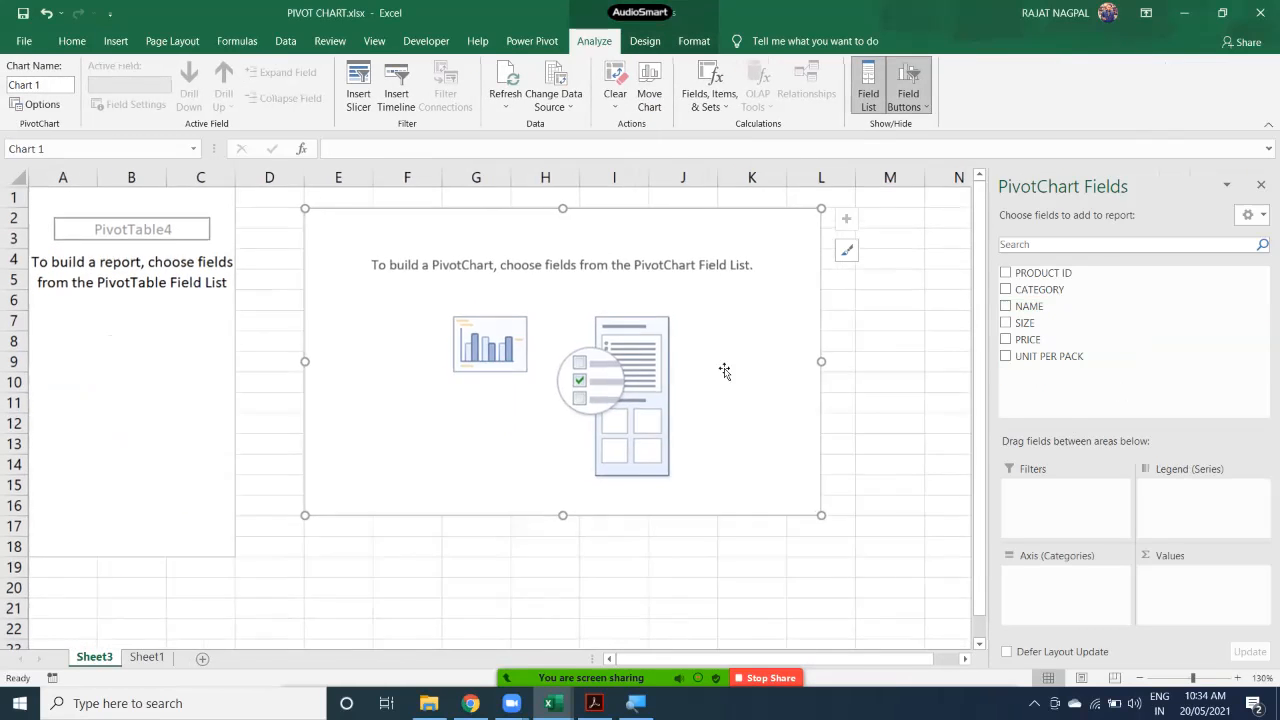
pyautogui.click(1006, 290)
pyautogui.click(1006, 356)
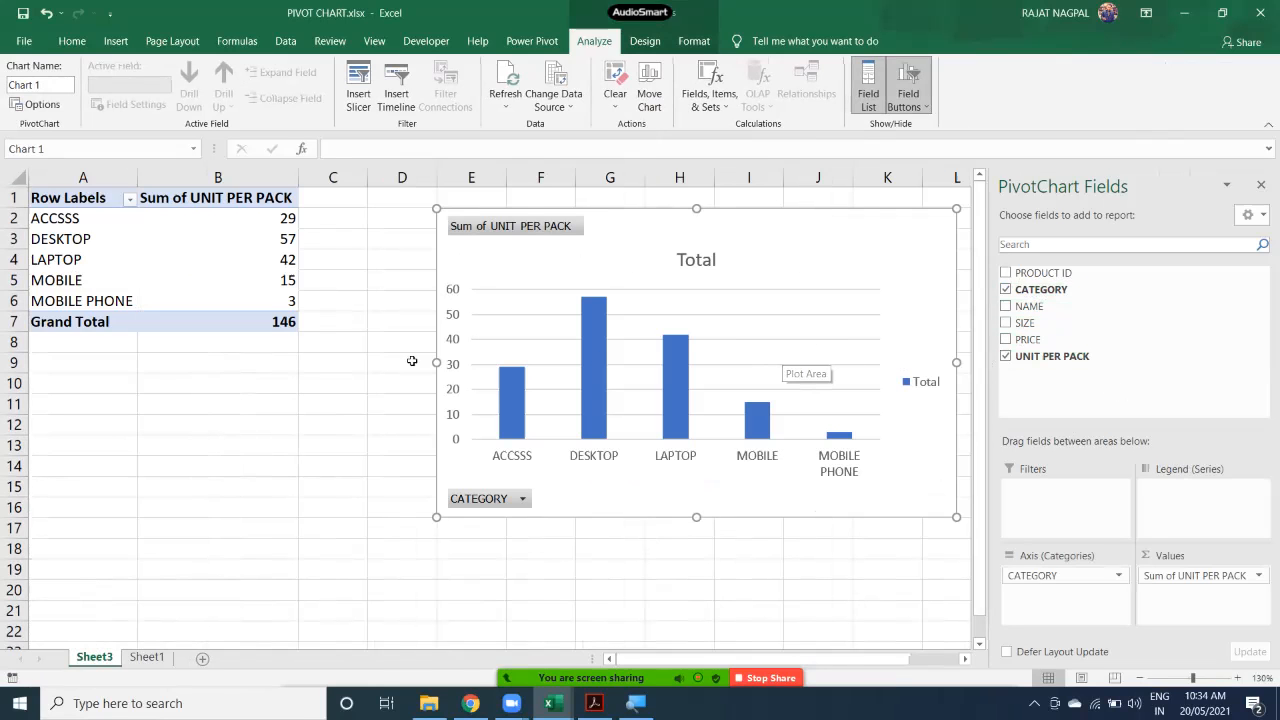
# Review the new PivotChart against its pivot table in A1:B7, and move the chart close beside the table.
pyautogui.scroll(1, 327, 384)
pyautogui.scroll(2, 362, 386)
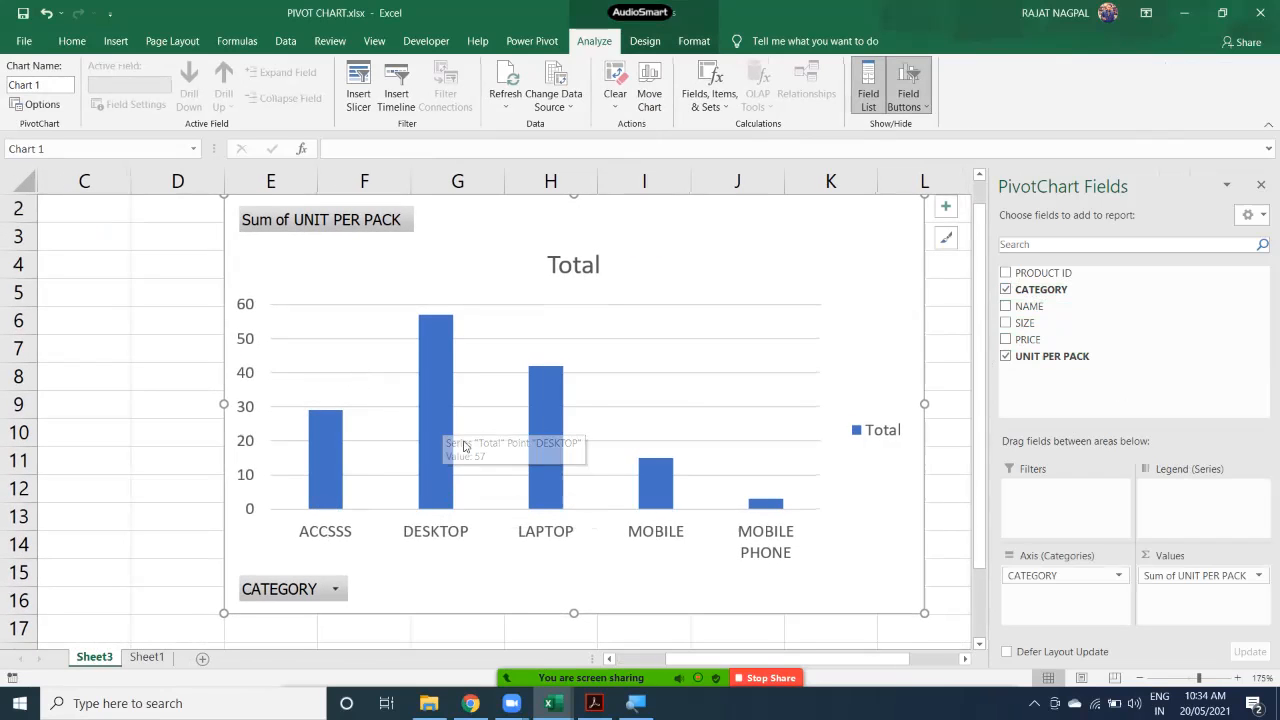
pyautogui.click(172, 313)
pyautogui.press('Left')
pyautogui.press('Left')
pyautogui.press('Left')
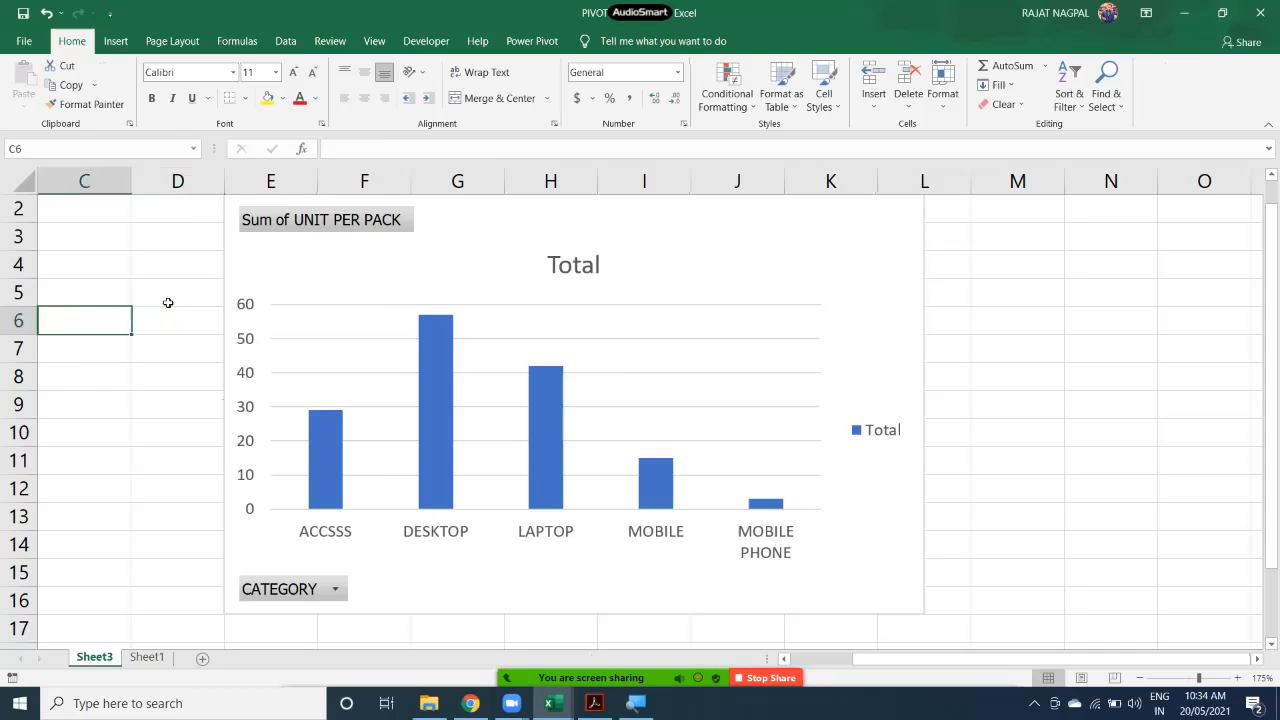
pyautogui.scroll(1, 112, 264)
pyautogui.click(110, 211)
pyautogui.moveTo(110, 211); pyautogui.dragTo(314, 366)
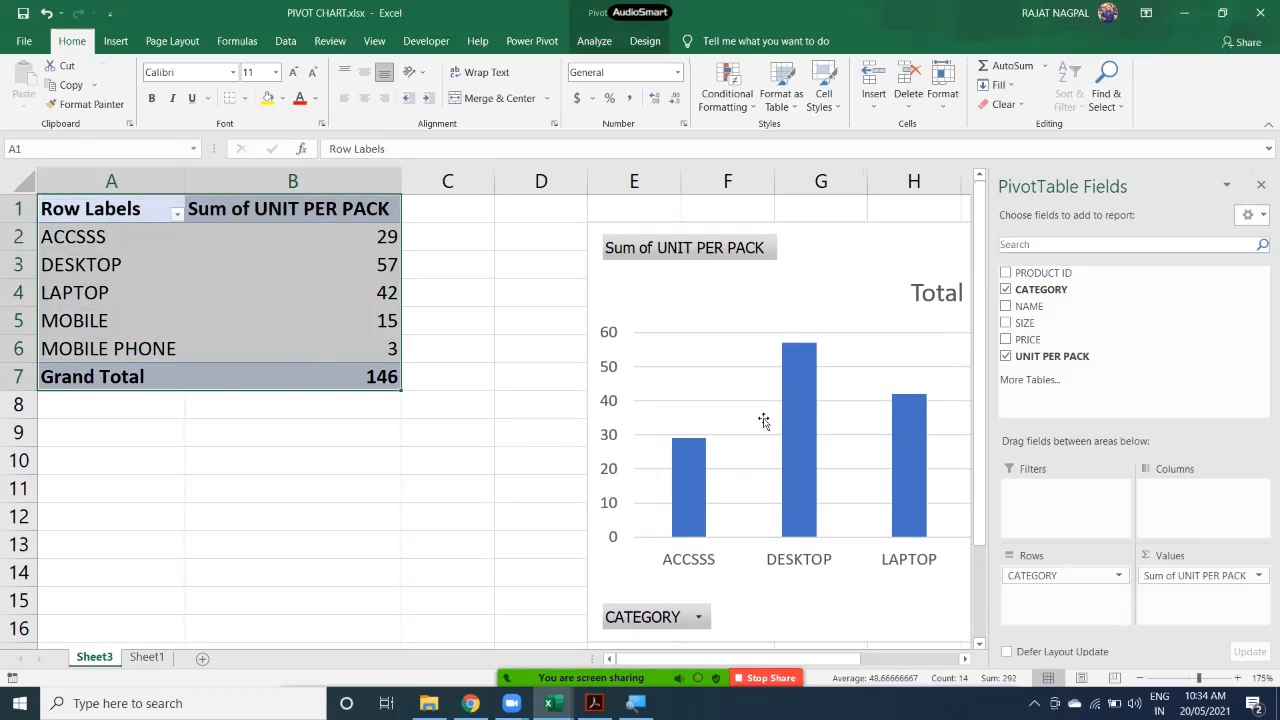
pyautogui.moveTo(792, 532)
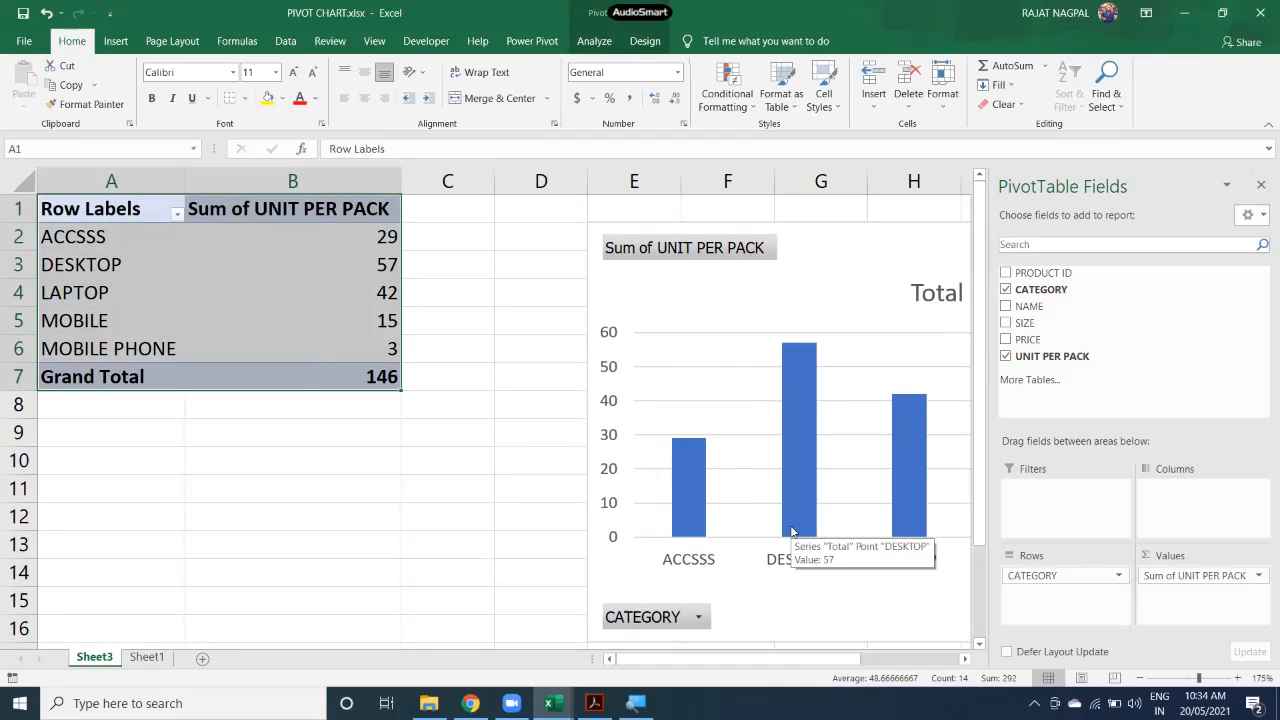
pyautogui.moveTo(631, 314); pyautogui.dragTo(478, 284)
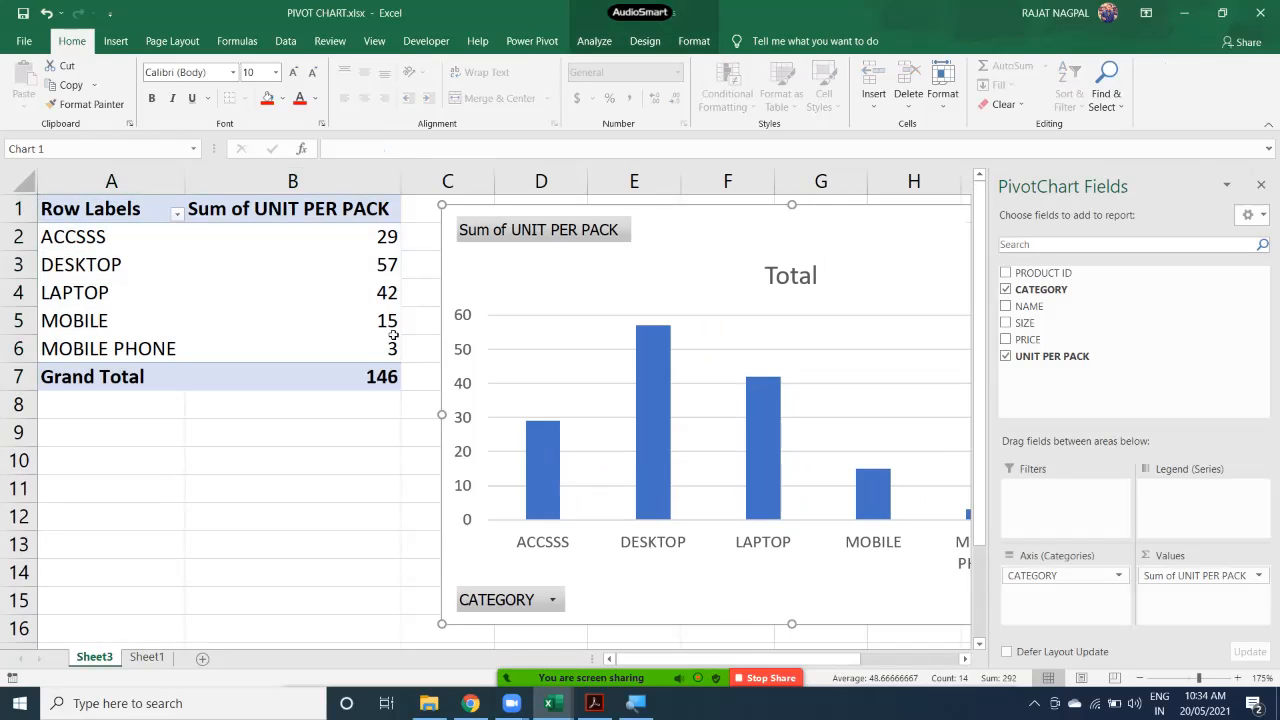
# Return to the product table on Sheet1 and review its SIZE, PRICE and UNIT PER PACK entries.
pyautogui.click(146, 657)
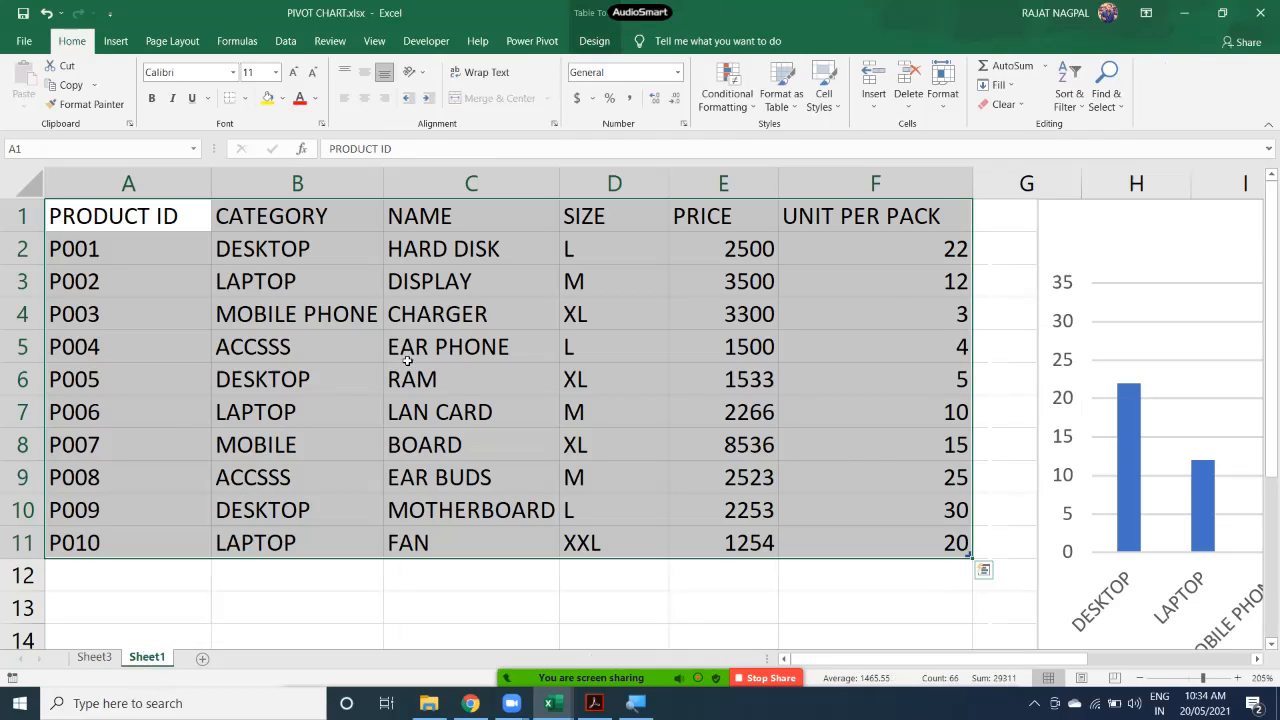
pyautogui.click(618, 316)
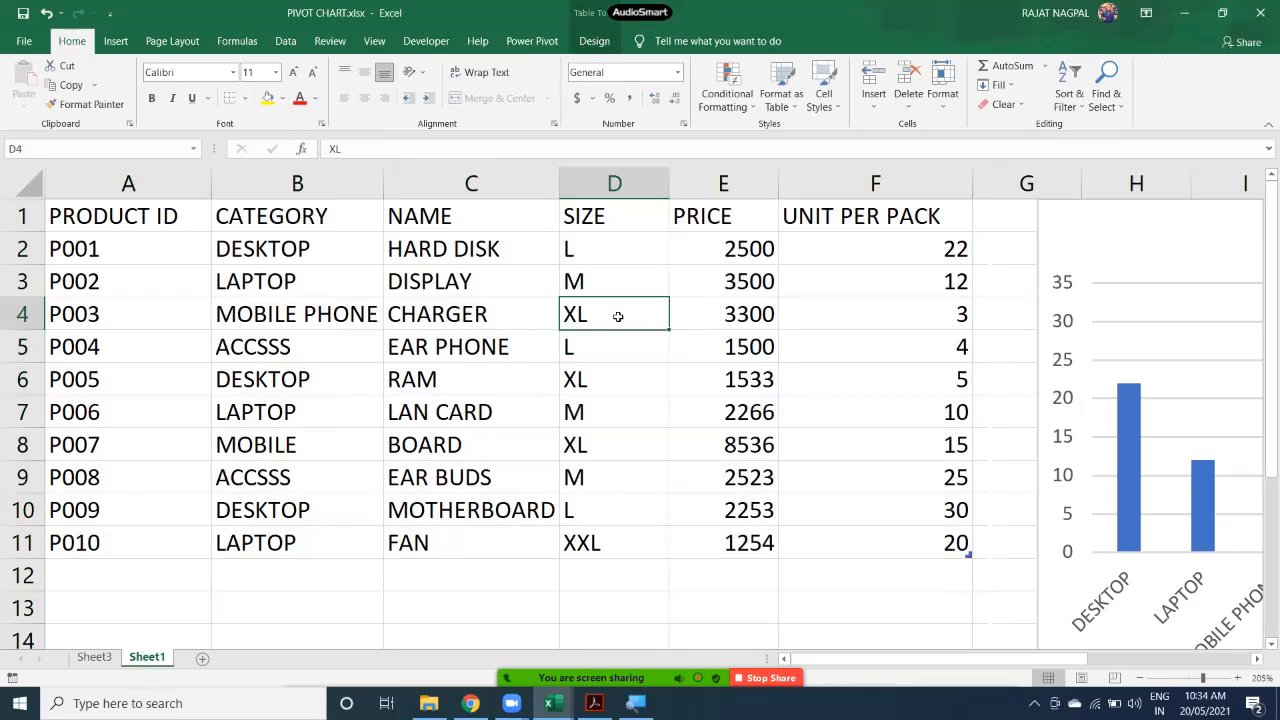
pyautogui.click(701, 314)
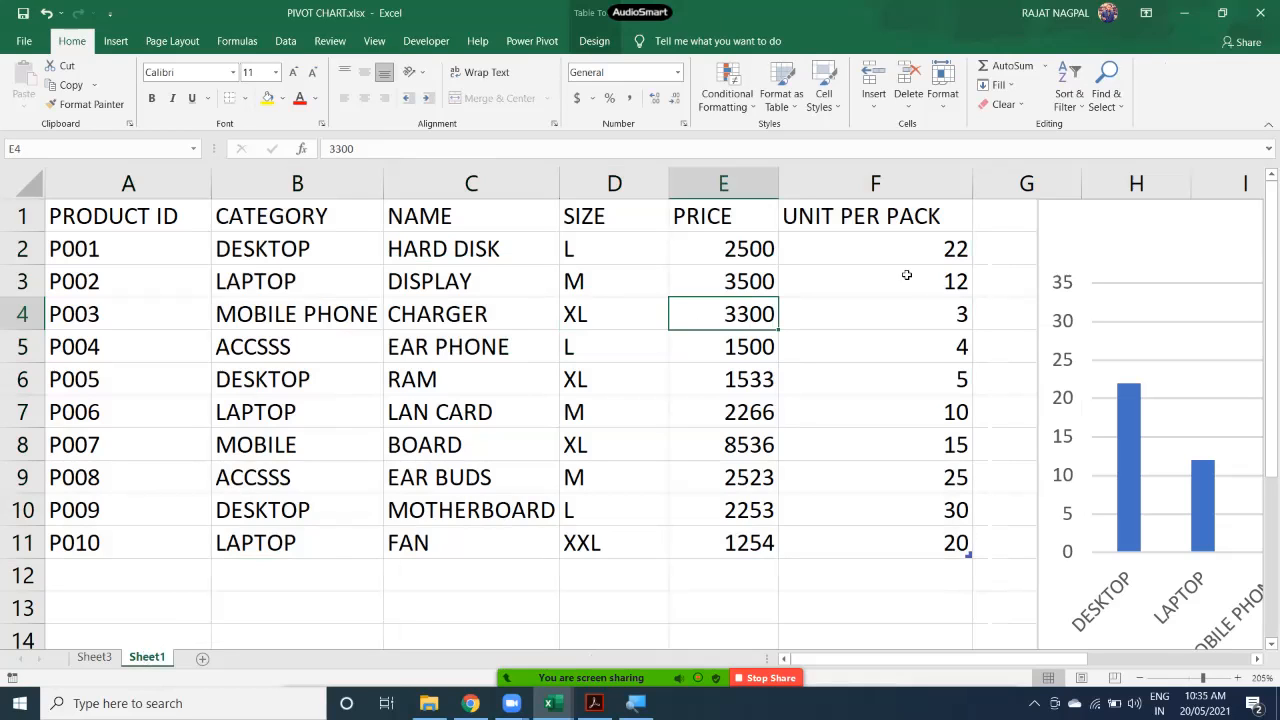
pyautogui.click(902, 345)
pyautogui.moveTo(340, 346); pyautogui.dragTo(934, 345)
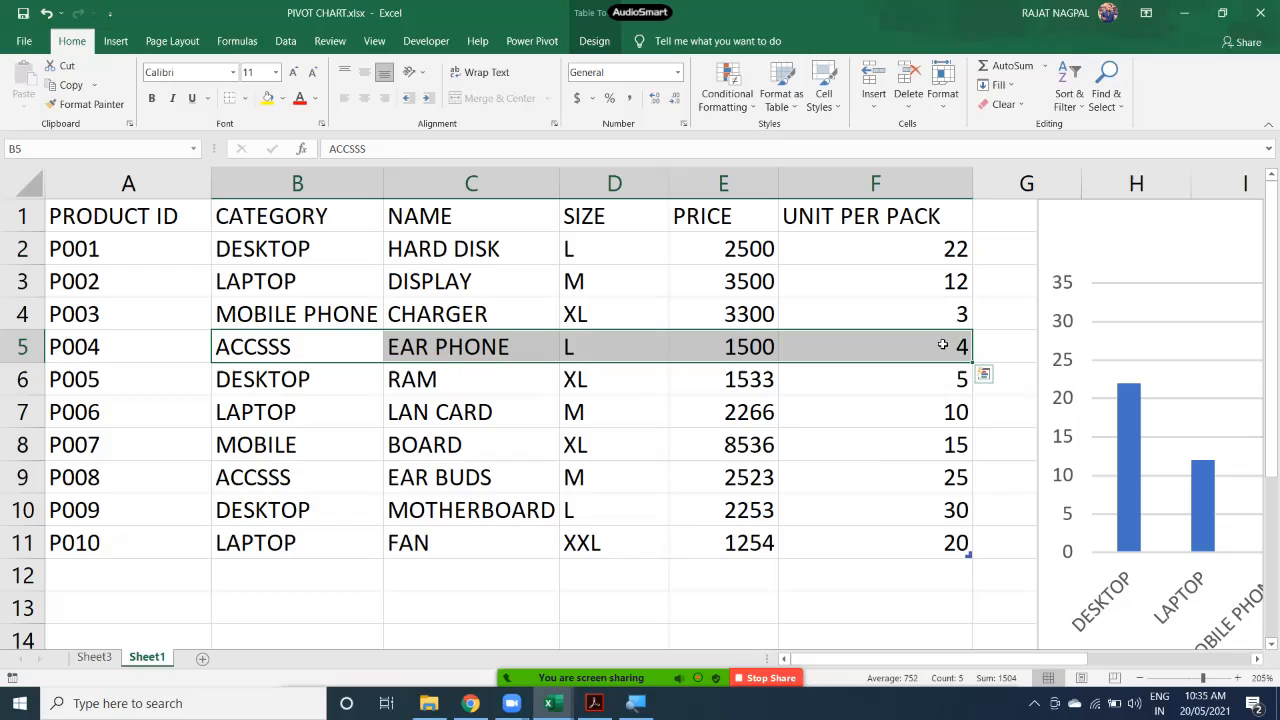
pyautogui.write('25')
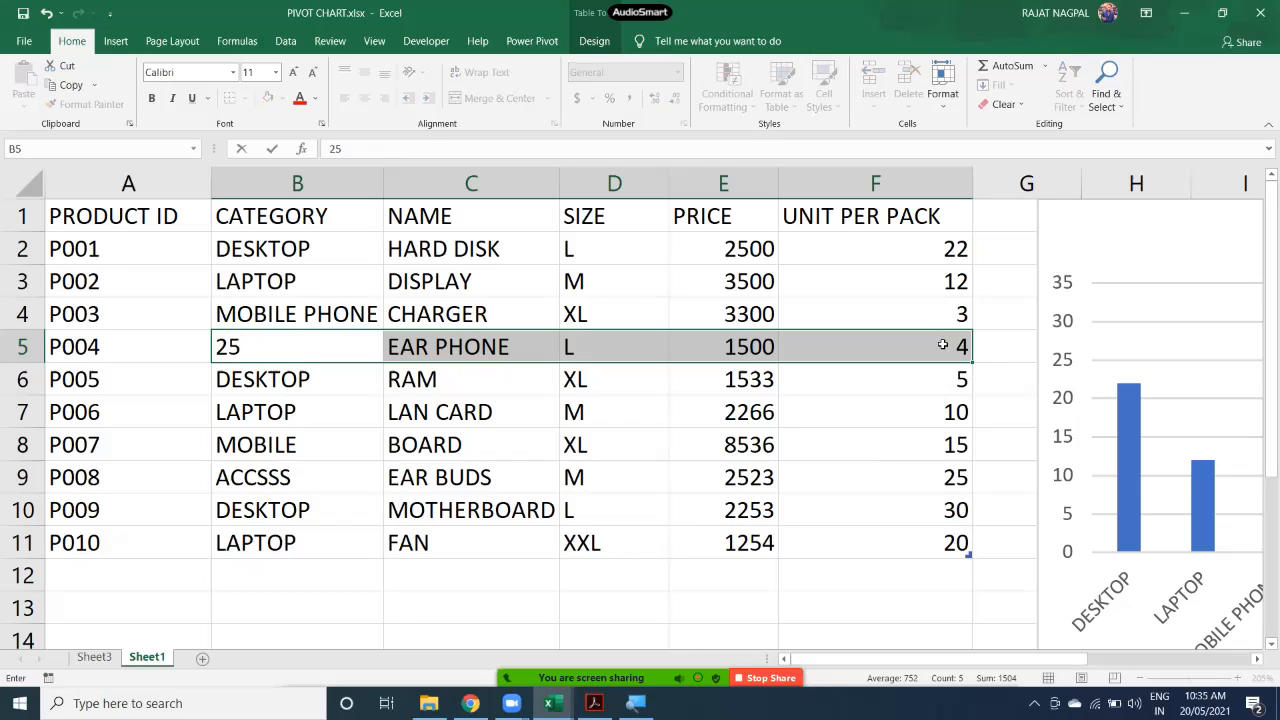
pyautogui.press('Escape')
# Set the UNIT PER PACK value of the EAR PHONE row, cell F5, to 25.
pyautogui.click(935, 344)
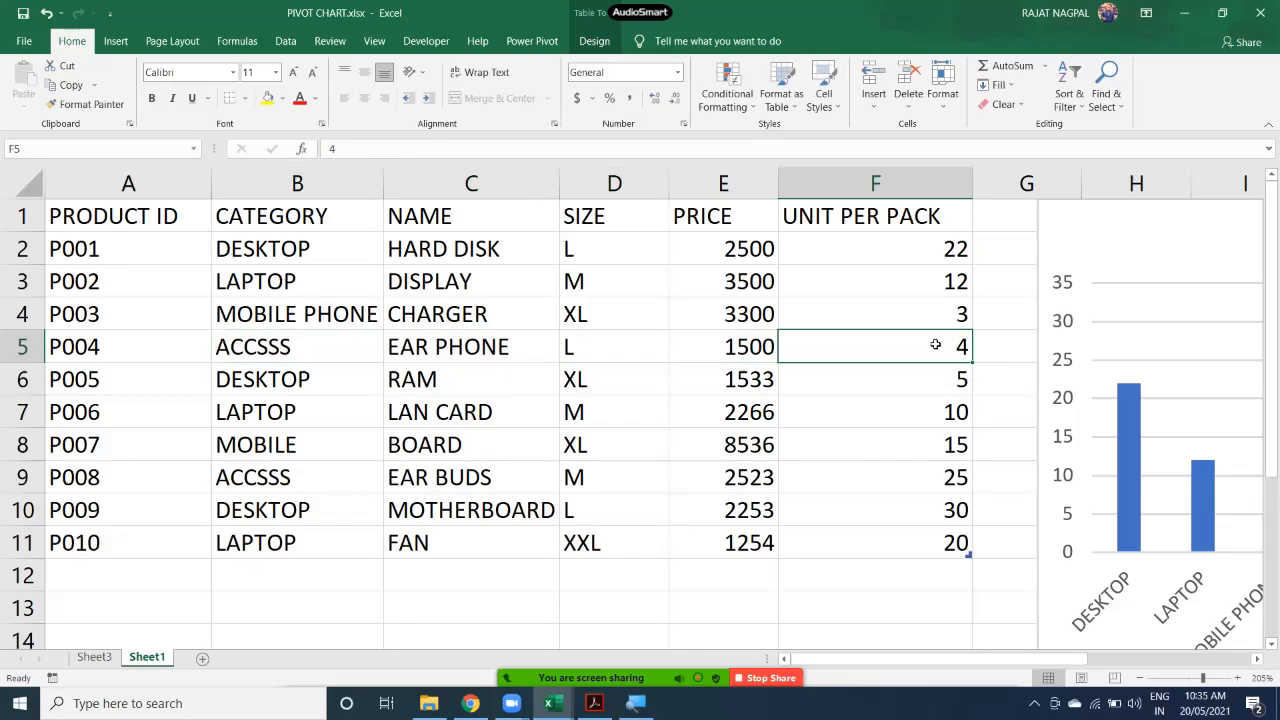
pyautogui.write('25')
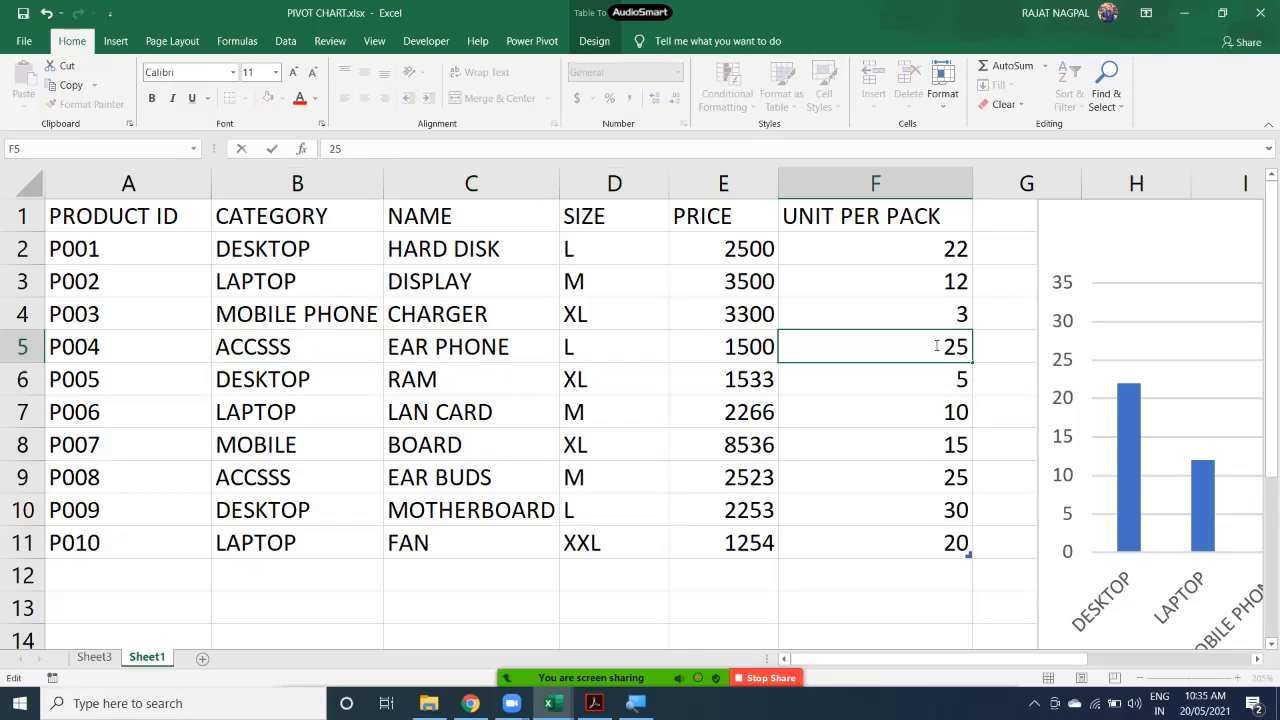
pyautogui.click(910, 400)
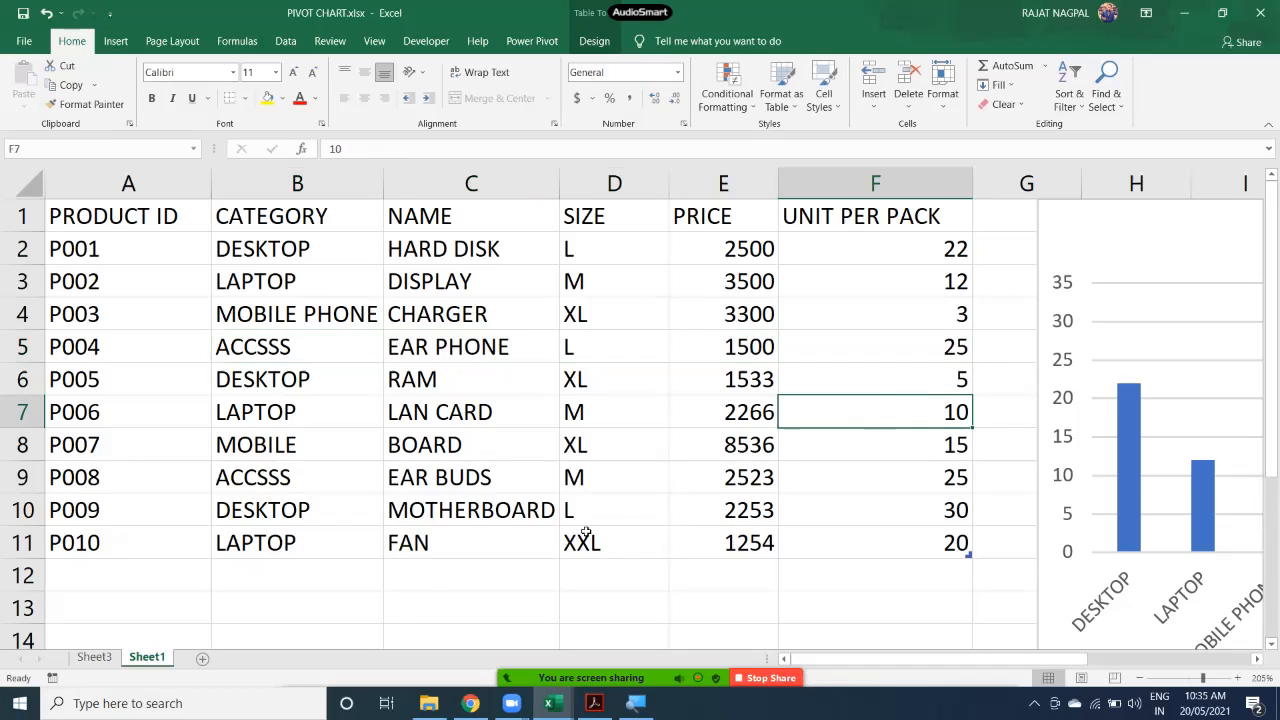
# Refresh the pivot table on Sheet3 with the edited source data and check the ACCSSS sum.
pyautogui.click(95, 657)
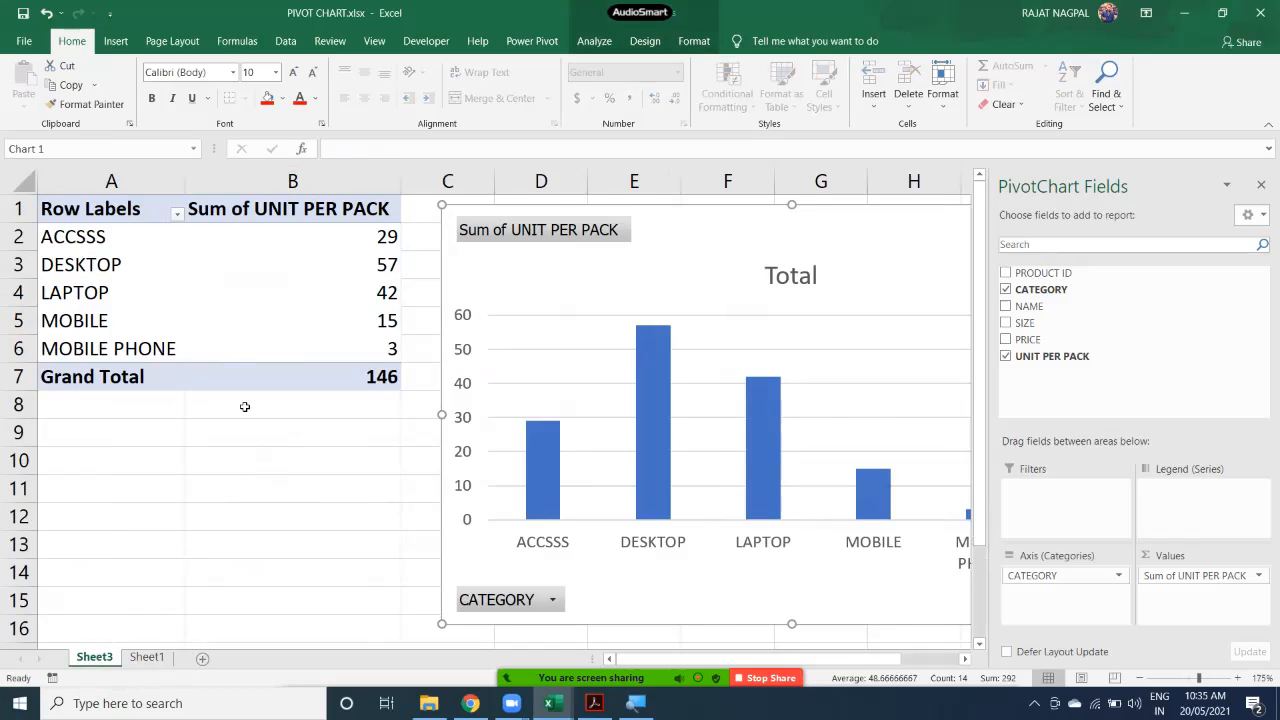
pyautogui.click(326, 232)
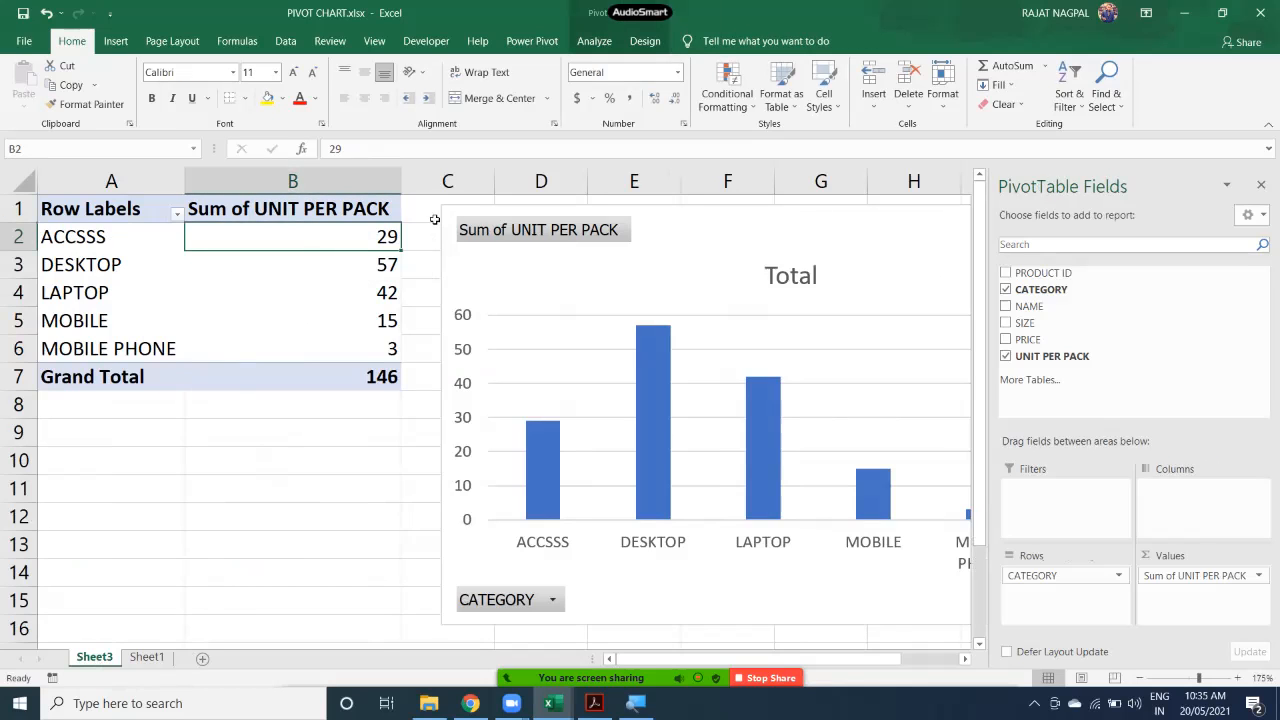
pyautogui.click(594, 41)
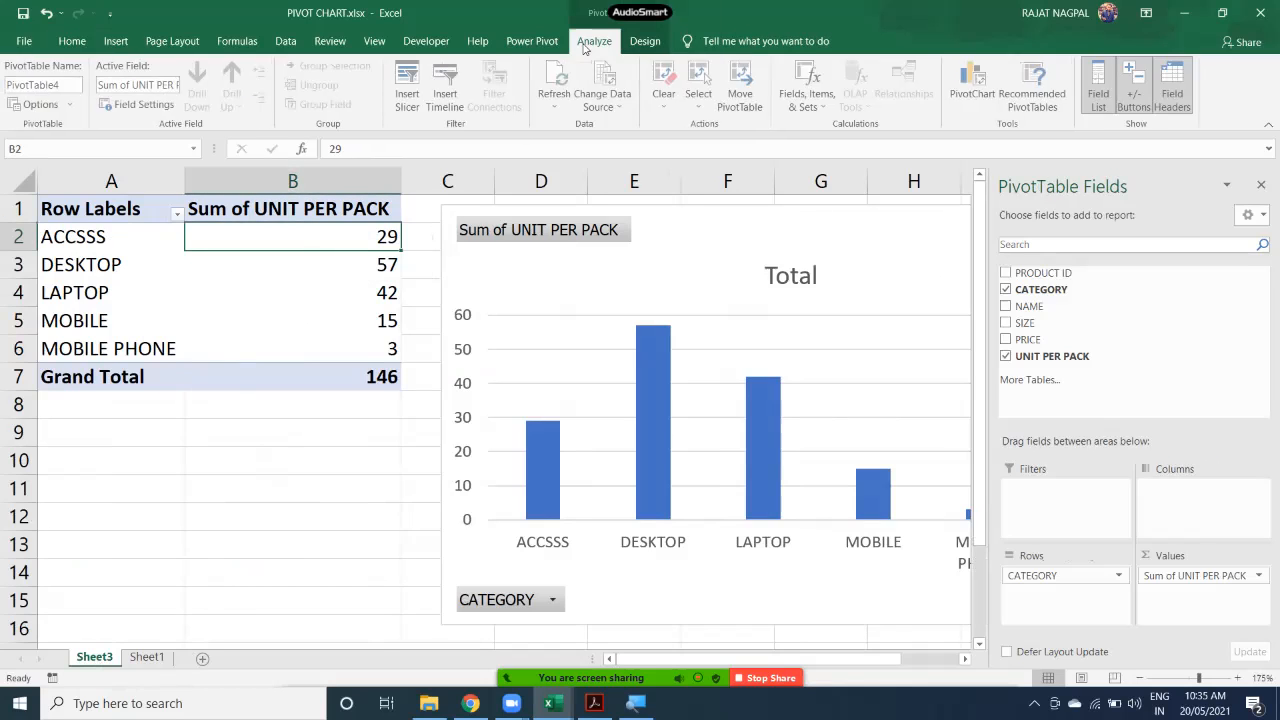
pyautogui.click(556, 100)
pyautogui.click(578, 145)
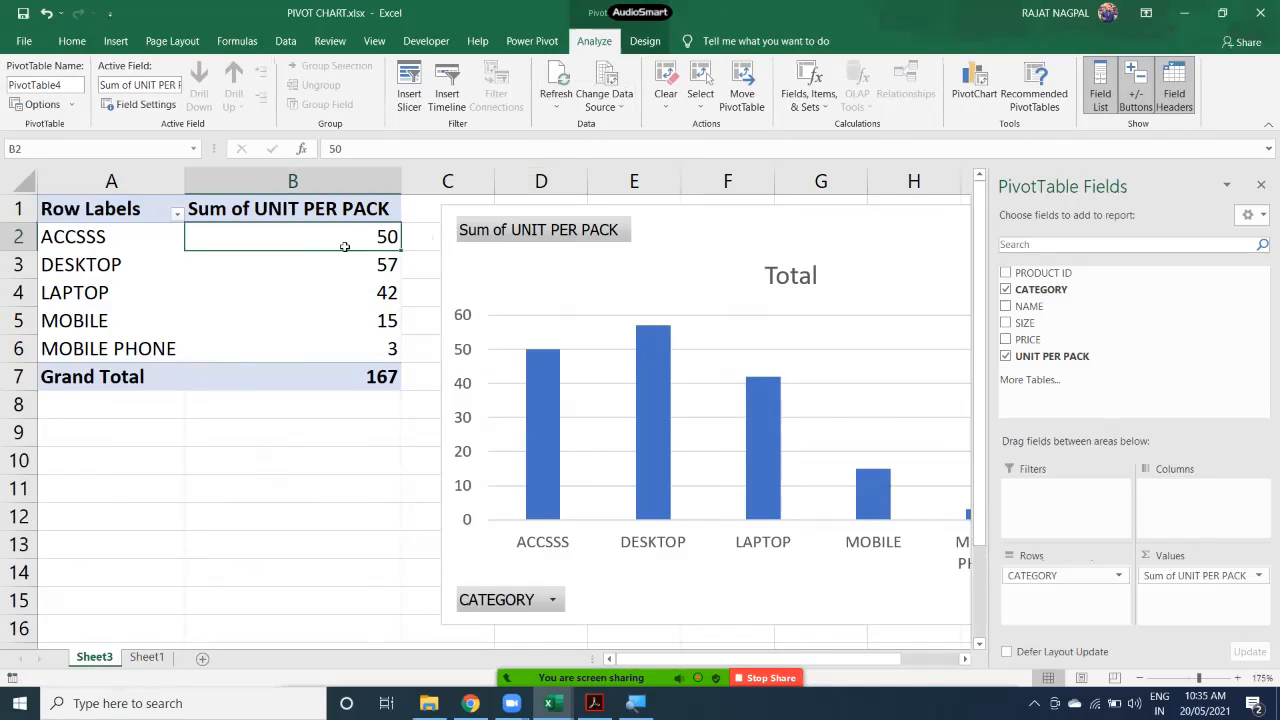
pyautogui.moveTo(354, 243)
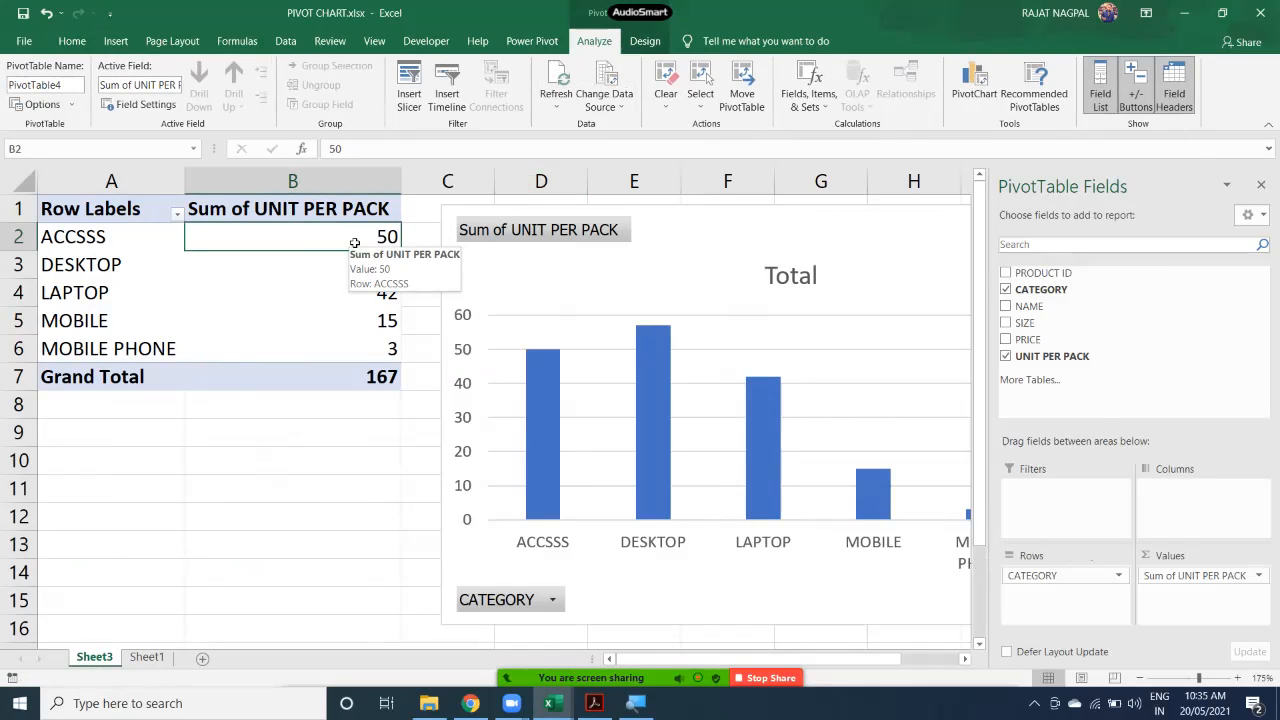
# Examine the fields available for slicers and the summary functions offered for the UNIT PER PACK values.
pyautogui.click(408, 90)
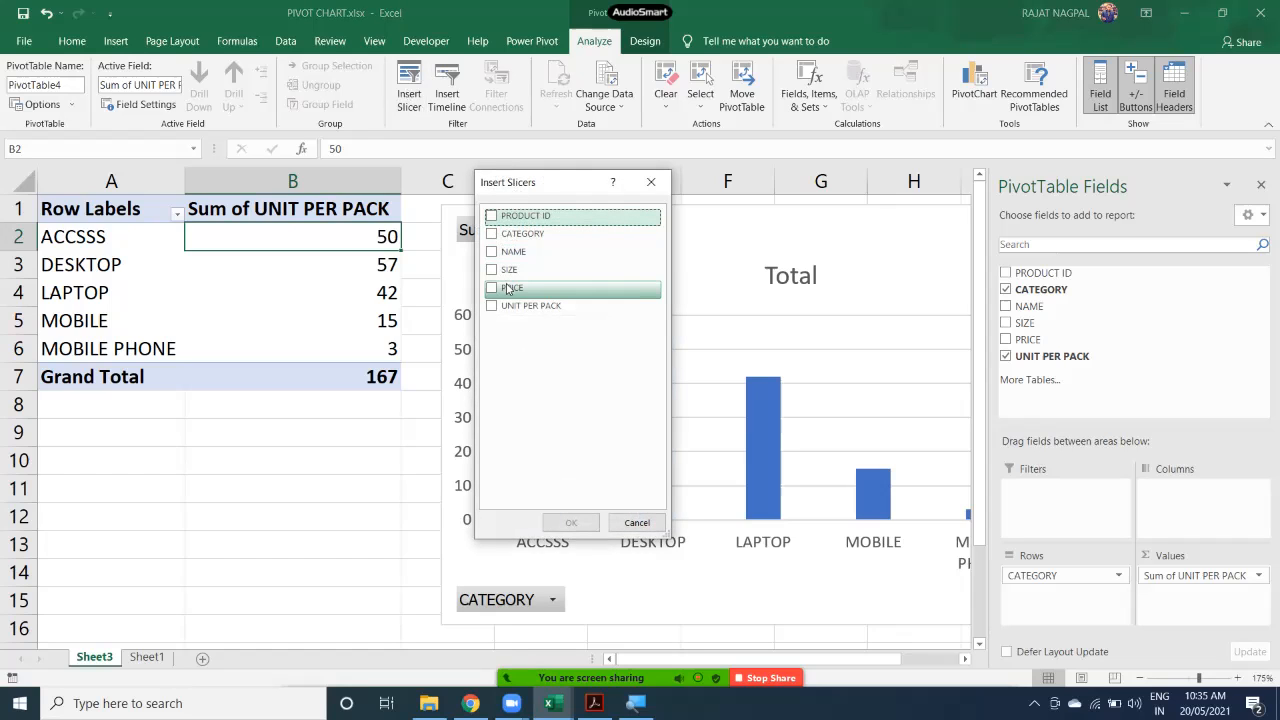
pyautogui.click(651, 182)
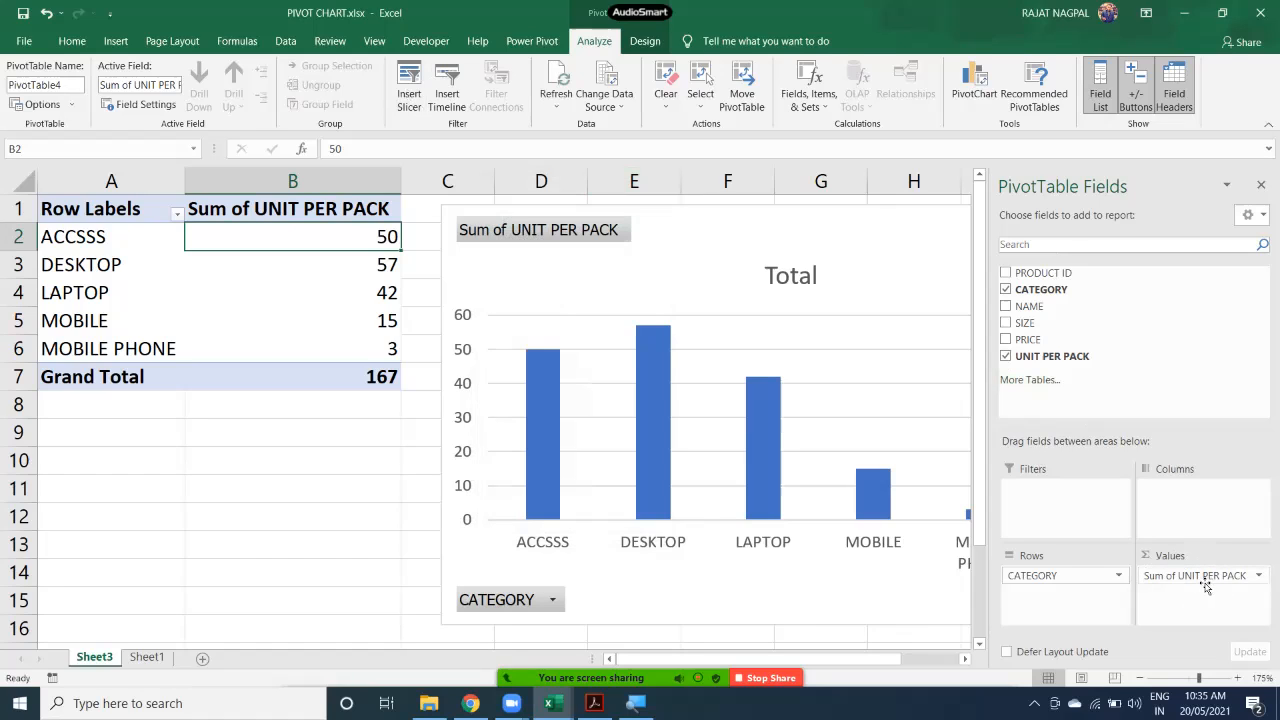
pyautogui.click(1258, 577)
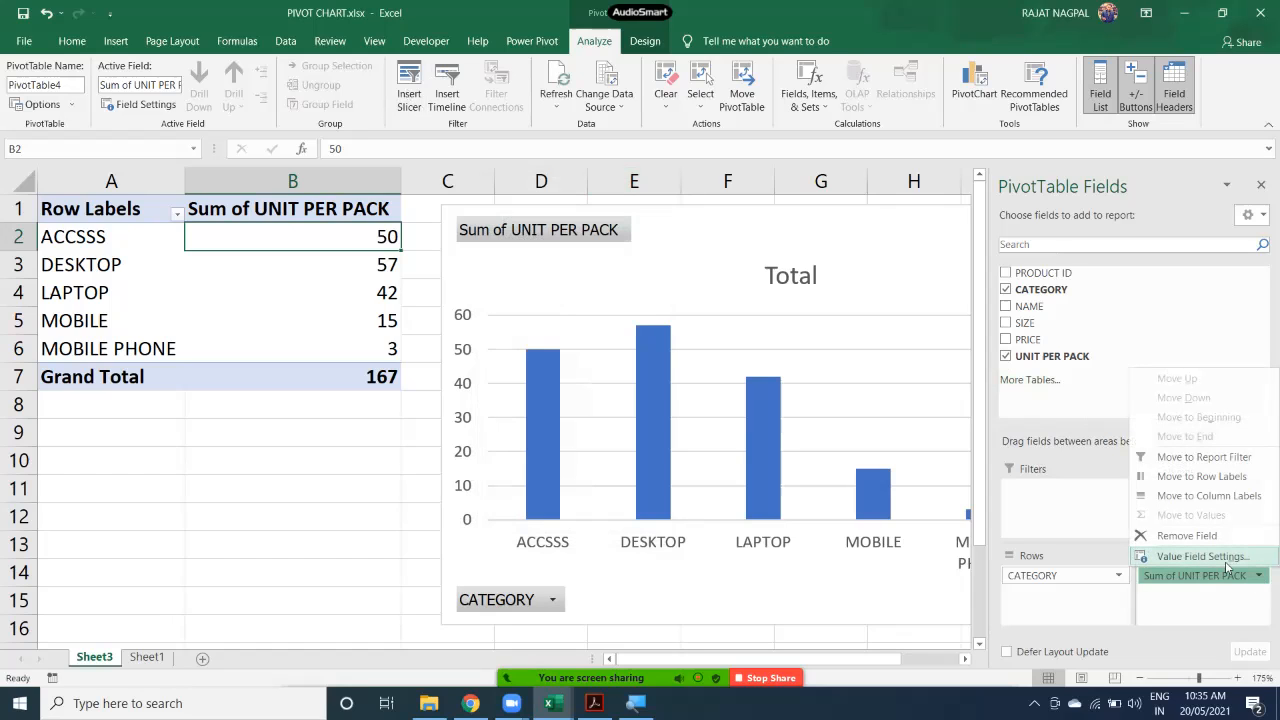
pyautogui.click(1225, 561)
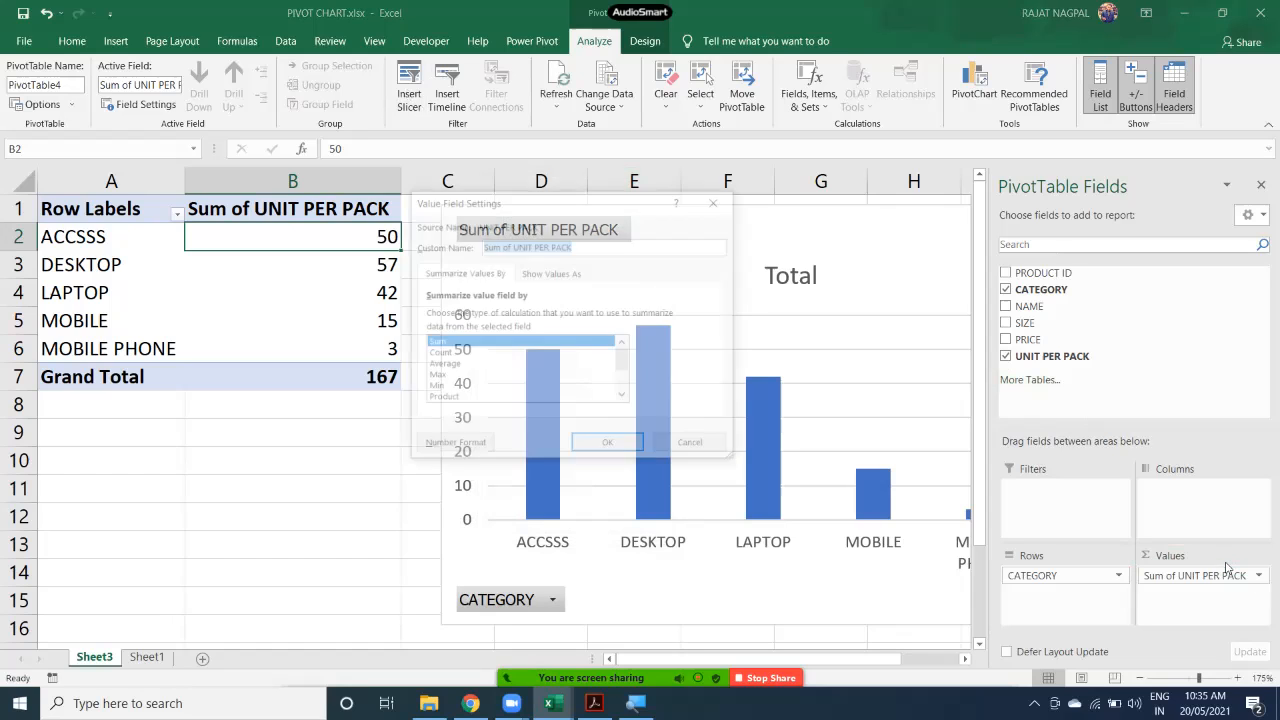
pyautogui.click(470, 366)
pyautogui.click(440, 355)
pyautogui.click(438, 377)
pyautogui.click(438, 388)
pyautogui.click(697, 451)
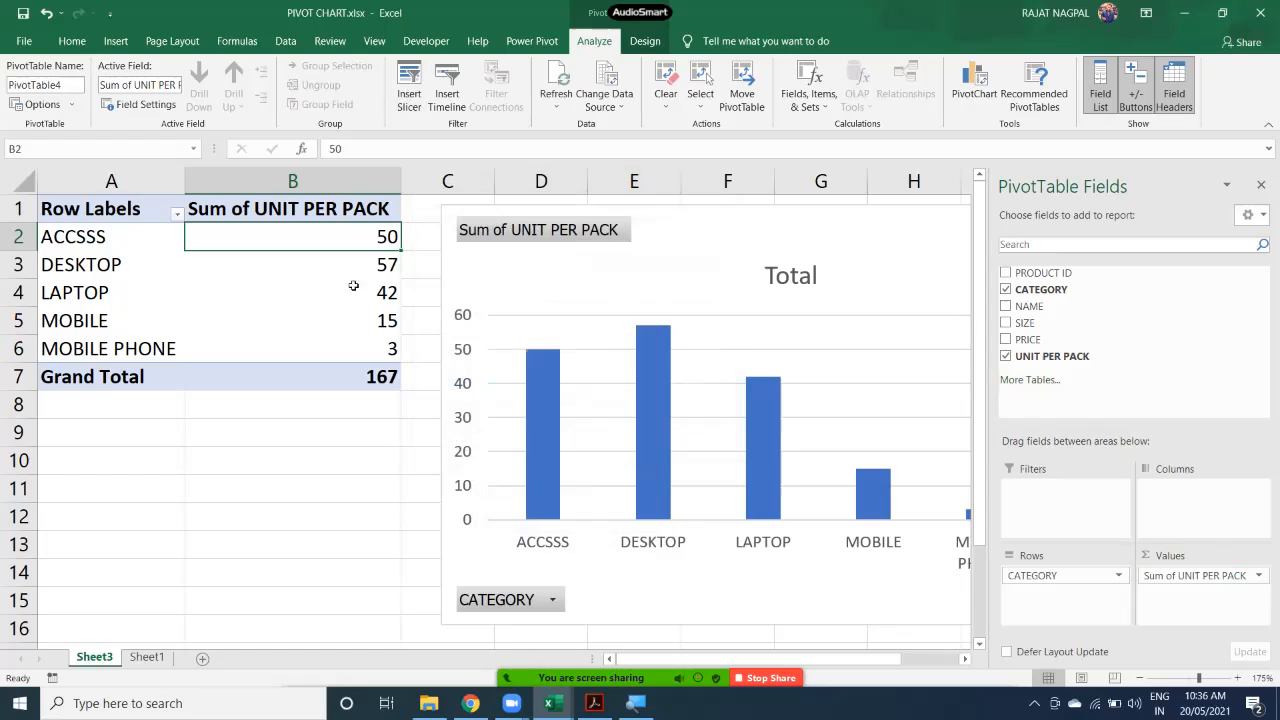
# Apply the dark chart style with glowing outlined columns and data labels to the PivotChart.
pyautogui.click(280, 500)
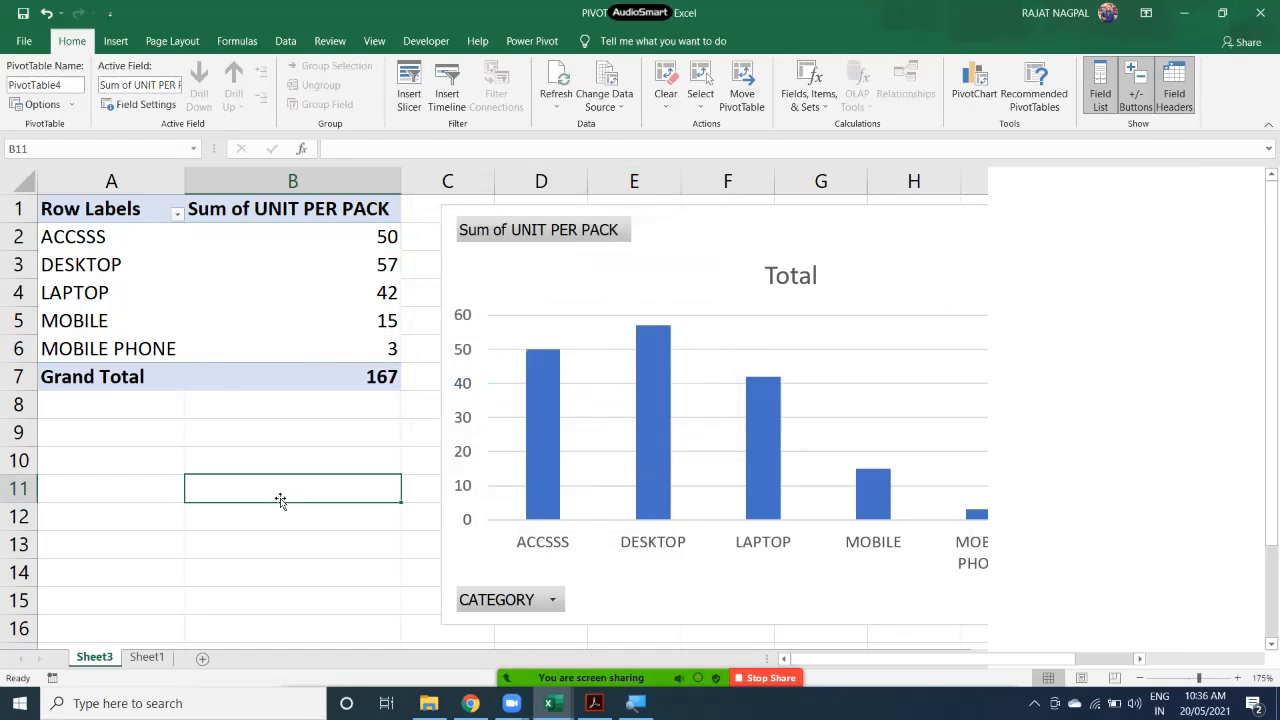
pyautogui.click(466, 284)
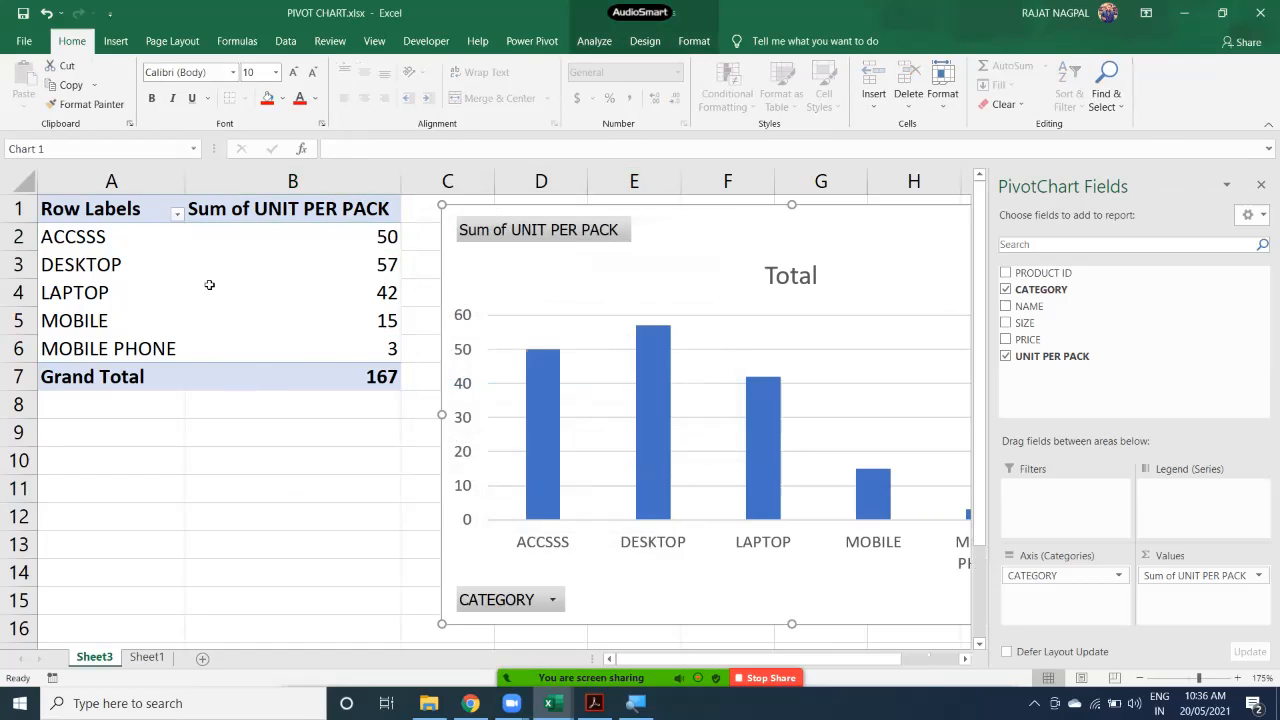
pyautogui.click(645, 44)
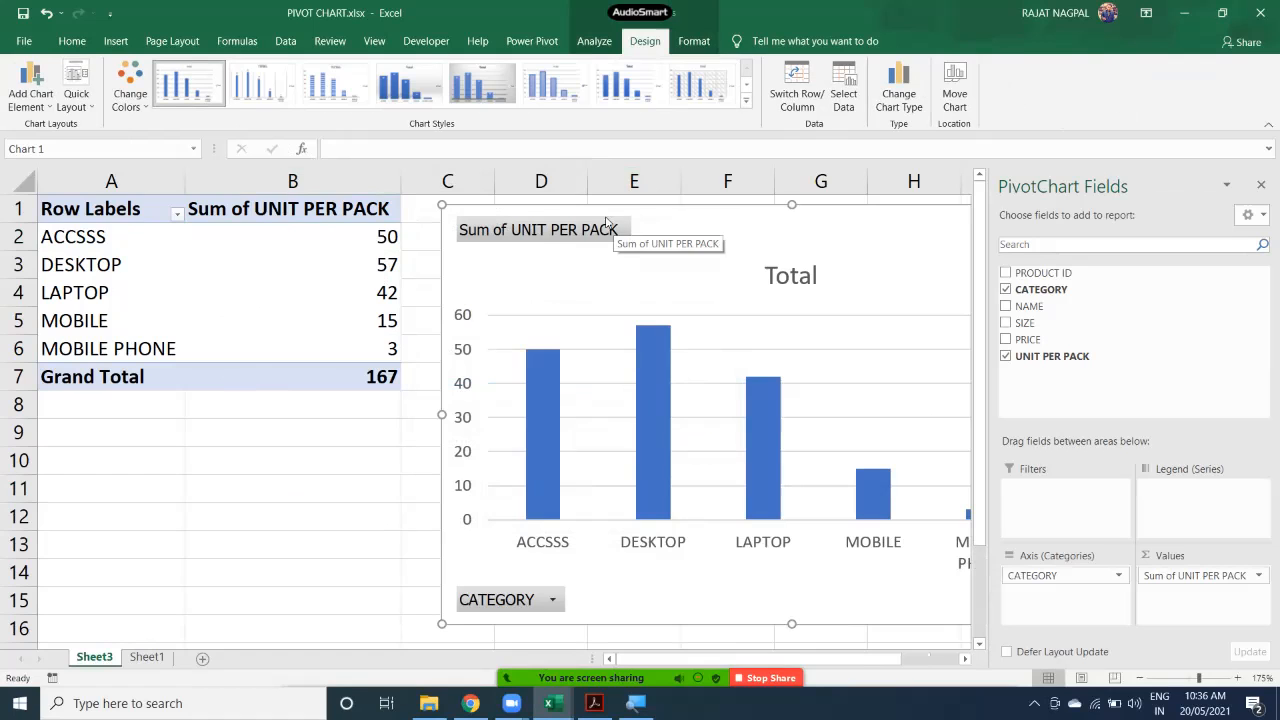
pyautogui.click(30, 84)
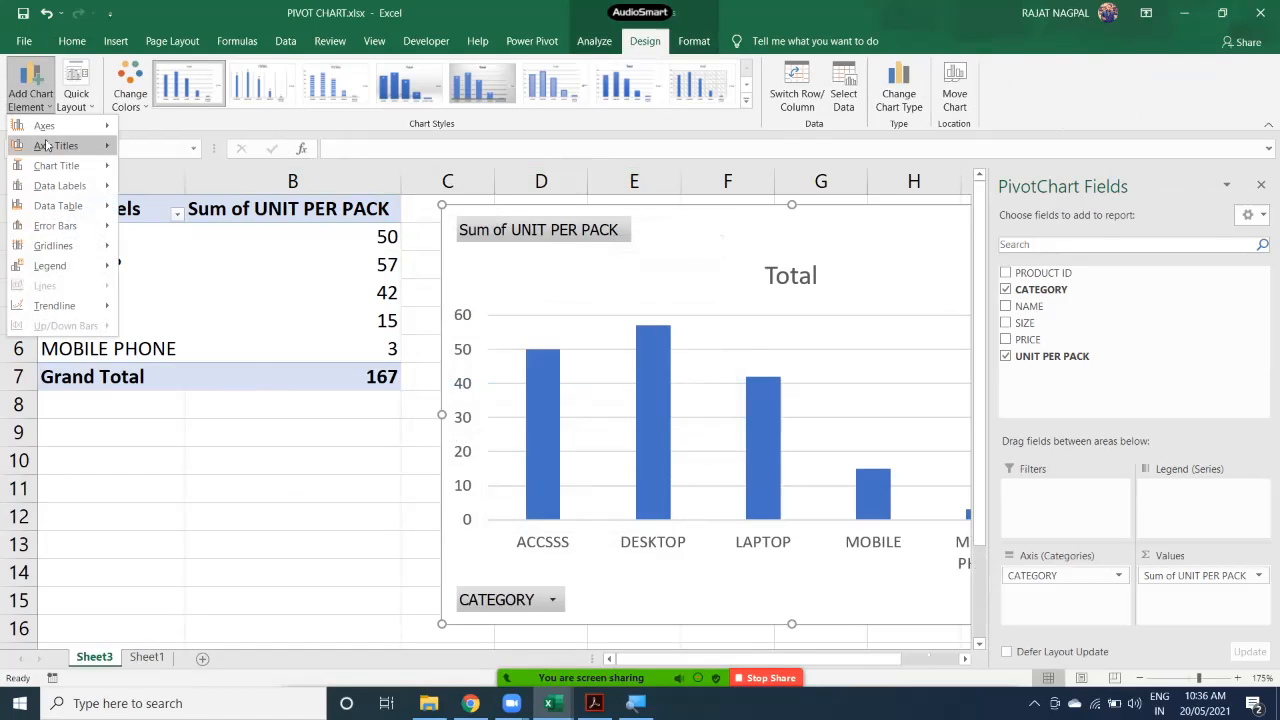
pyautogui.moveTo(47, 145)
pyautogui.click(131, 95)
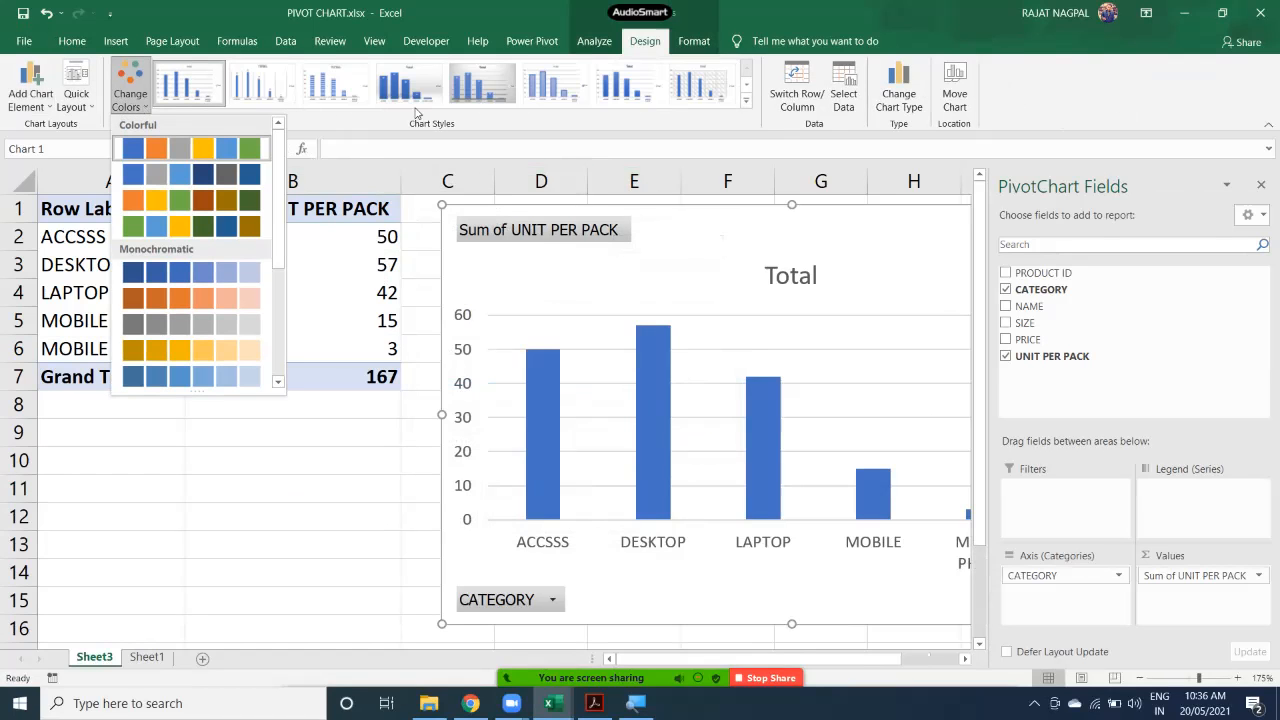
pyautogui.click(603, 90)
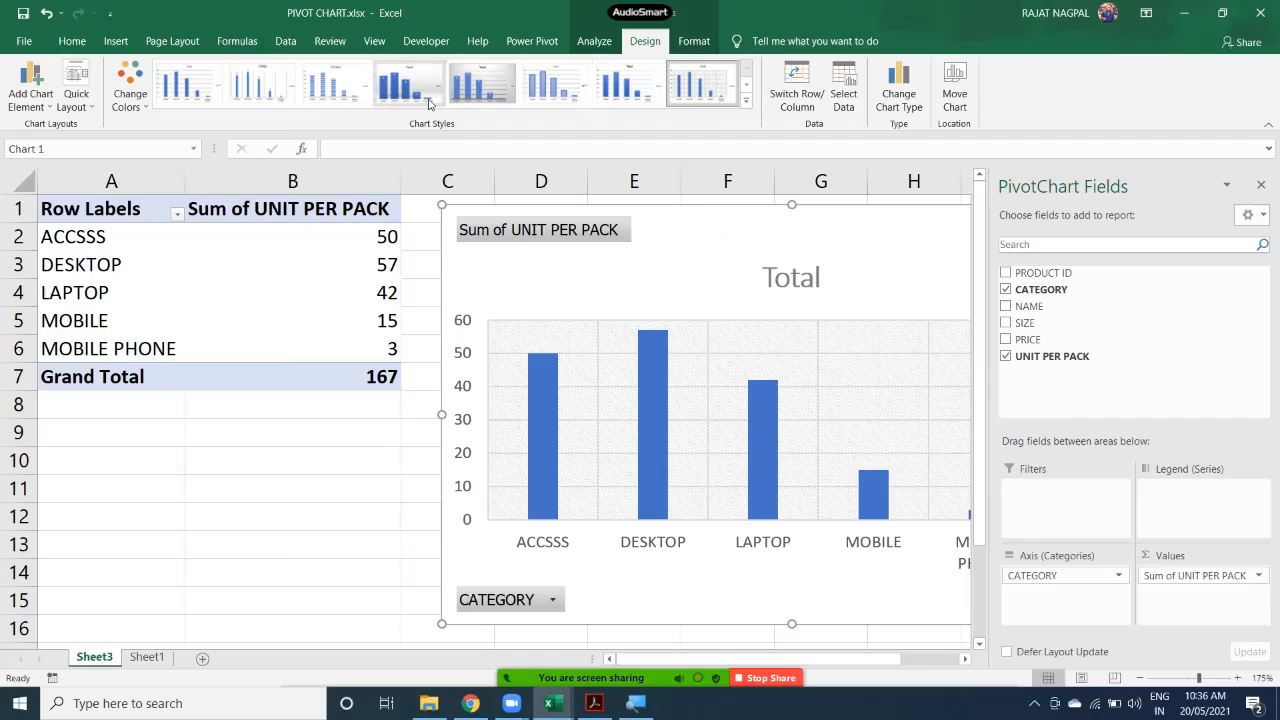
pyautogui.click(409, 85)
pyautogui.click(746, 102)
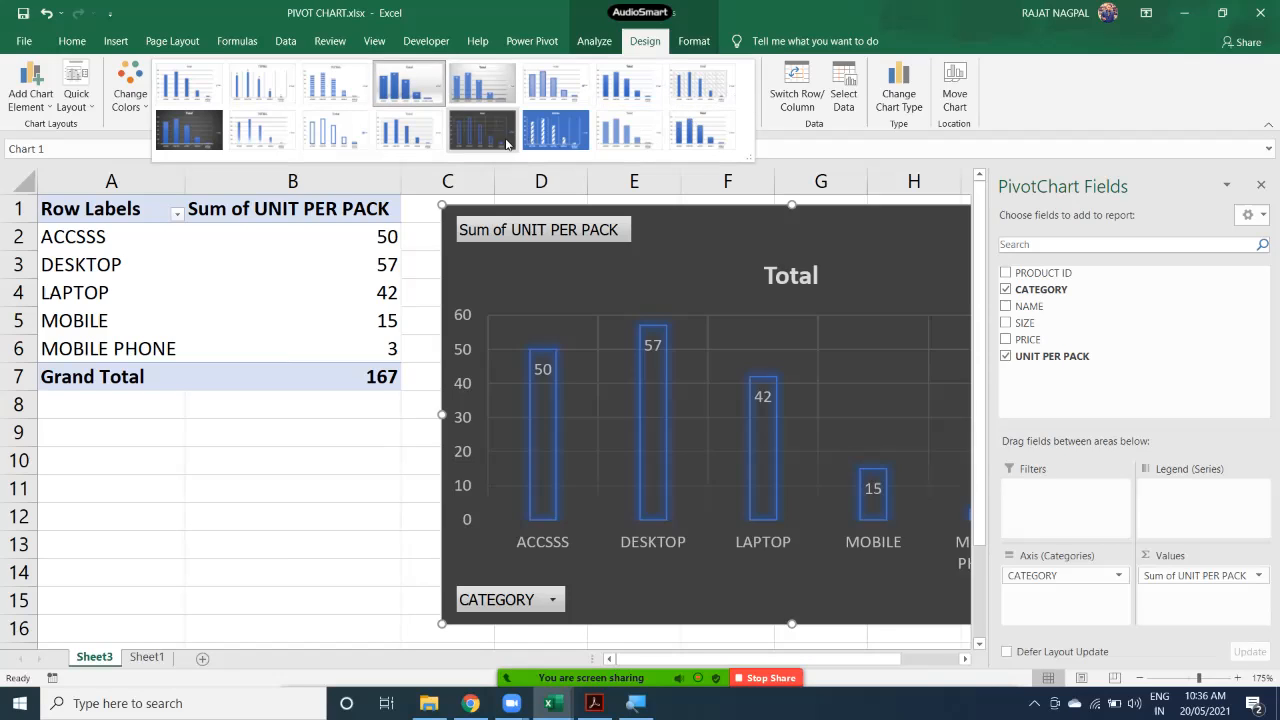
pyautogui.click(506, 139)
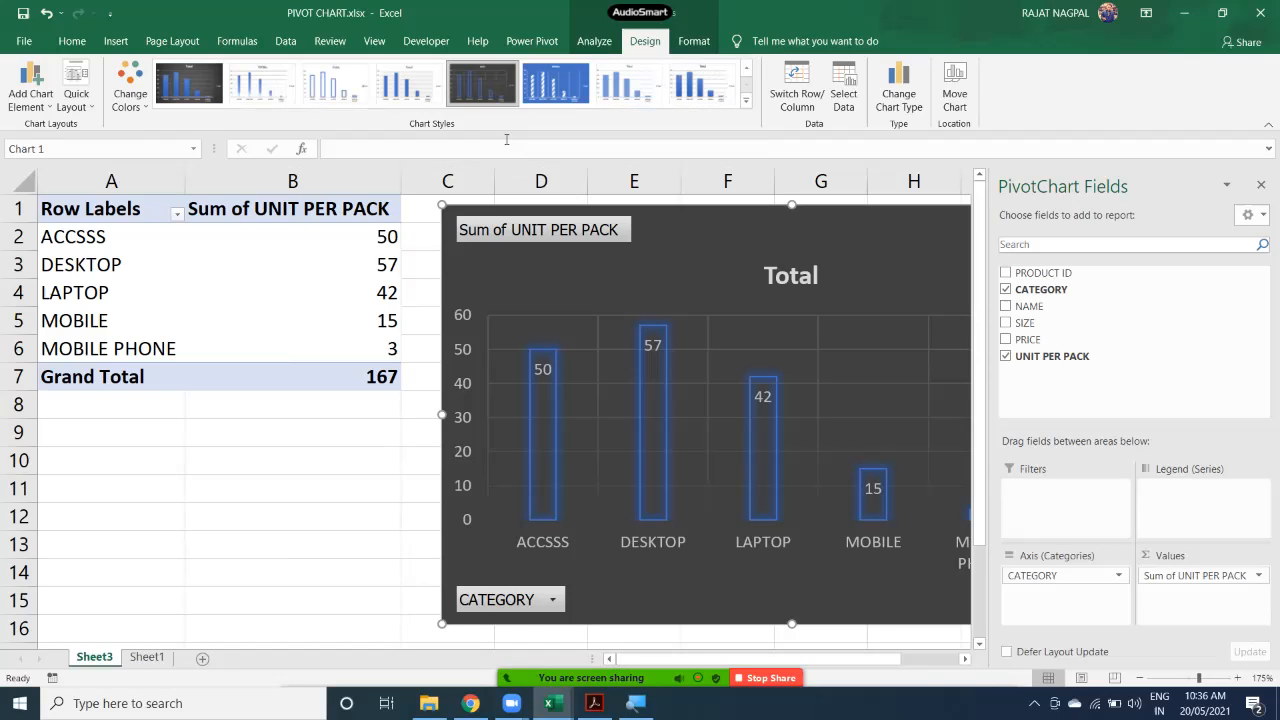
# Change the PivotChart's type from clustered column to Pie.
pyautogui.click(880, 95)
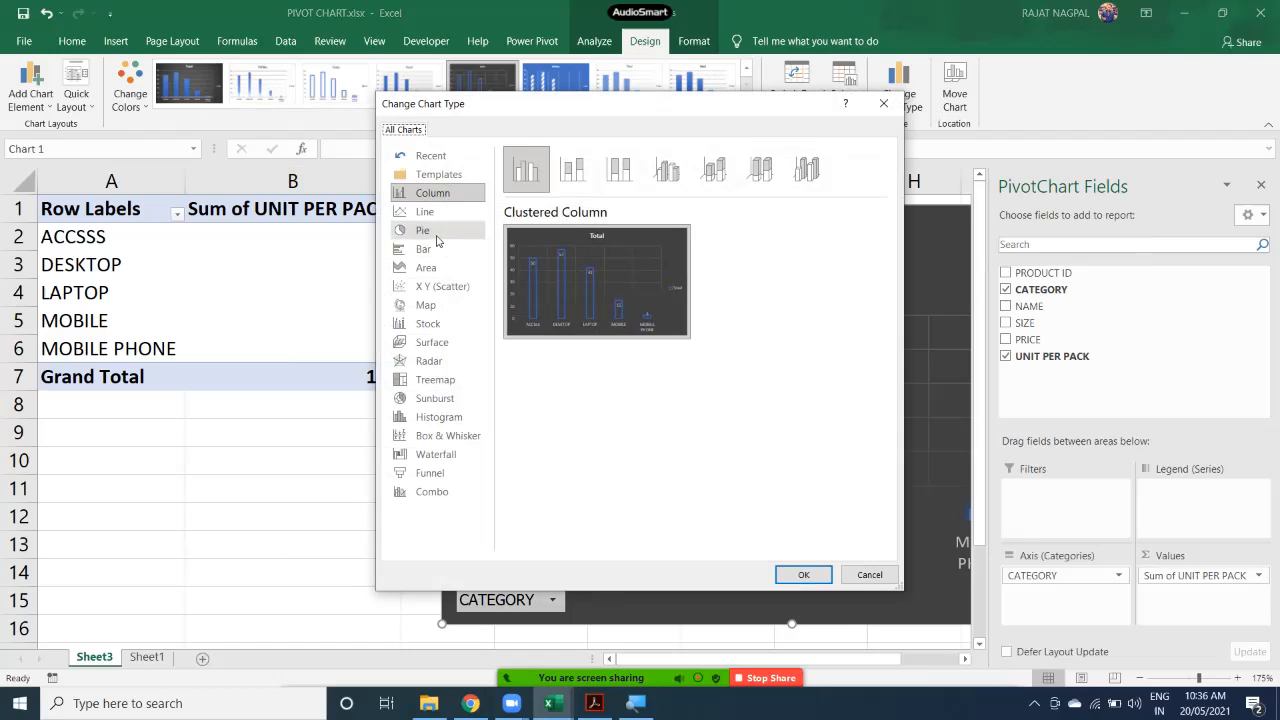
pyautogui.click(430, 232)
pyautogui.click(800, 574)
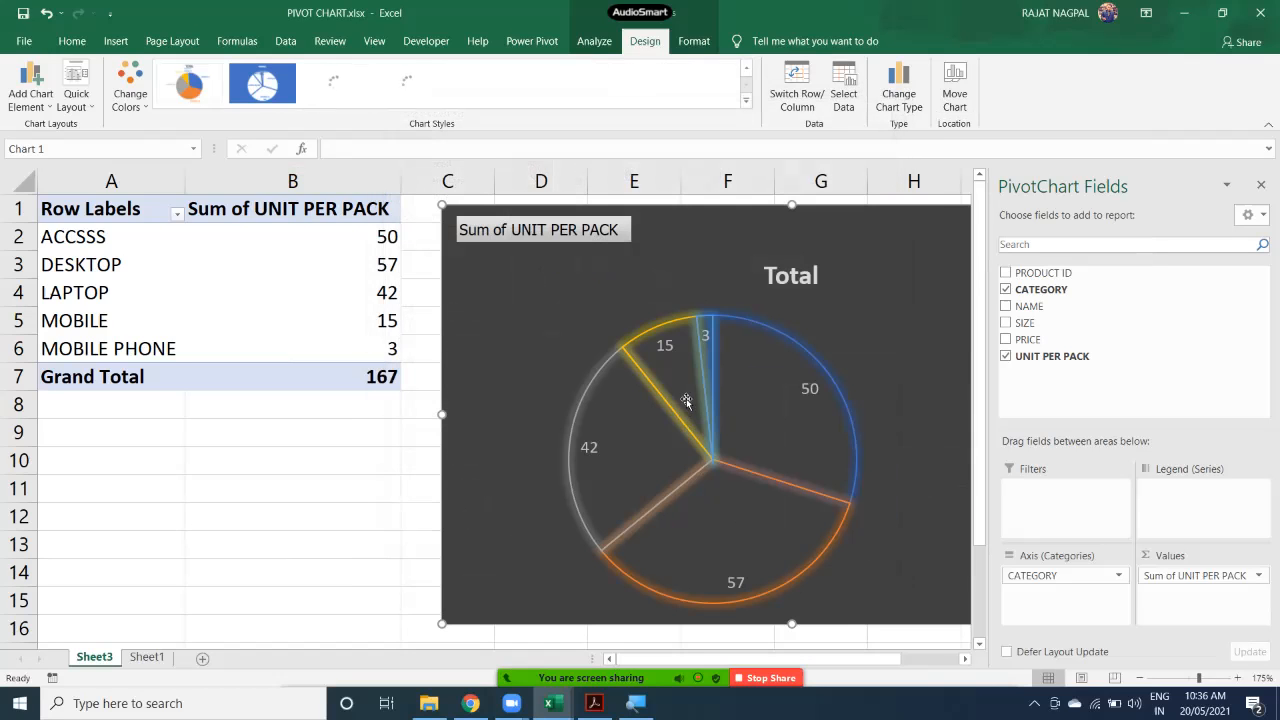
# Position the pie chart's data labels at Outside End and select them.
pyautogui.click(30, 100)
pyautogui.moveTo(47, 128)
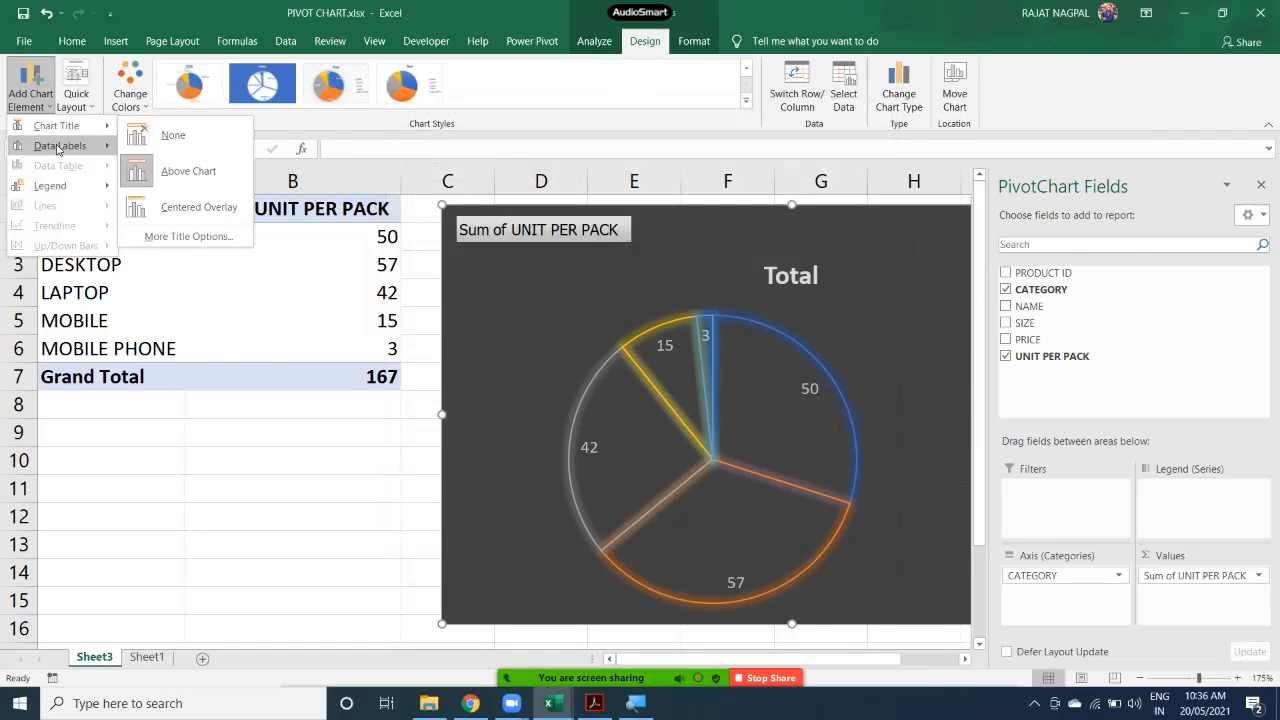
pyautogui.moveTo(57, 149)
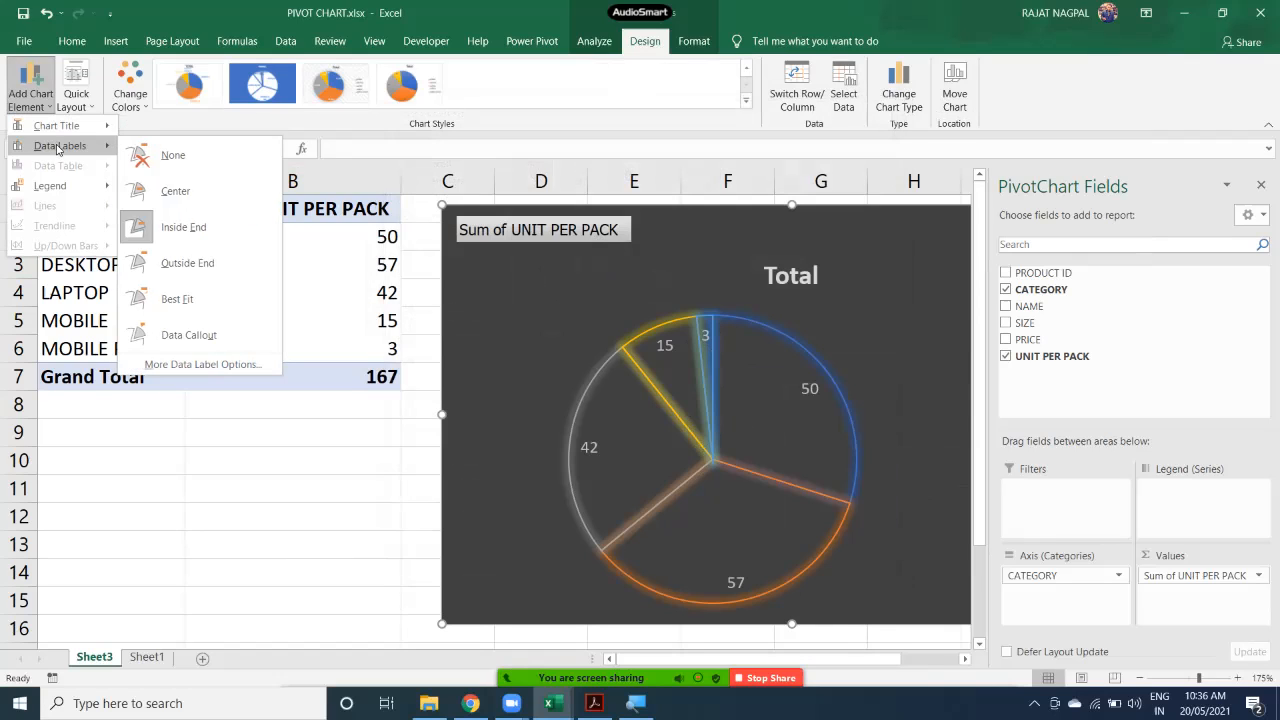
pyautogui.click(178, 264)
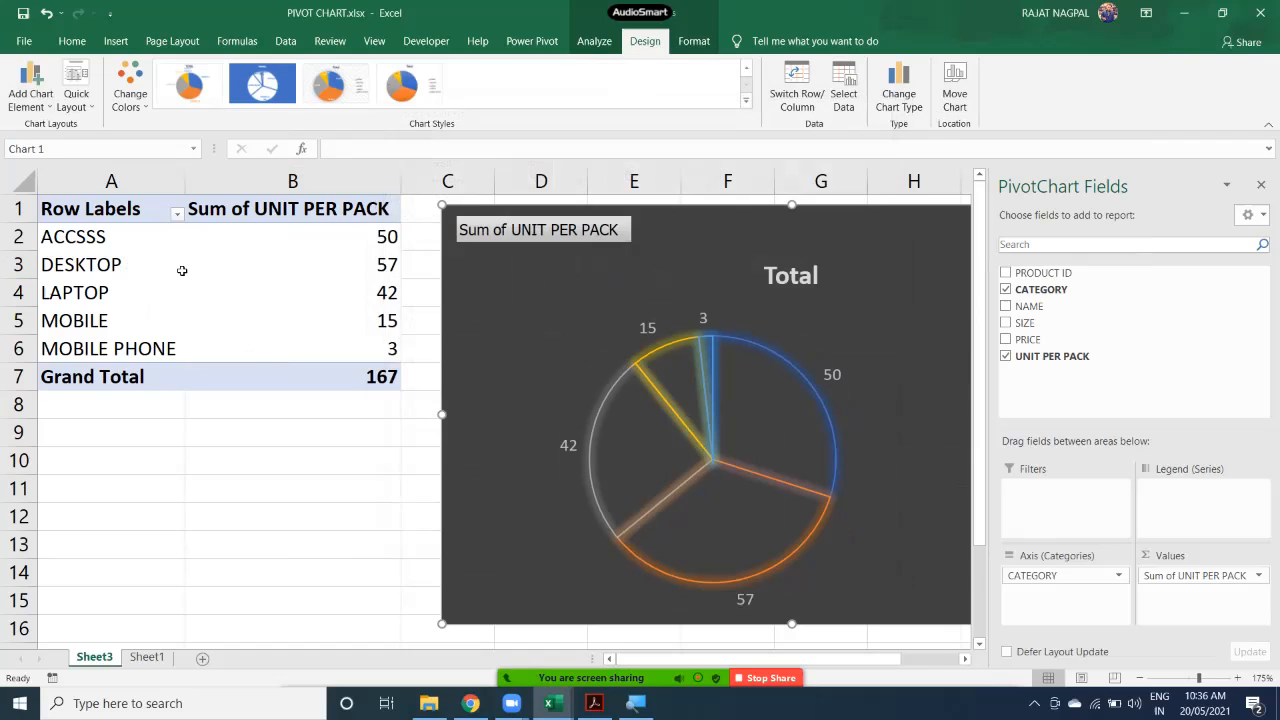
pyautogui.click(648, 335)
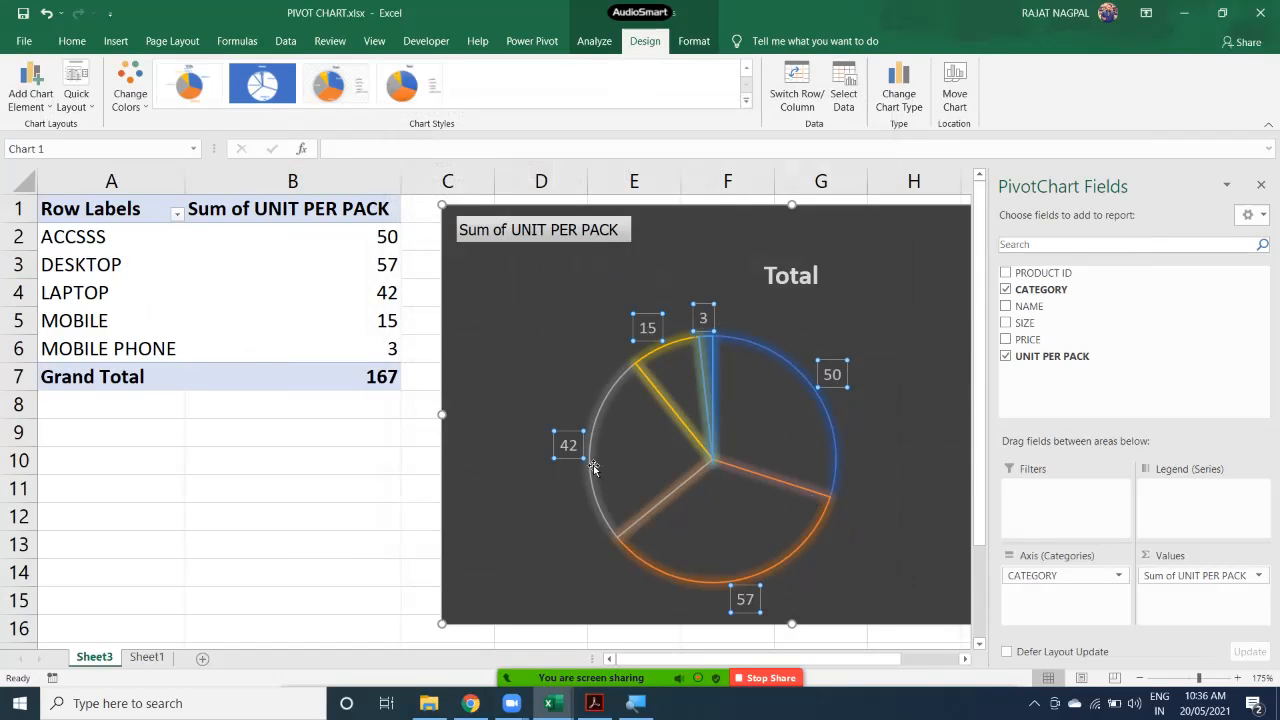
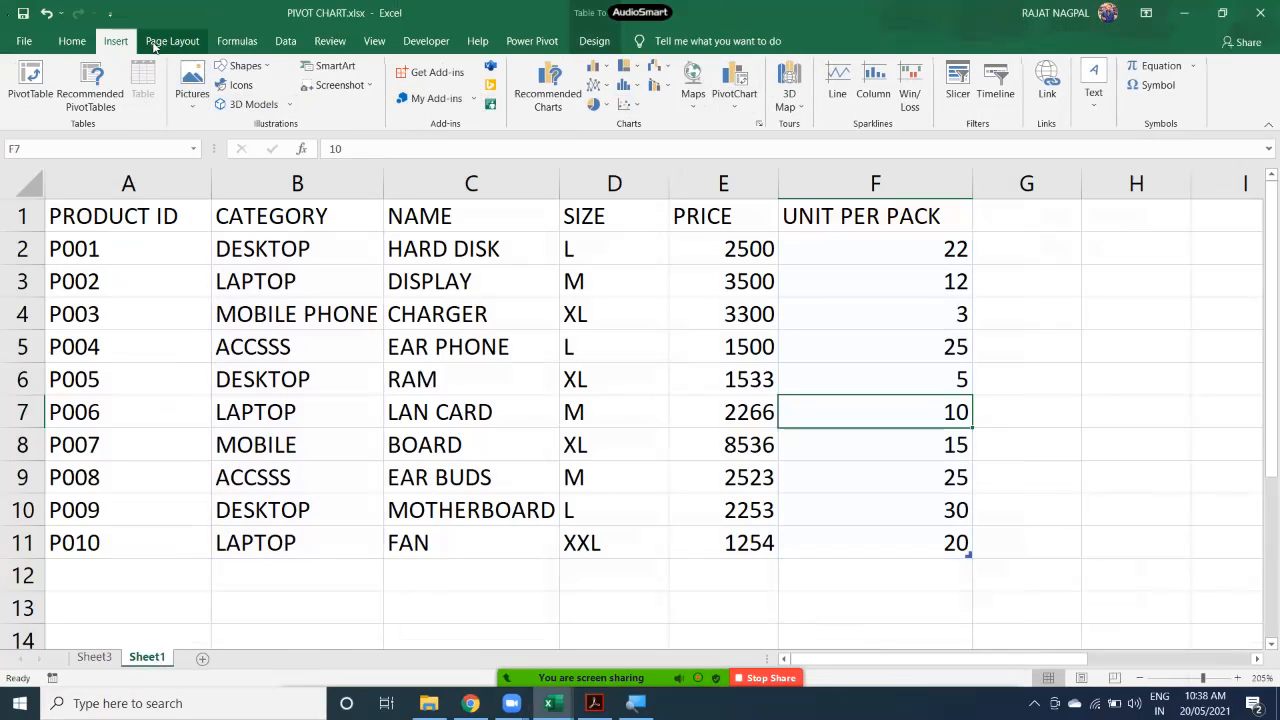
pyautogui.click(153, 46)
pyautogui.click(134, 42)
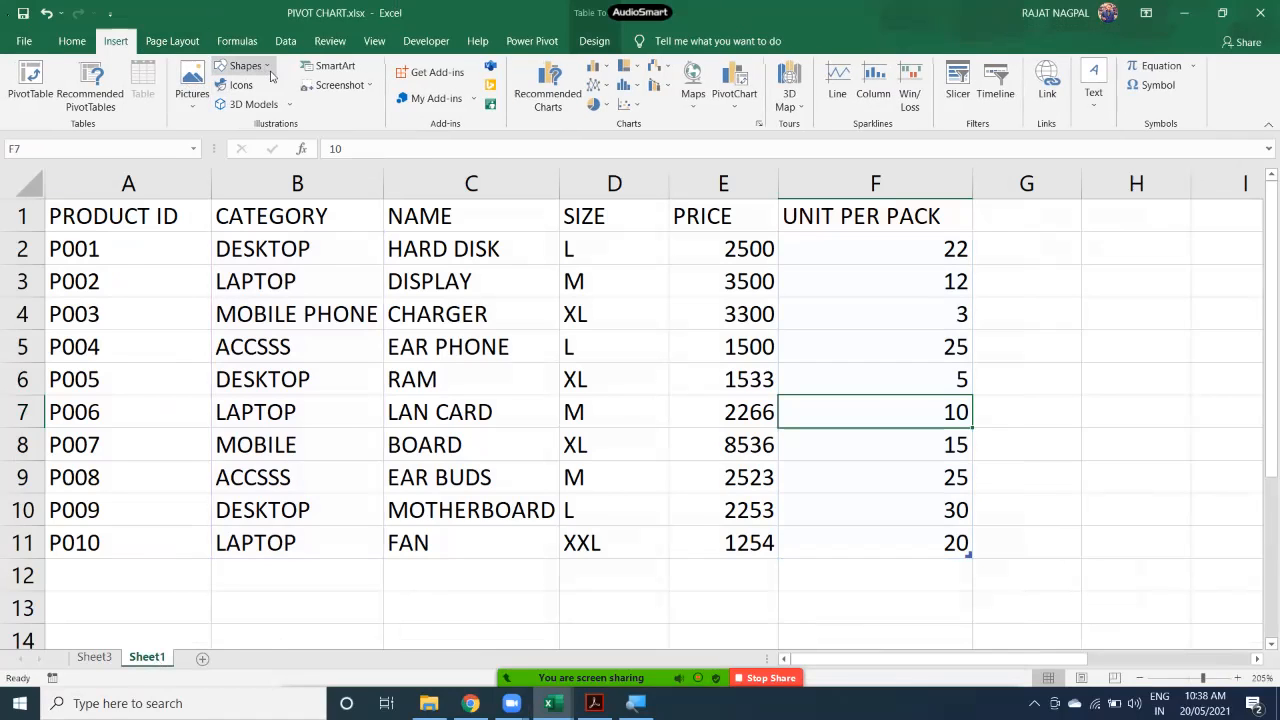
pyautogui.click(190, 45)
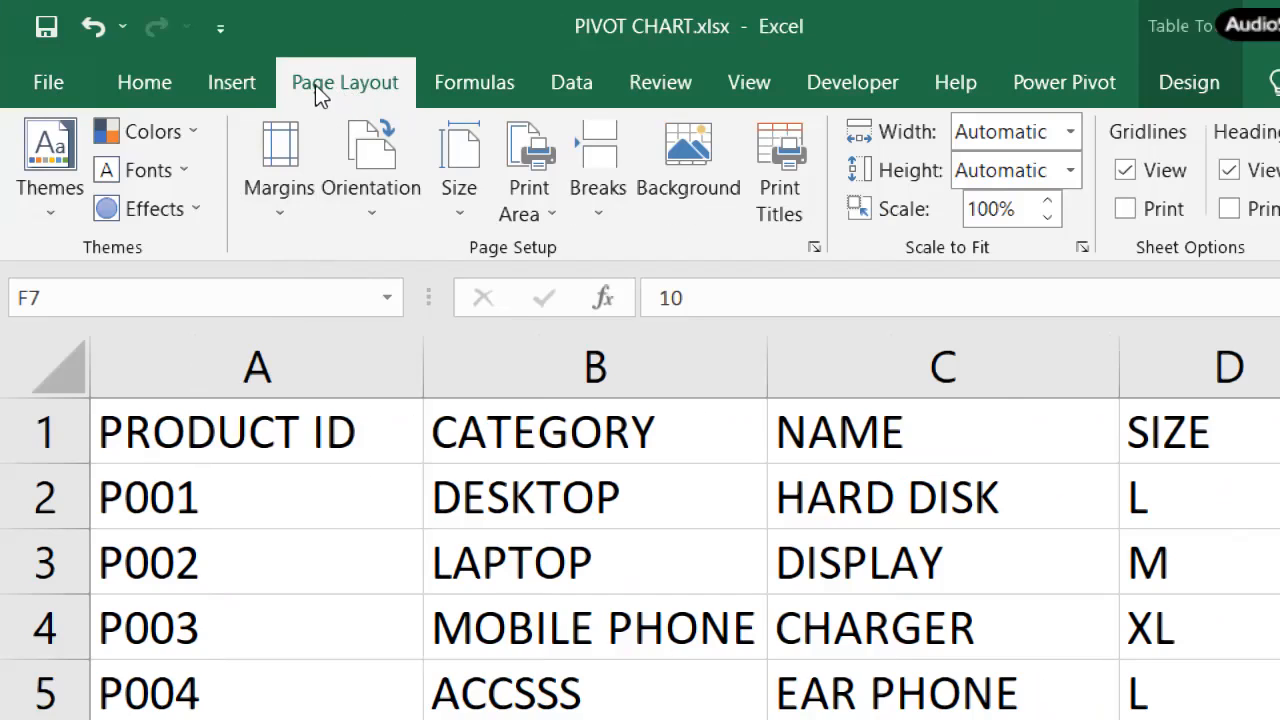
pyautogui.click(230, 90)
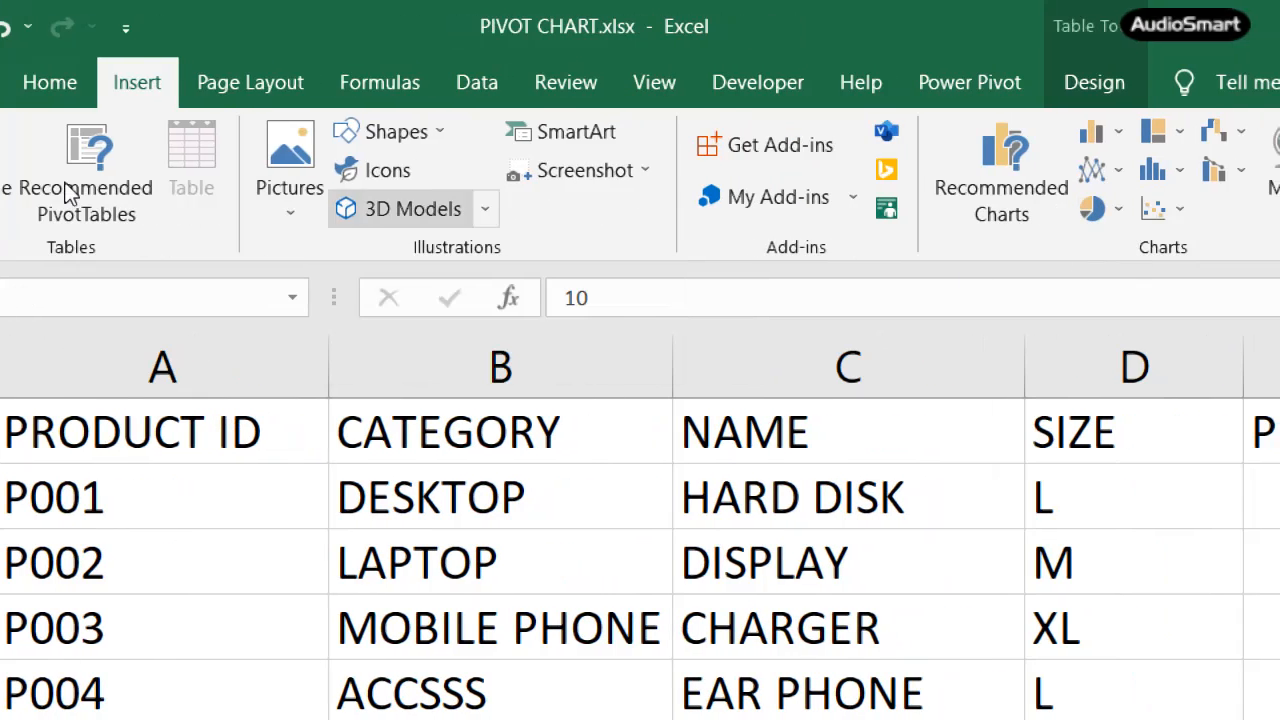
pyautogui.click(330, 84)
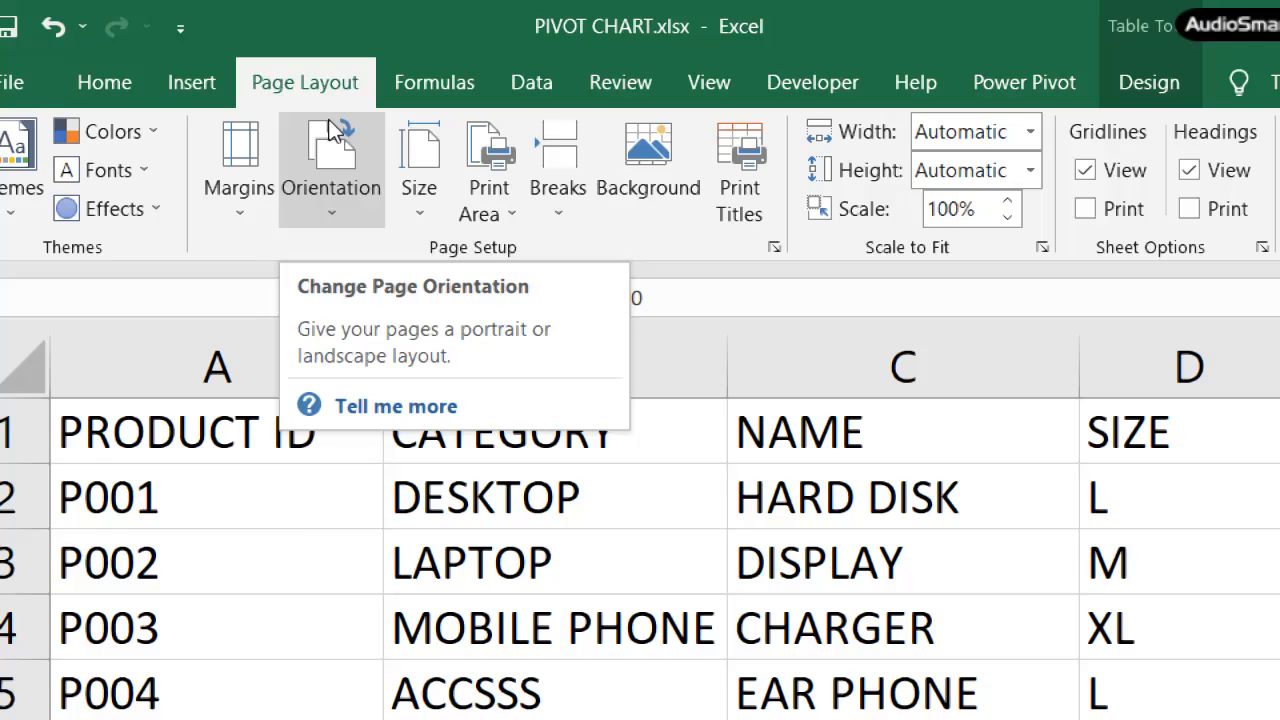
pyautogui.click(239, 214)
pyautogui.click(874, 515)
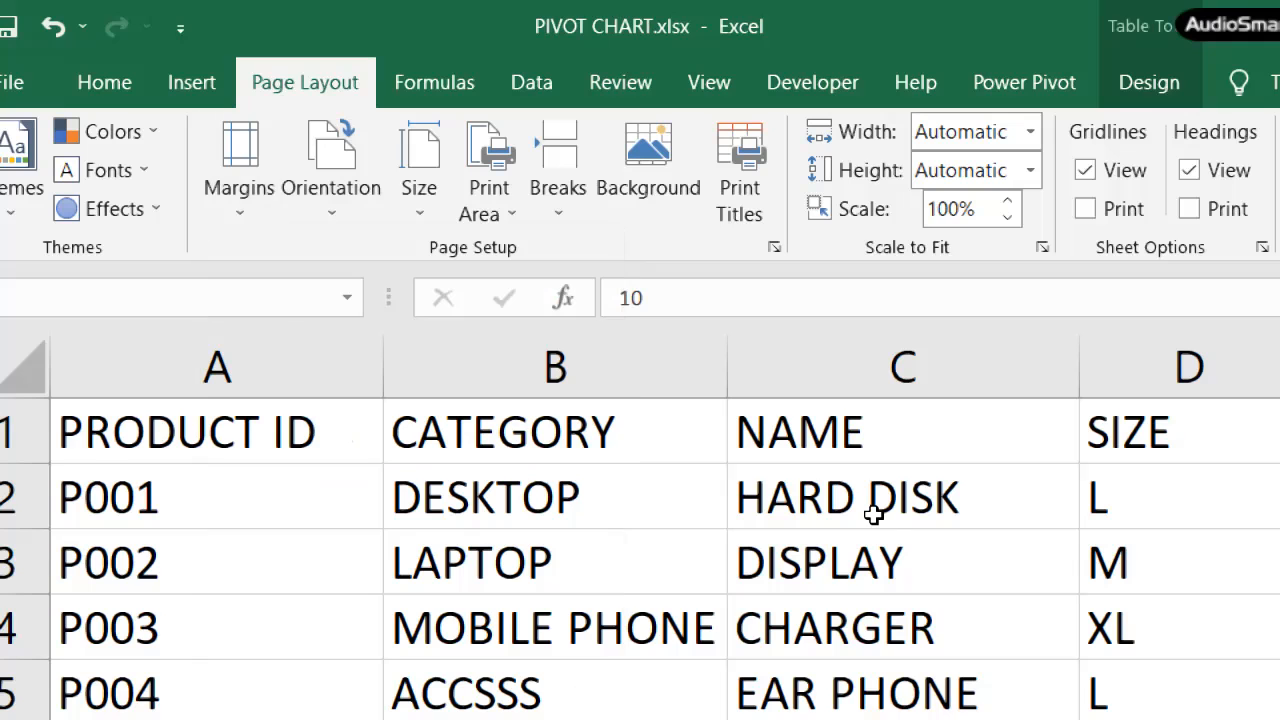
pyautogui.keyDown('ctrl'); pyautogui.scroll(-2, 635, 525); pyautogui.keyUp('ctrl')
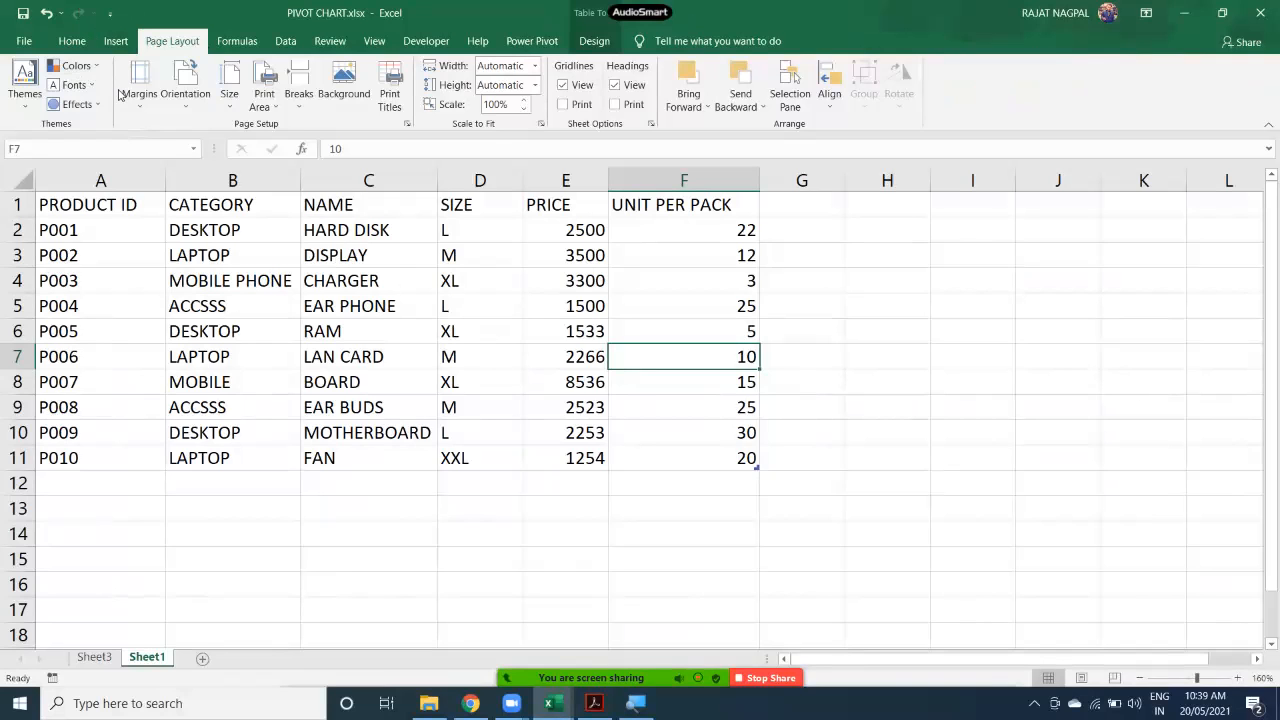
# Check how the product table on Sheet1 fits the page in the print preview.
pyautogui.hotkey('ctrl', 'p')
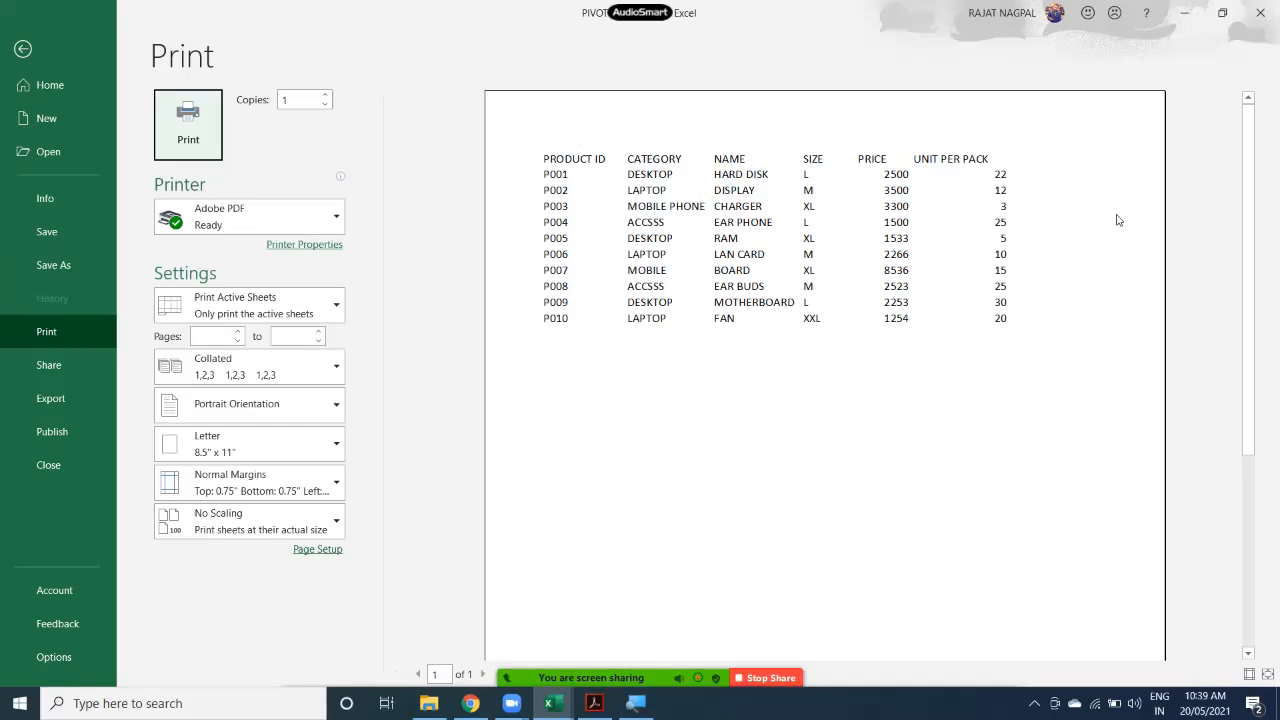
pyautogui.scroll(-3, 1128, 306)
pyautogui.scroll(5, 700, 563)
pyautogui.press('Escape')
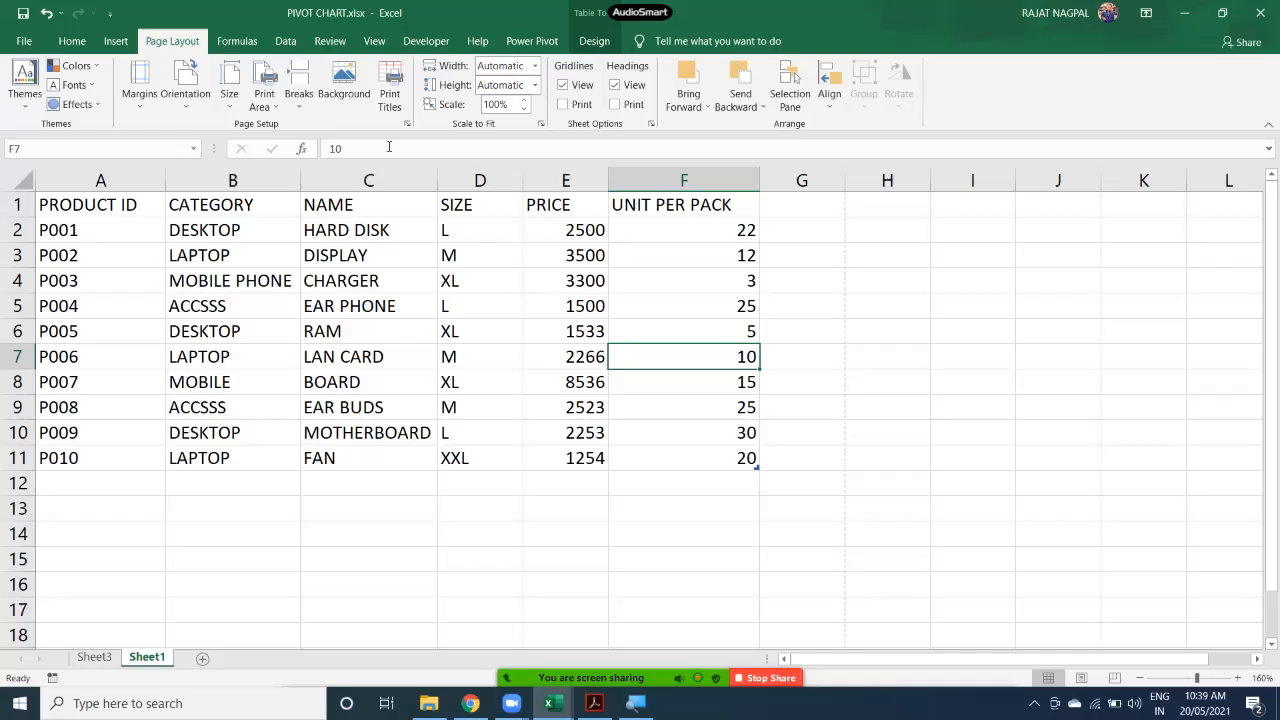
# Set custom page margins of 1 inch for the top, bottom, left and right of Sheet1.
pyautogui.click(141, 95)
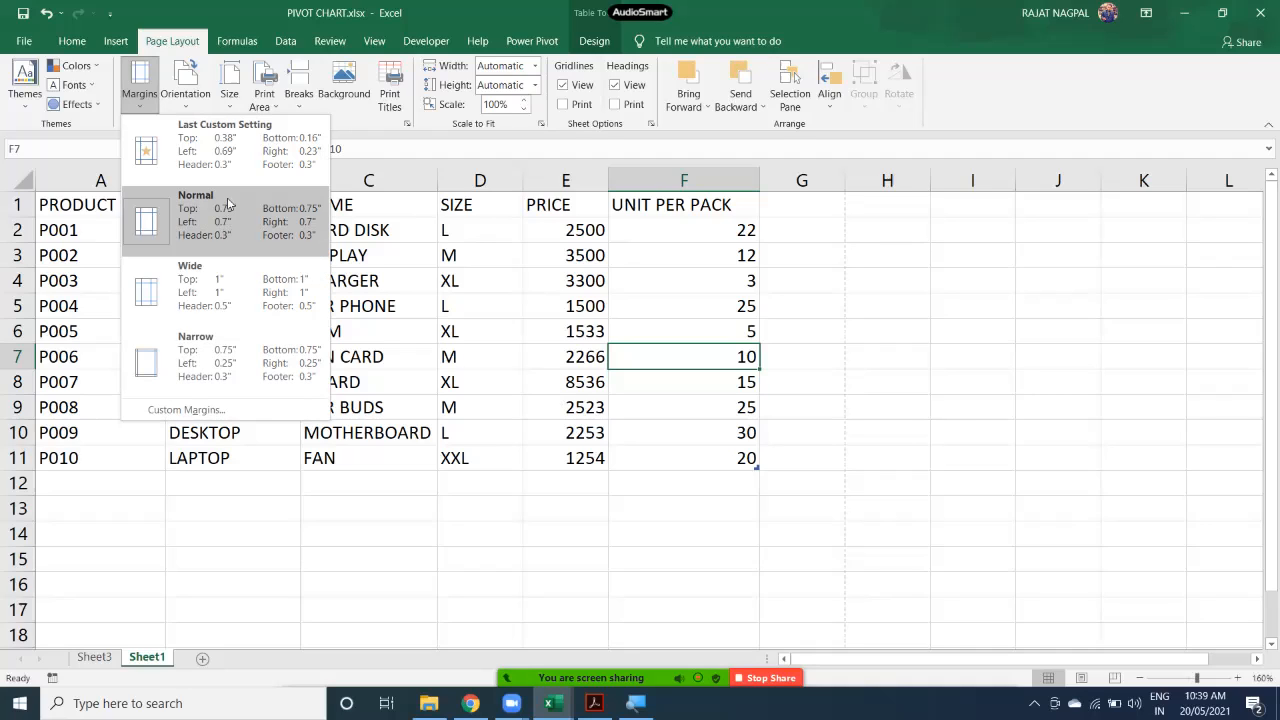
pyautogui.click(186, 410)
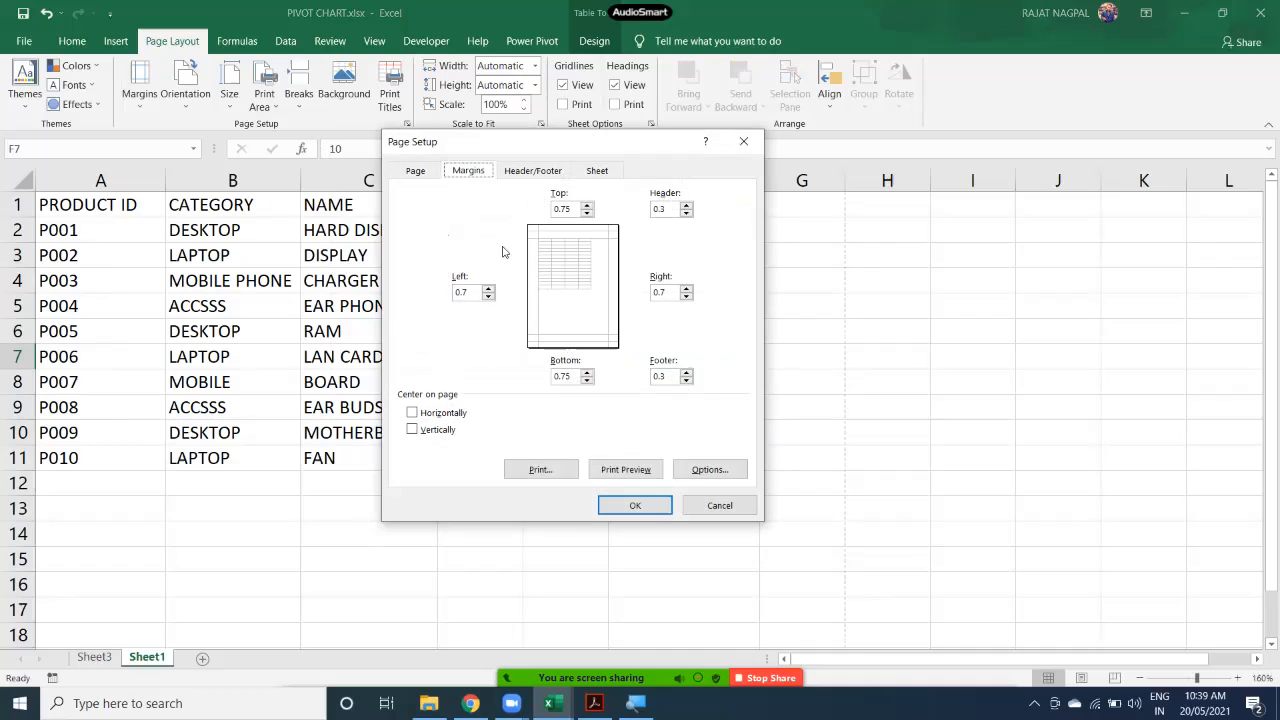
pyautogui.click(561, 209)
pyautogui.moveTo(575, 209); pyautogui.dragTo(536, 206)
pyautogui.write('1')
pyautogui.press('Tab')
pyautogui.write('1')
pyautogui.press('Tab')
pyautogui.write('1')
pyautogui.press('Tab')
pyautogui.write('1')
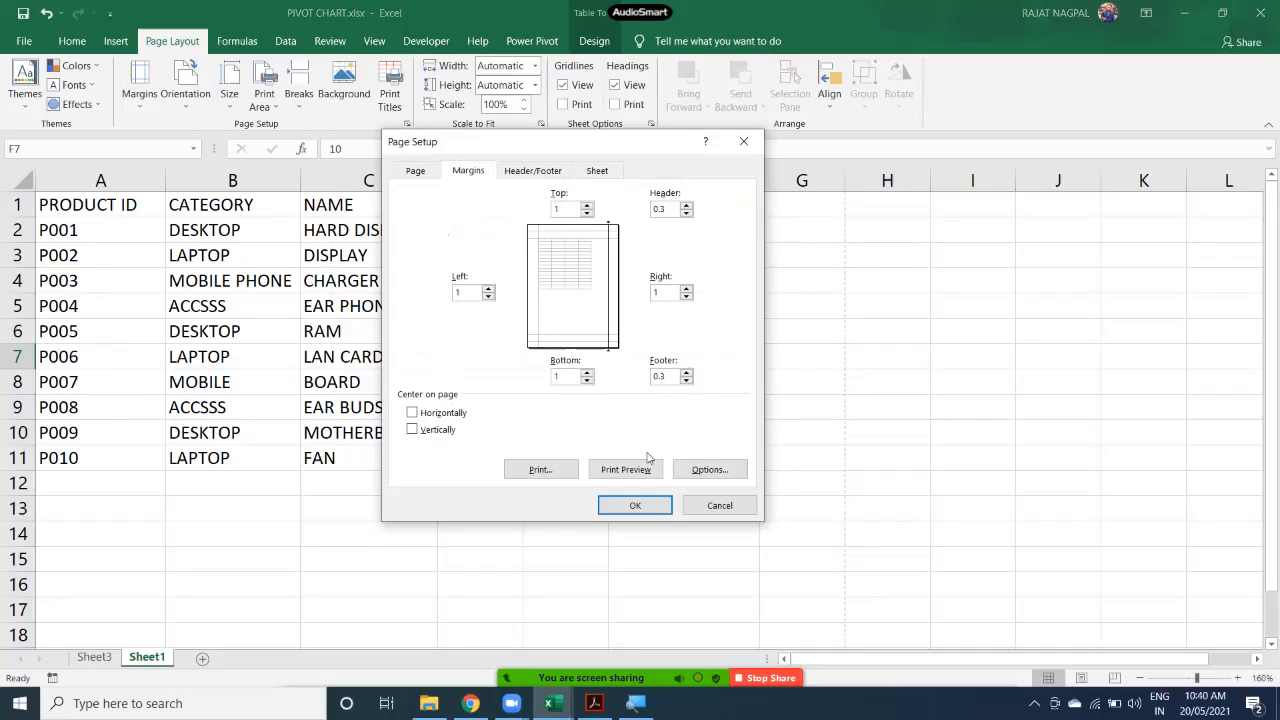
pyautogui.click(650, 504)
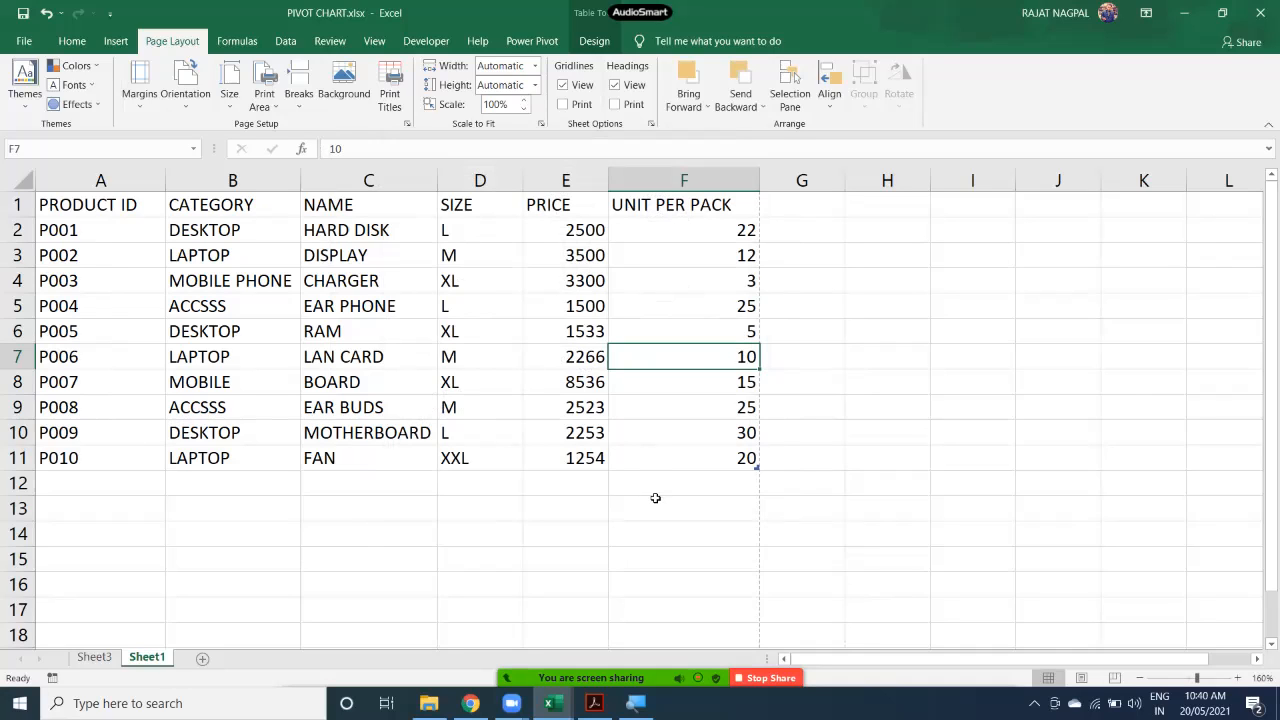
# Preview Sheet1's printout with the custom 1-inch margins.
pyautogui.hotkey('ctrl', 'p')
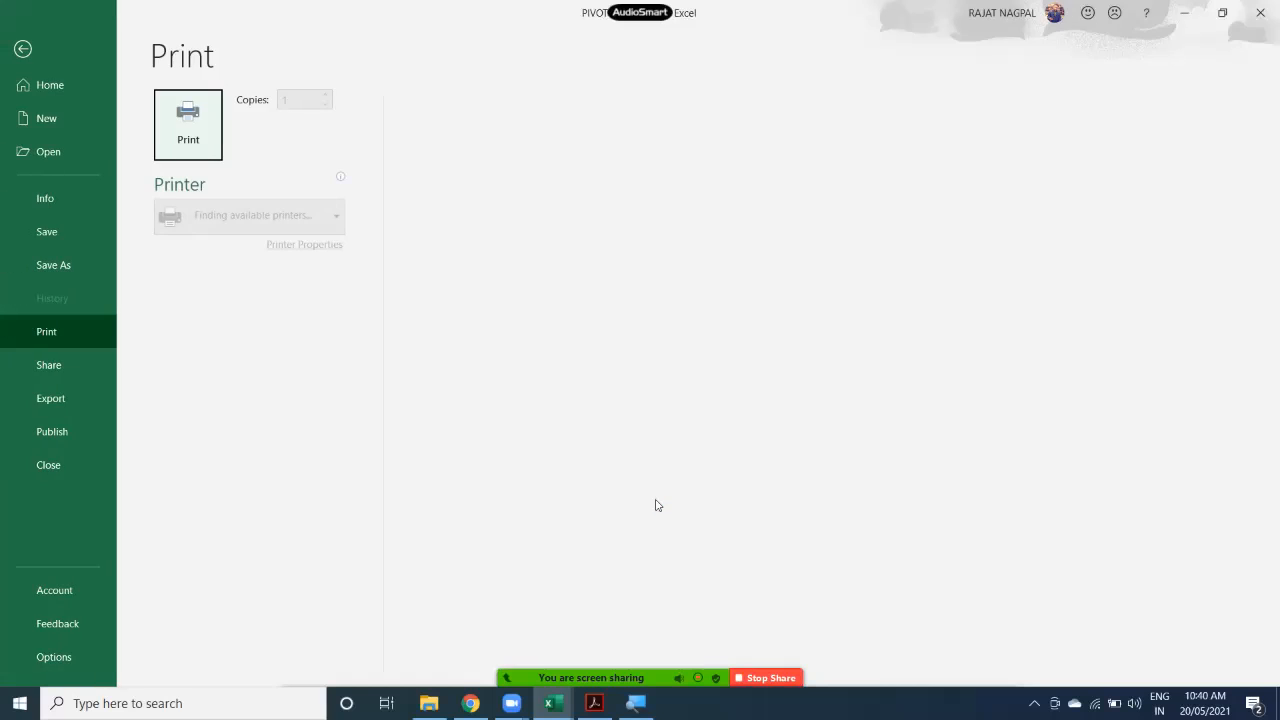
pyautogui.press('Escape')
pyautogui.hotkey('ctrl', 'p')
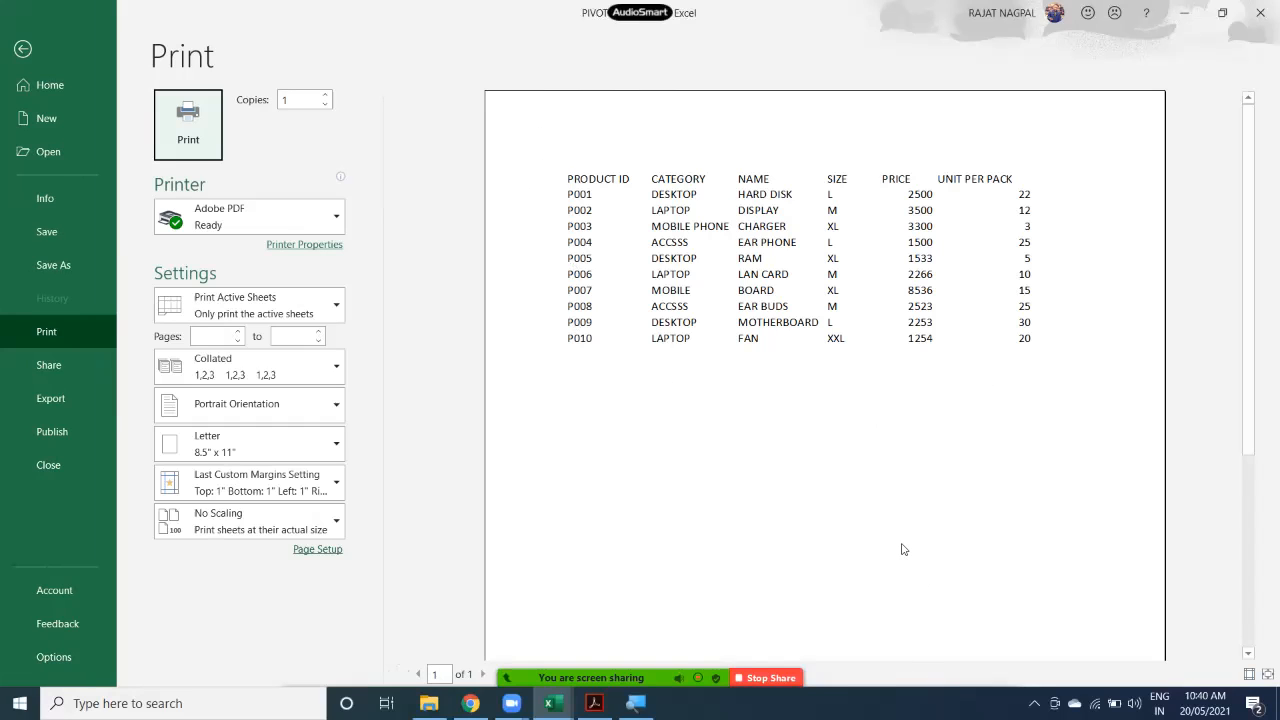
pyautogui.press('Escape')
# Review the margin presets and orientation options, and check the page in portrait in the print preview.
pyautogui.click(152, 108)
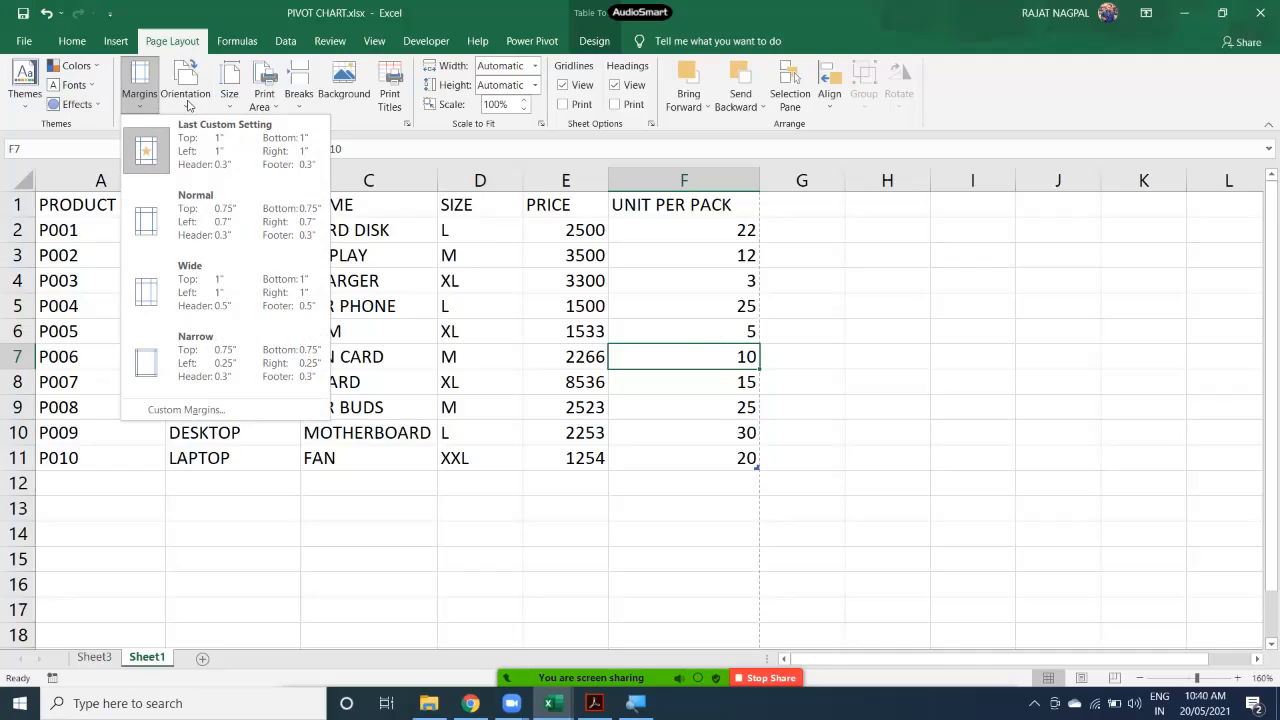
pyautogui.click(188, 100)
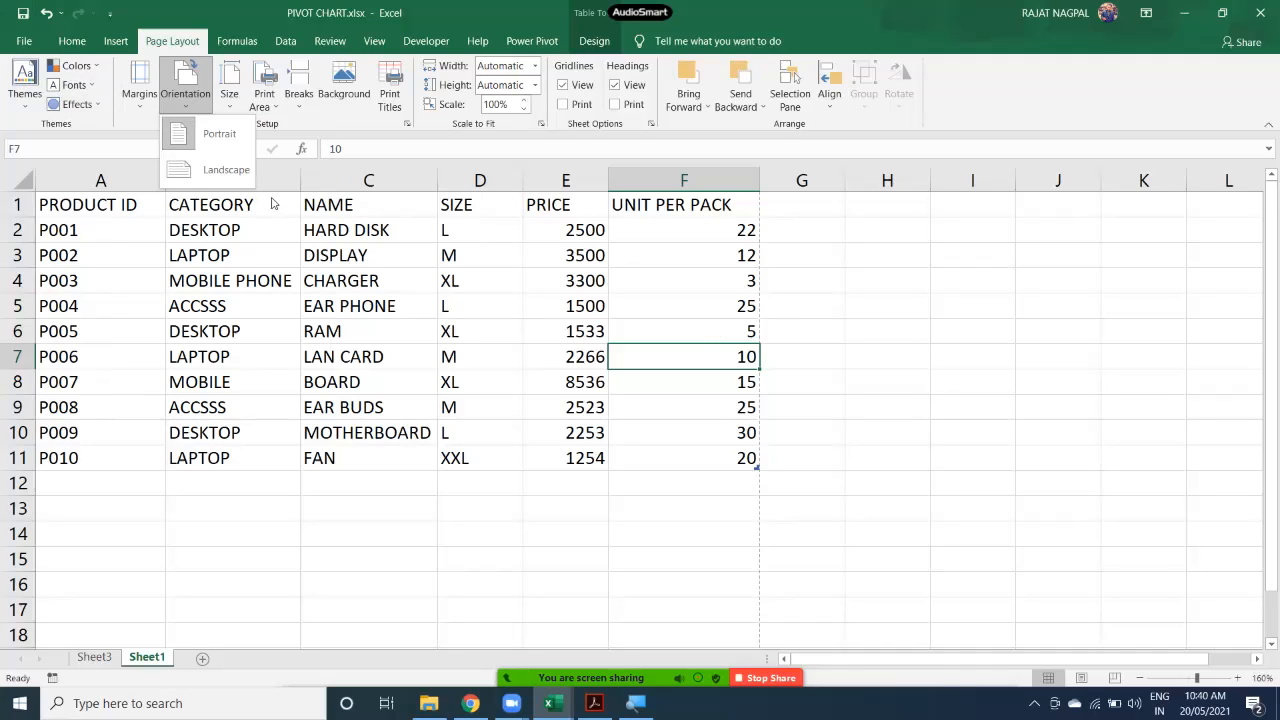
pyautogui.click(607, 119)
pyautogui.hotkey('ctrl', 'p')
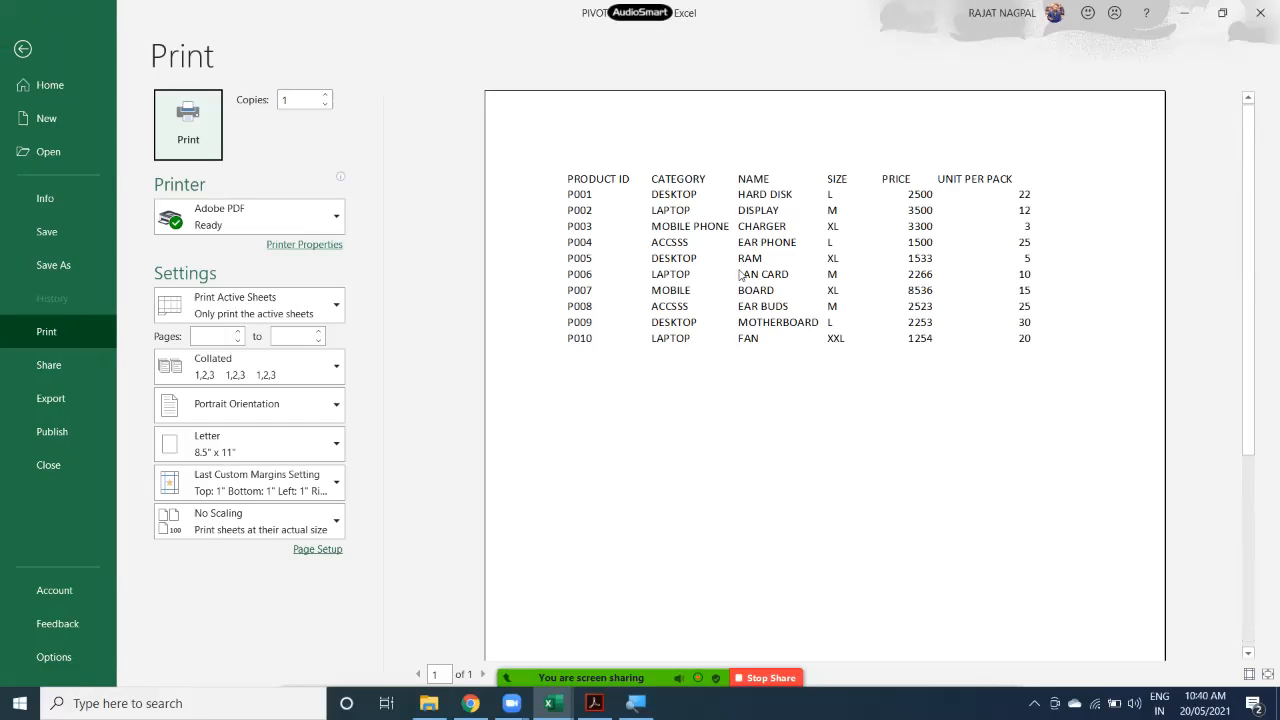
pyautogui.press('Escape')
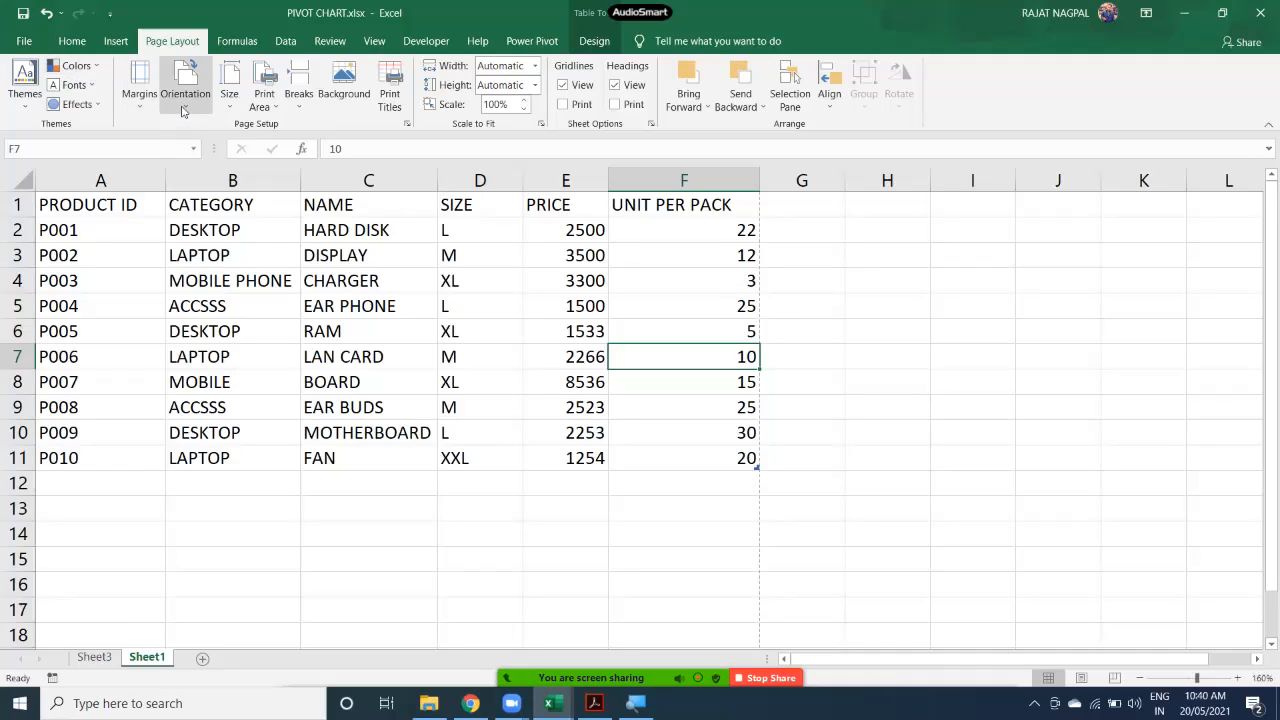
# Switch Sheet1's page orientation to landscape and view the whole page in the print preview.
pyautogui.click(186, 96)
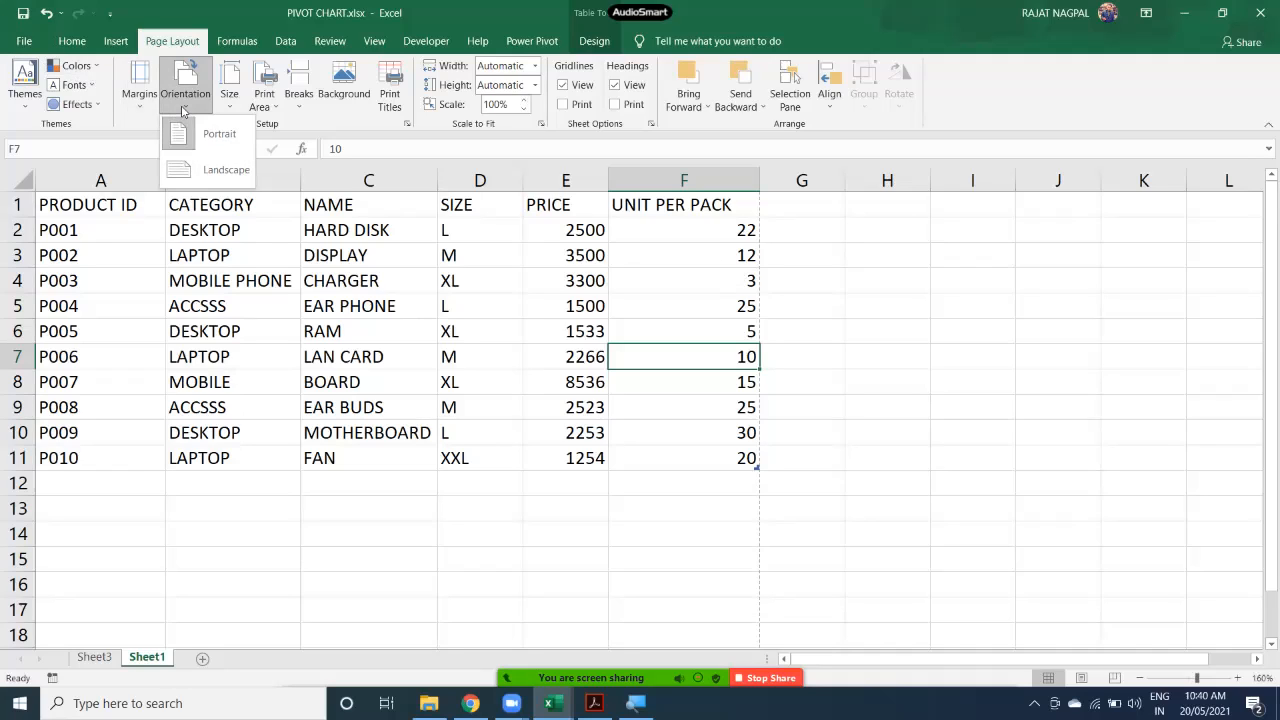
pyautogui.click(210, 170)
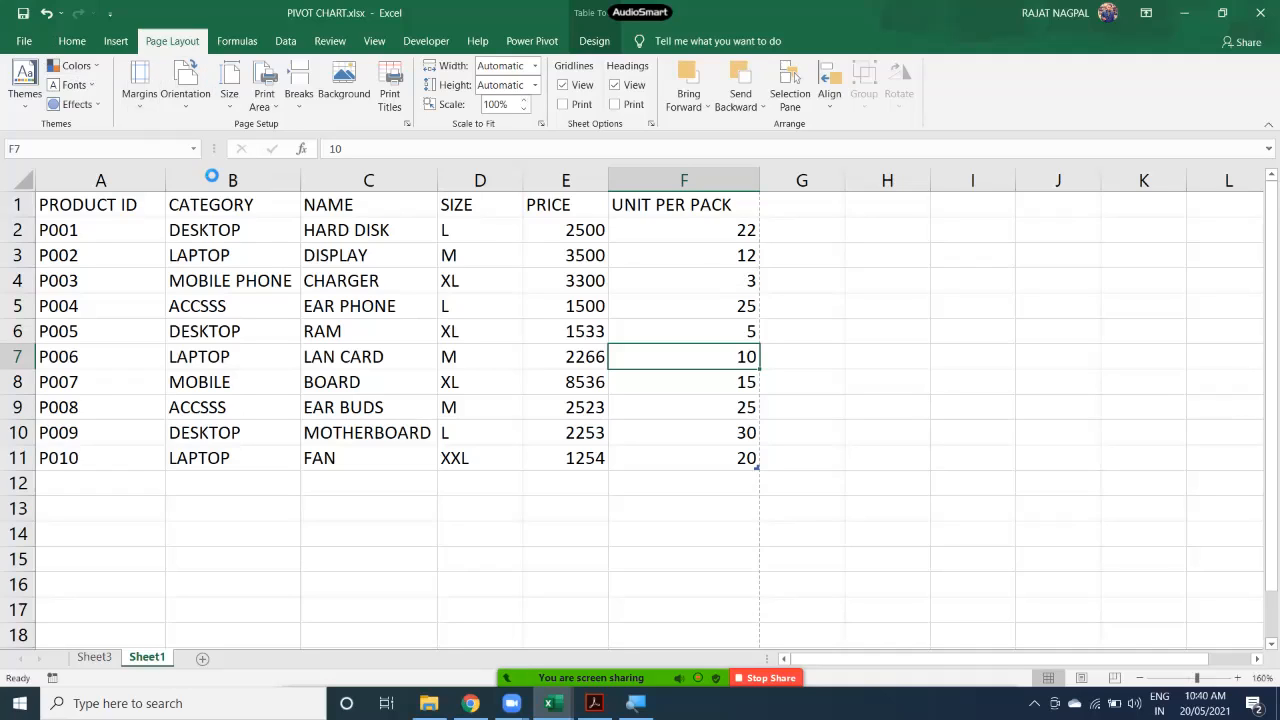
pyautogui.hotkey('ctrl', 'p')
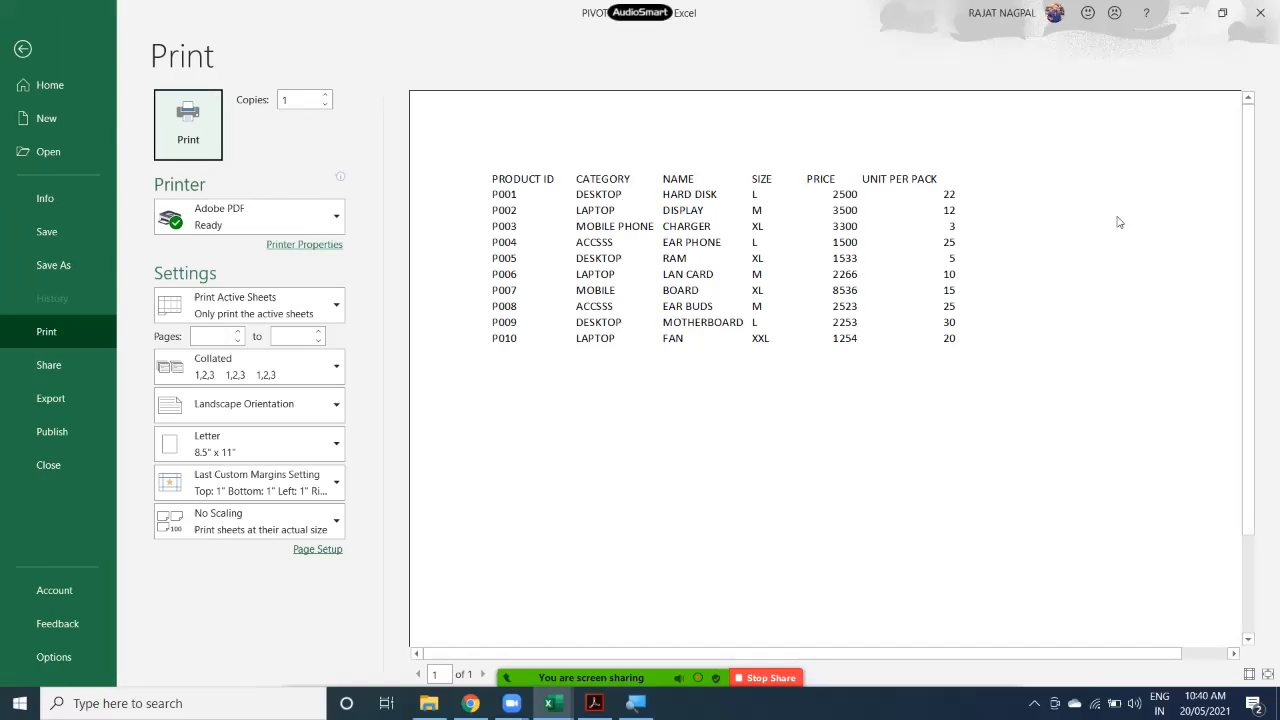
pyautogui.click(1011, 309)
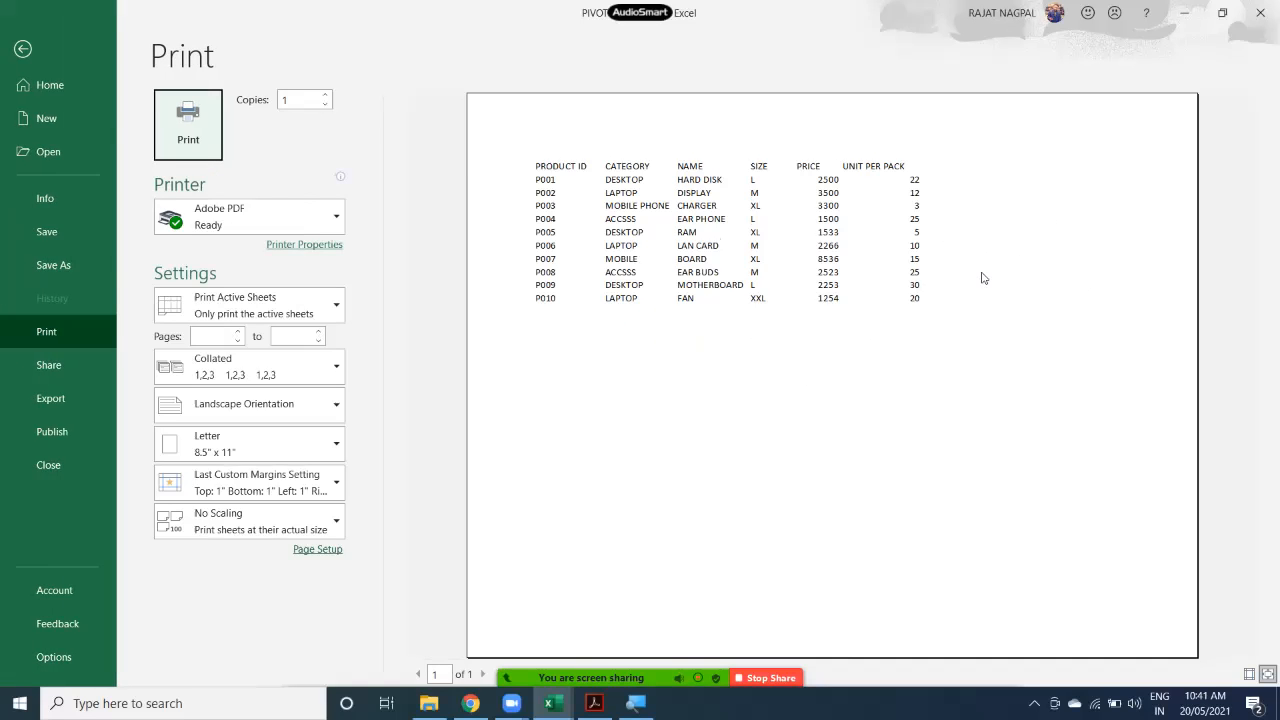
pyautogui.press('Escape')
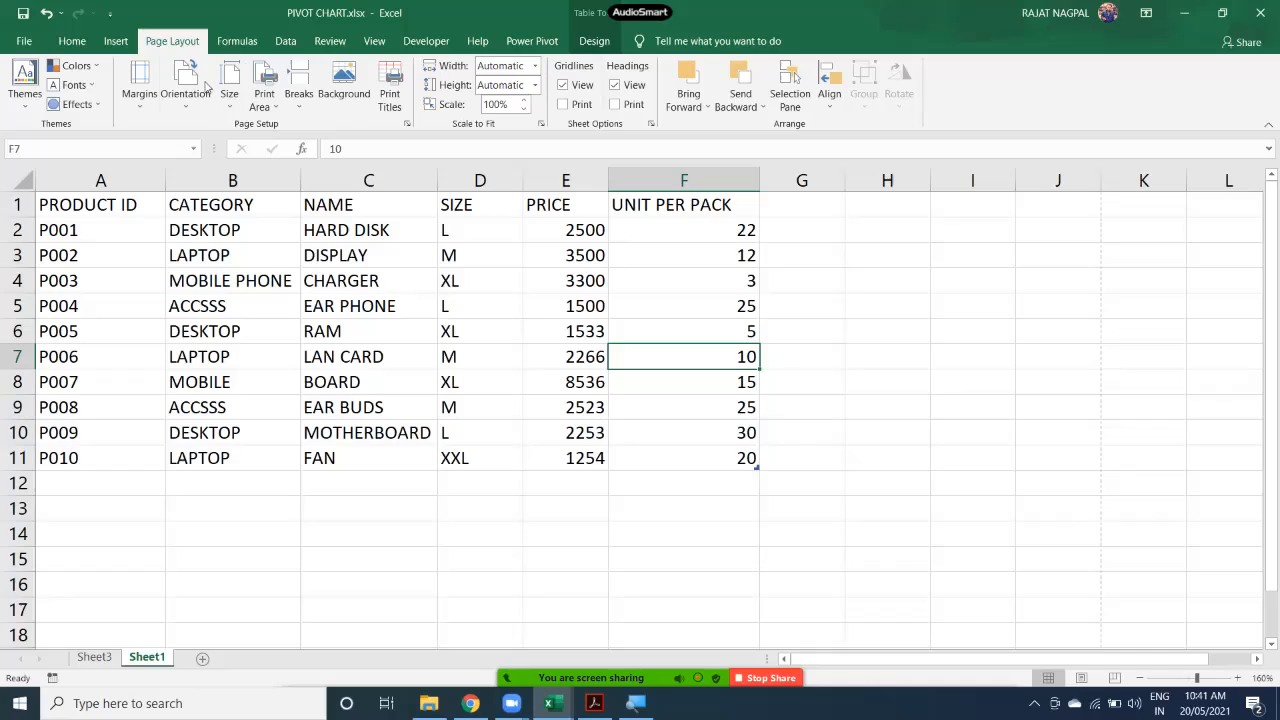
# Set Sheet1's page orientation to portrait and its paper size to A4.
pyautogui.click(189, 110)
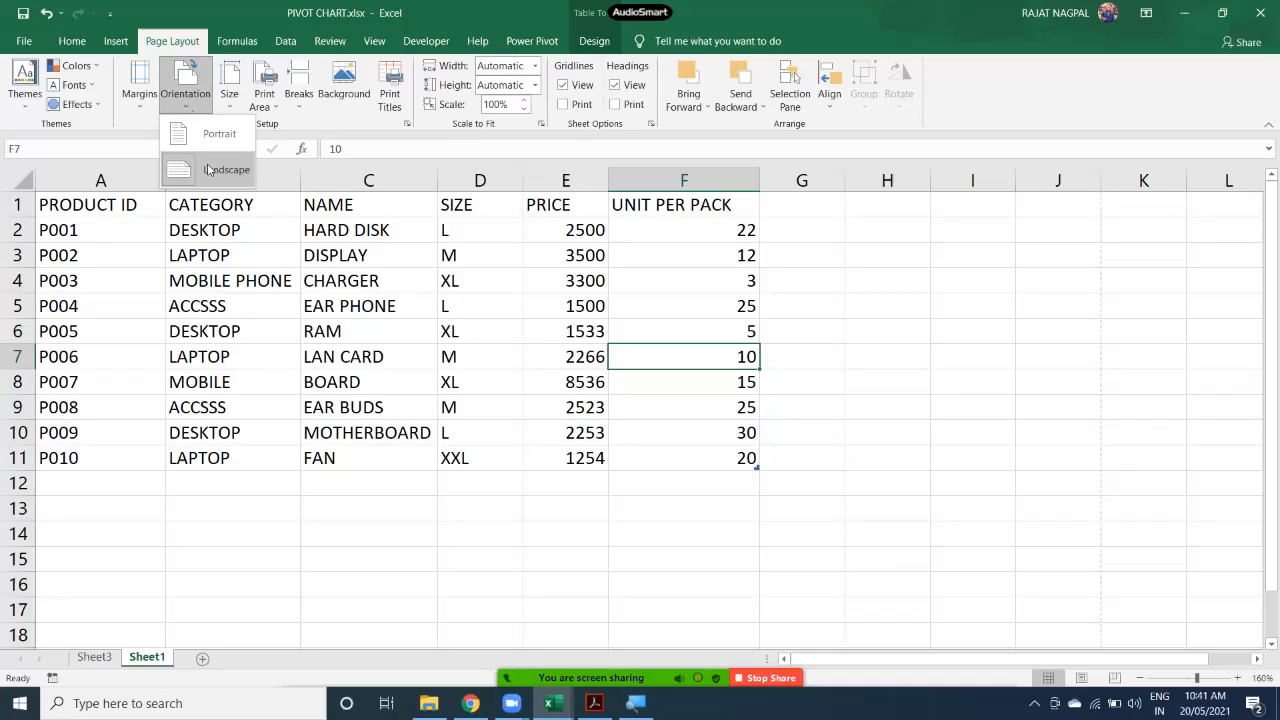
pyautogui.click(214, 134)
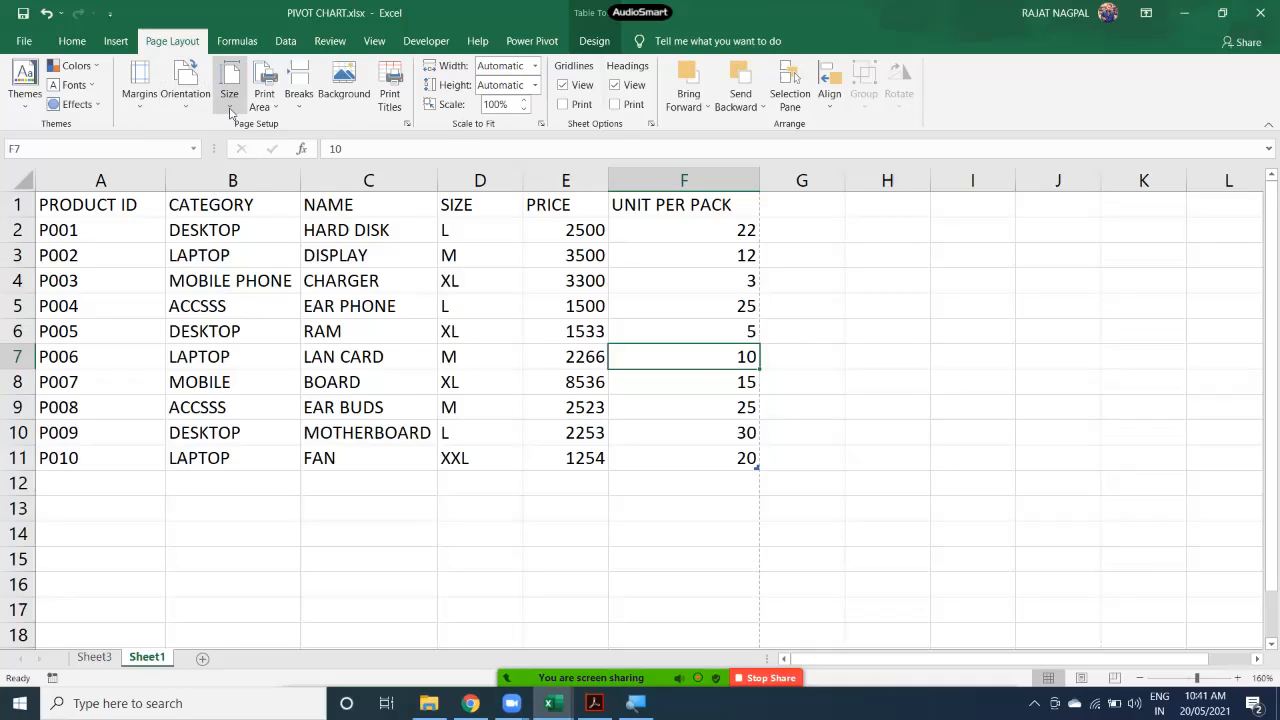
pyautogui.click(230, 110)
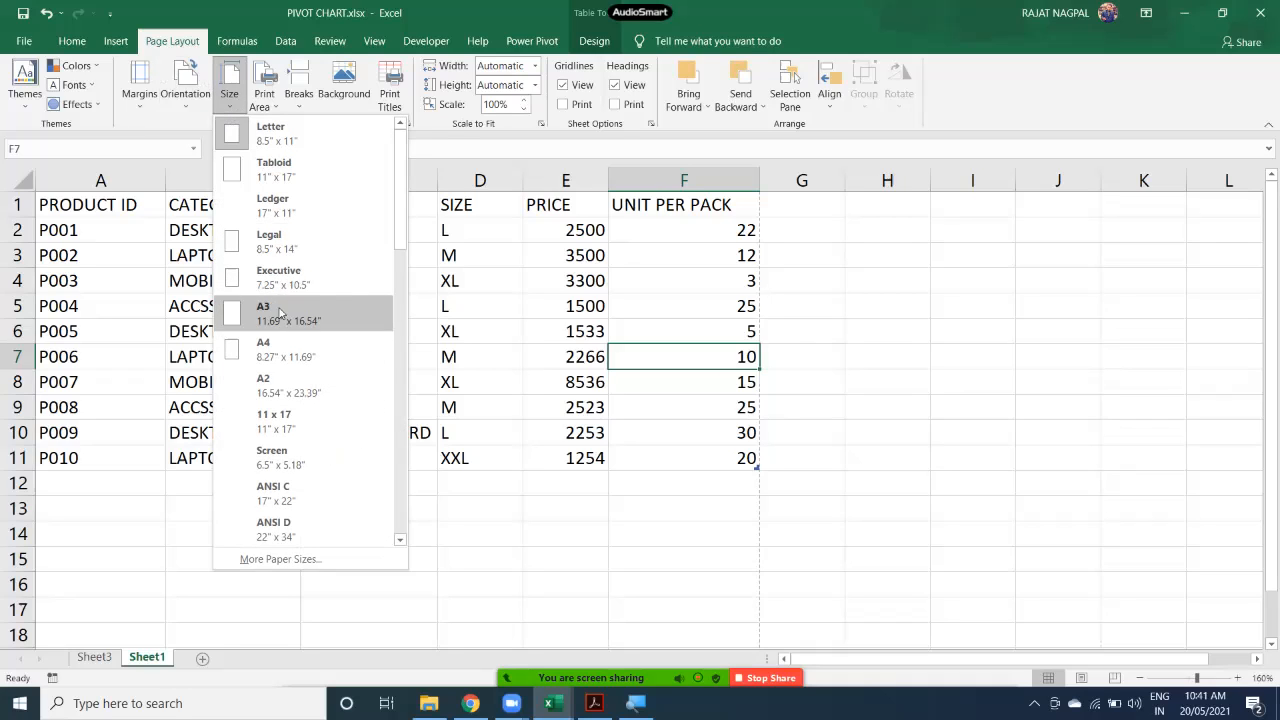
pyautogui.click(282, 350)
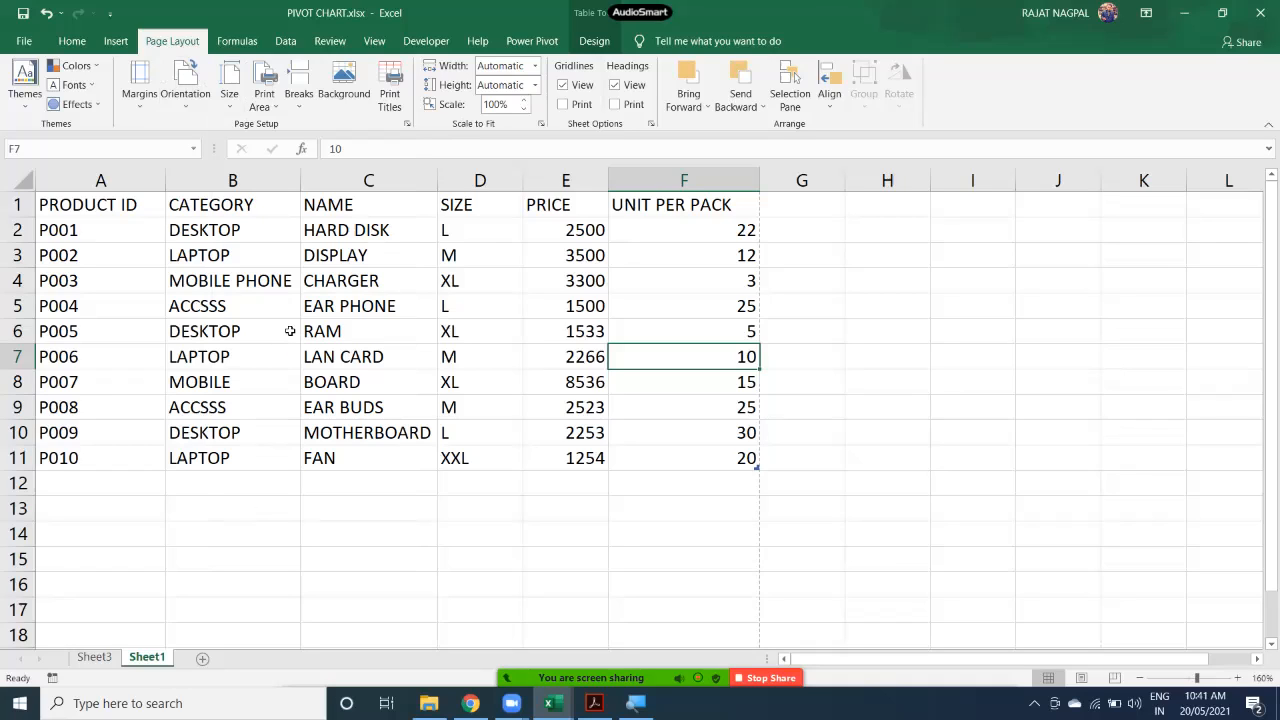
pyautogui.click(236, 111)
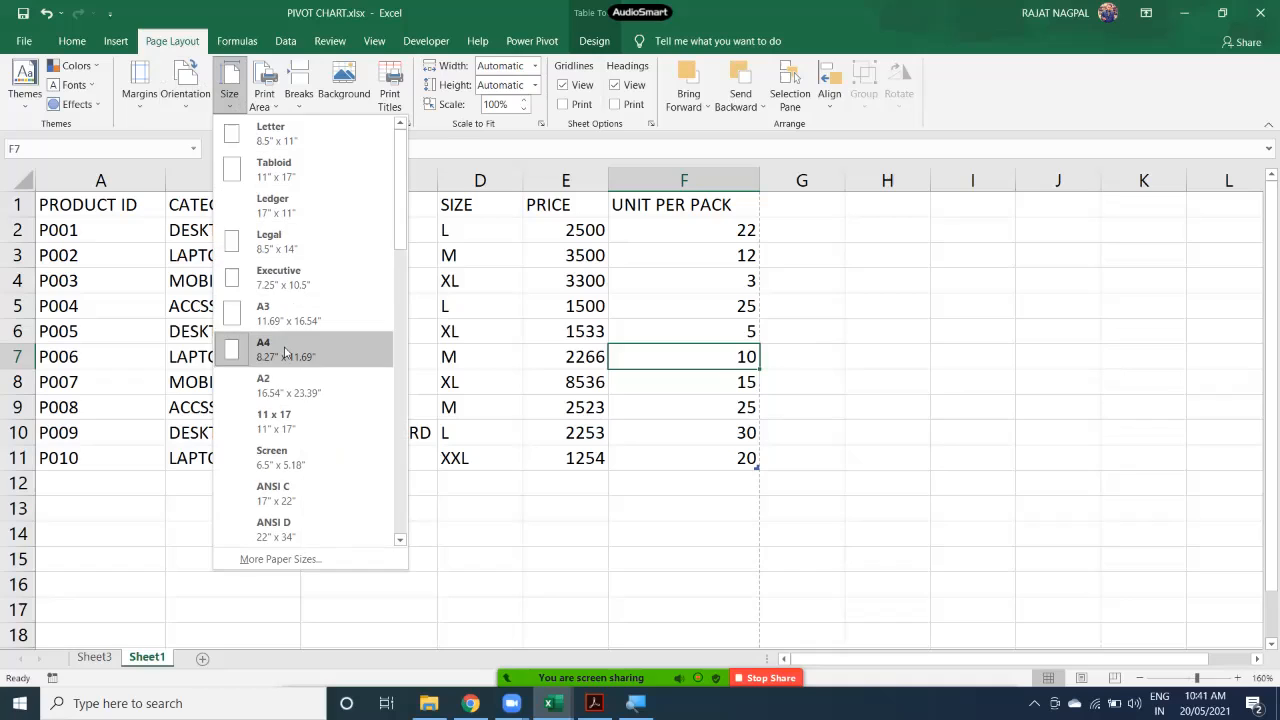
pyautogui.click(282, 350)
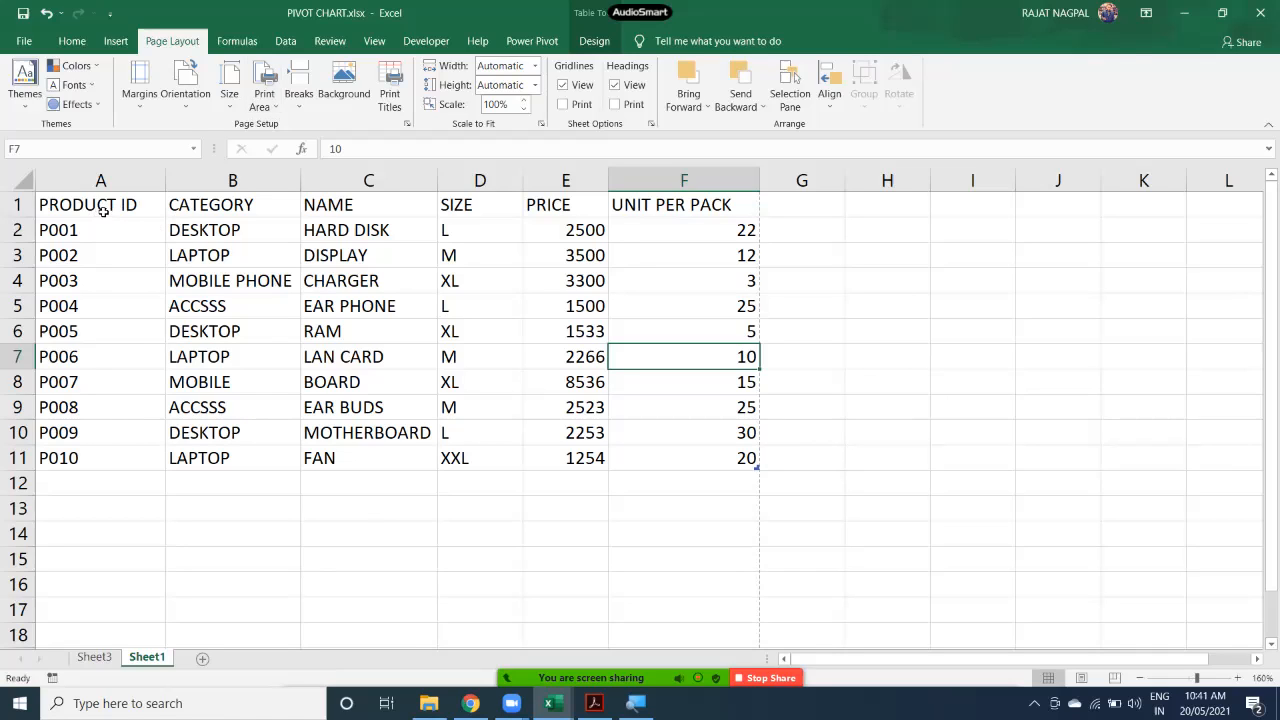
# Copy the product table A1:F11 and paste a duplicate starting at cell A14.
pyautogui.moveTo(101, 203); pyautogui.dragTo(682, 467)
pyautogui.hotkey('ctrl', 'c')
pyautogui.scroll(-1, 271, 480)
pyautogui.click(160, 466)
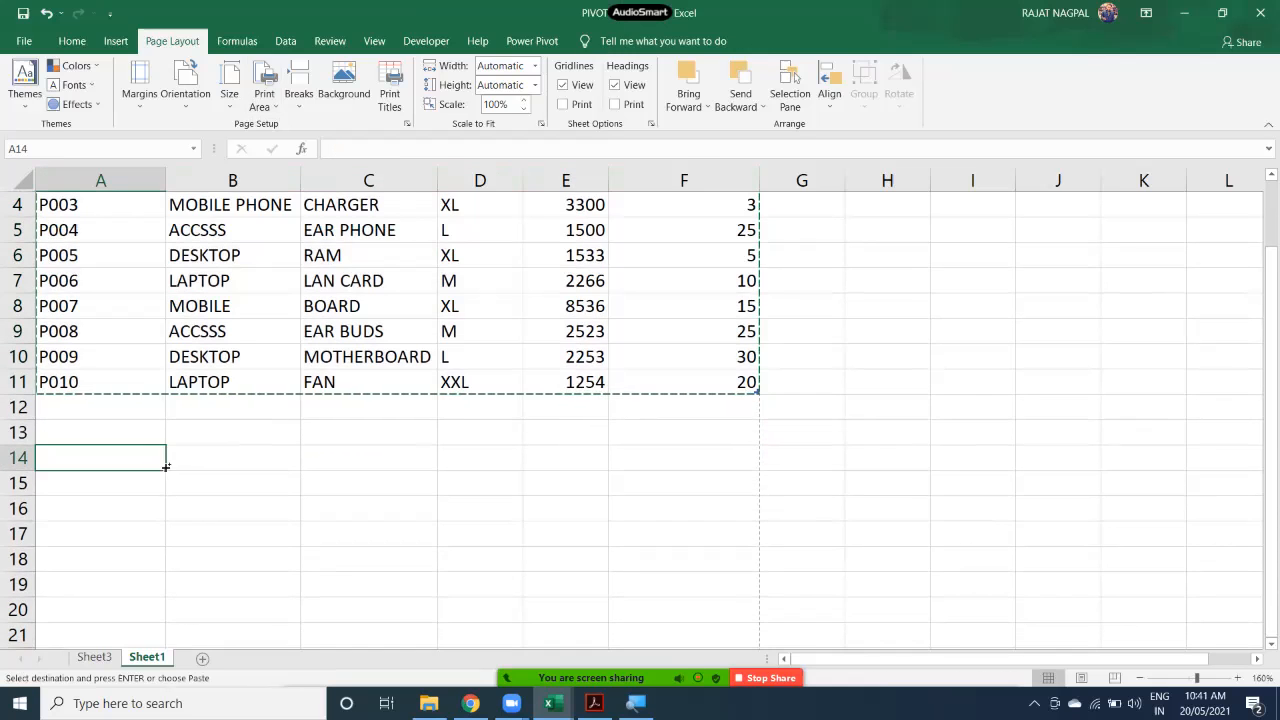
pyautogui.hotkey('ctrl', 'v')
pyautogui.scroll(-3, 686, 486)
pyautogui.scroll(4, 829, 357)
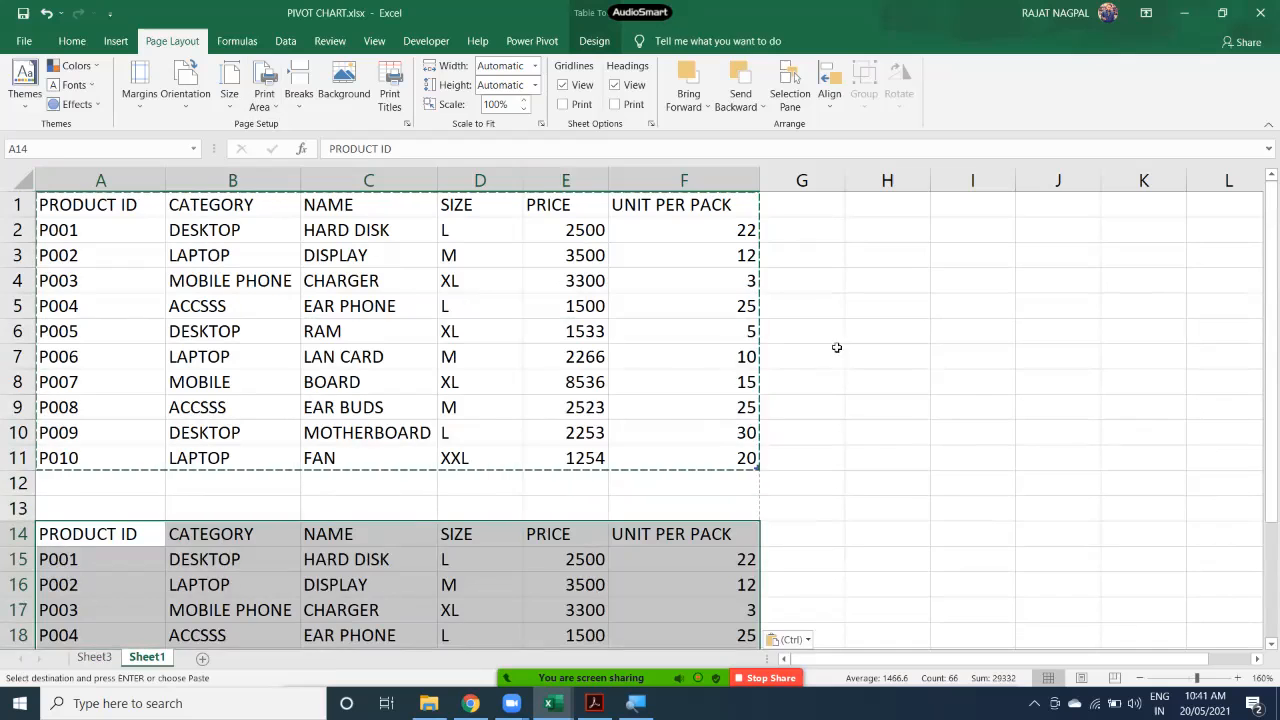
# Paste two more copies of the product table starting at cells H1 and H13.
pyautogui.click(890, 206)
pyautogui.hotkey('ctrl', 'v')
pyautogui.click(908, 514)
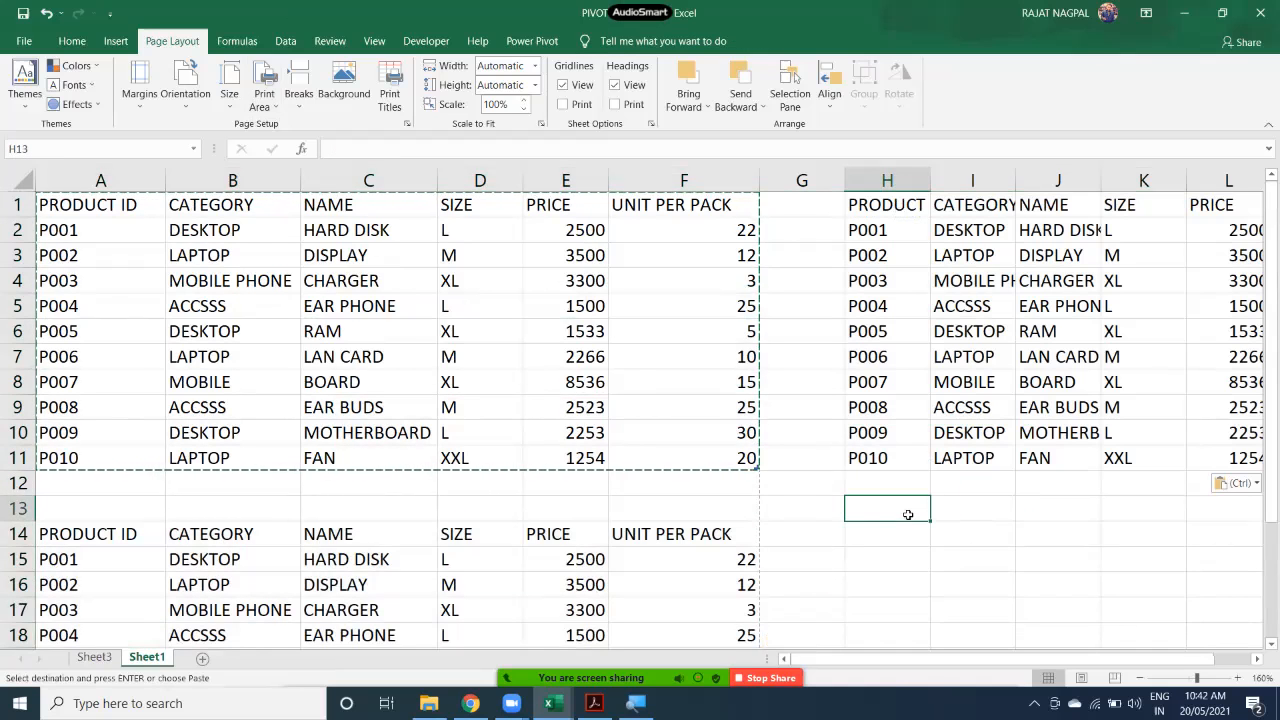
pyautogui.hotkey('ctrl', 'v')
pyautogui.press('Escape')
pyautogui.click(796, 453)
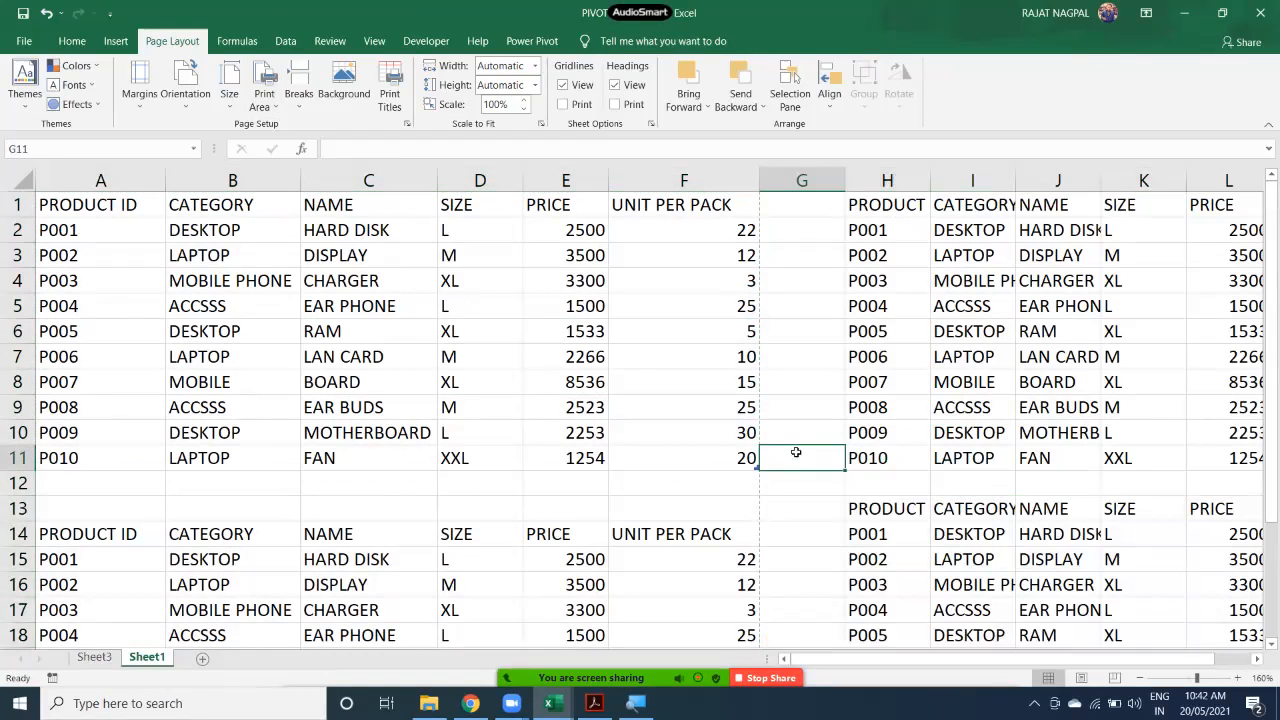
# Look over the pasted tables and view both pages of Sheet1 in the print preview.
pyautogui.scroll(-5, 497, 343)
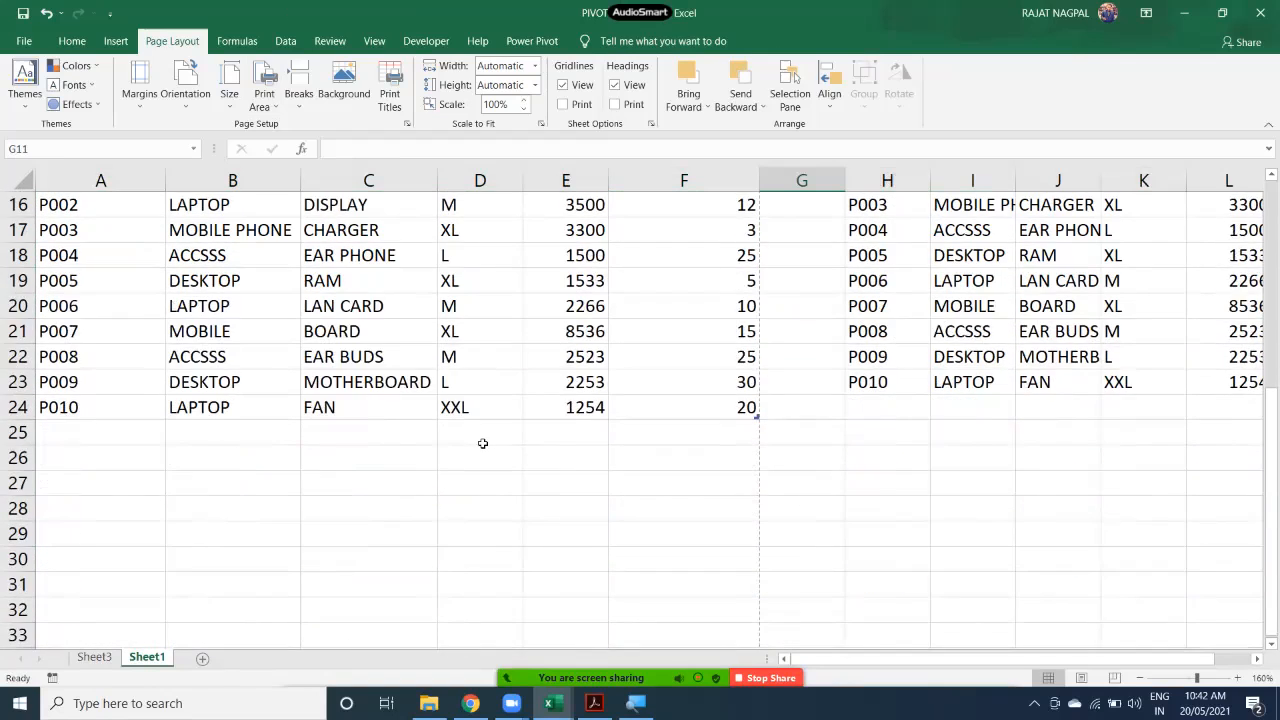
pyautogui.scroll(5, 482, 443)
pyautogui.click(490, 512)
pyautogui.click(492, 525)
pyautogui.click(500, 552)
pyautogui.click(484, 436)
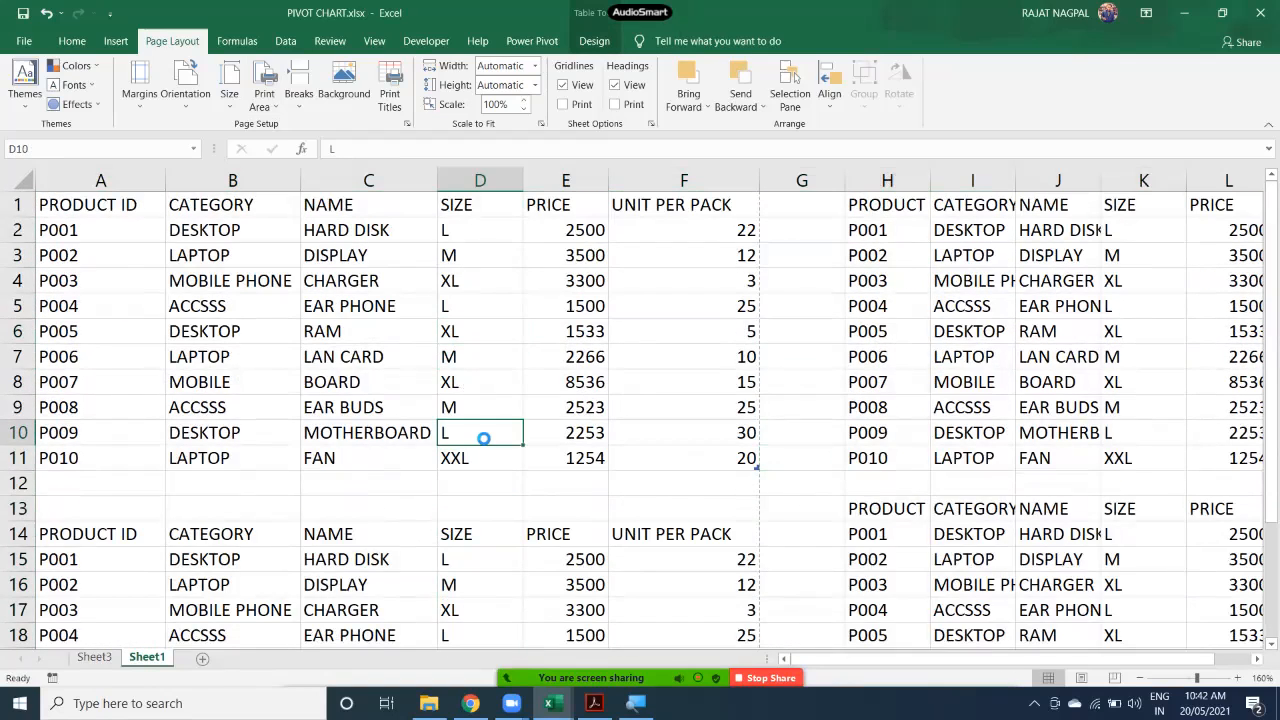
pyautogui.hotkey('ctrl', 'p')
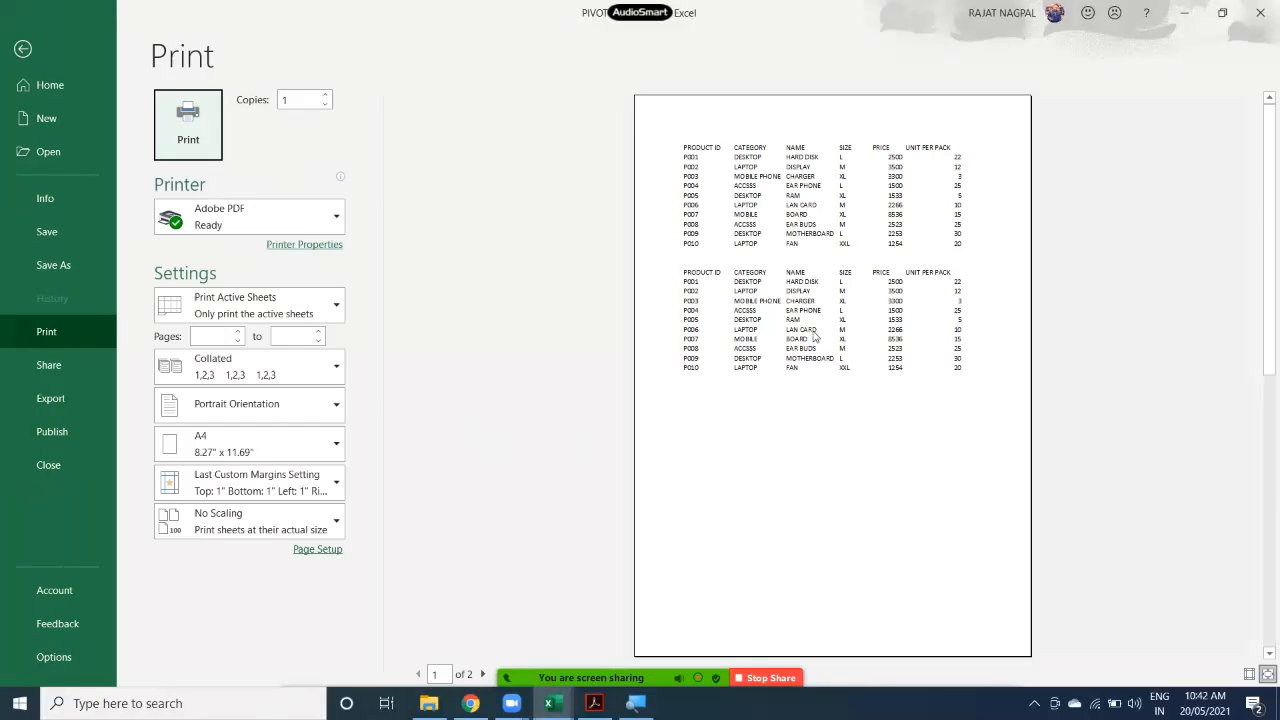
pyautogui.click(482, 675)
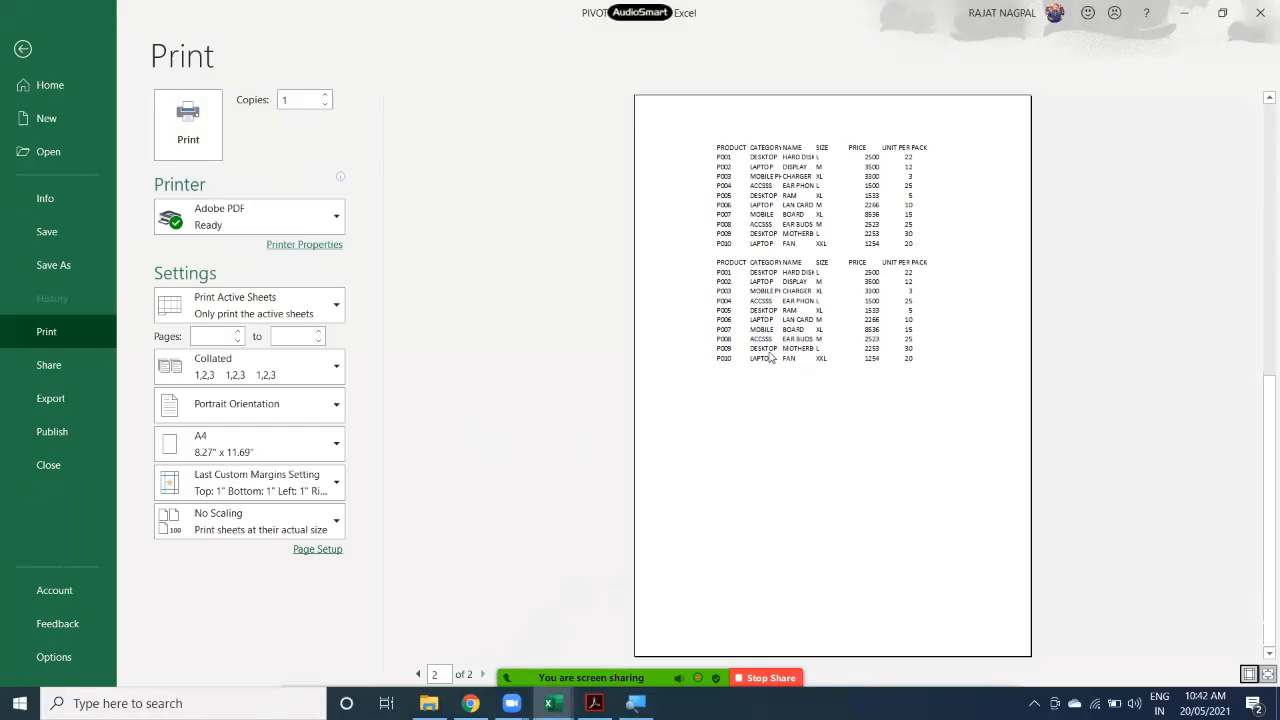
pyautogui.press('Escape')
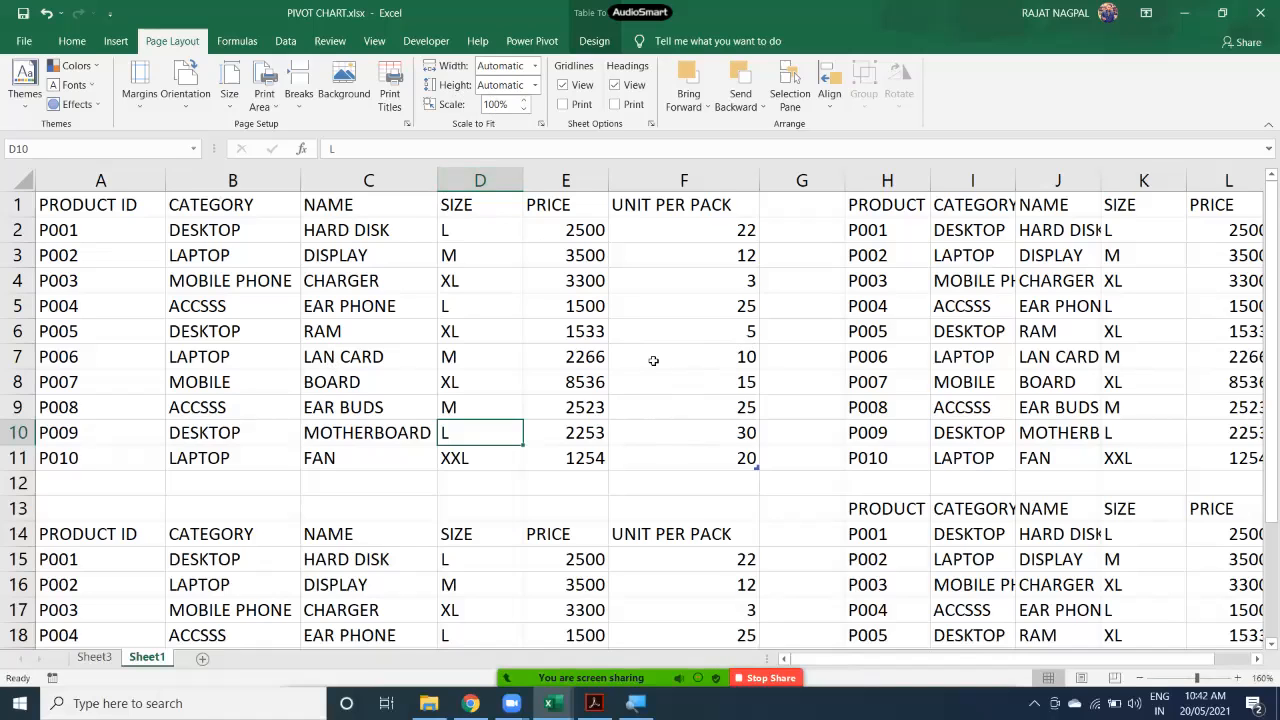
# Set the table range A14:F24 as the print area and check it in the print preview.
pyautogui.scroll(-3, 554, 480)
pyautogui.moveTo(126, 314); pyautogui.dragTo(678, 558)
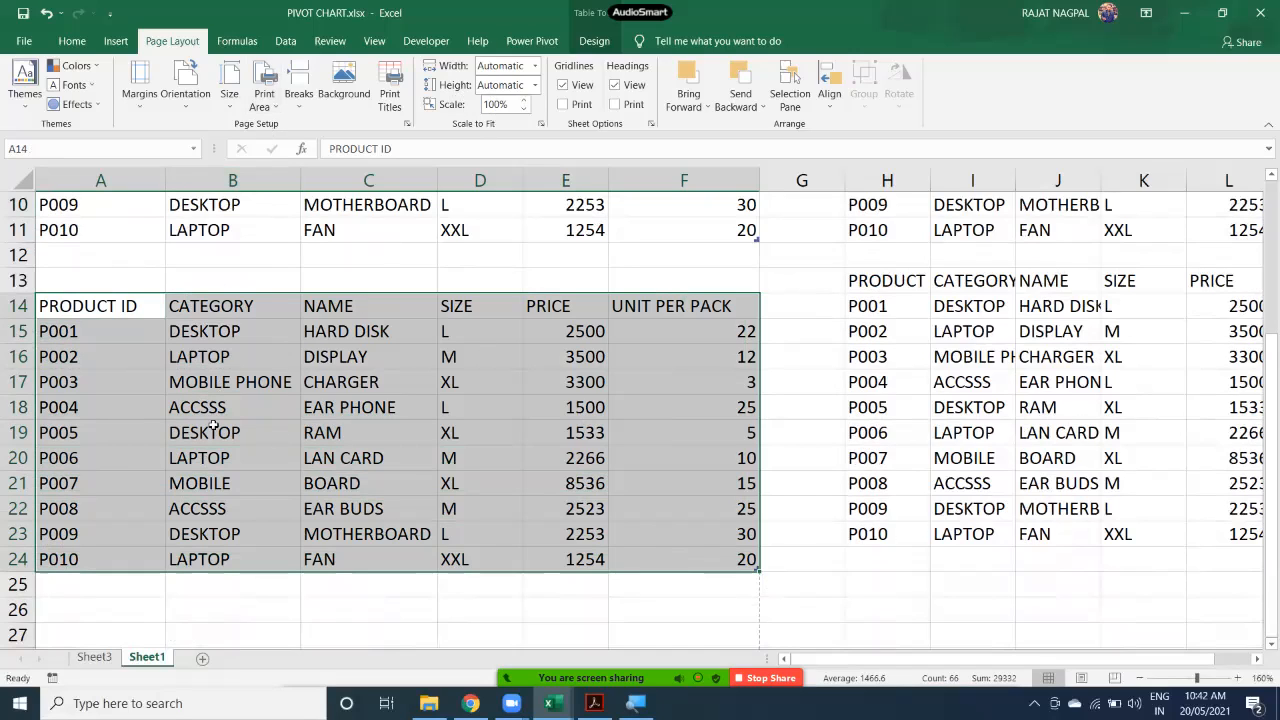
pyautogui.click(267, 110)
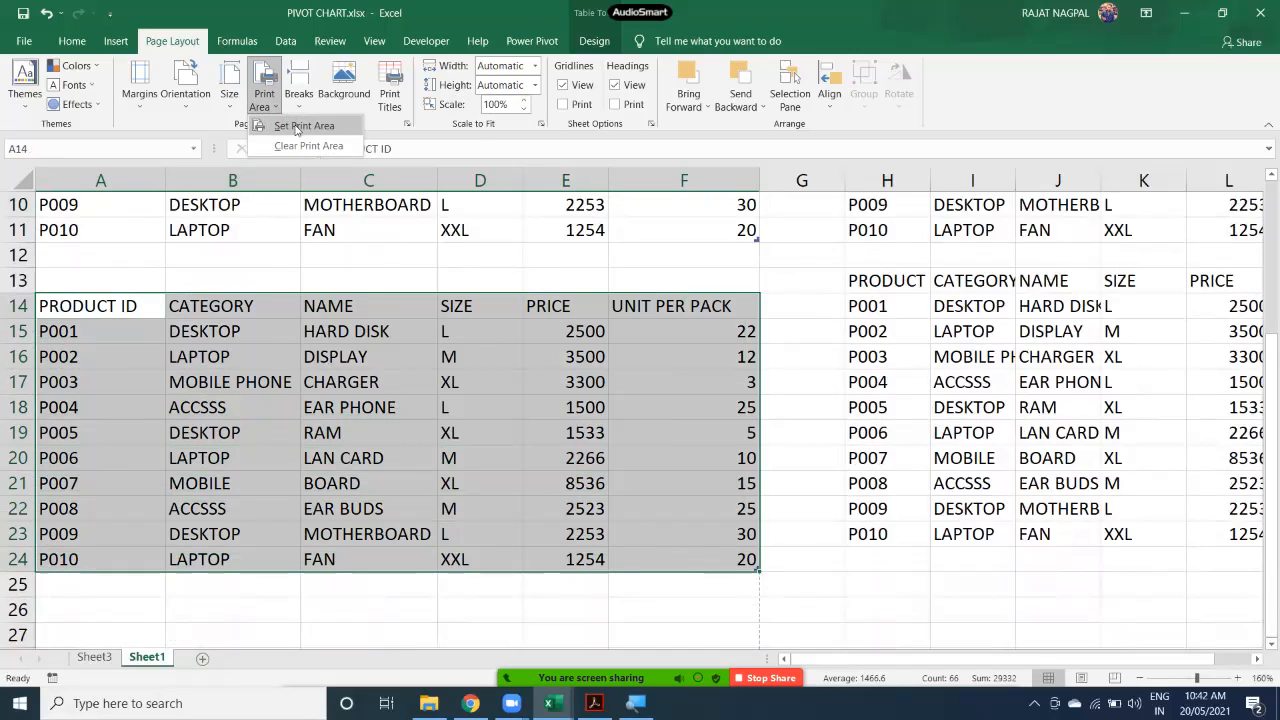
pyautogui.click(300, 127)
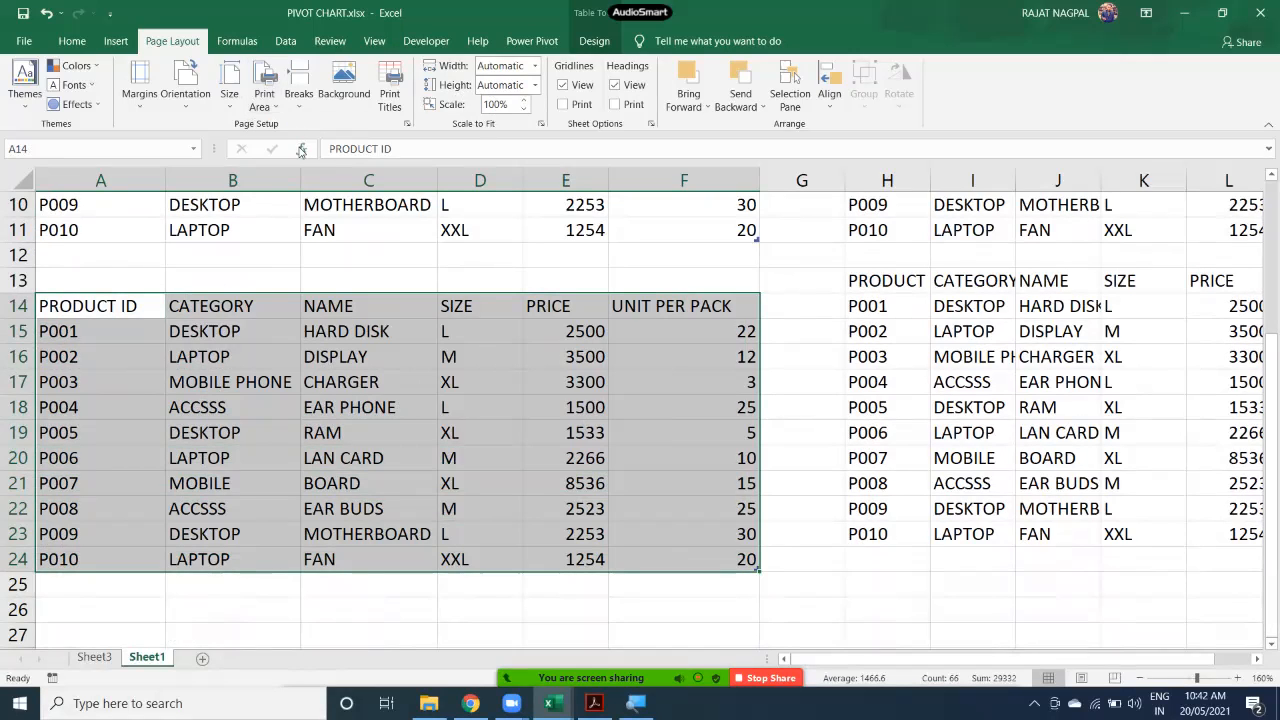
pyautogui.hotkey('ctrl', 'p')
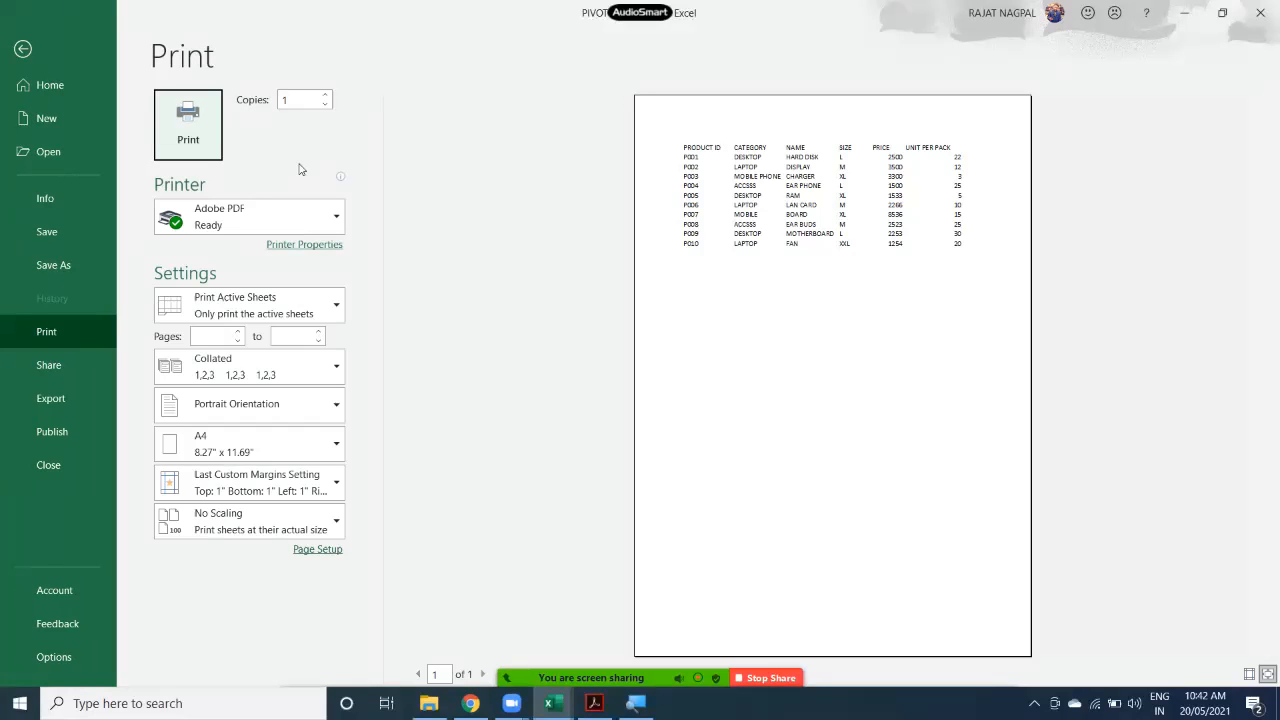
pyautogui.press('Escape')
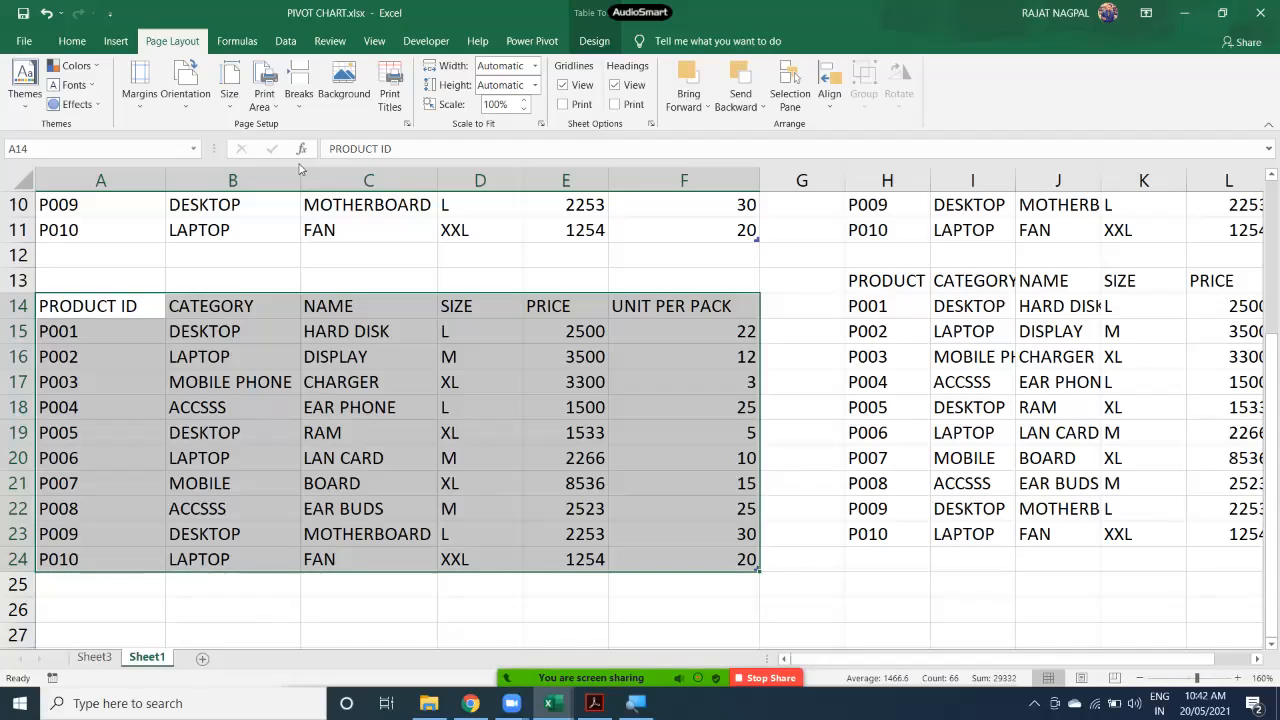
# Clear Sheet1's print area.
pyautogui.click(301, 100)
pyautogui.click(316, 219)
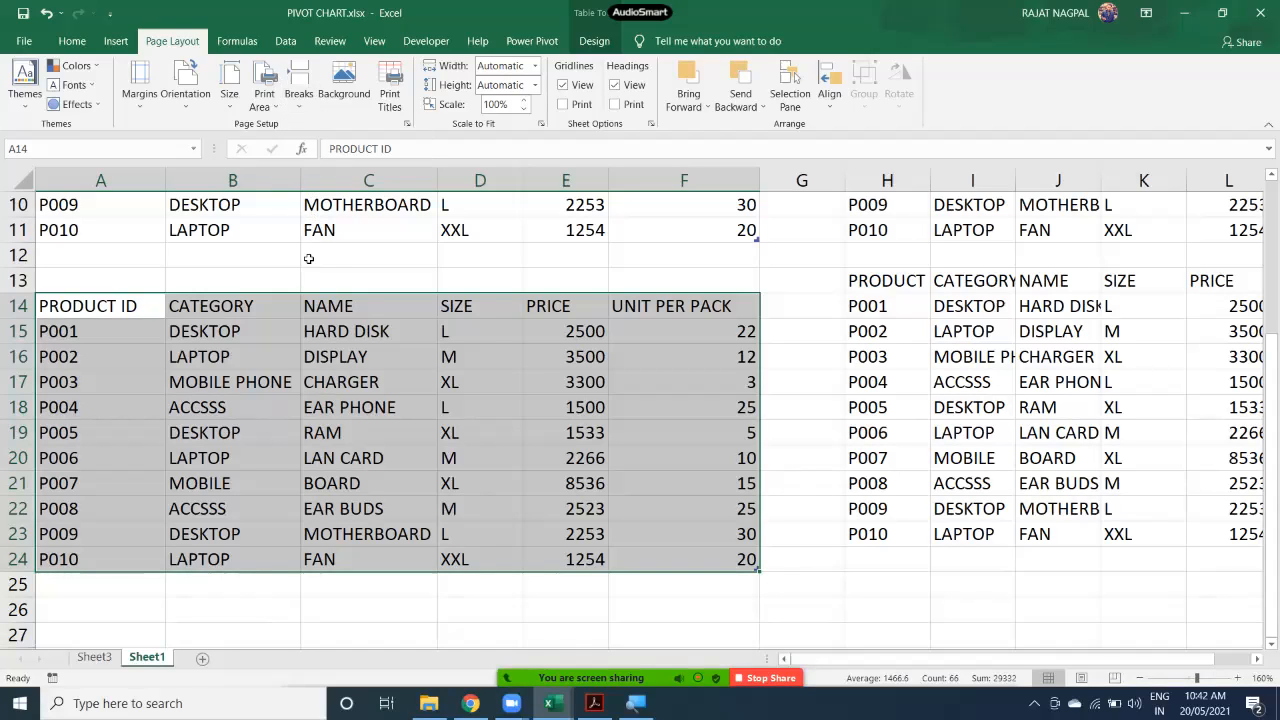
pyautogui.click(264, 100)
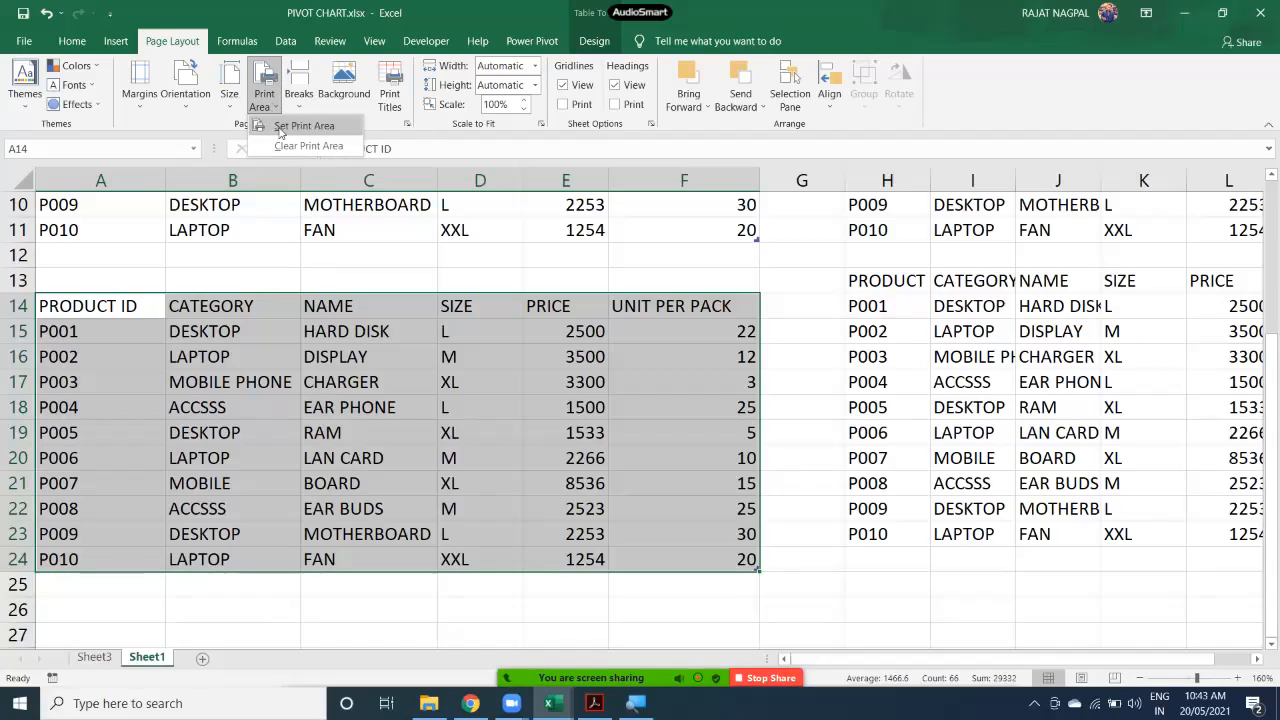
pyautogui.click(289, 146)
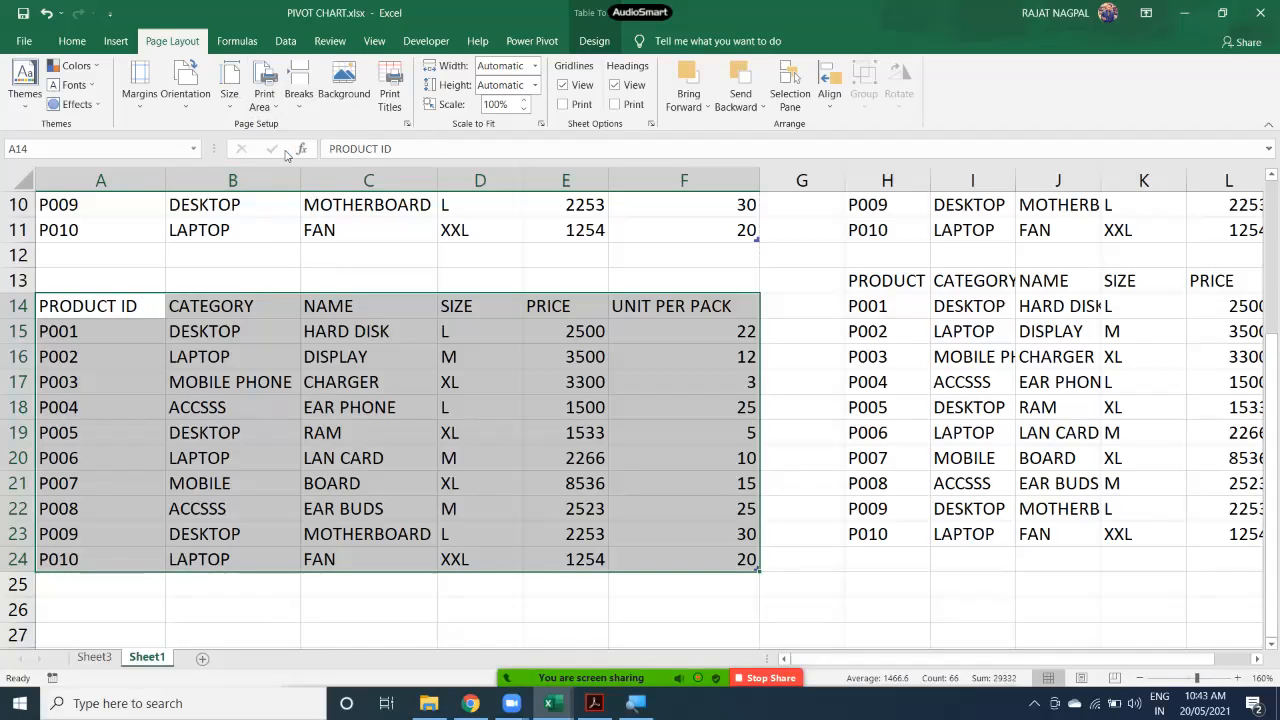
# Try to insert a page break at cell D13.
pyautogui.click(450, 281)
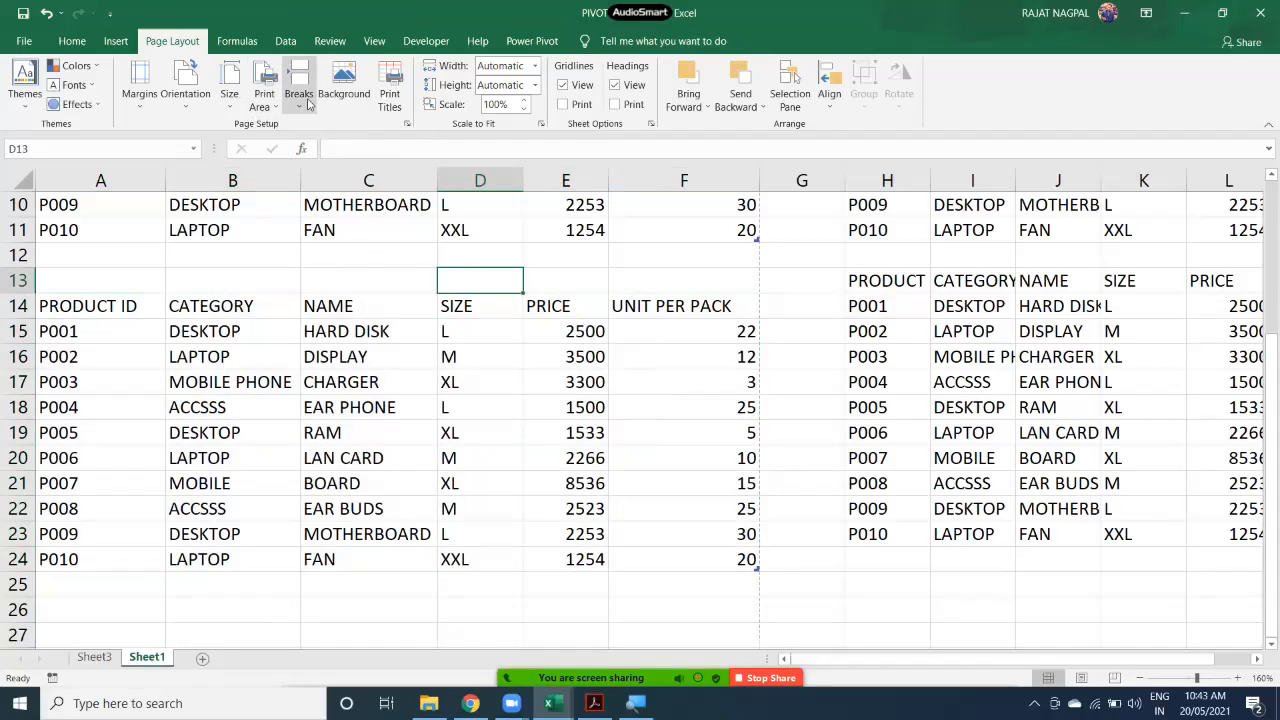
pyautogui.click(300, 100)
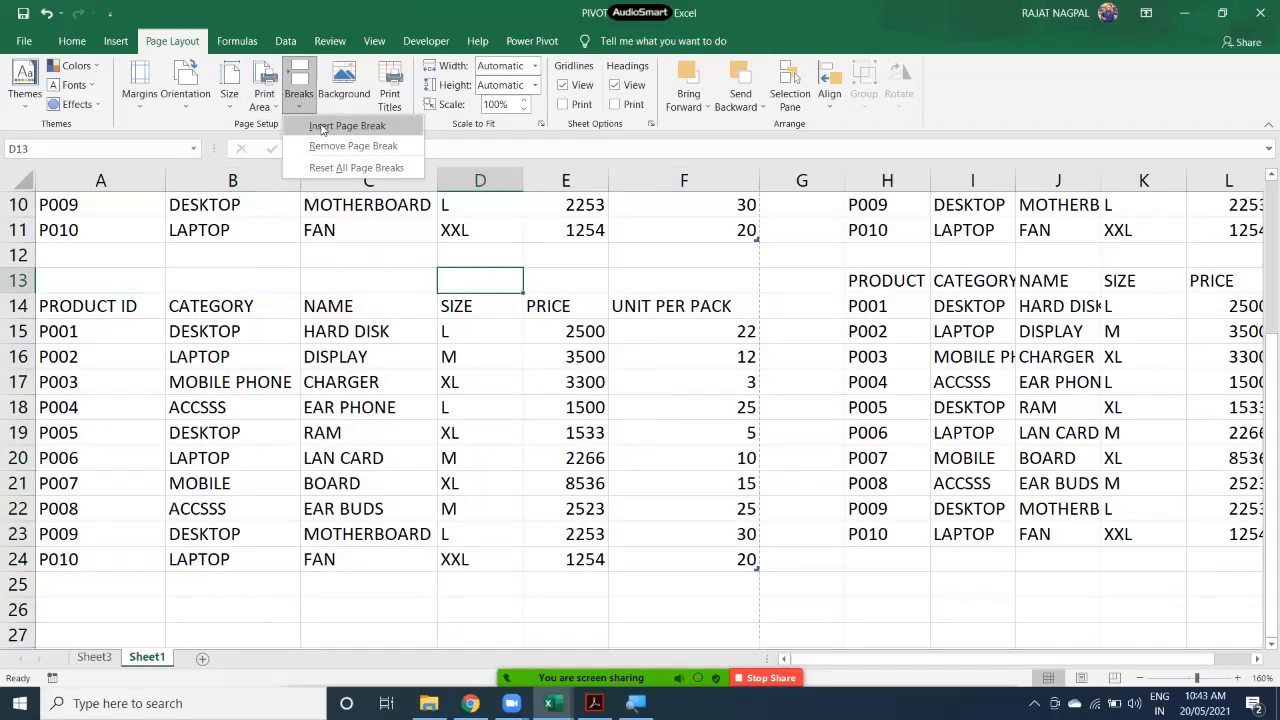
pyautogui.click(321, 127)
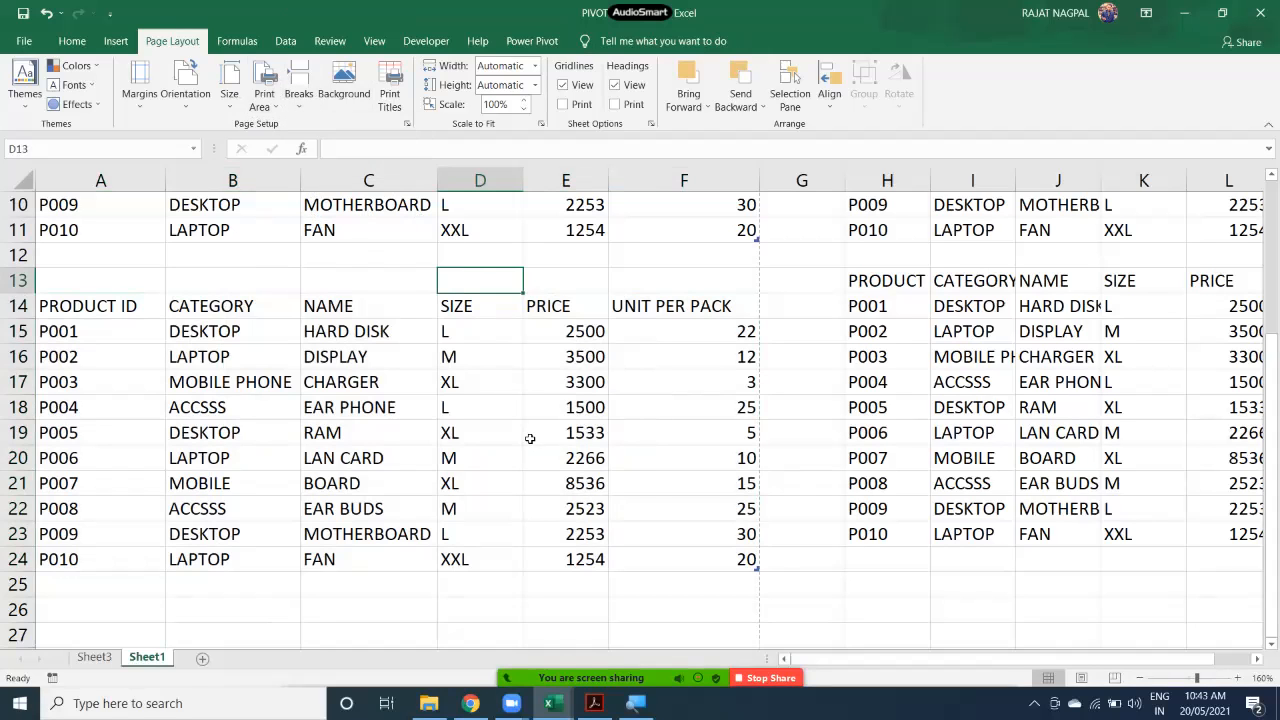
# Enlarge the view and examine the dashed page-break lines around rows 48–49 and columns F–G.
pyautogui.keyDown('ctrl'); pyautogui.scroll(6, 866, 505); pyautogui.keyUp('ctrl')
pyautogui.scroll(-11, 814, 480)
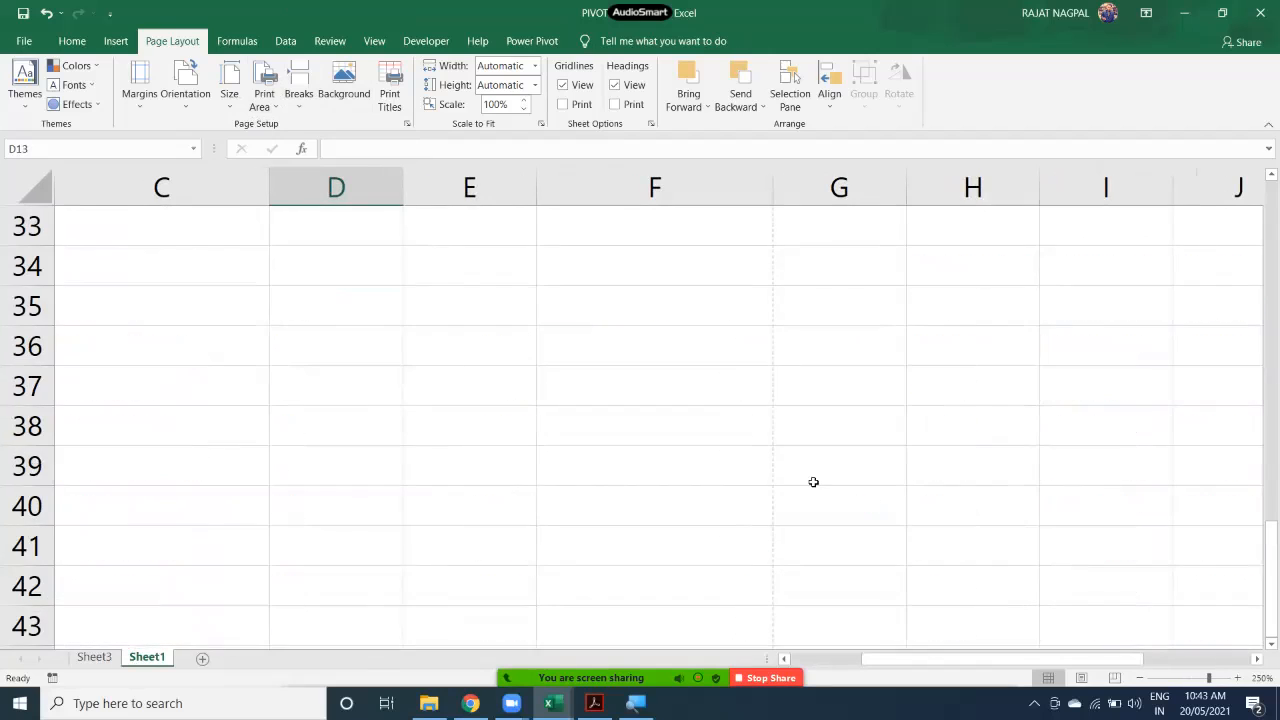
pyautogui.keyDown('ctrl'); pyautogui.scroll(2, 773, 430); pyautogui.keyUp('ctrl')
pyautogui.click(811, 366)
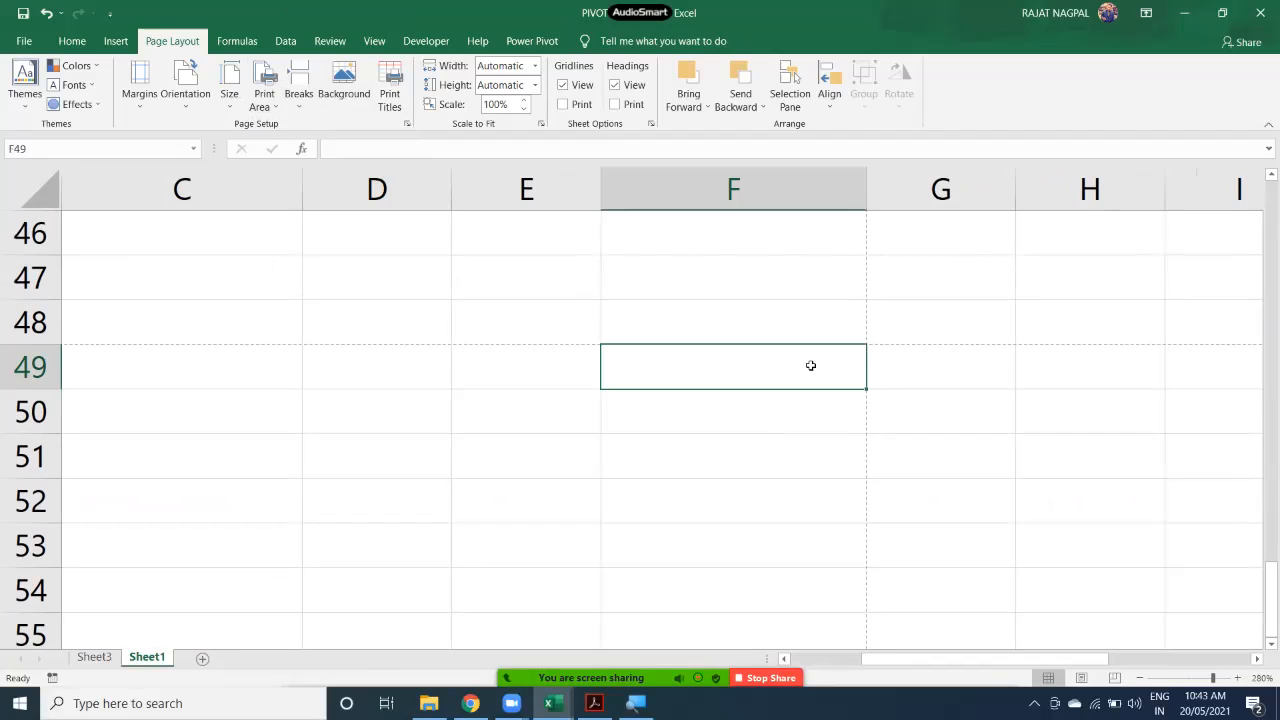
pyautogui.click(876, 378)
pyautogui.click(977, 508)
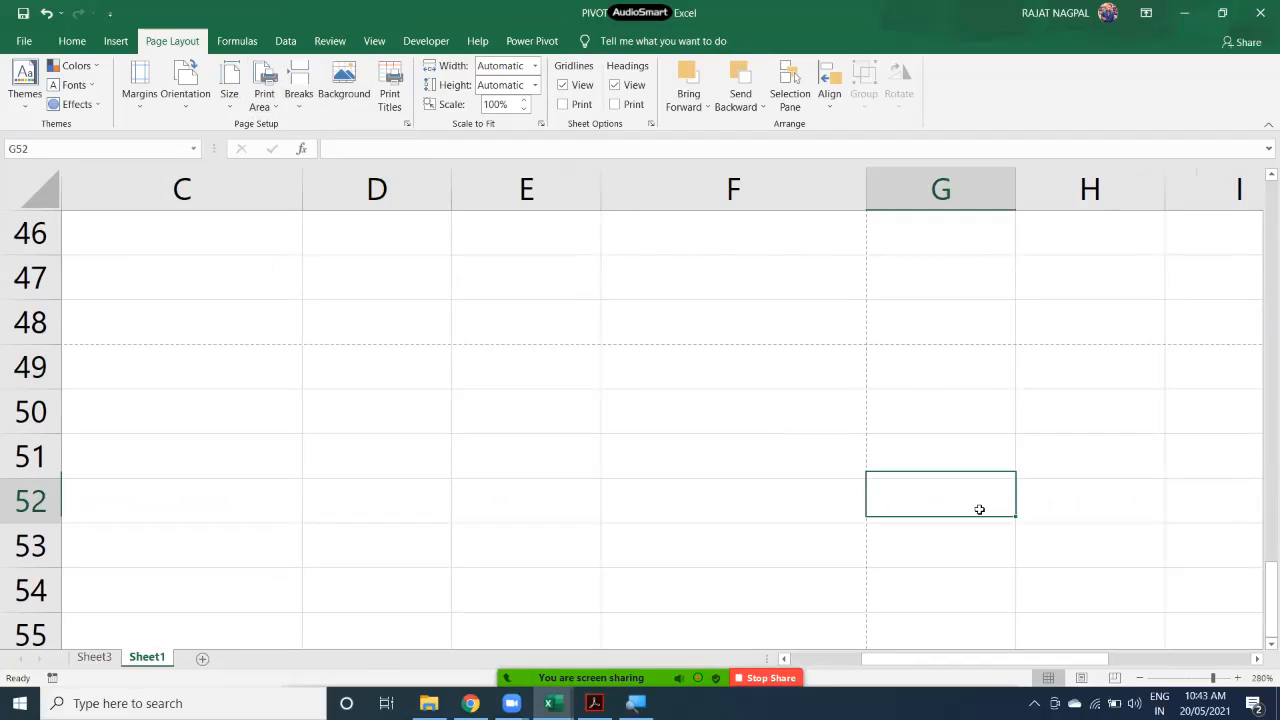
pyautogui.click(867, 362)
pyautogui.click(910, 412)
pyautogui.click(952, 442)
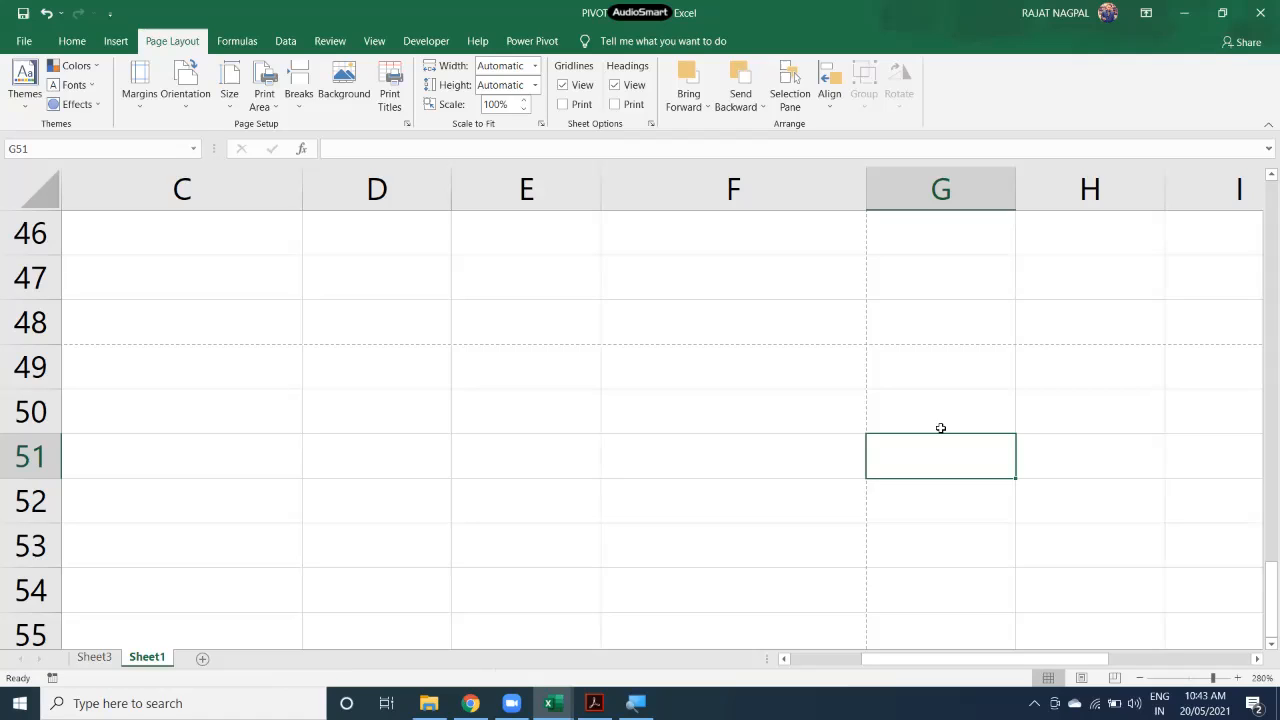
pyautogui.hotkey('ctrl', 'shift', '+')
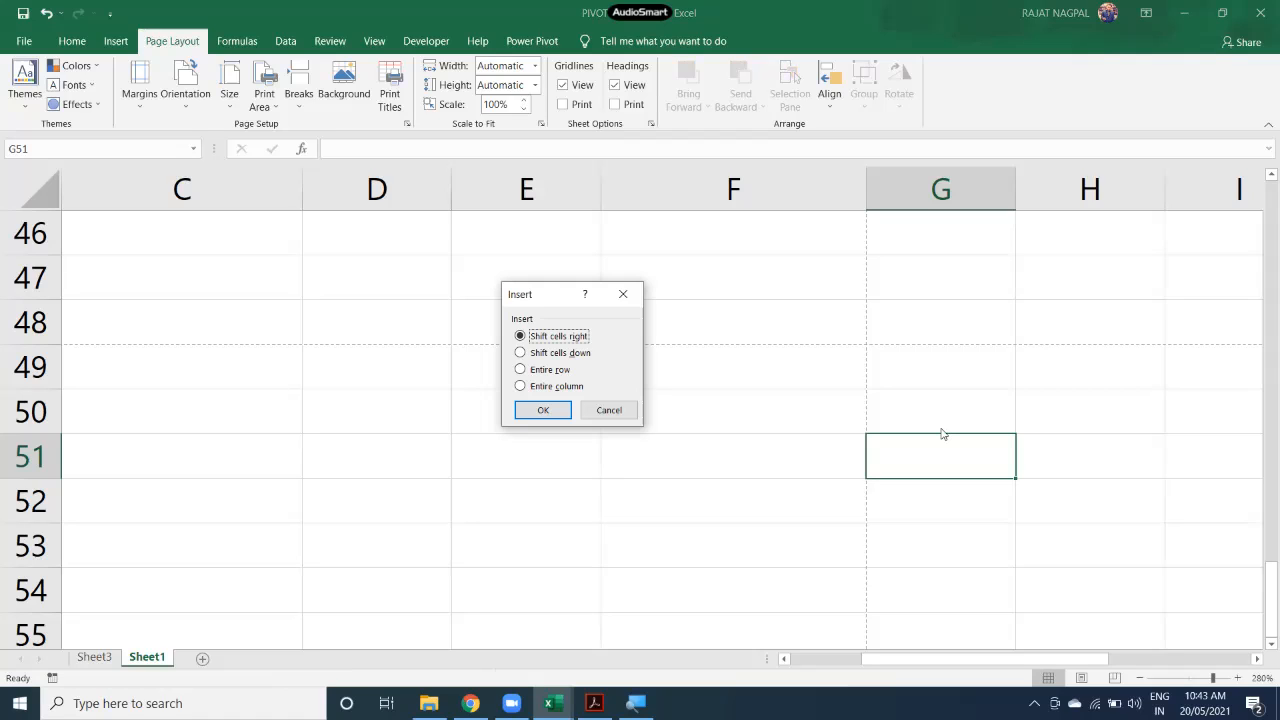
pyautogui.press('Return')
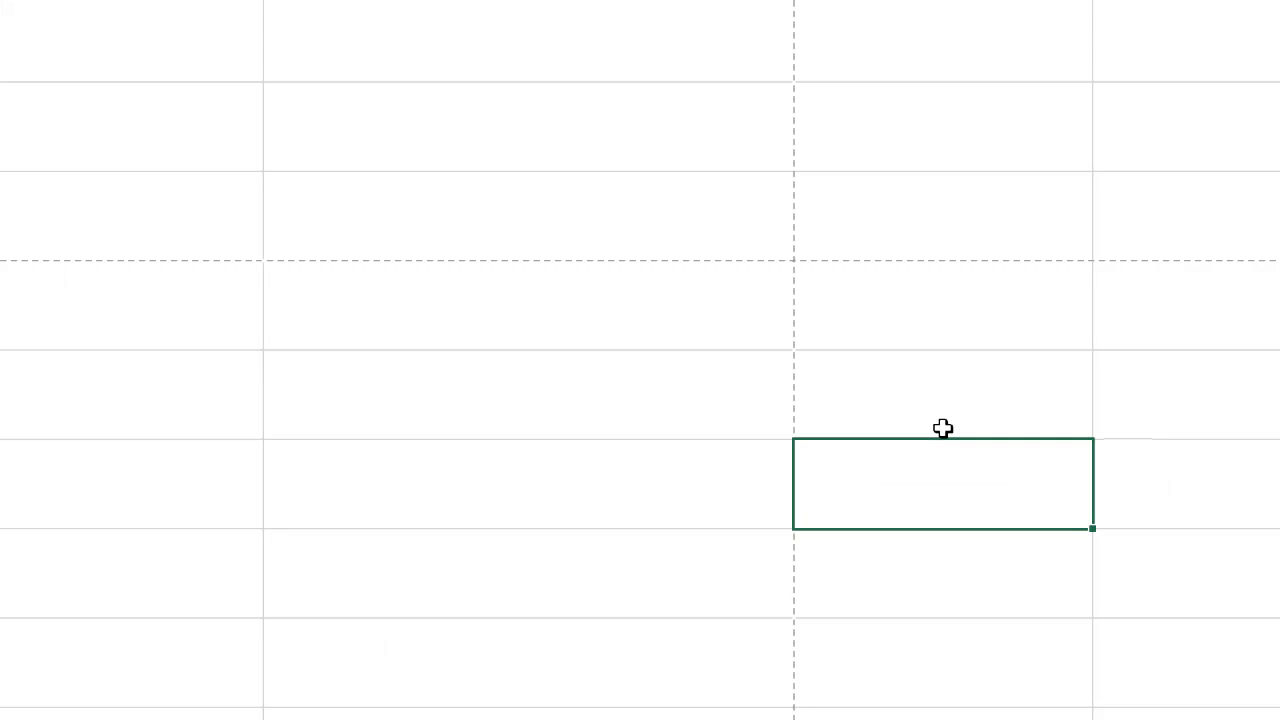
# Examine where the horizontal and vertical page-break lines cross, following the boundary of columns F and G down to row 146.
pyautogui.click(790, 257)
pyautogui.click(770, 305)
pyautogui.click(888, 338)
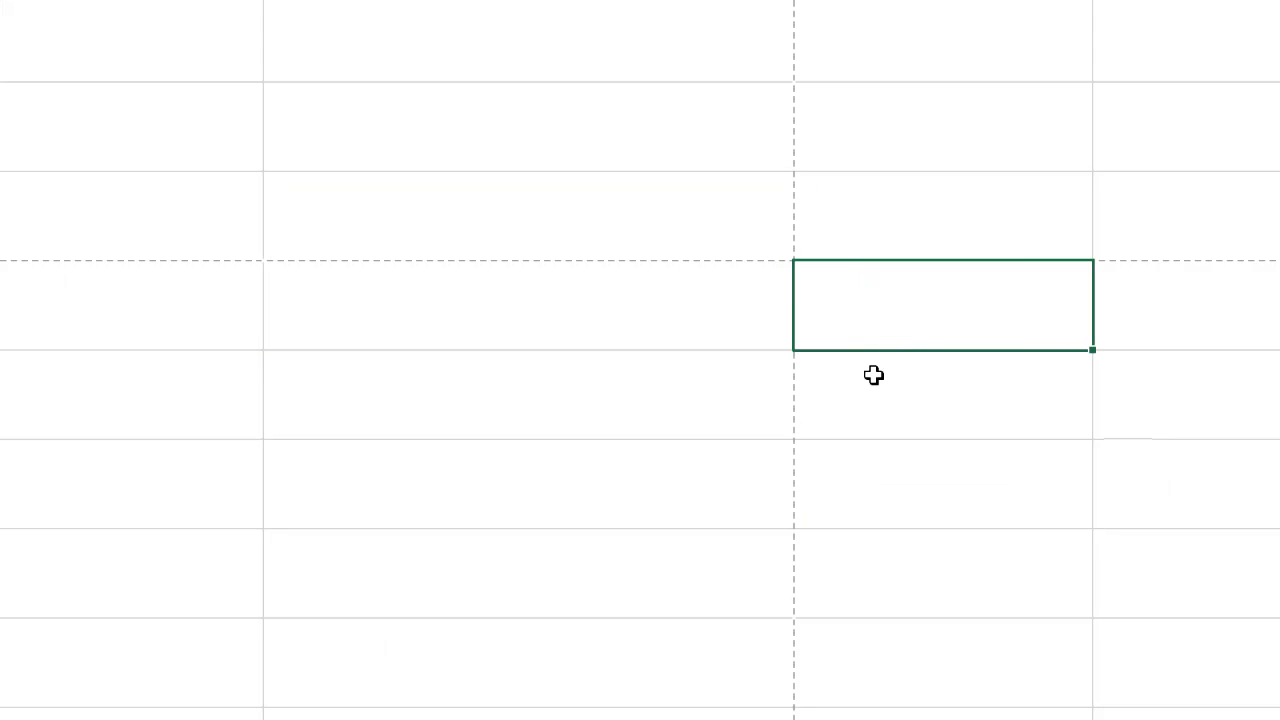
pyautogui.click(742, 229)
pyautogui.click(776, 325)
pyautogui.click(958, 378)
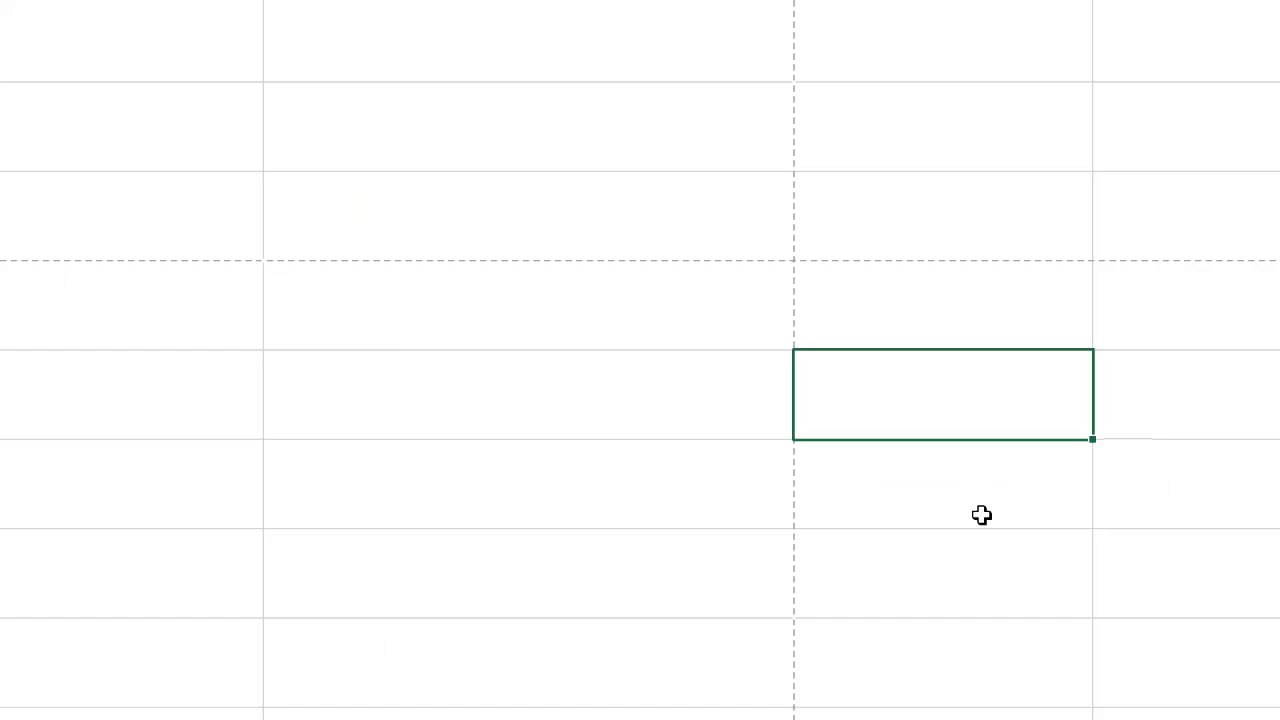
pyautogui.scroll(-2, 966, 503)
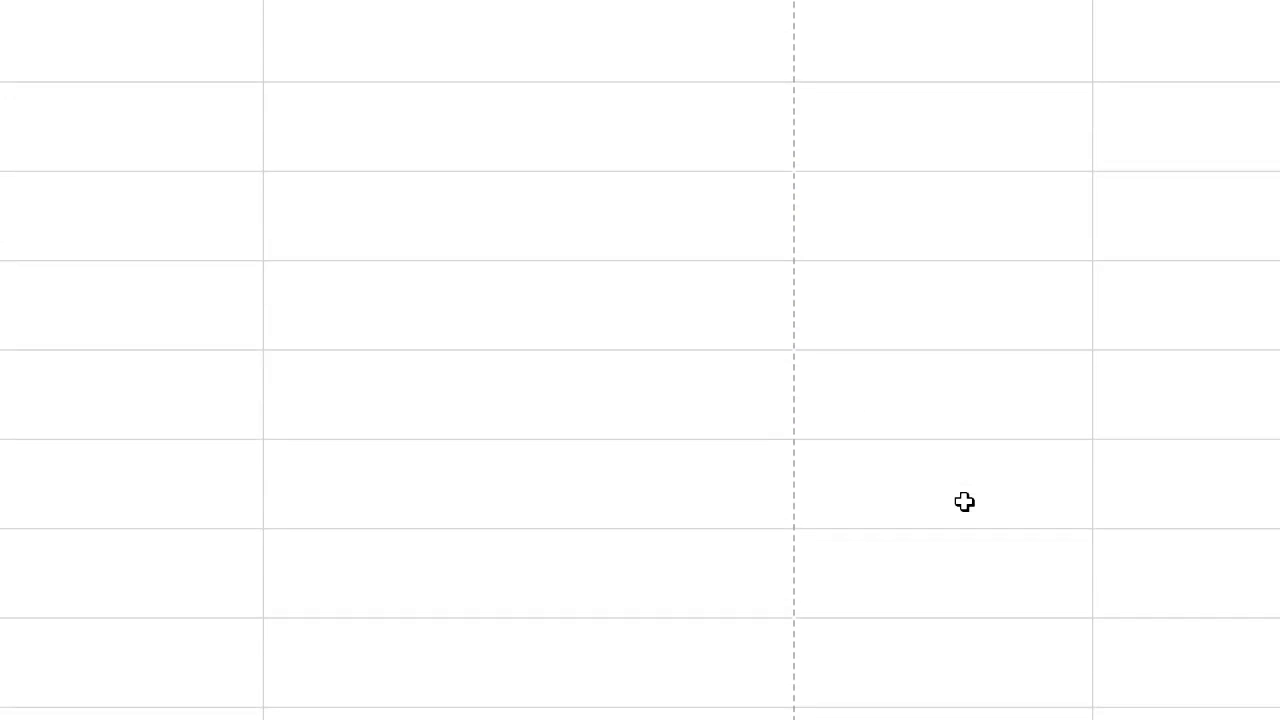
pyautogui.scroll(-3, 964, 502)
pyautogui.scroll(-4, 963, 495)
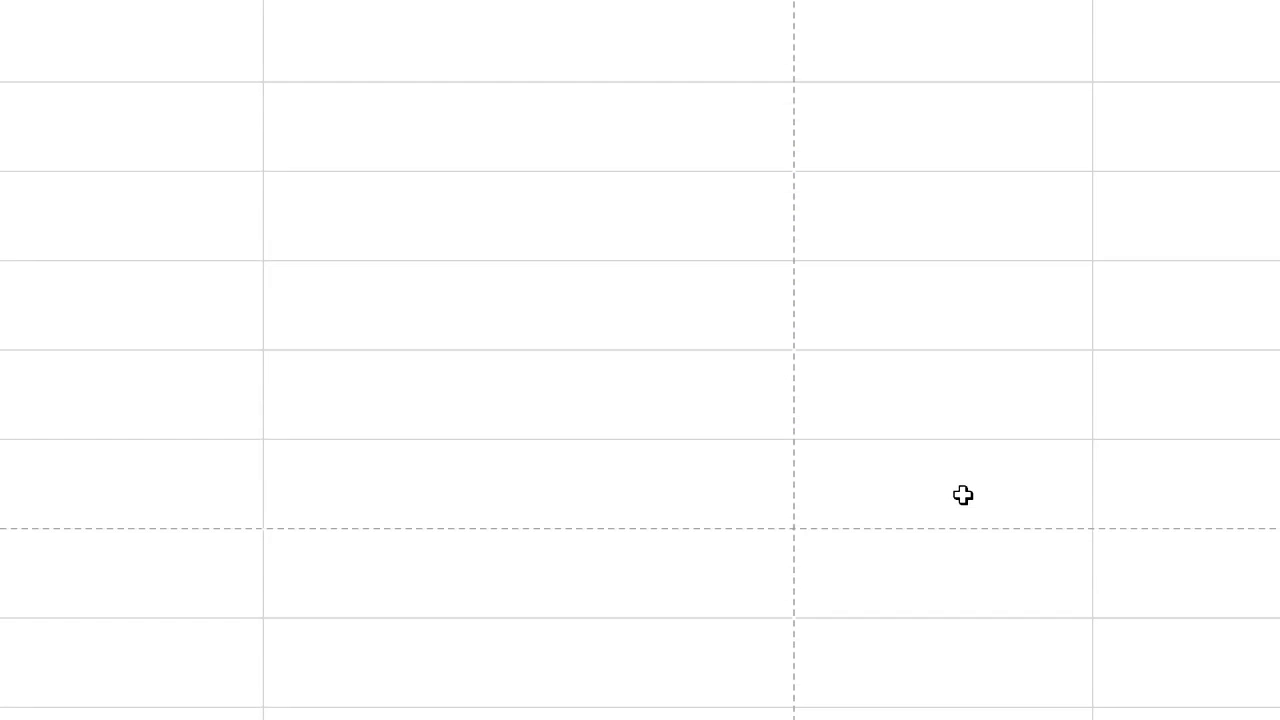
pyautogui.scroll(2, 739, 528)
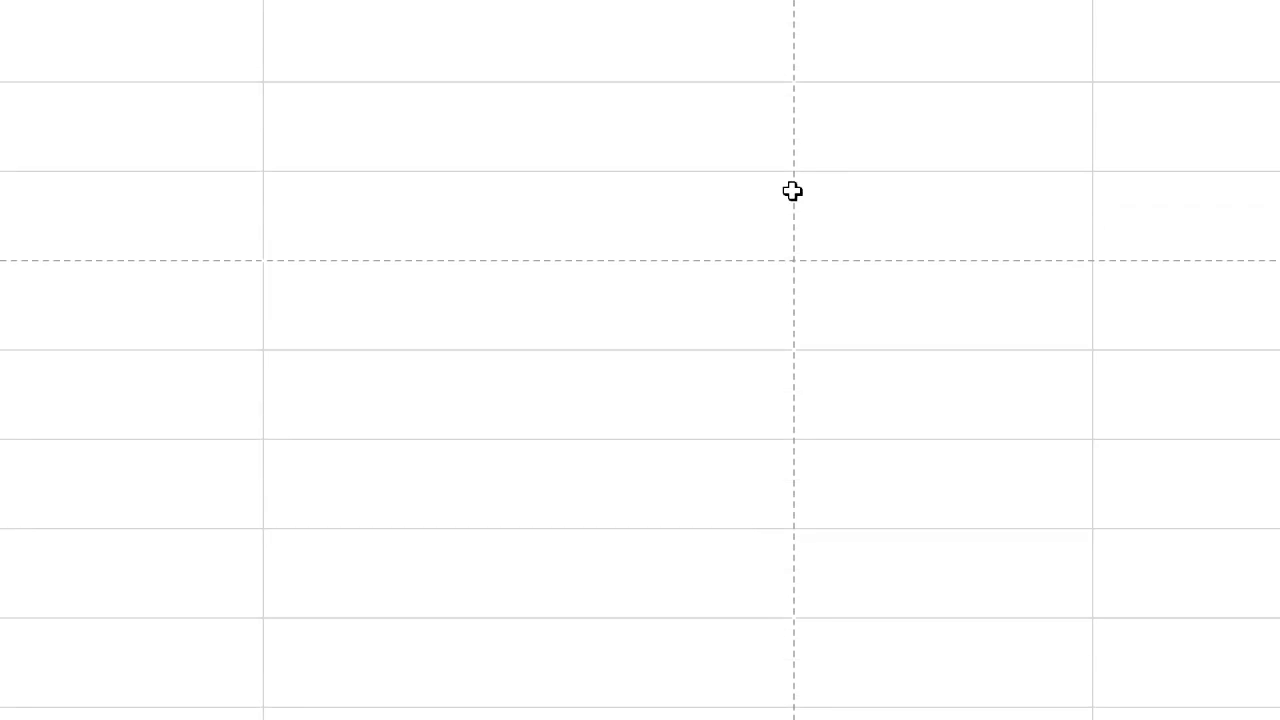
pyautogui.click(836, 296)
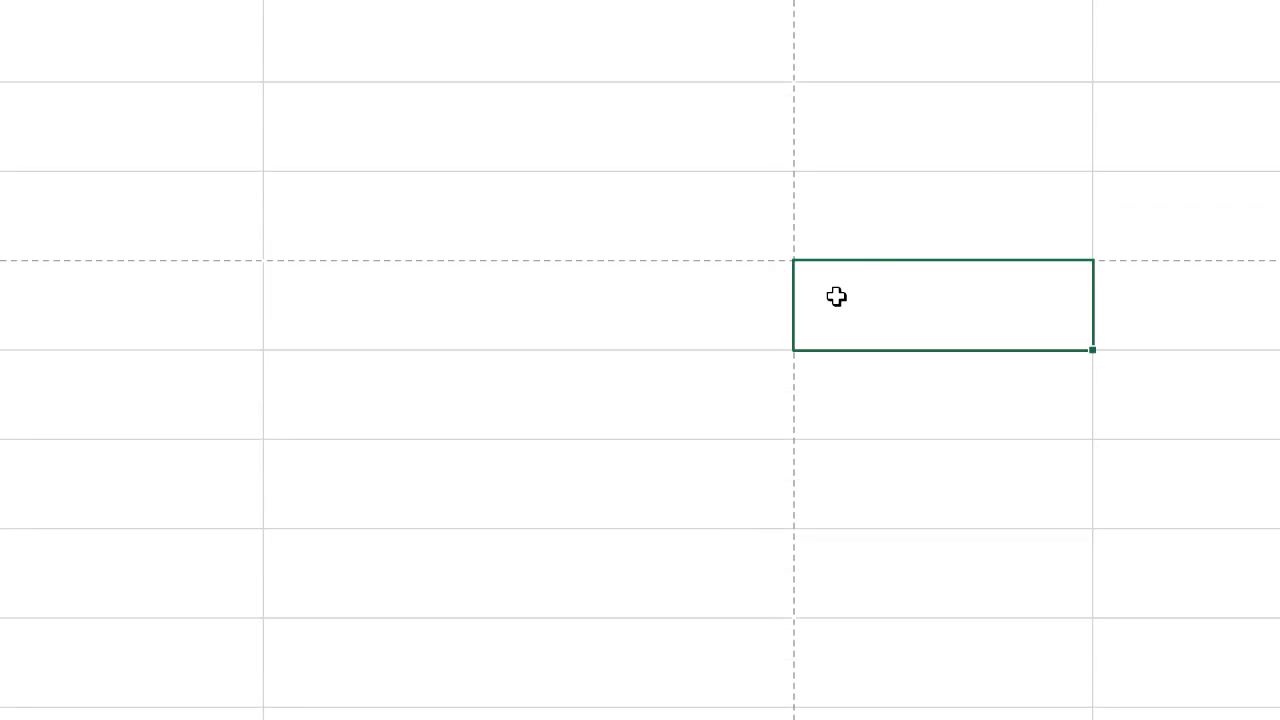
pyautogui.click(918, 390)
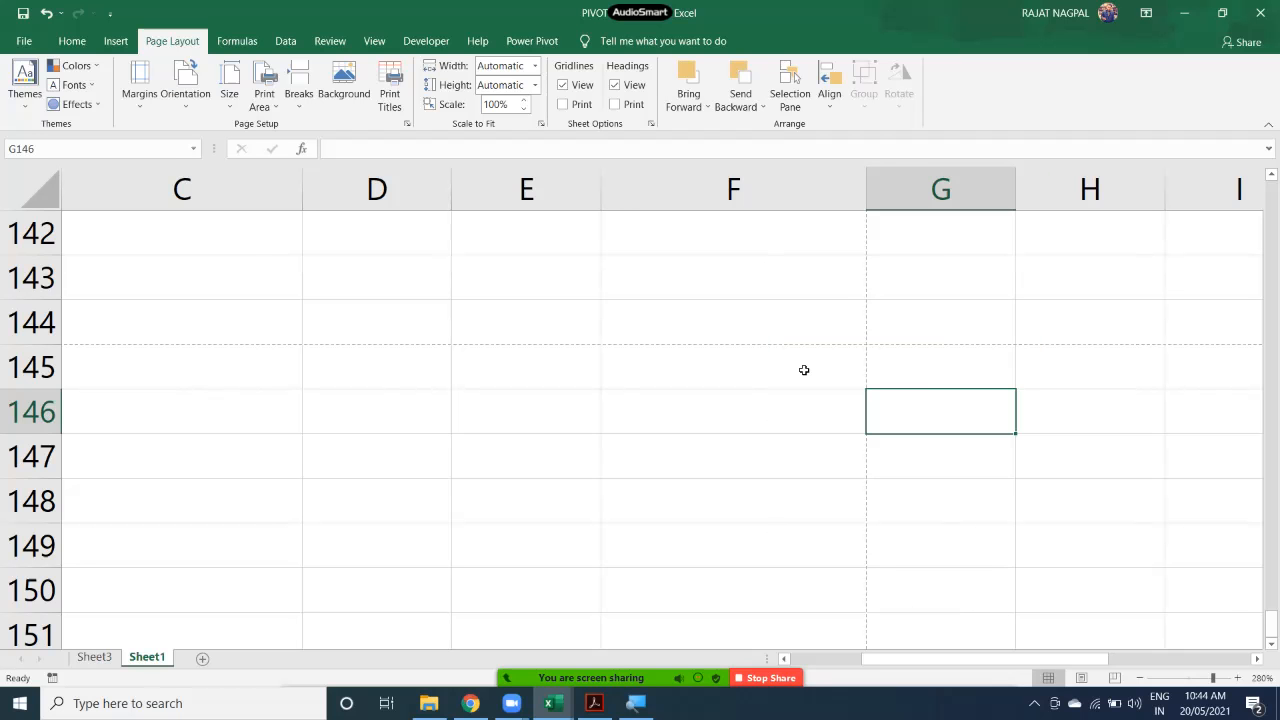
# Return to the product tables near the top of Sheet1 and show them at a 220% zoom.
pyautogui.scroll(20, 804, 370)
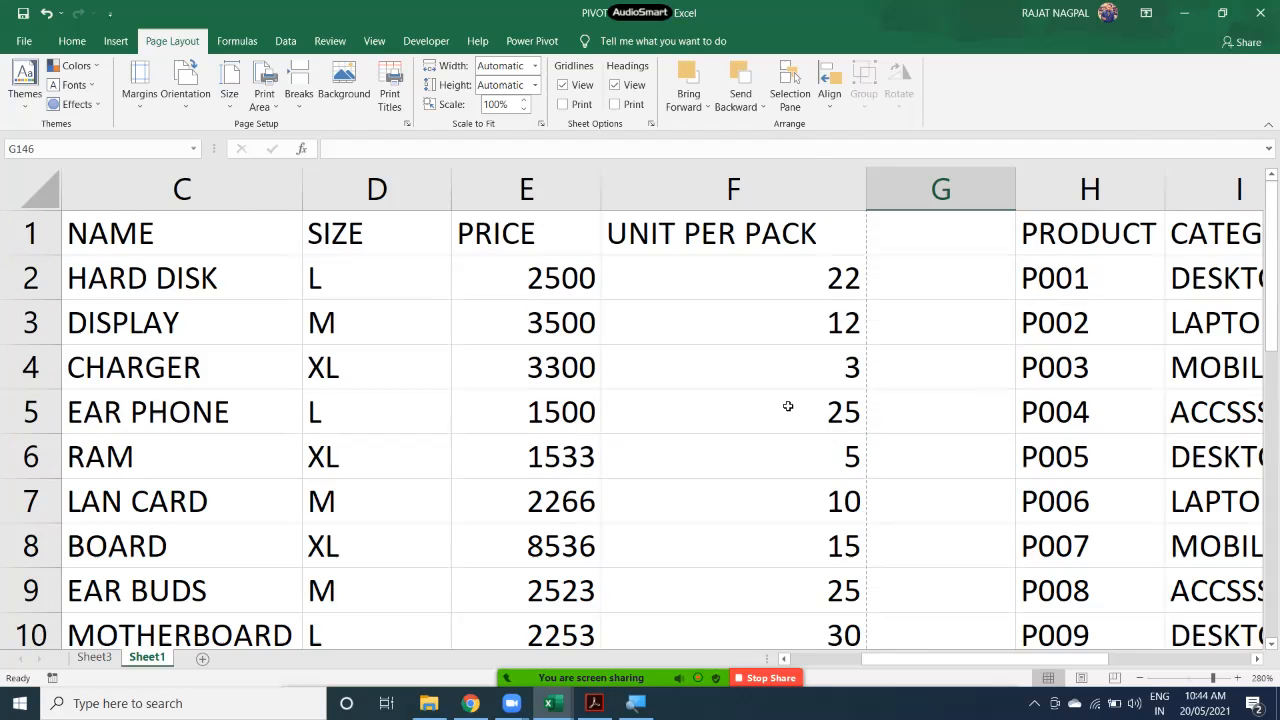
pyautogui.press('super')
pyautogui.press('super')
pyautogui.scroll(-4, 878, 384)
pyautogui.scroll(-2, 878, 384)
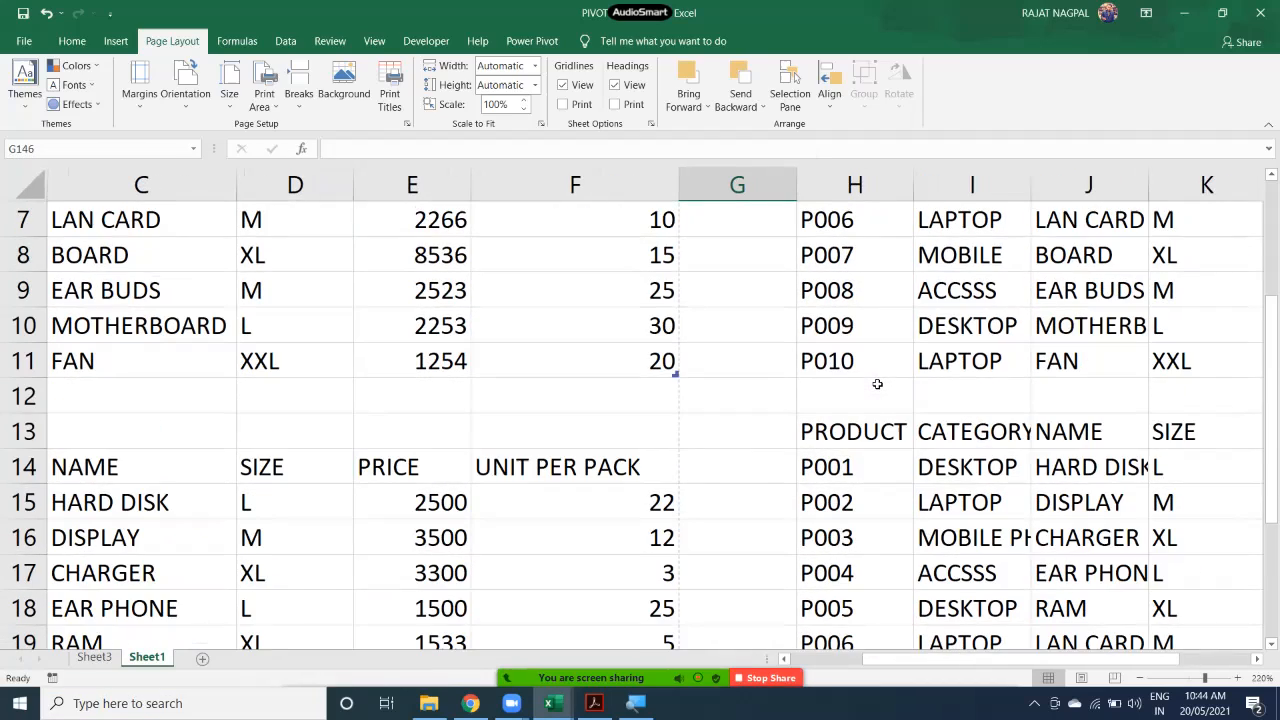
# Examine the horizontal page-break line below row 48 across columns C to F, and return to the first product table.
pyautogui.scroll(-7, 736, 438)
pyautogui.scroll(-5, 258, 465)
pyautogui.click(92, 401)
pyautogui.moveTo(92, 401); pyautogui.dragTo(543, 403)
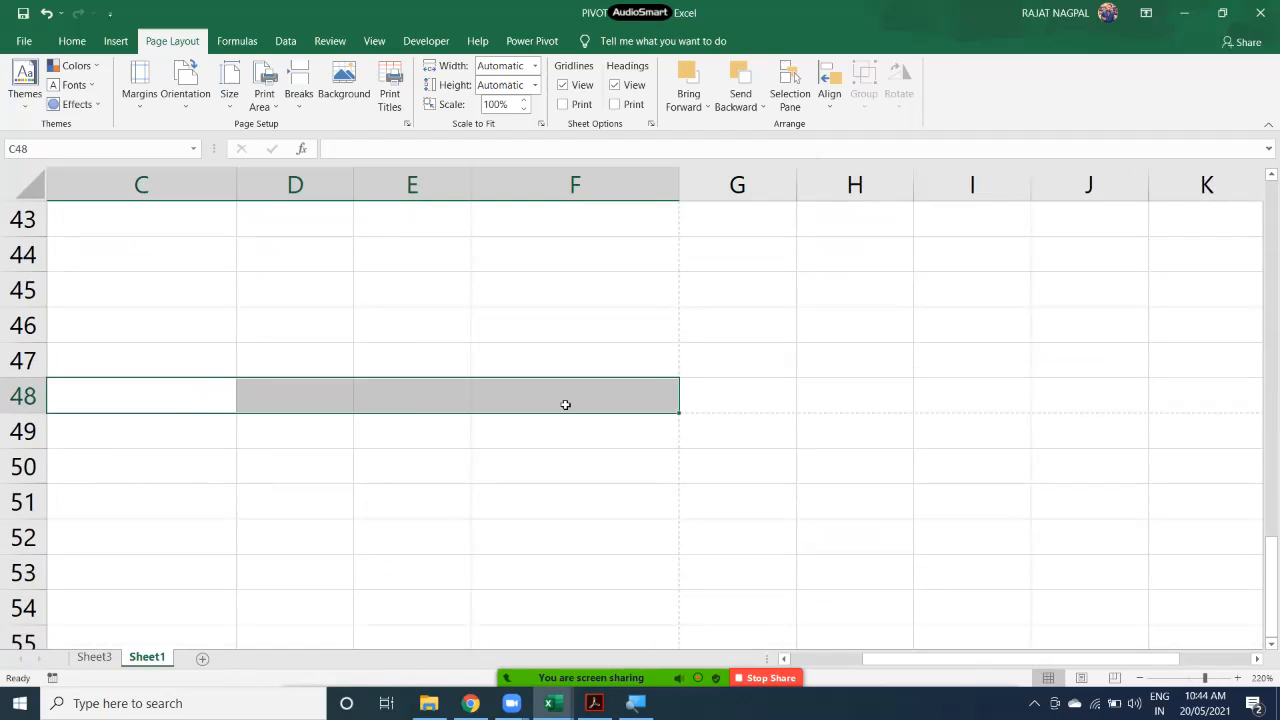
pyautogui.click(618, 398)
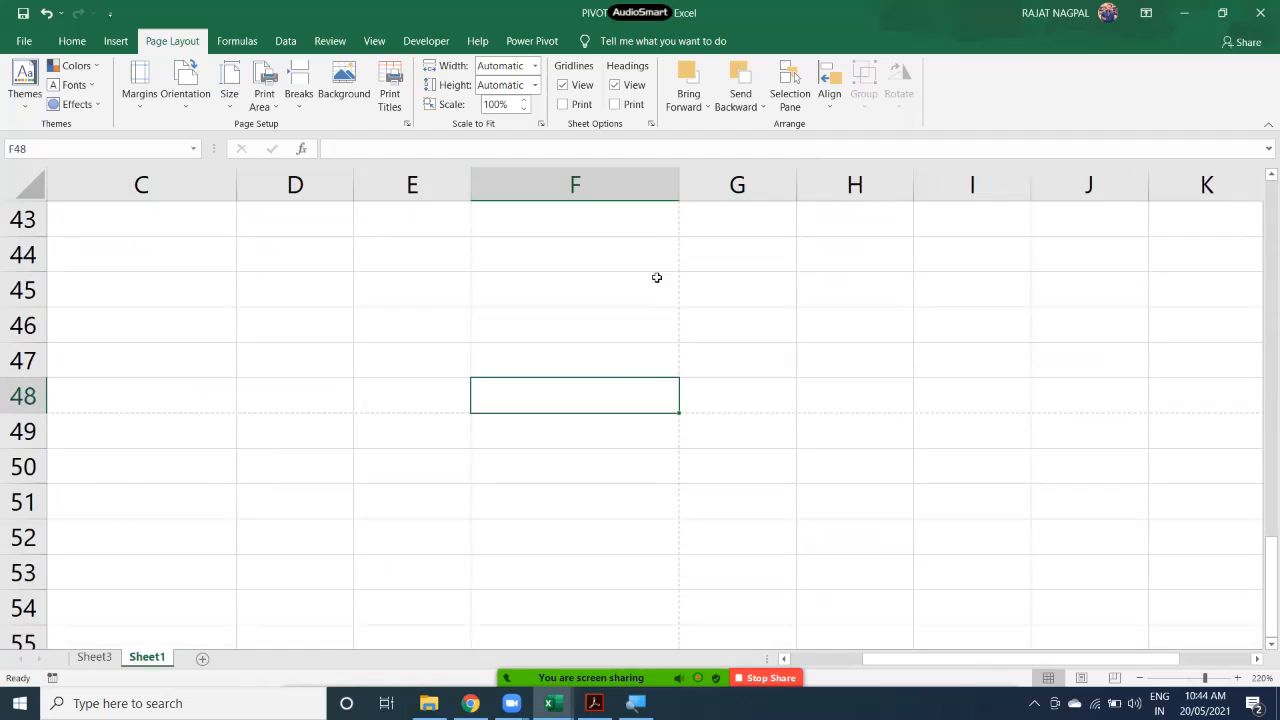
pyautogui.scroll(14, 638, 366)
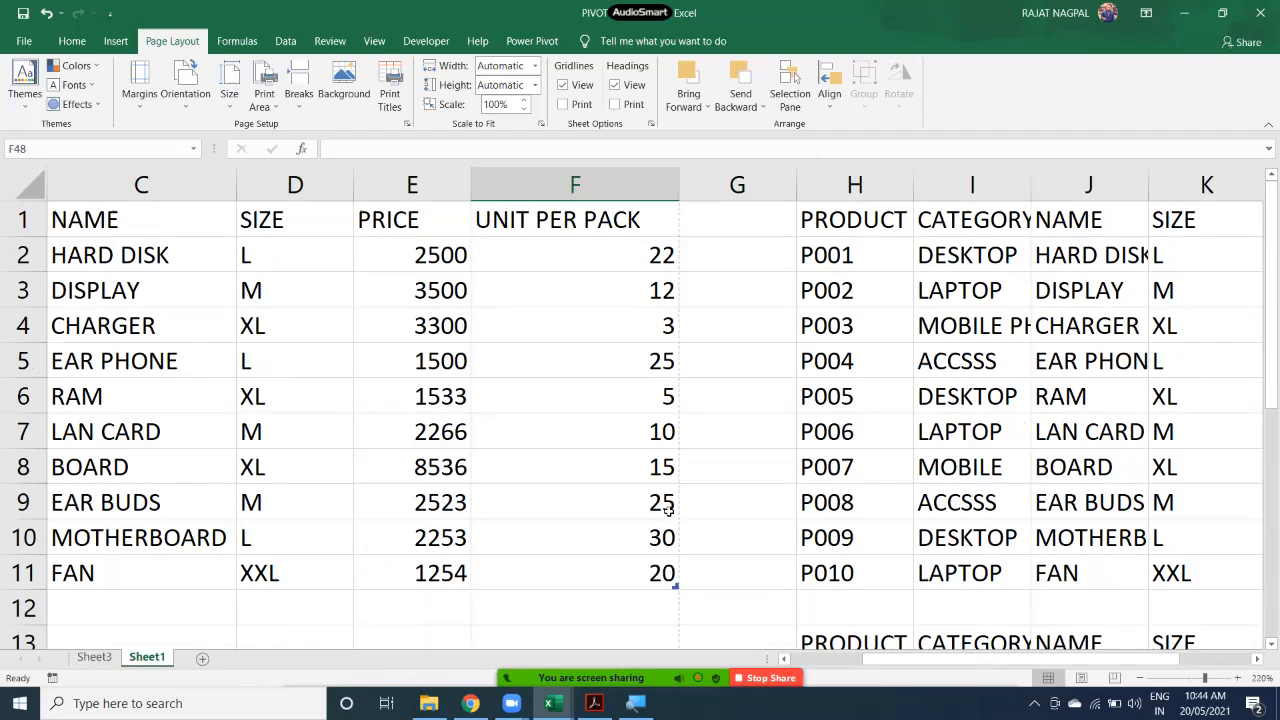
# Enlarge the view to 310% and examine the page-break line between columns F and G beside the first product table.
pyautogui.click(624, 598)
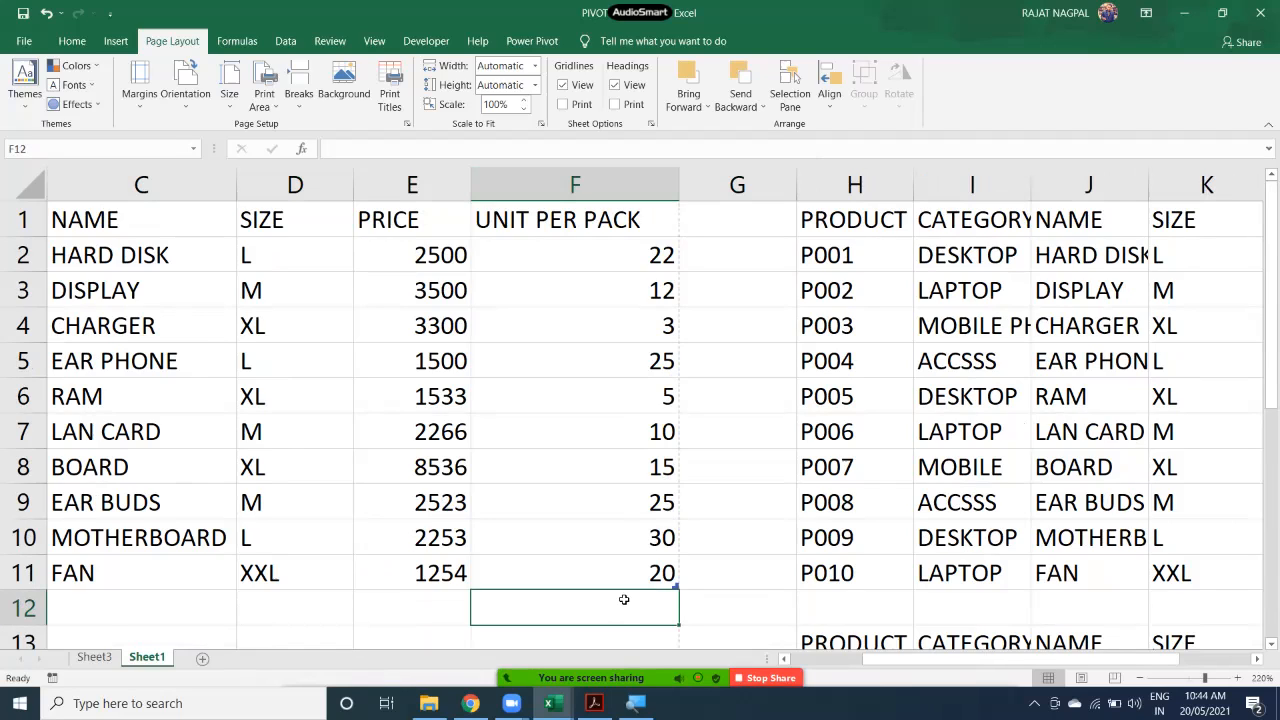
pyautogui.click(619, 575)
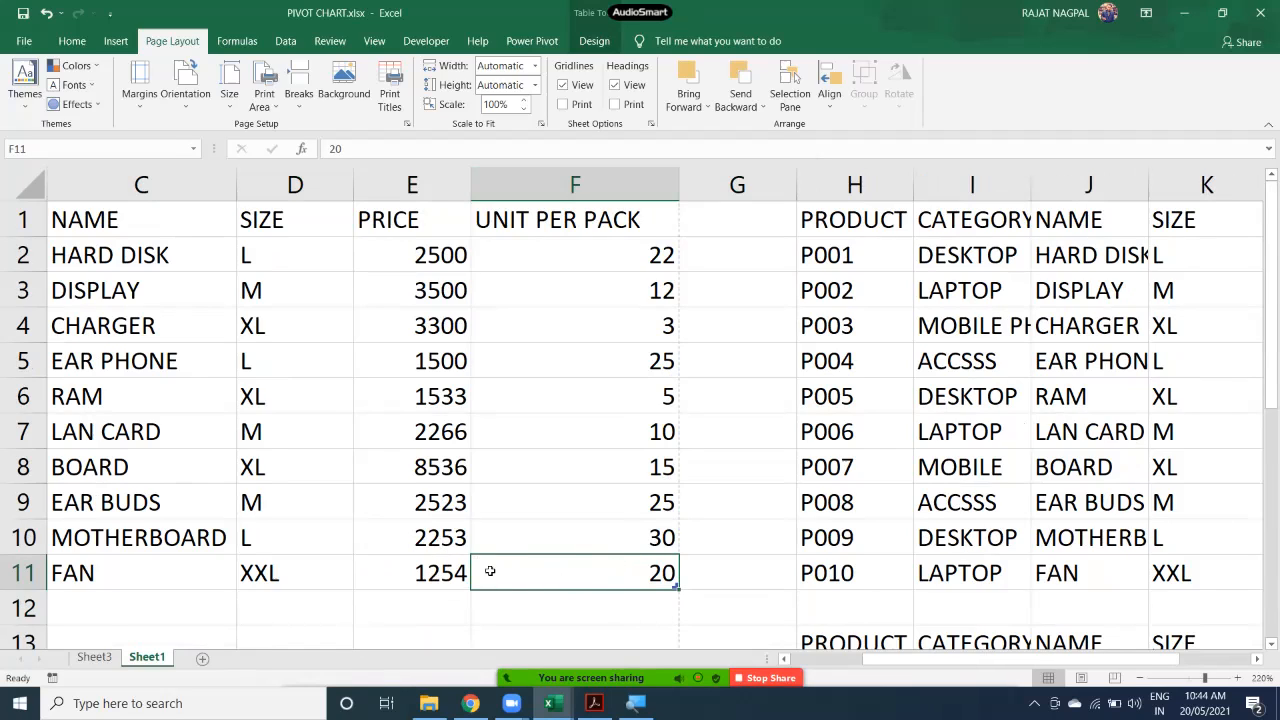
pyautogui.click(424, 541)
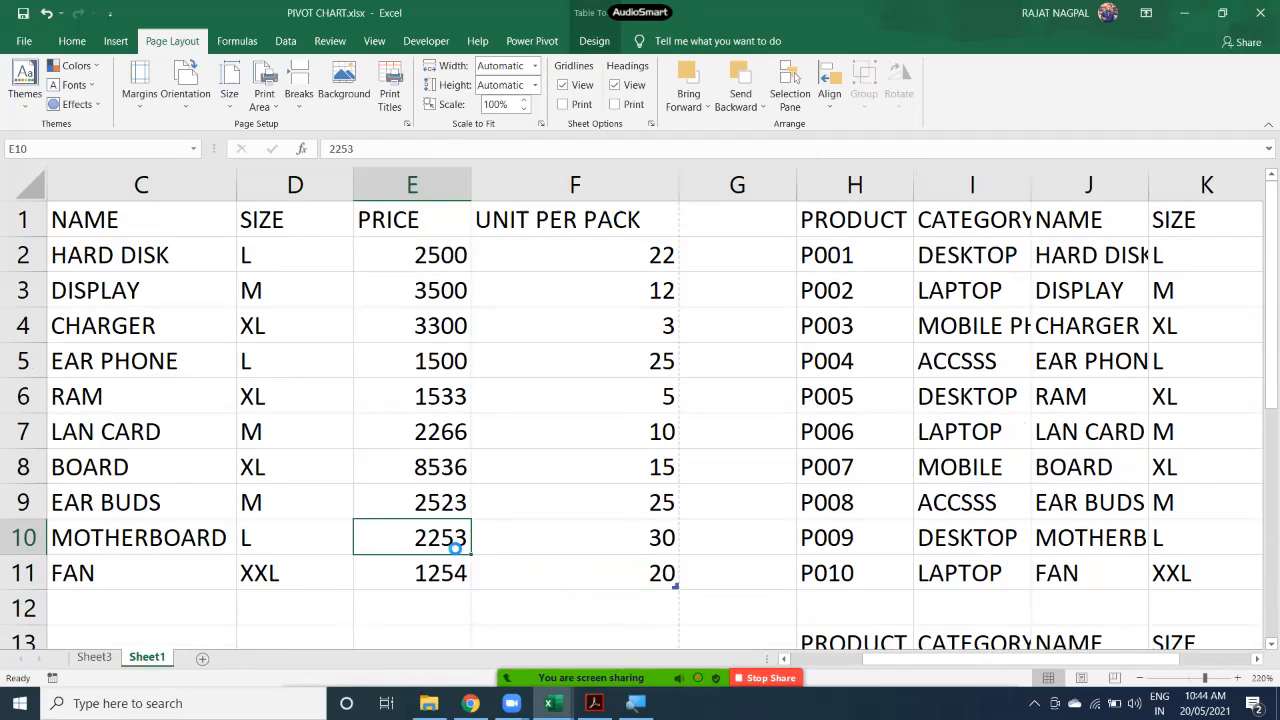
pyautogui.scroll(6, 452, 547)
pyautogui.moveTo(928, 660); pyautogui.dragTo(804, 659)
pyautogui.scroll(-1, 785, 612)
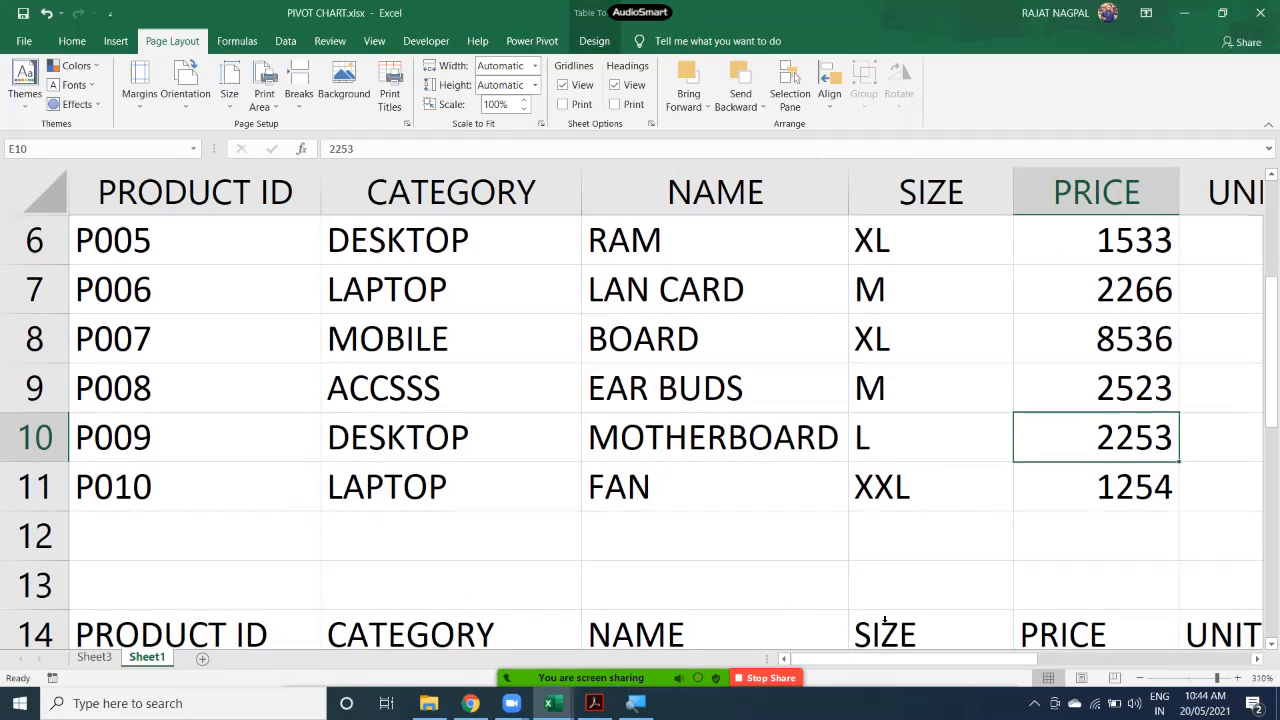
pyautogui.click(1256, 660)
pyautogui.click(1256, 661)
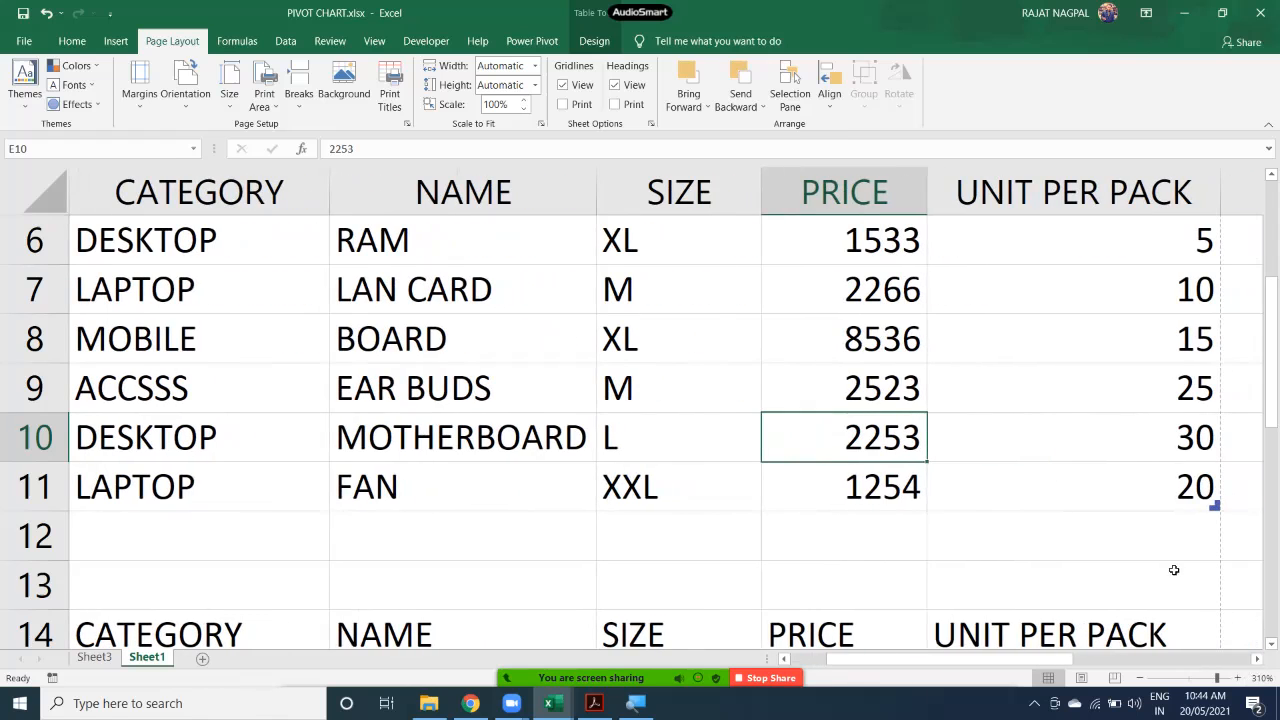
pyautogui.click(1257, 660)
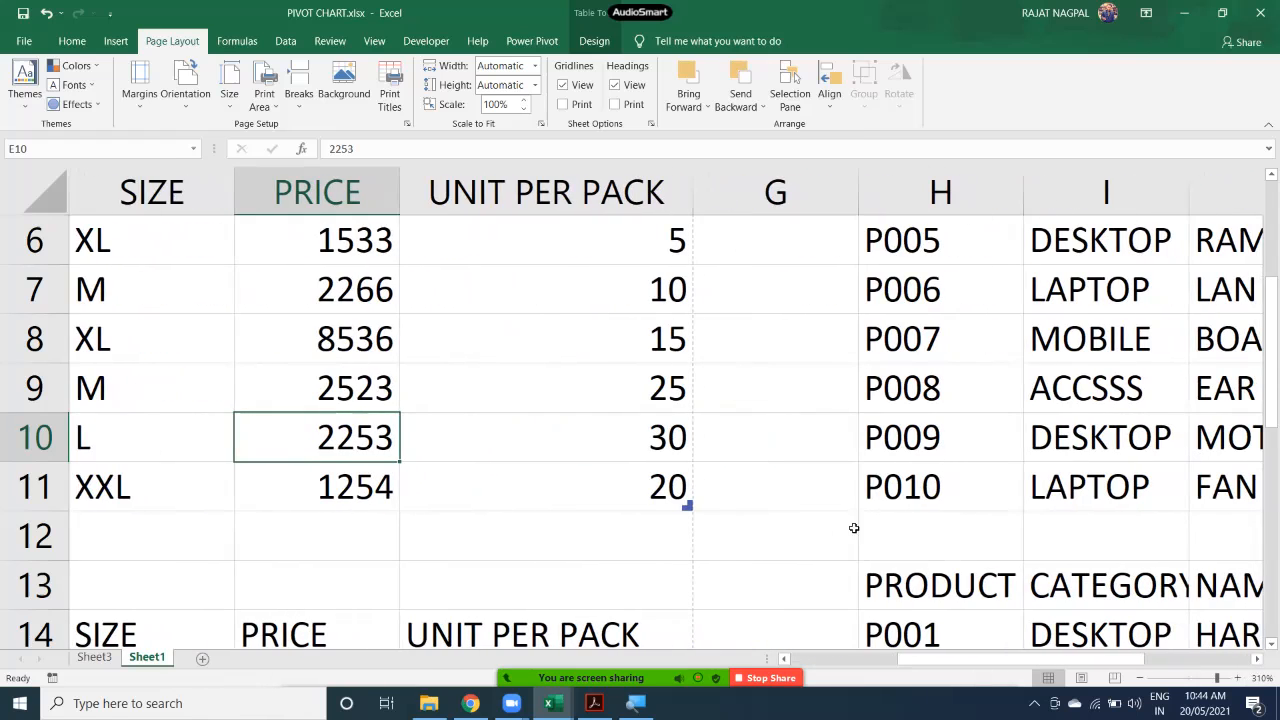
# Insert a page break at cell G12, just past the last row and column of the first product table.
pyautogui.click(685, 500)
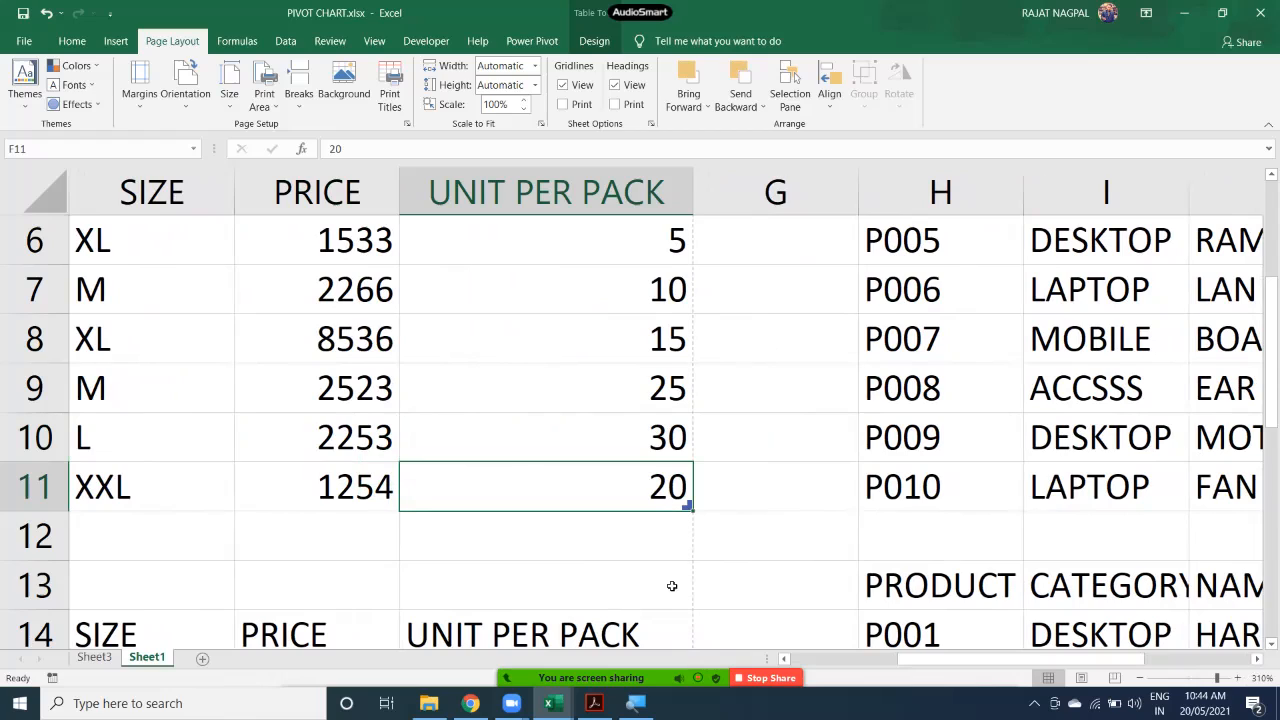
pyautogui.moveTo(621, 487); pyautogui.dragTo(731, 534)
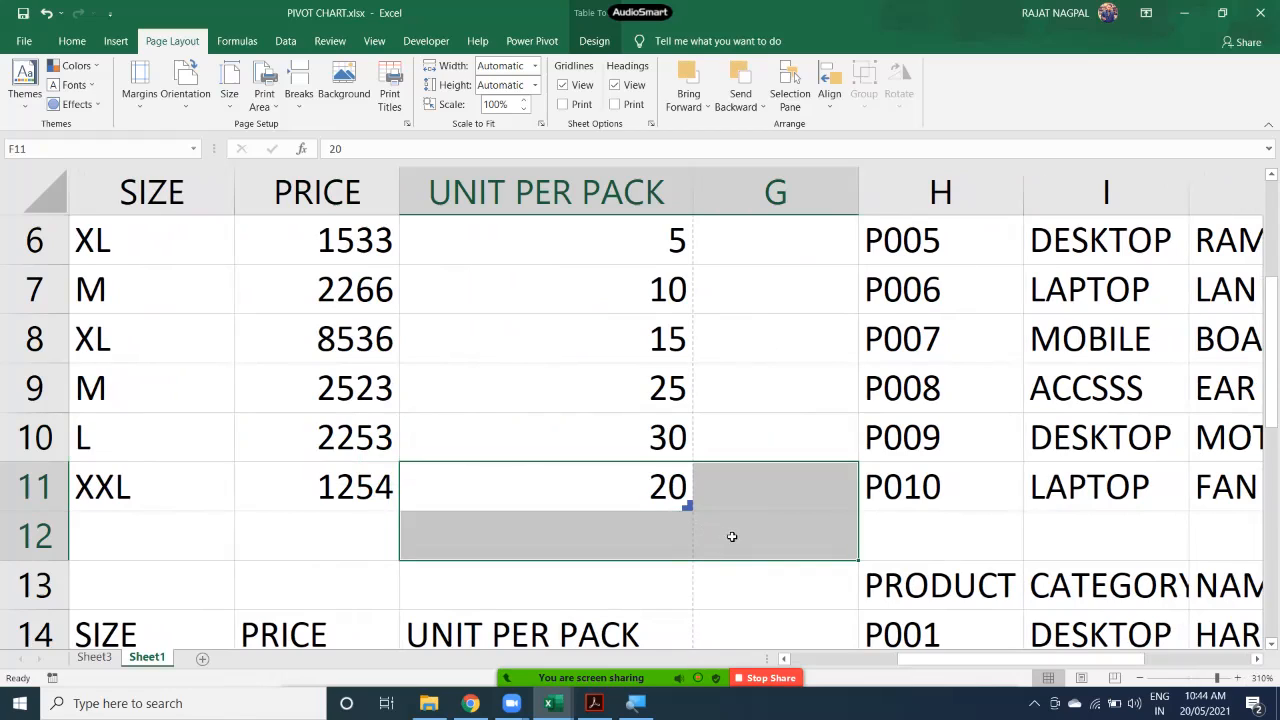
pyautogui.click(752, 531)
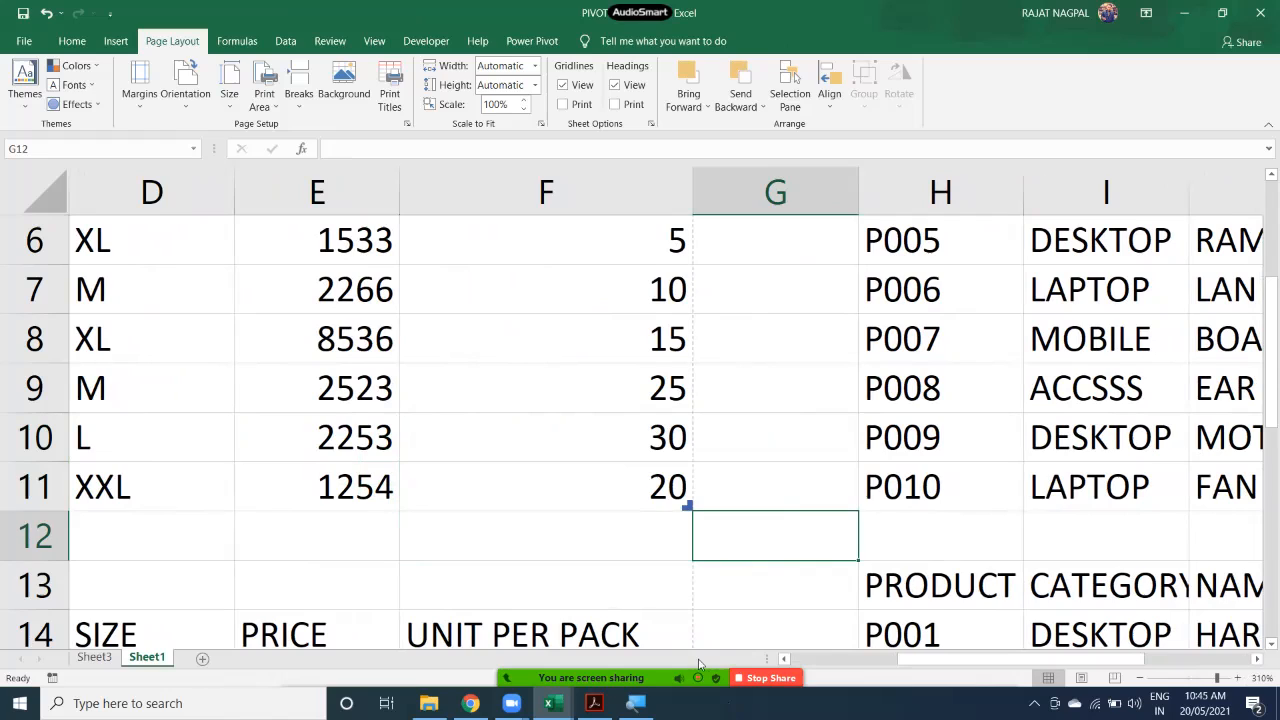
pyautogui.click(660, 500)
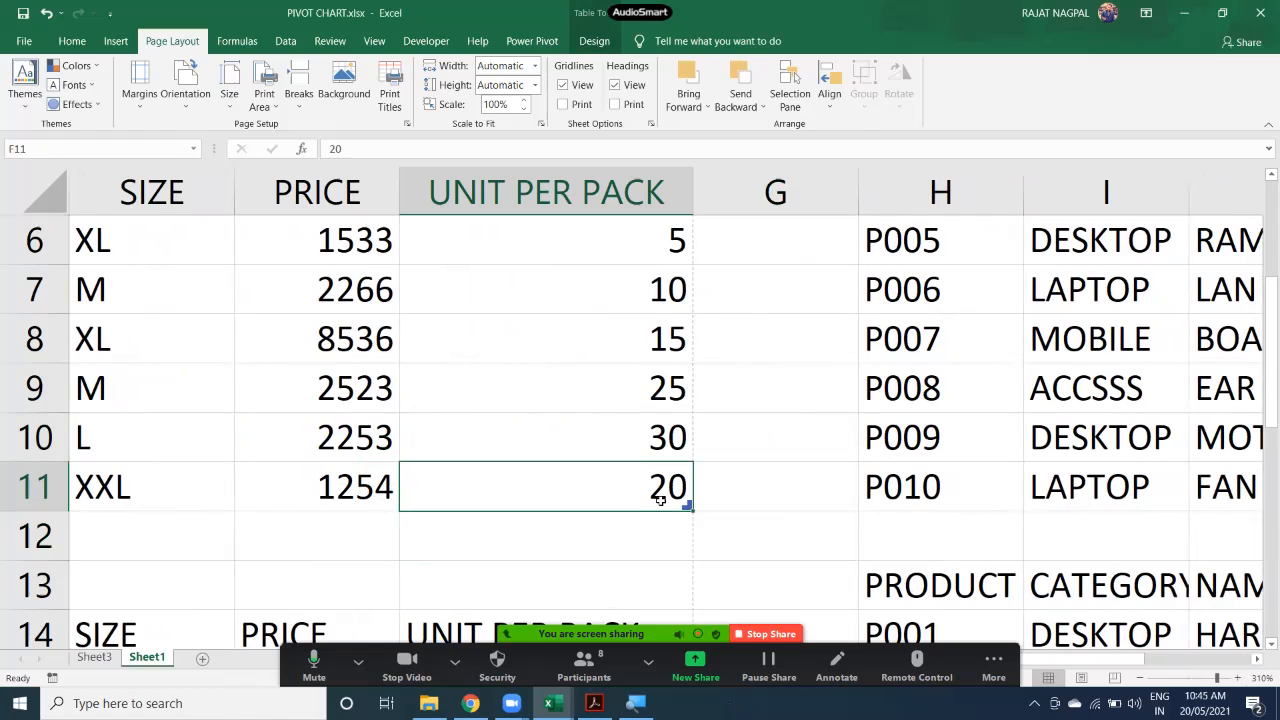
pyautogui.moveTo(645, 493); pyautogui.dragTo(743, 528)
pyautogui.click(761, 523)
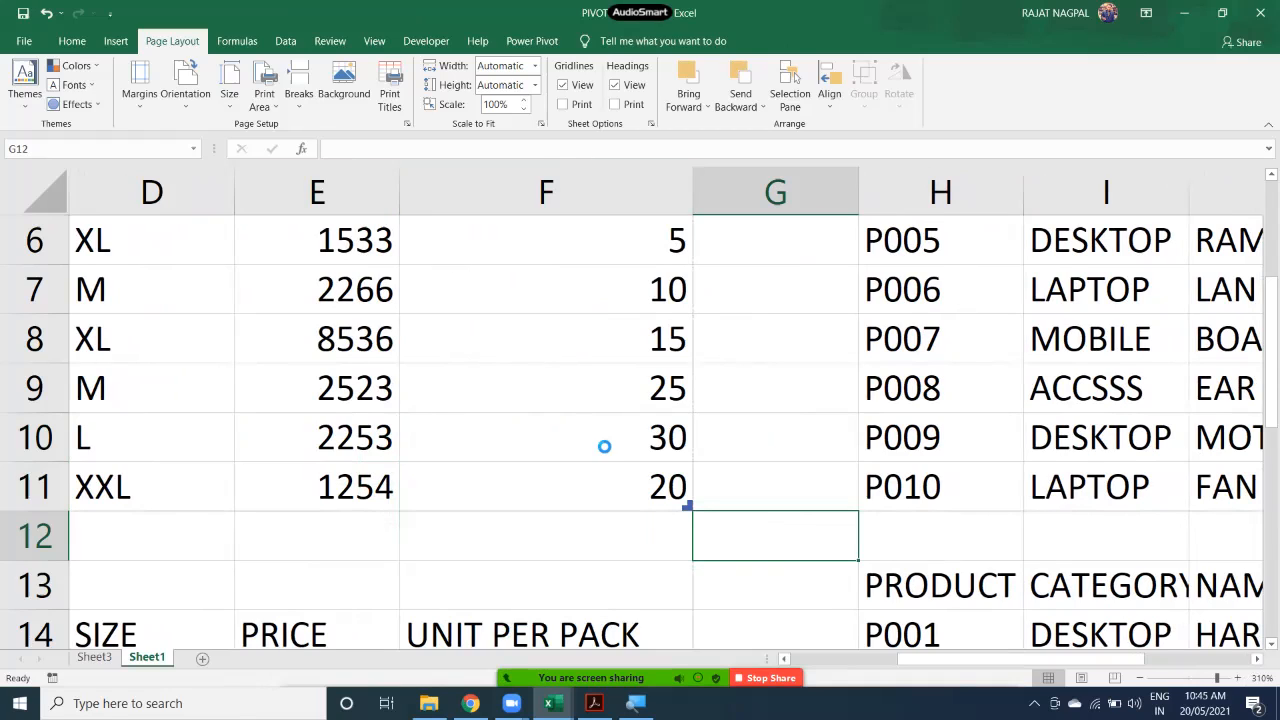
# Check the first page in print preview at an enlarged size, and return to the worksheet.
pyautogui.hotkey('ctrl', 'p')
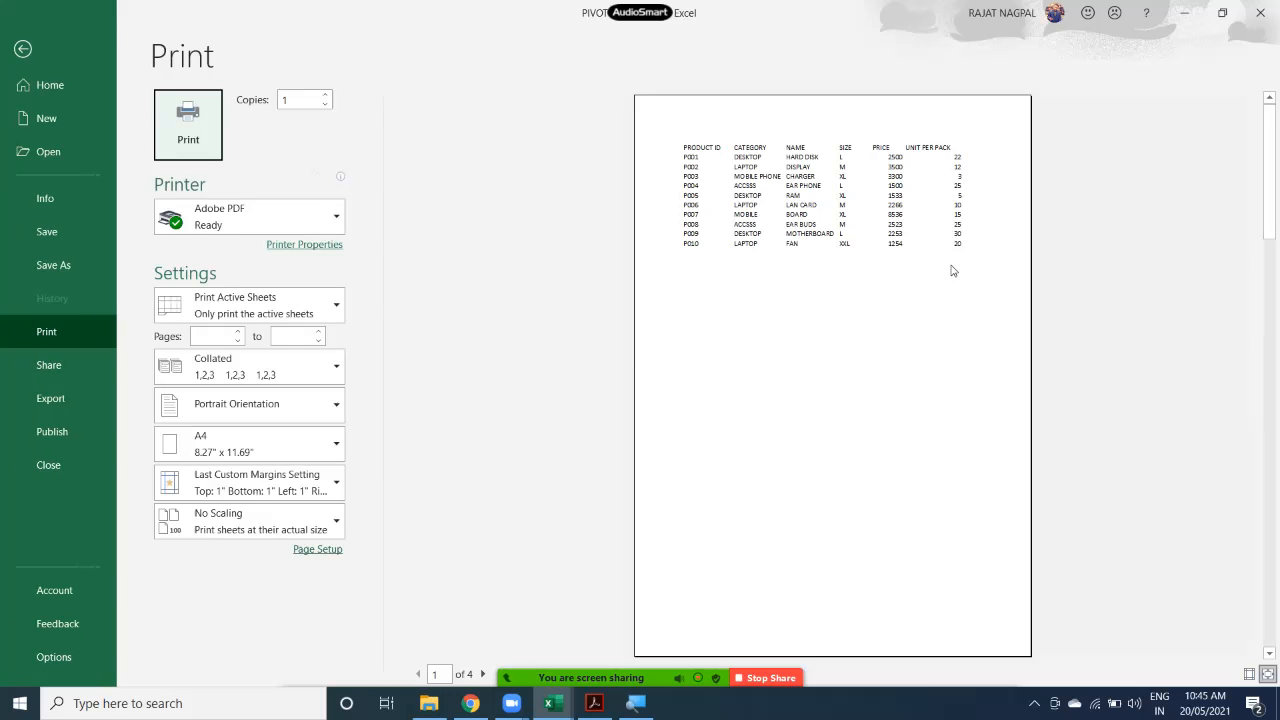
pyautogui.click(953, 271)
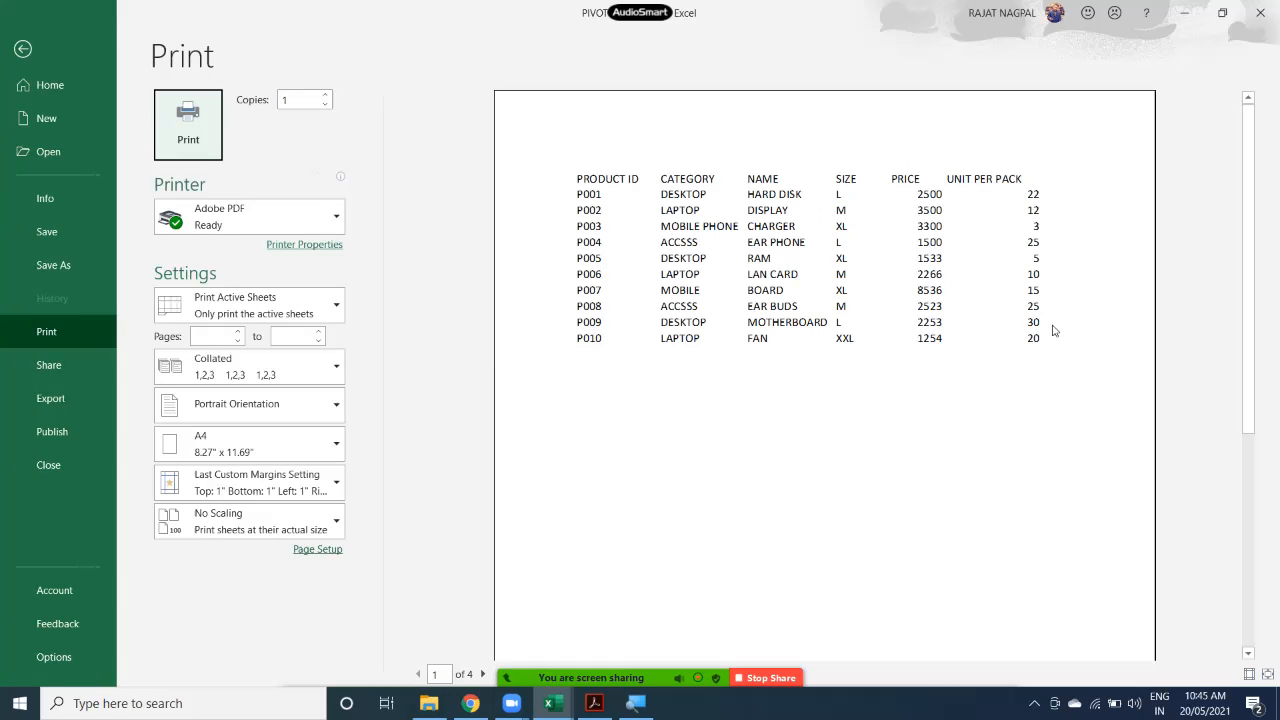
pyautogui.press('Escape')
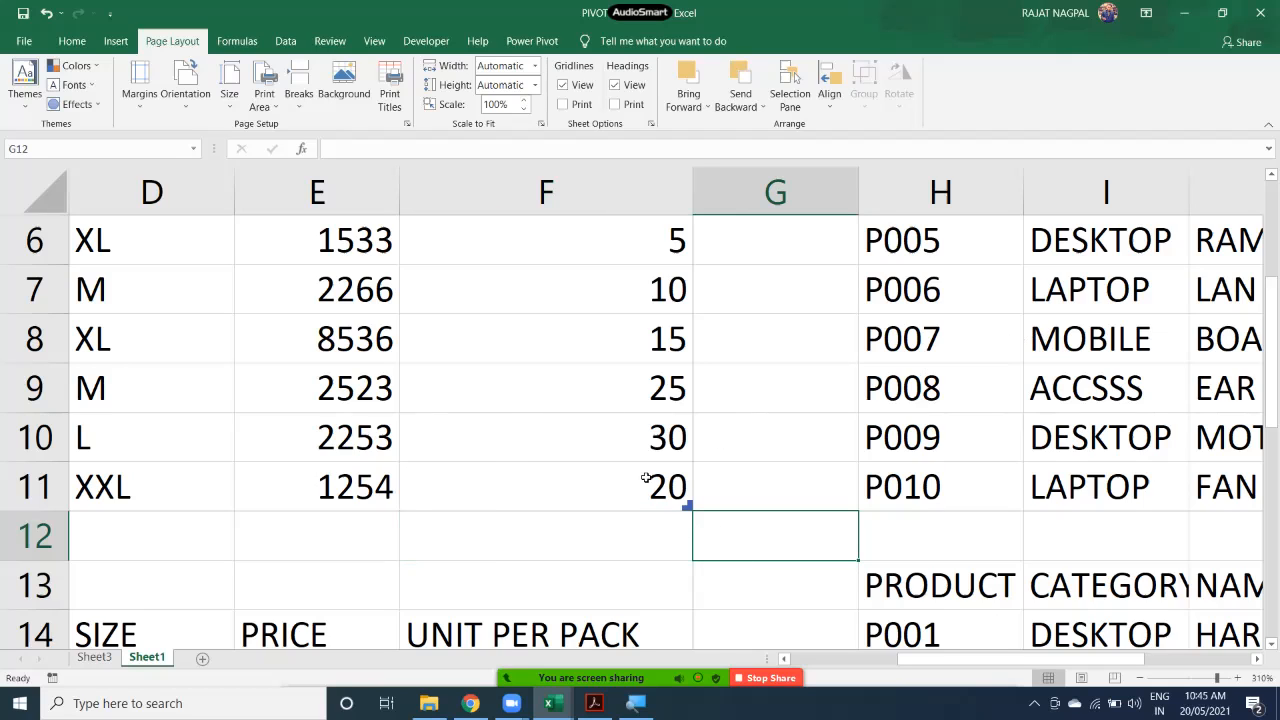
# Reset all page breaks on Sheet1 and select cell G12.
pyautogui.moveTo(660, 487); pyautogui.dragTo(727, 515)
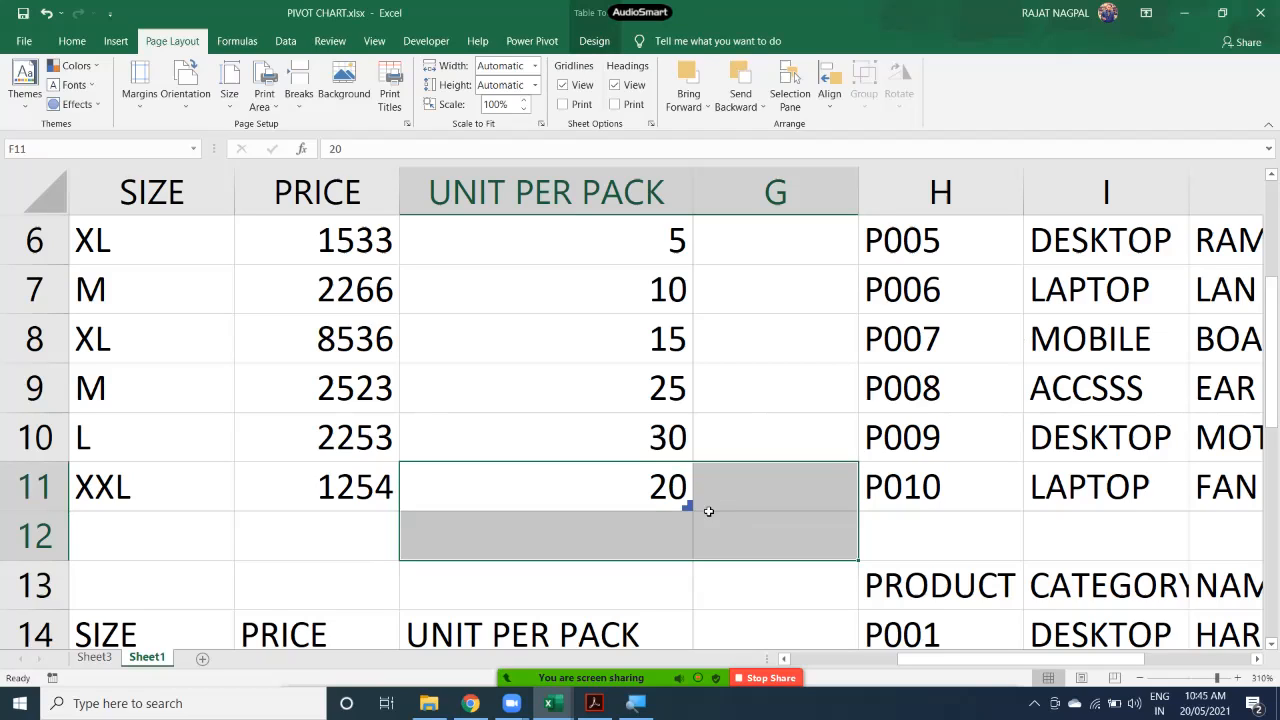
pyautogui.click(752, 505)
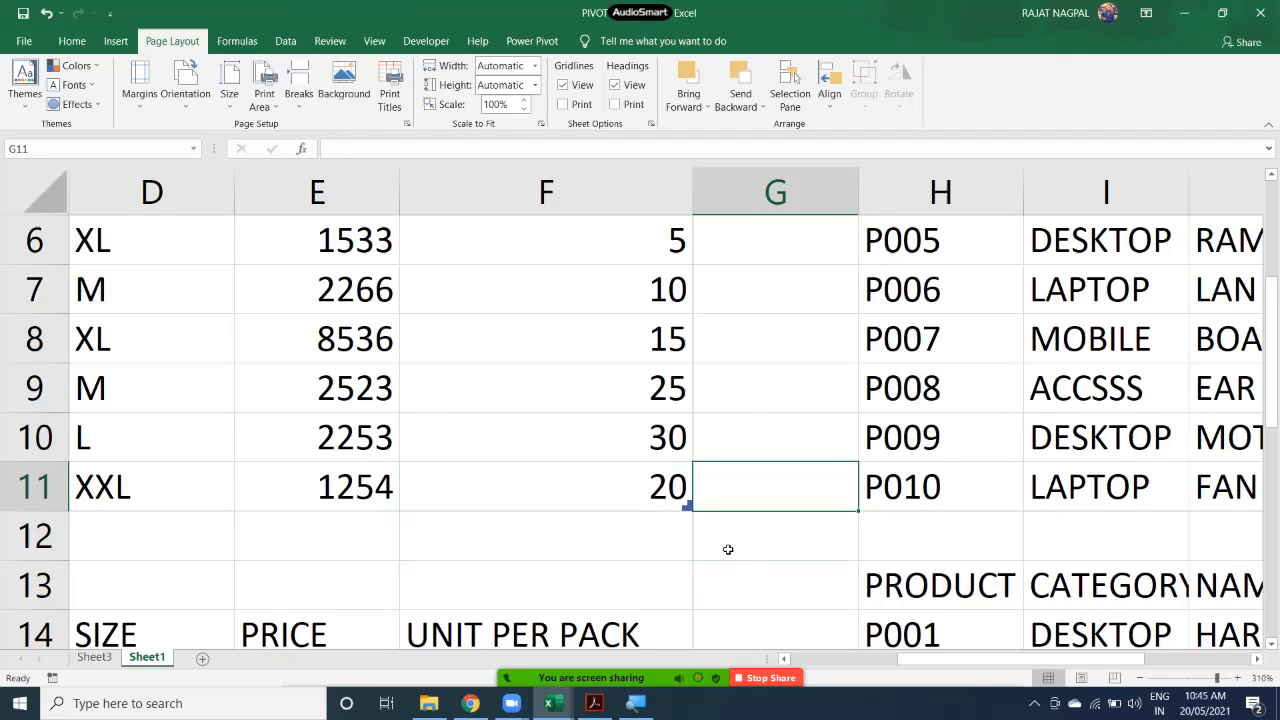
pyautogui.click(298, 88)
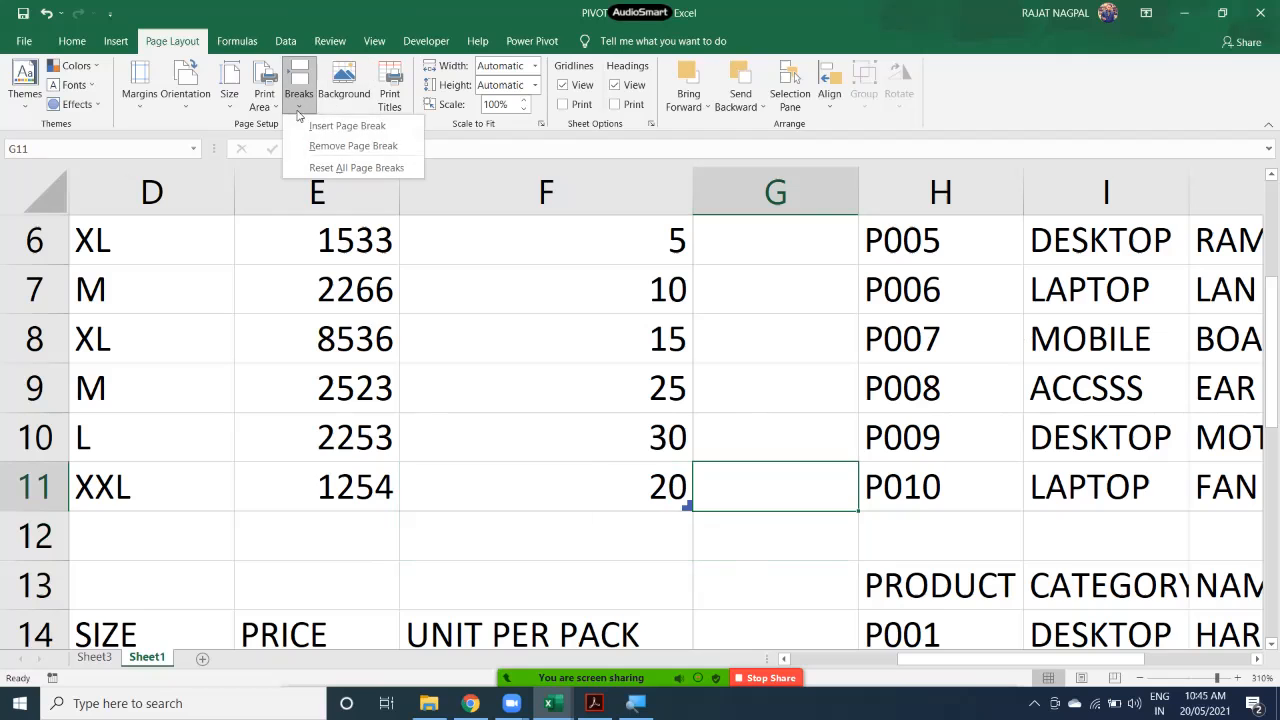
pyautogui.click(340, 168)
pyautogui.click(756, 545)
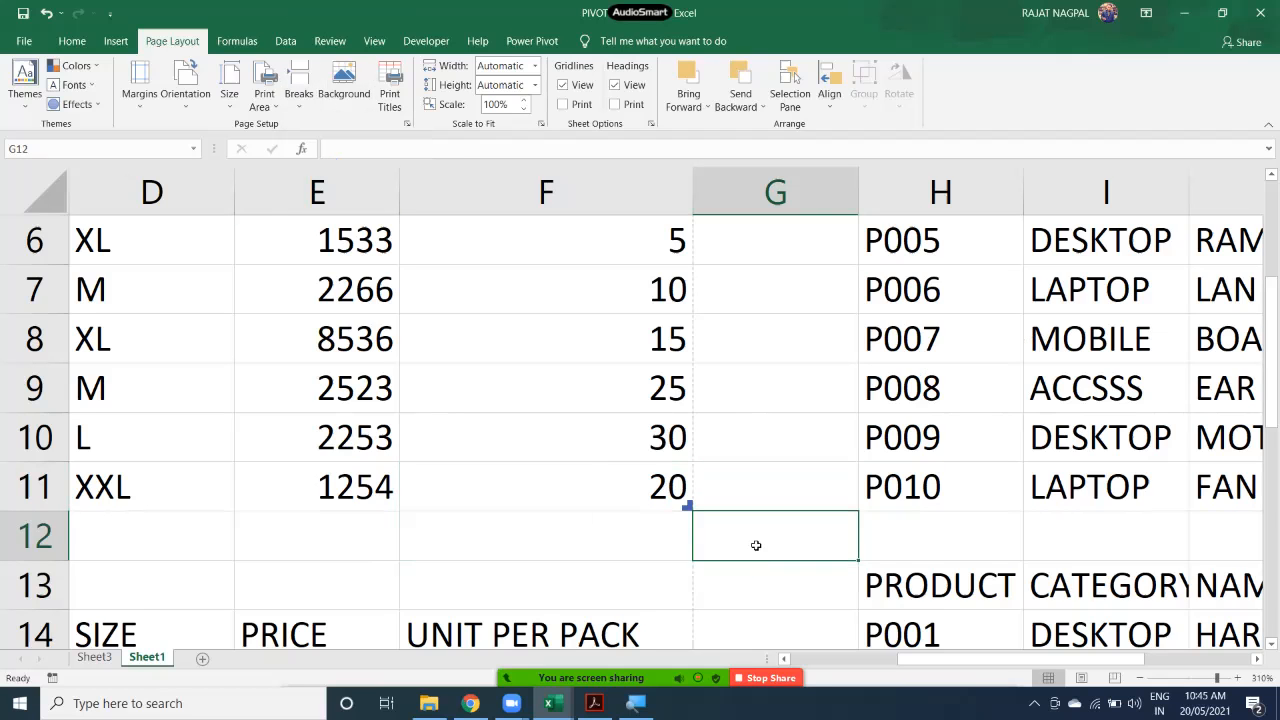
# Insert a page break at cell G24 beside the second product table, and check the printed page in print preview.
pyautogui.scroll(-4, 735, 602)
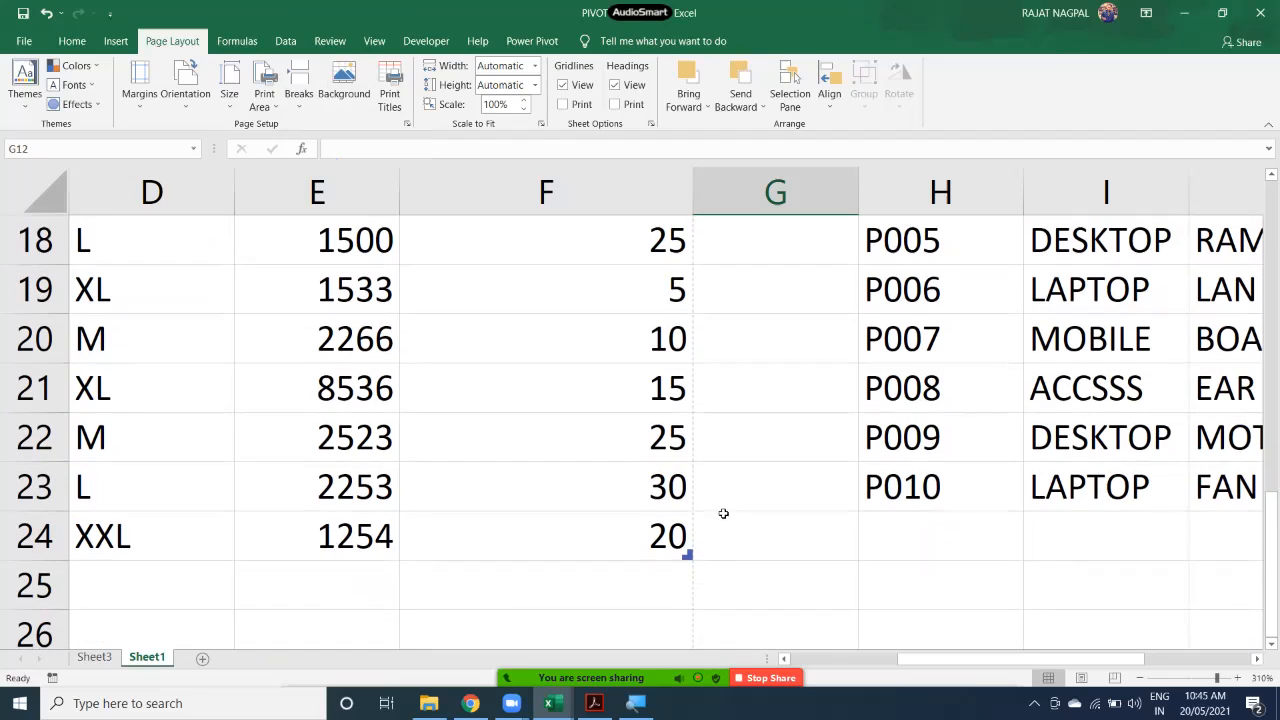
pyautogui.click(717, 500)
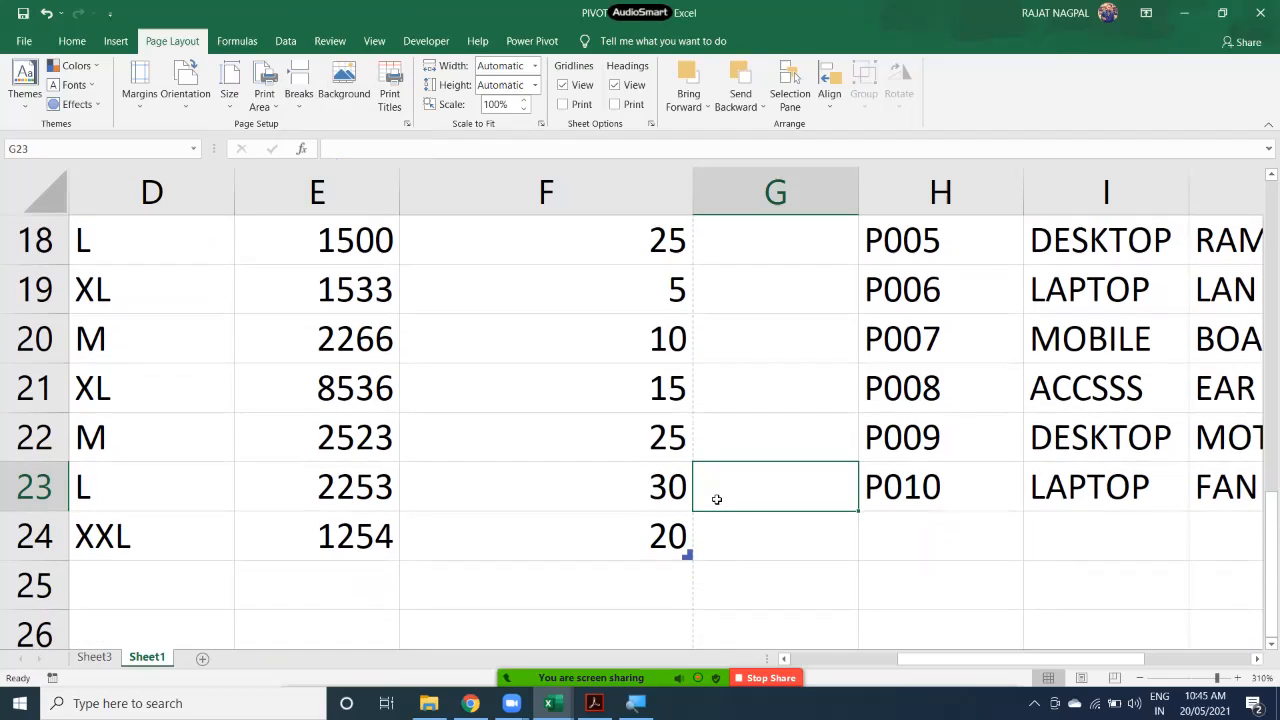
pyautogui.click(723, 533)
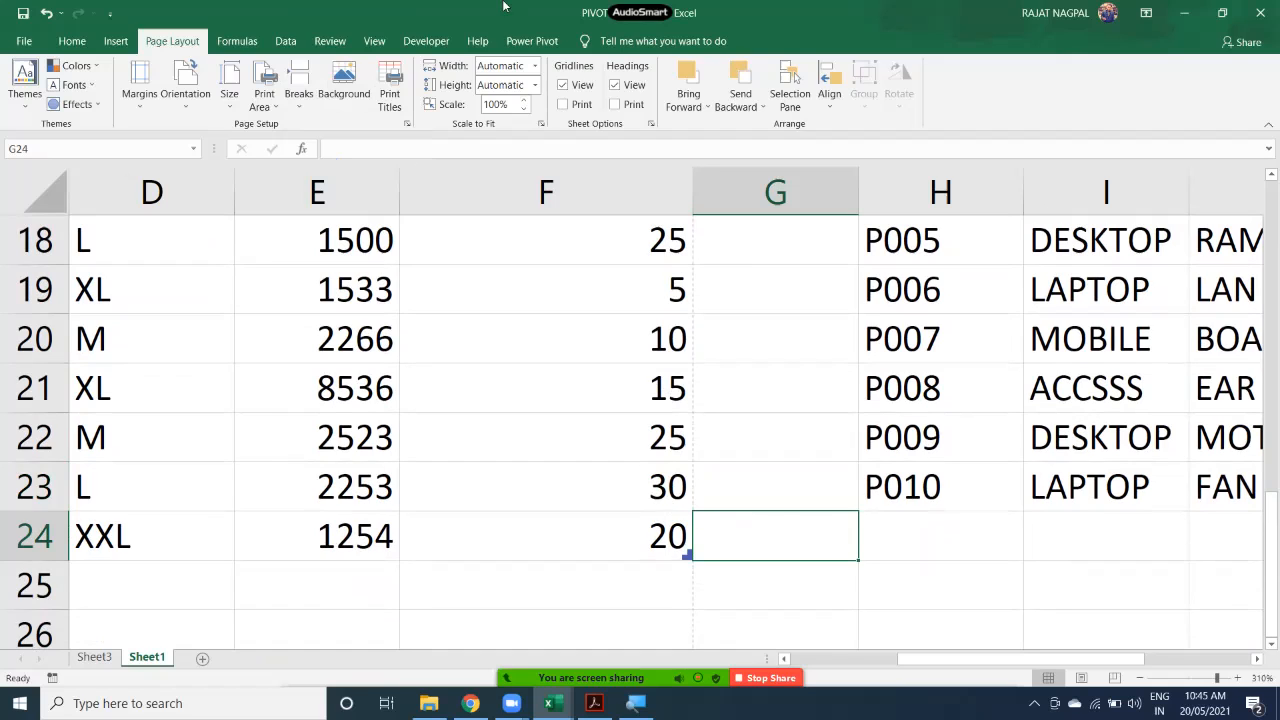
pyautogui.click(665, 485)
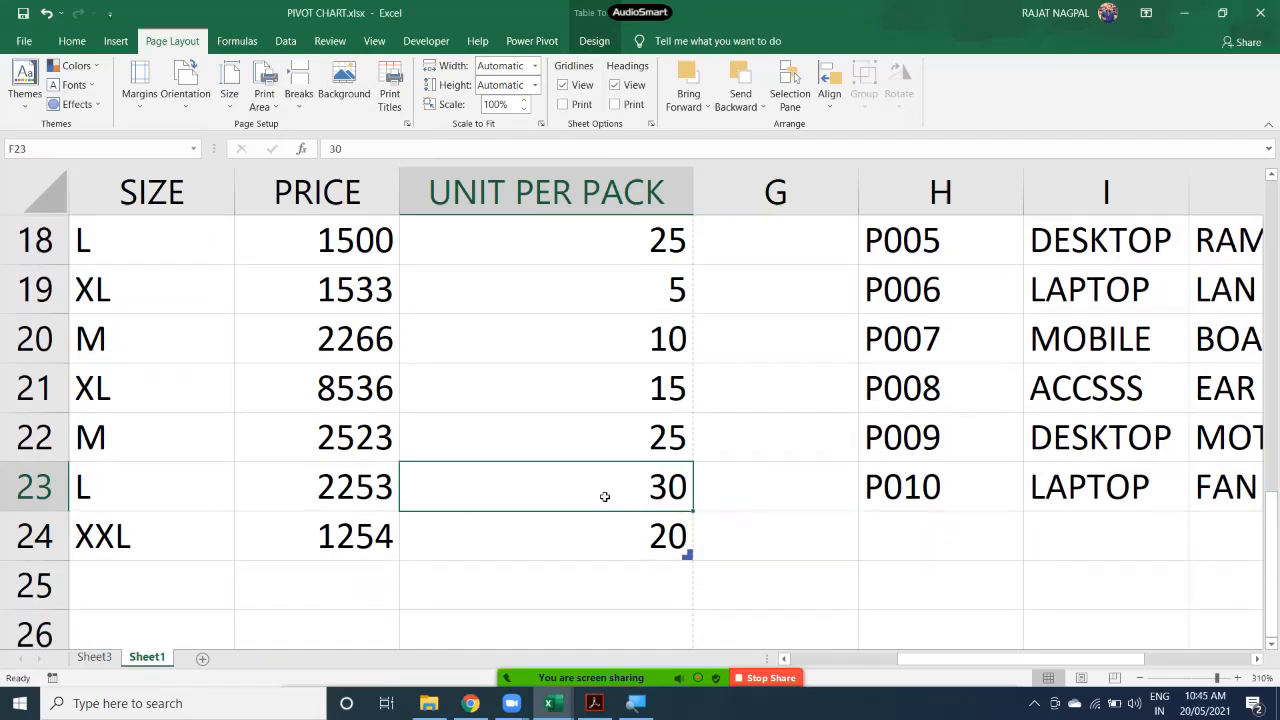
pyautogui.moveTo(603, 494); pyautogui.dragTo(664, 512)
pyautogui.click(680, 467)
pyautogui.click(706, 531)
pyautogui.moveTo(678, 499); pyautogui.dragTo(707, 533)
pyautogui.click(714, 536)
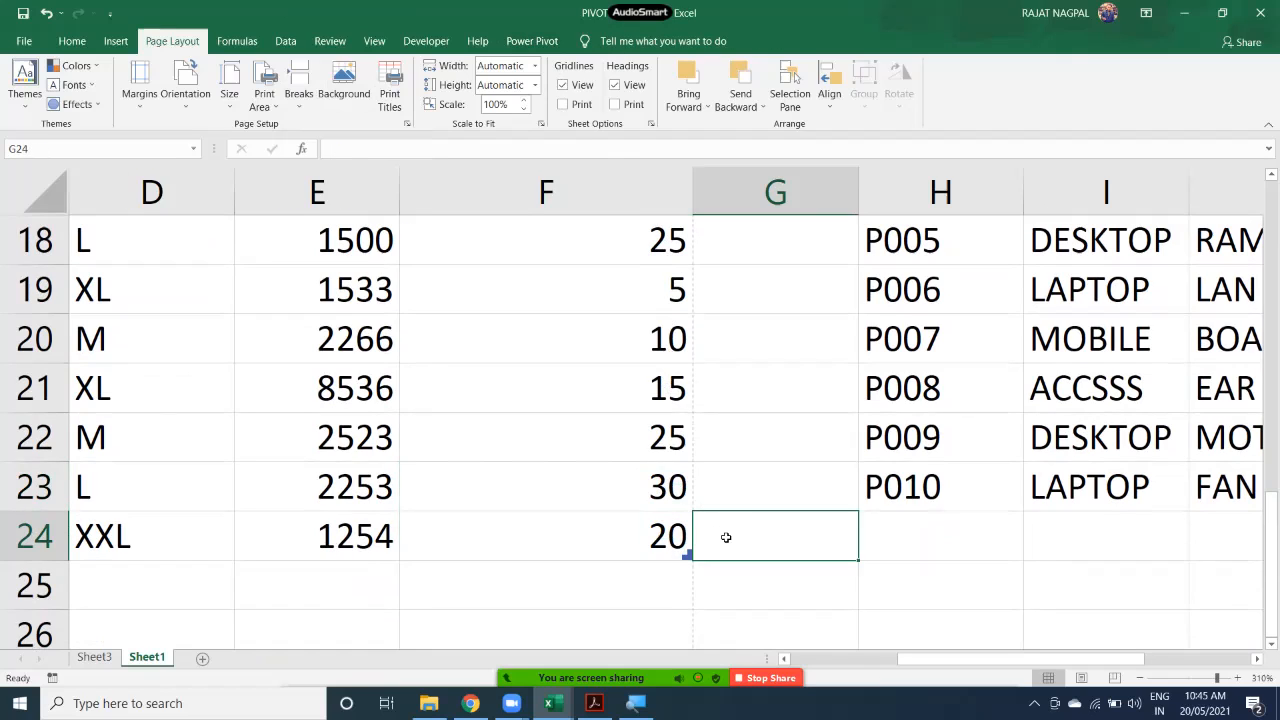
pyautogui.click(305, 108)
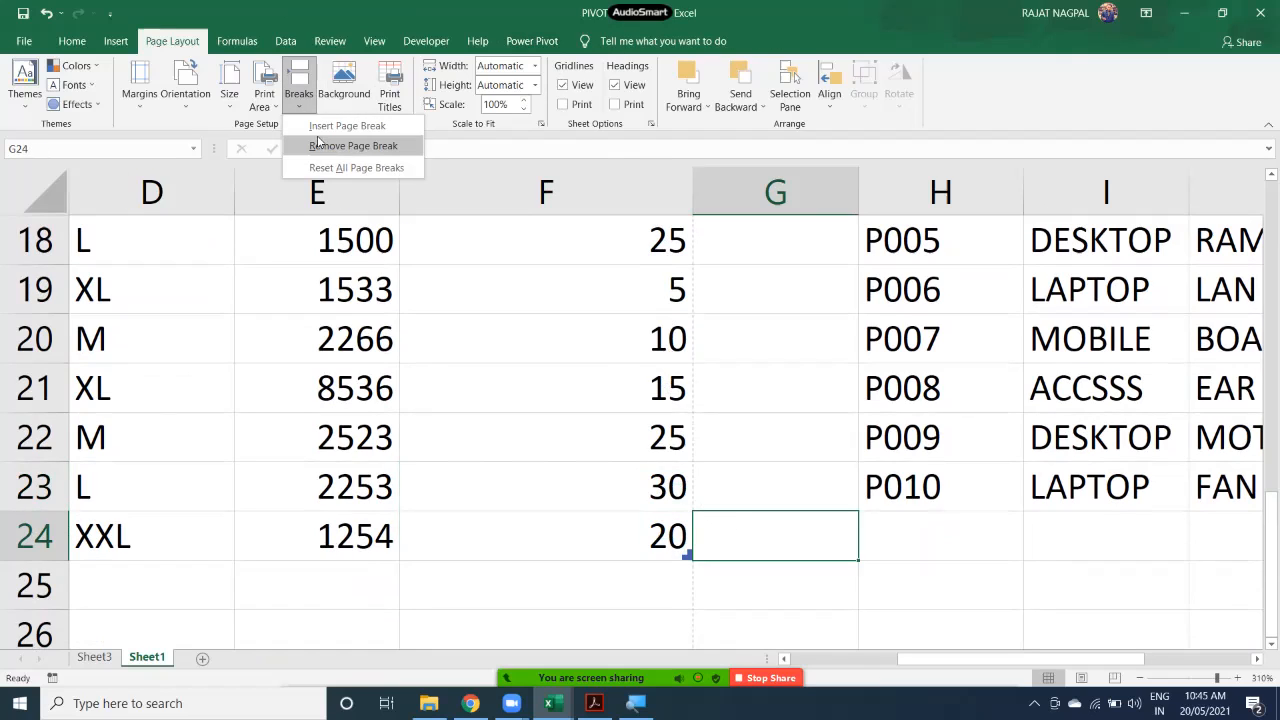
pyautogui.click(322, 134)
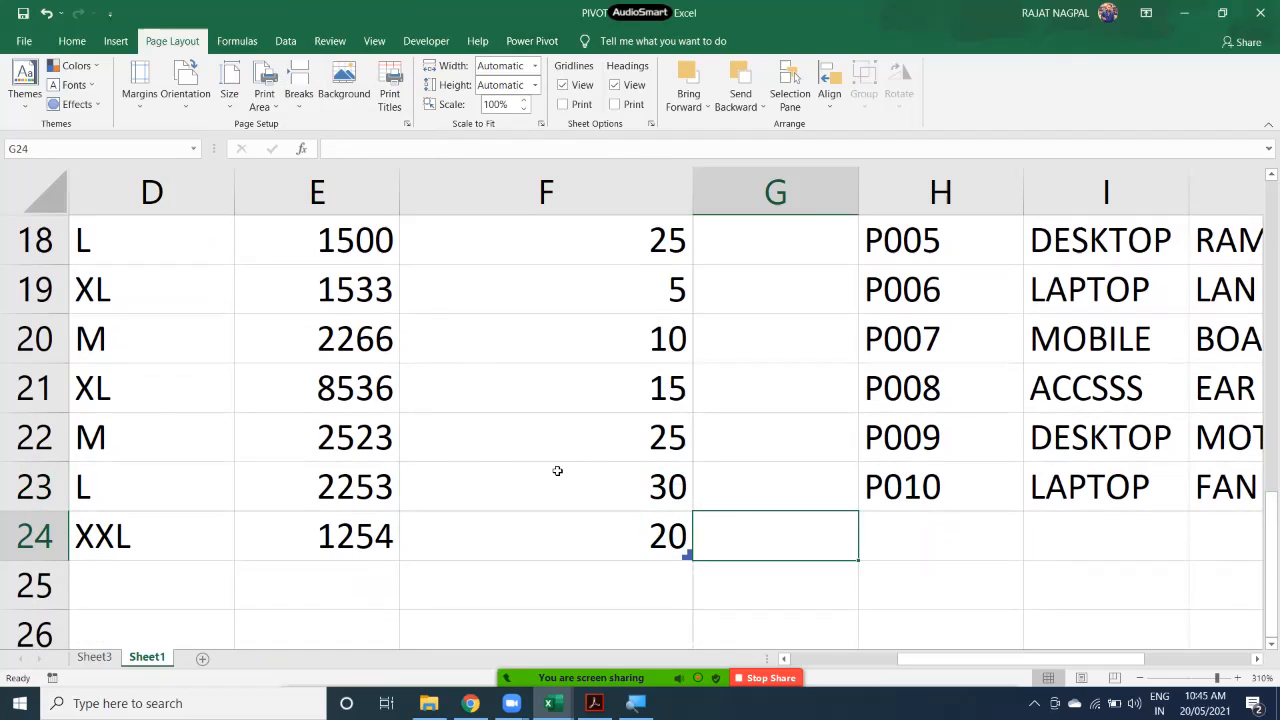
pyautogui.hotkey('ctrl', 'p')
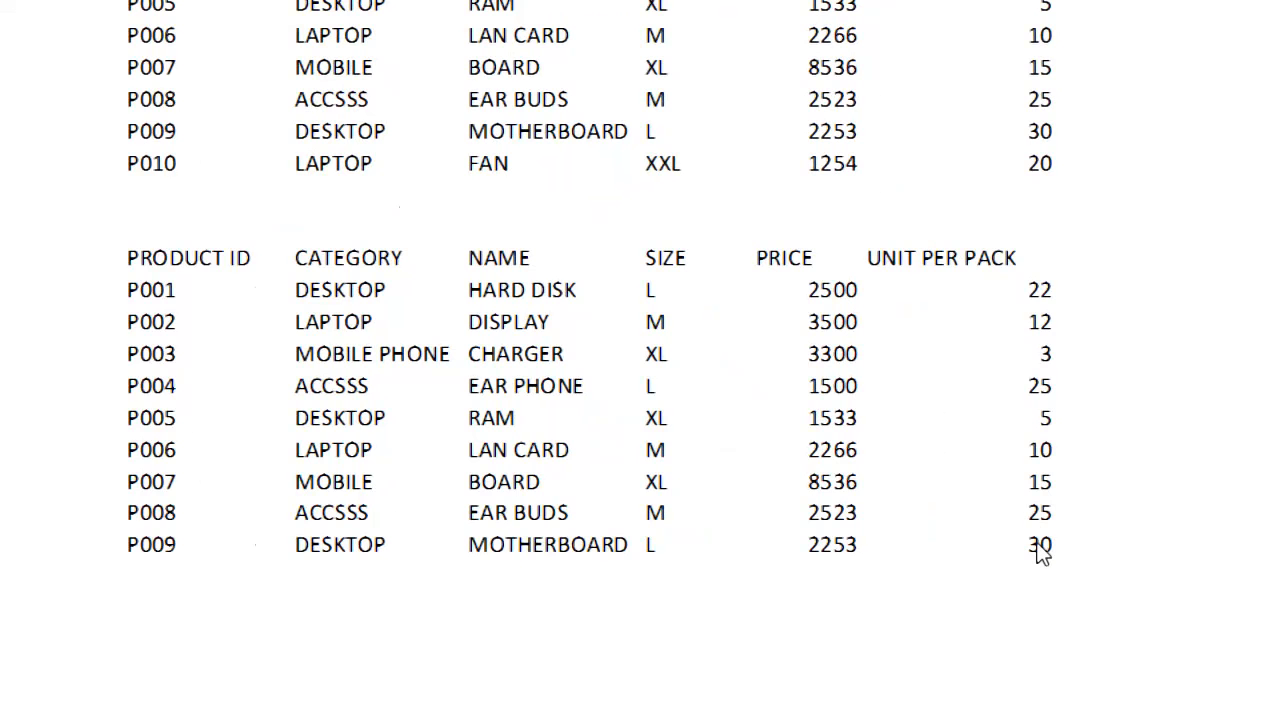
pyautogui.press('Escape')
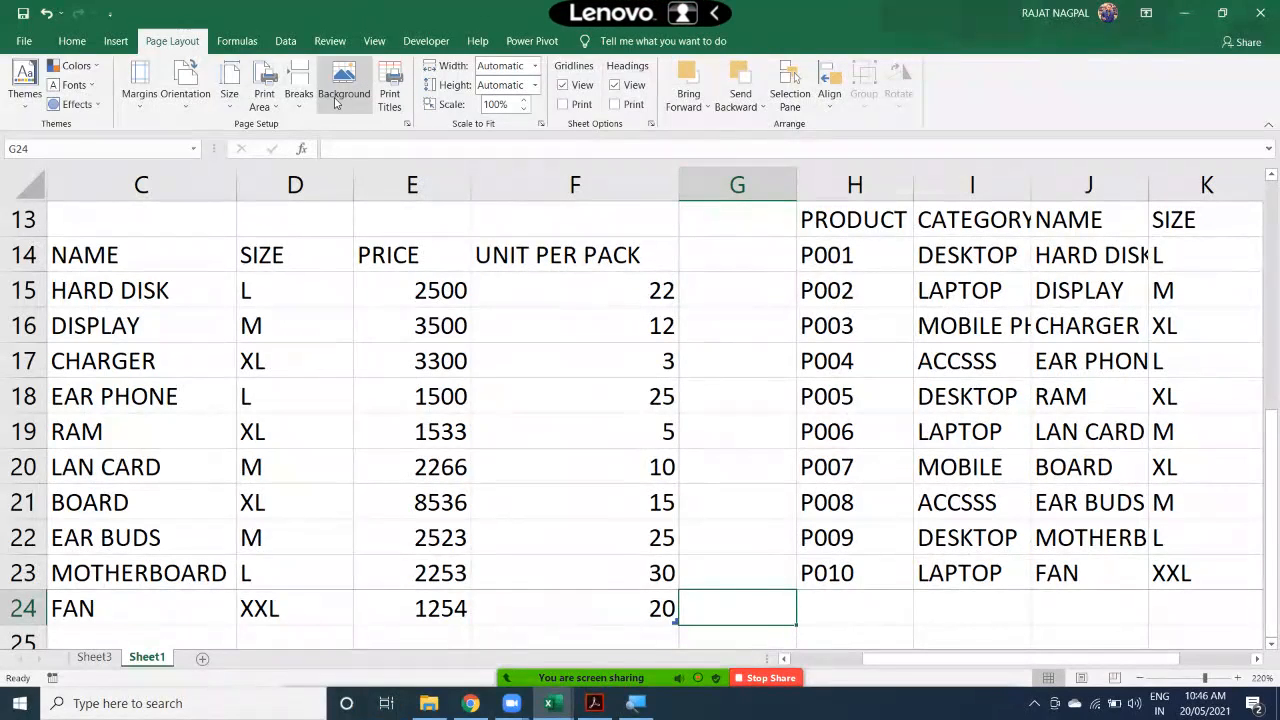
# Reset all page breaks to clear the one at G24, and return to the first rows of Sheet1.
pyautogui.click(299, 100)
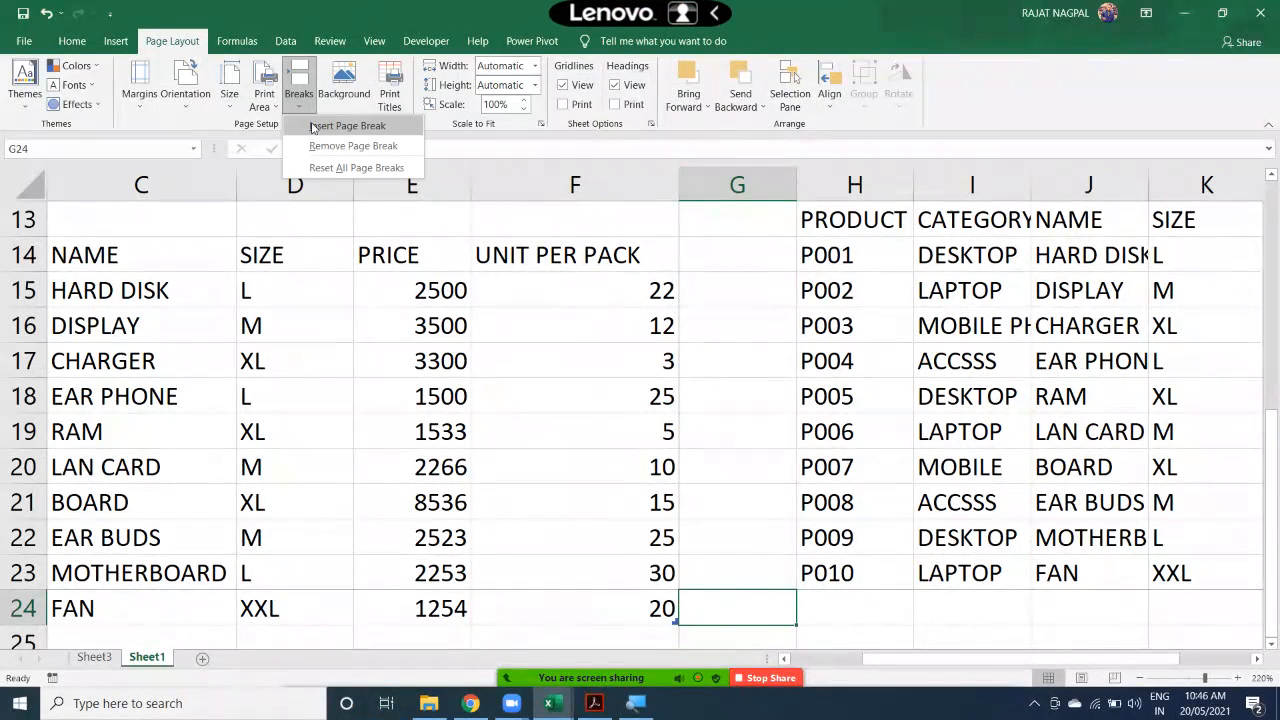
pyautogui.click(351, 170)
pyautogui.scroll(4, 310, 295)
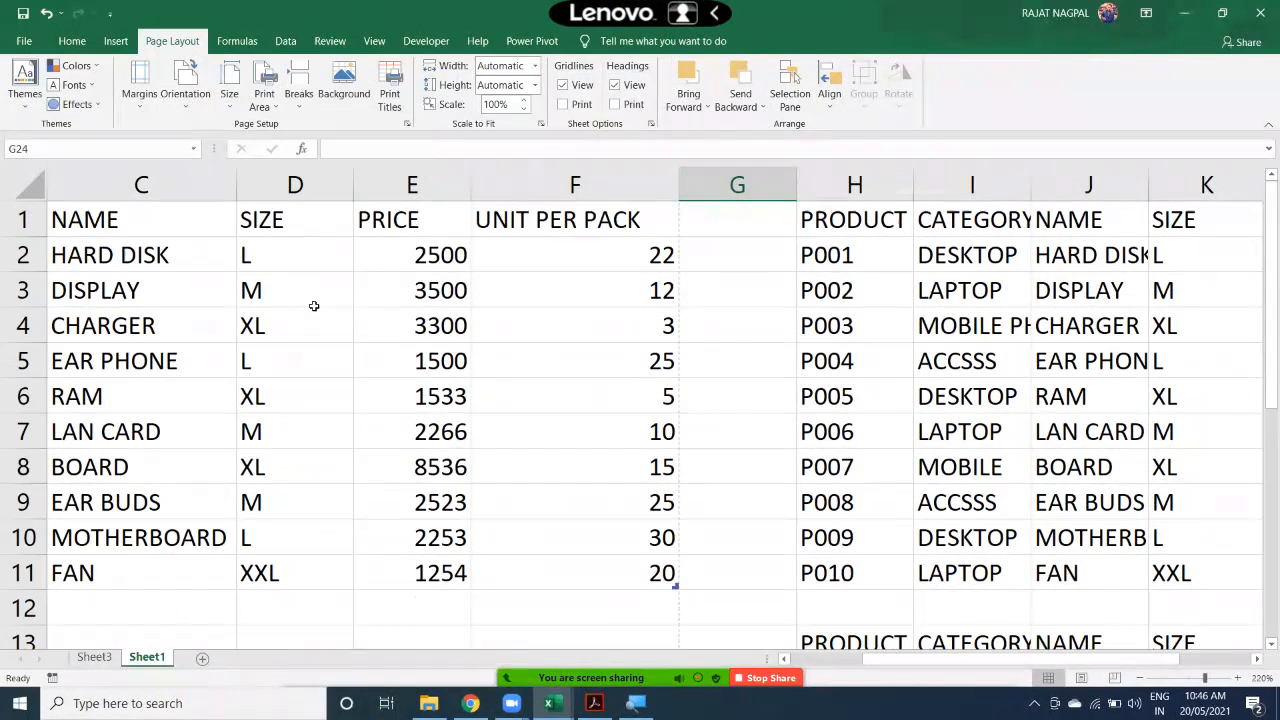
# Set the first Copy of Modern Construction Work Safety Guidelines image from Downloads as Sheet1's background, and delete that background again.
pyautogui.click(351, 114)
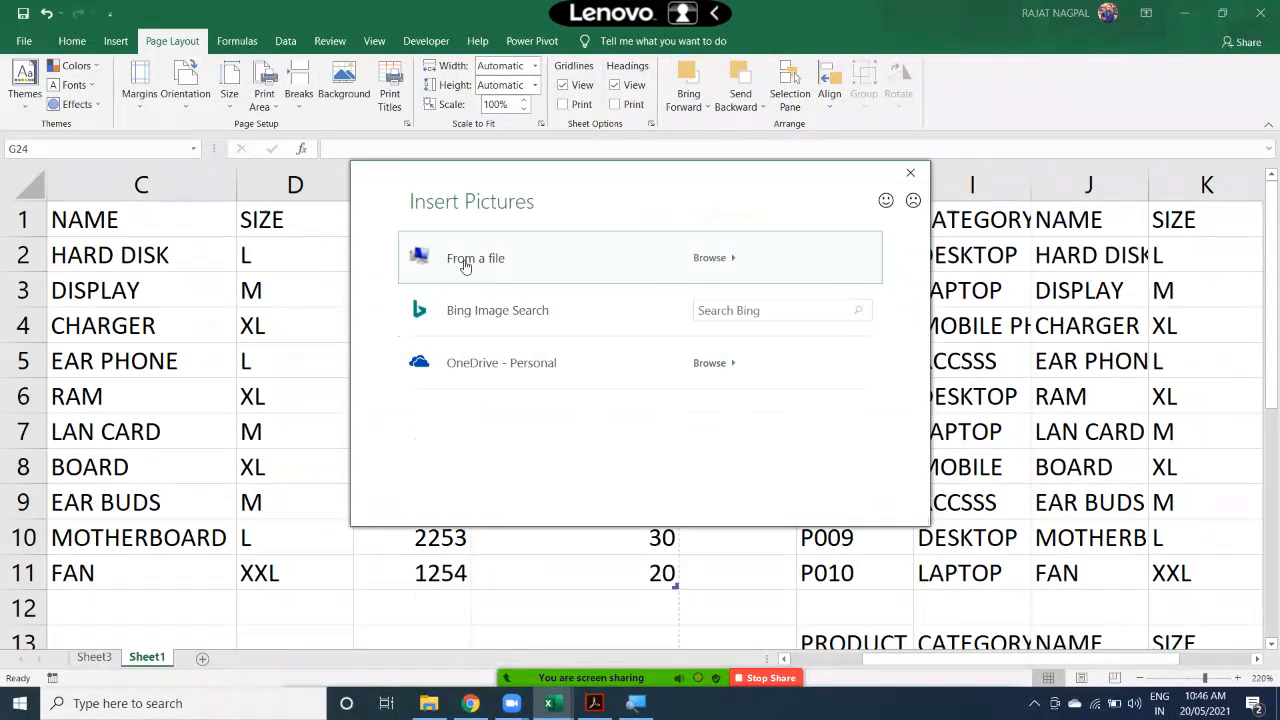
pyautogui.click(465, 263)
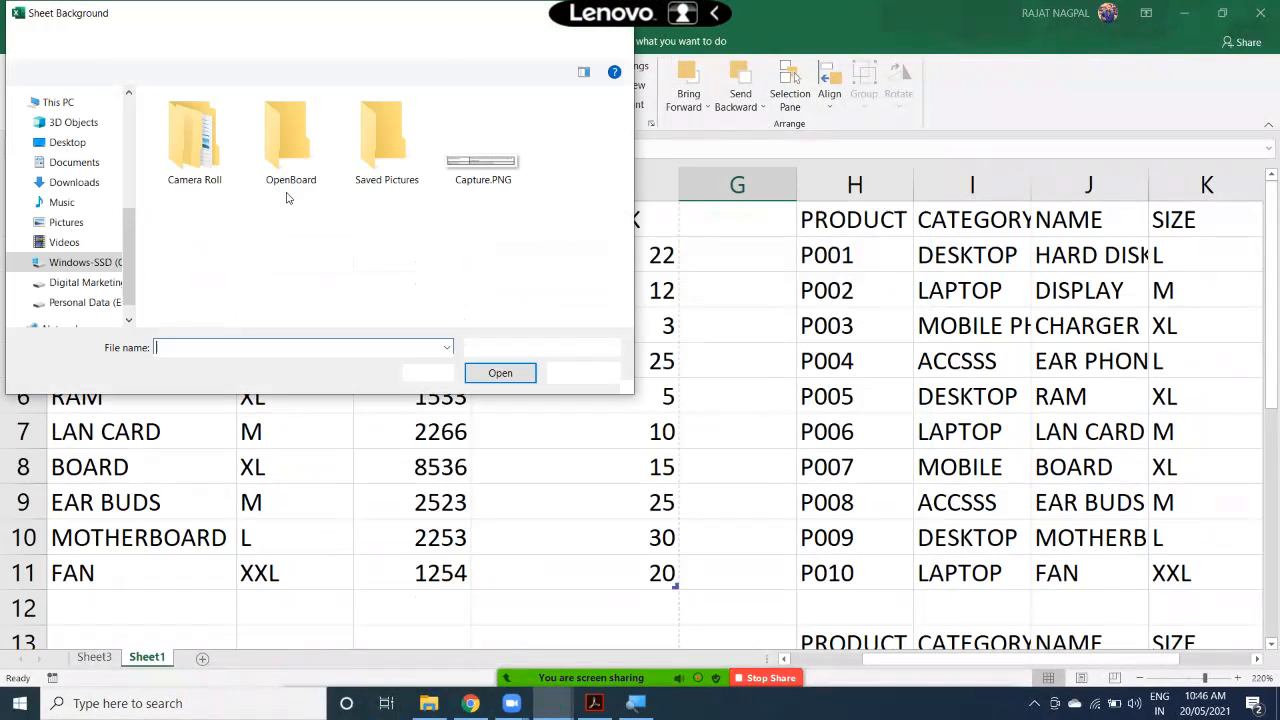
pyautogui.click(76, 181)
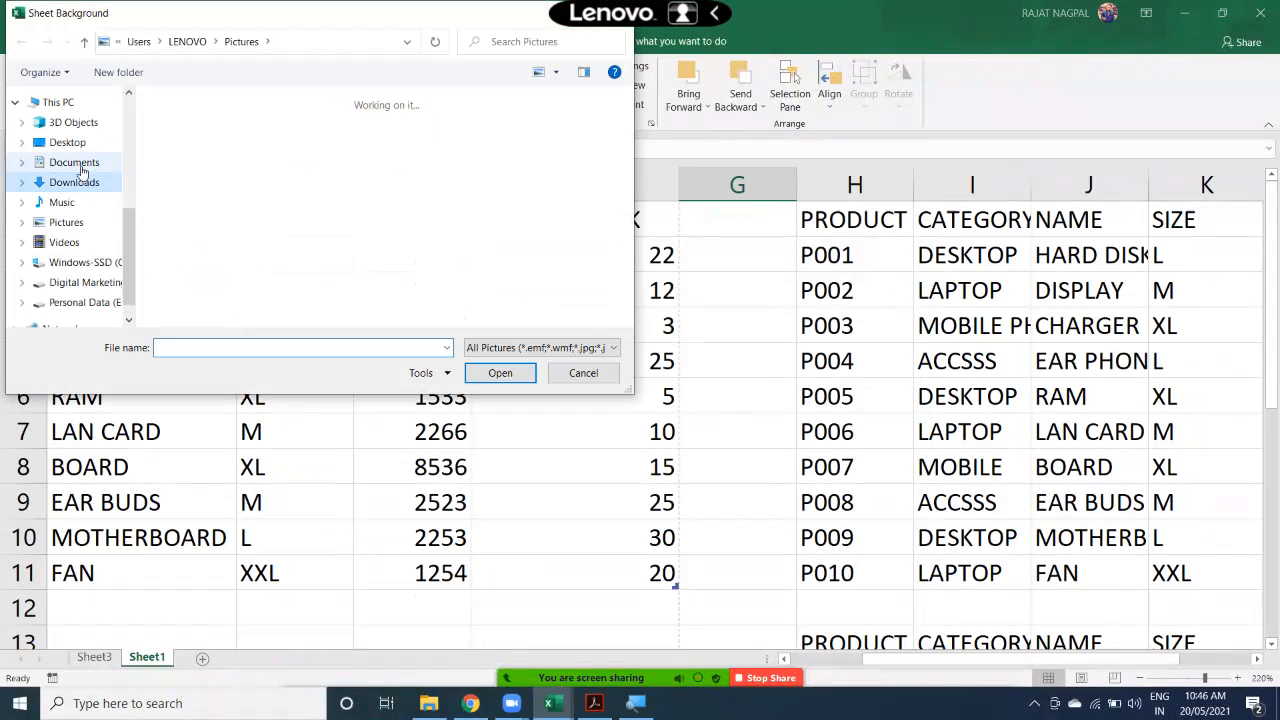
pyautogui.click(78, 163)
pyautogui.click(78, 182)
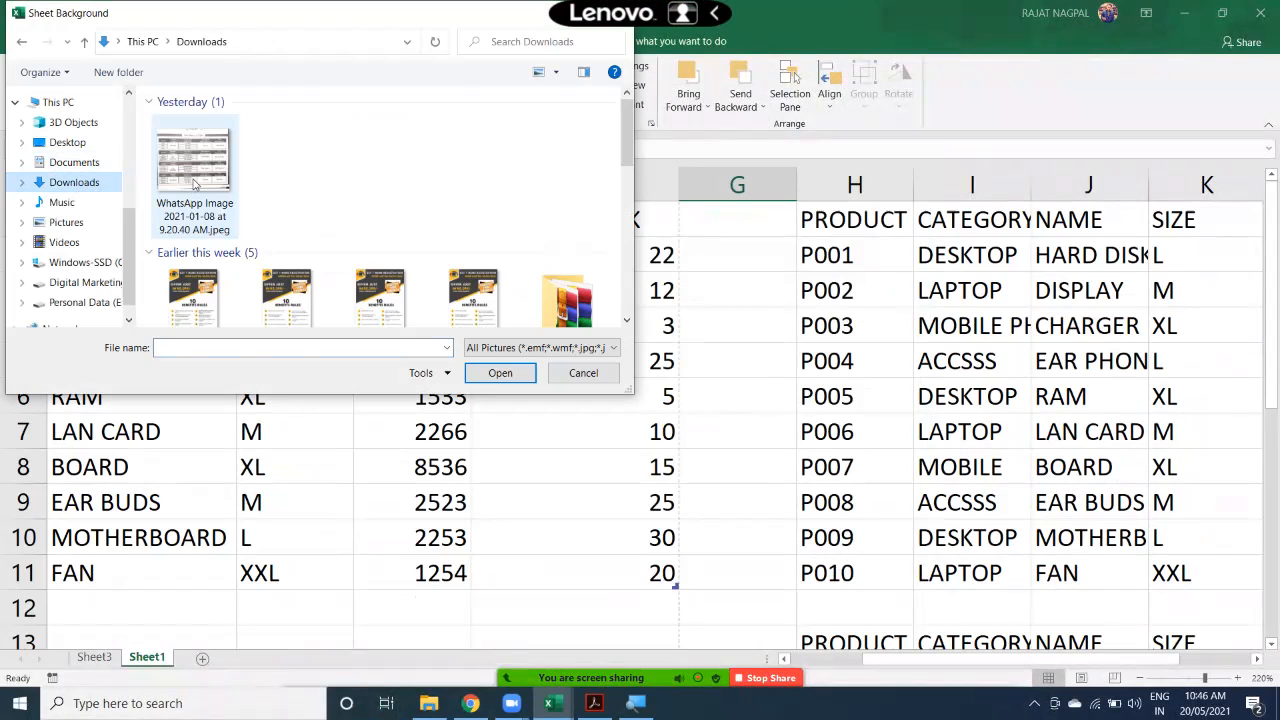
pyautogui.click(195, 298)
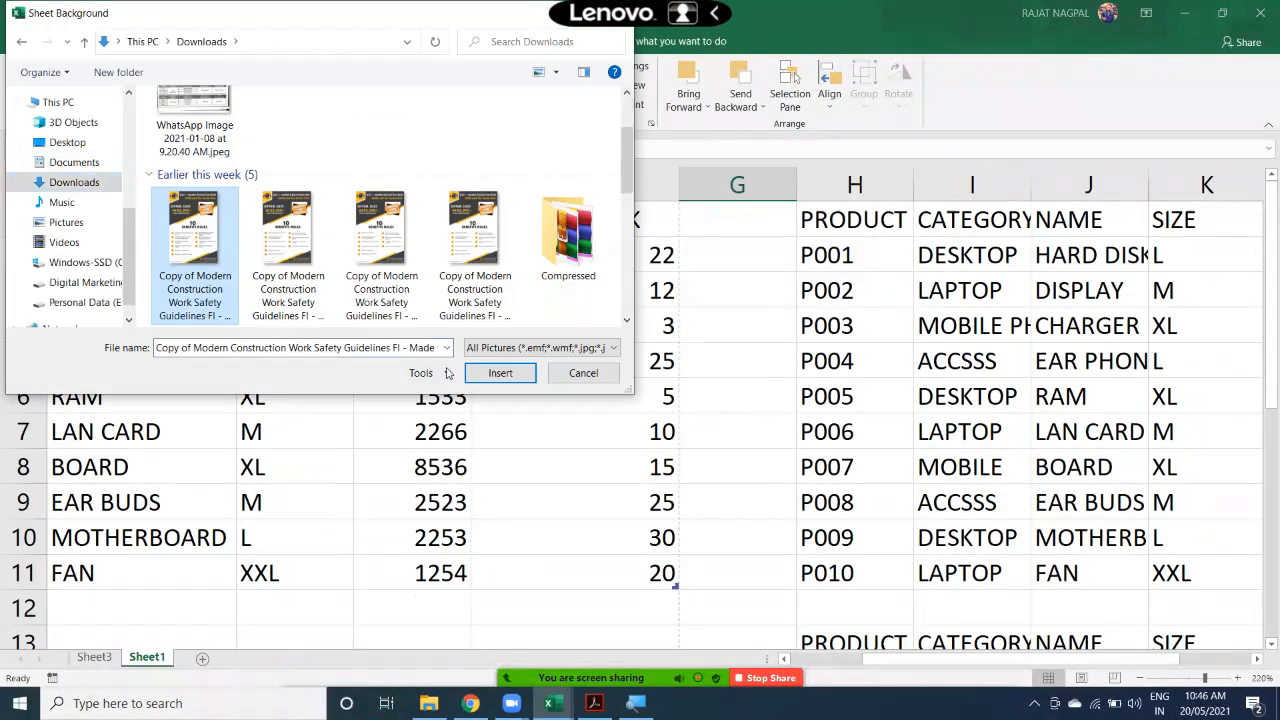
pyautogui.click(491, 378)
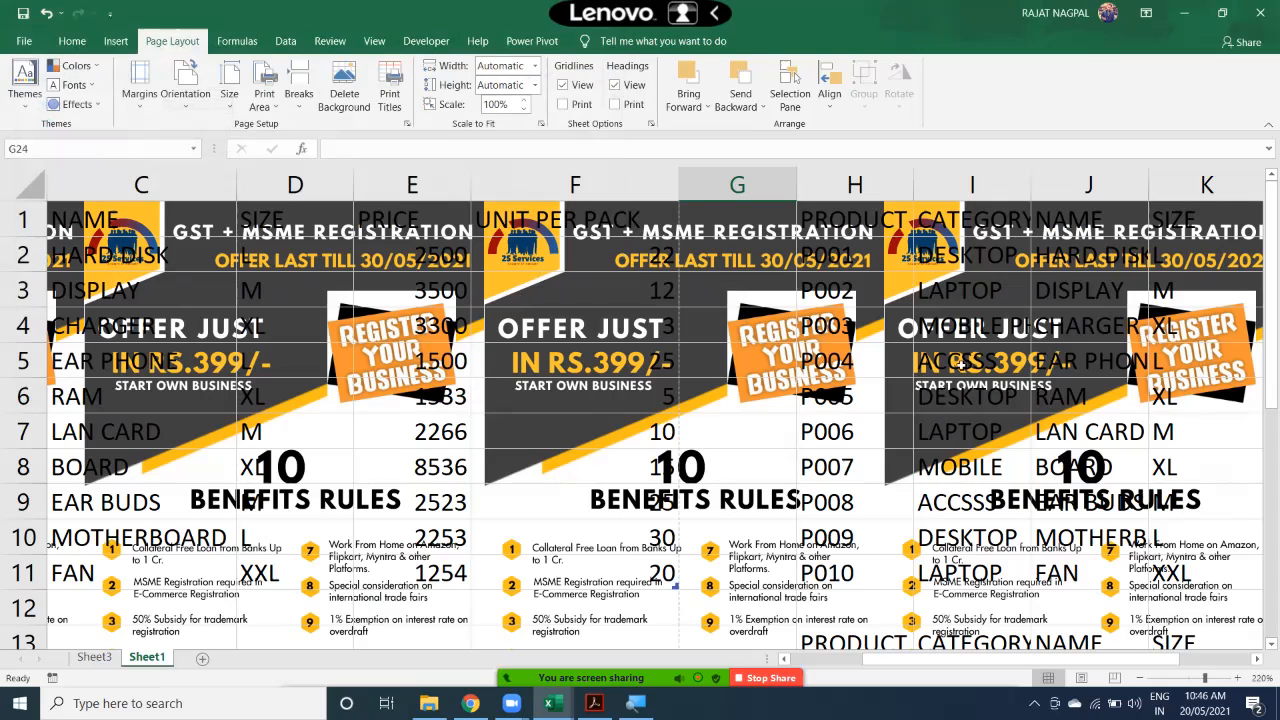
pyautogui.click(352, 100)
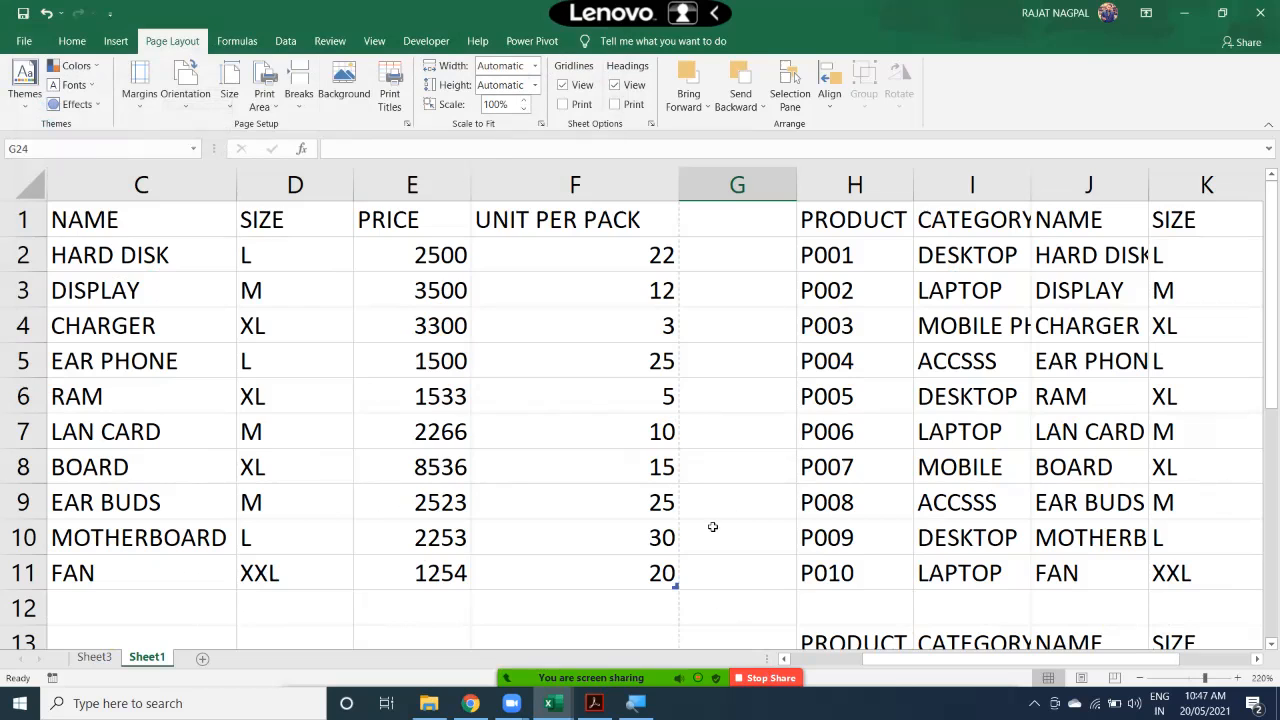
# Insert a page break at cell G12, diagonally below the last cell of the first product table.
pyautogui.scroll(-2, 711, 521)
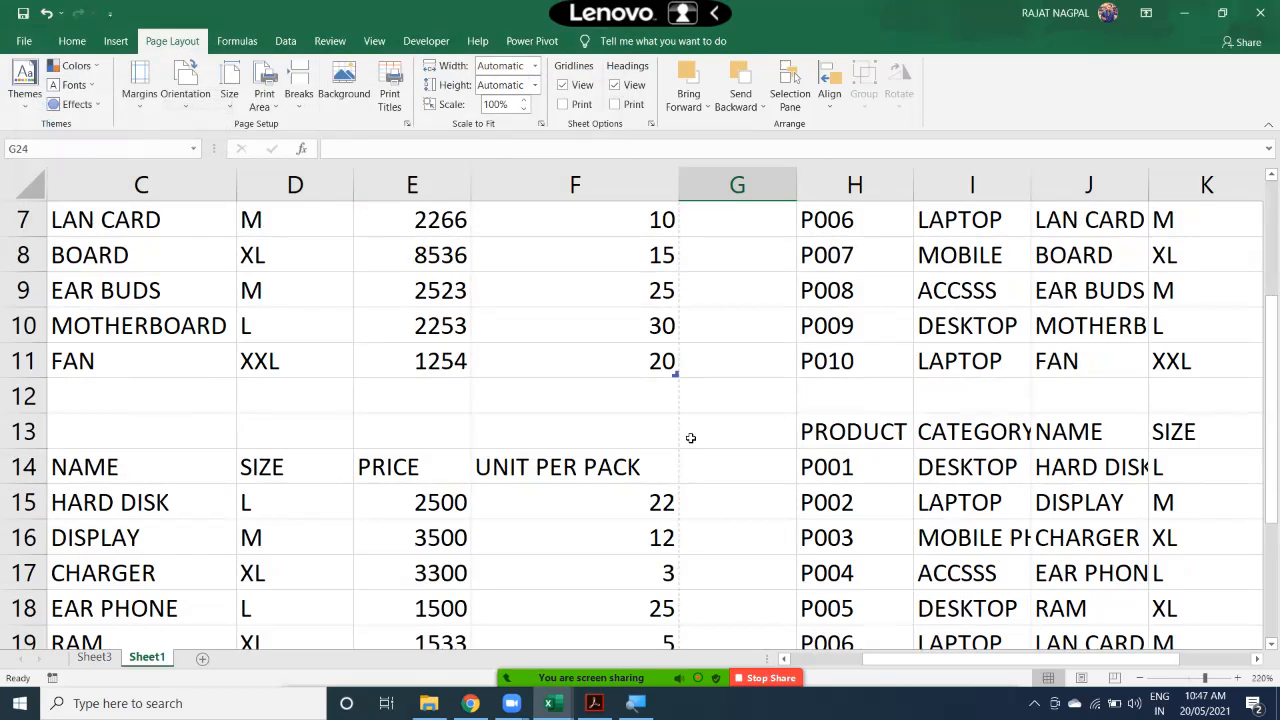
pyautogui.scroll(5, 691, 438)
pyautogui.scroll(1, 917, 508)
pyautogui.scroll(-2, 926, 492)
pyautogui.scroll(1, 926, 472)
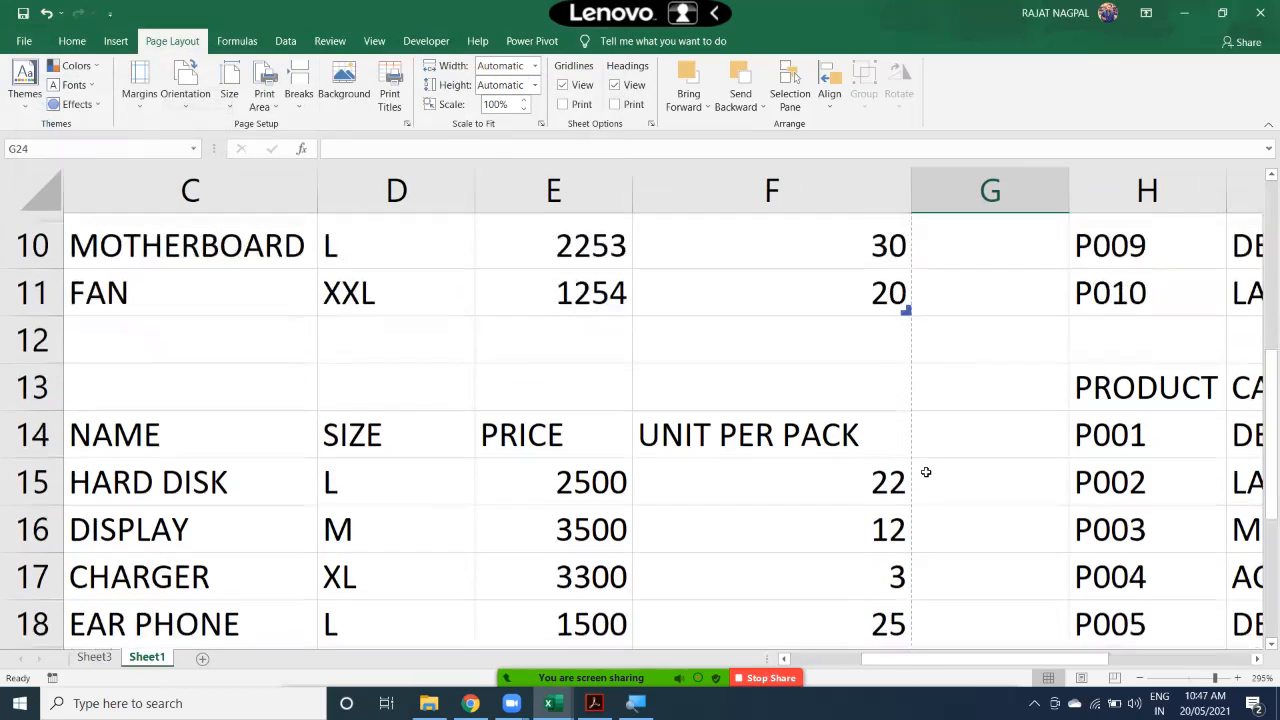
pyautogui.scroll(1, 926, 472)
pyautogui.click(860, 335)
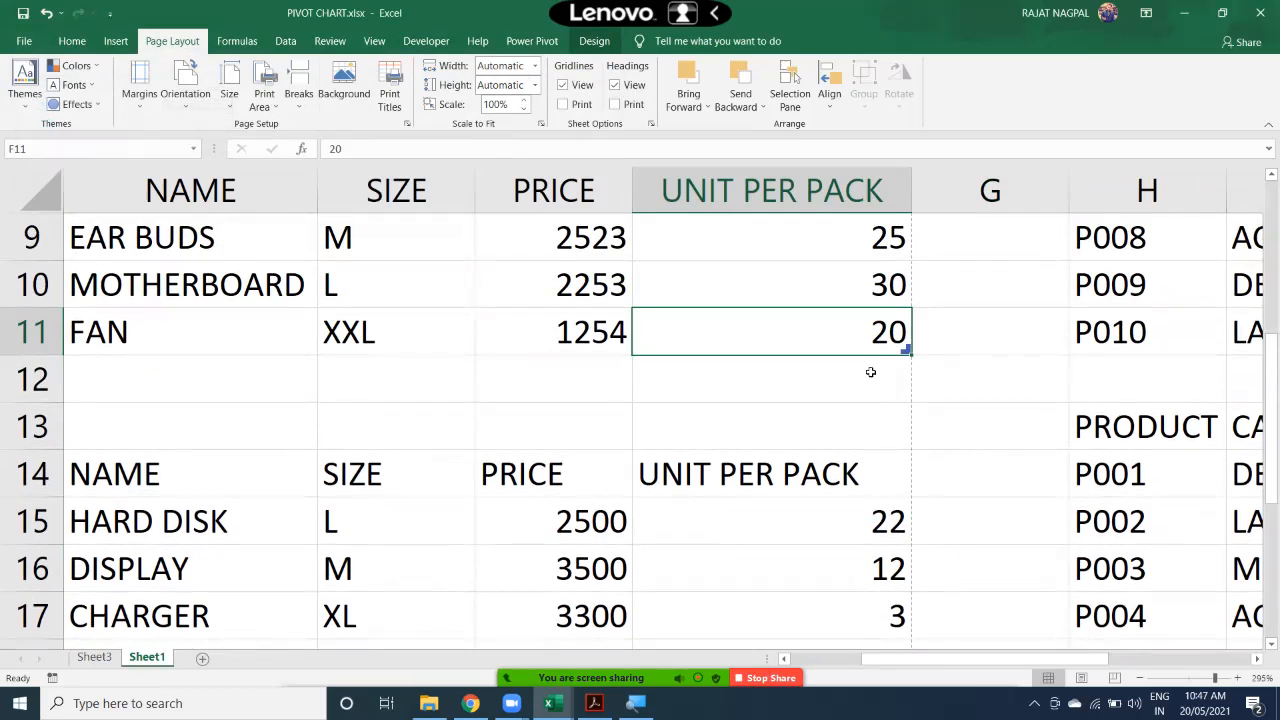
pyautogui.click(955, 378)
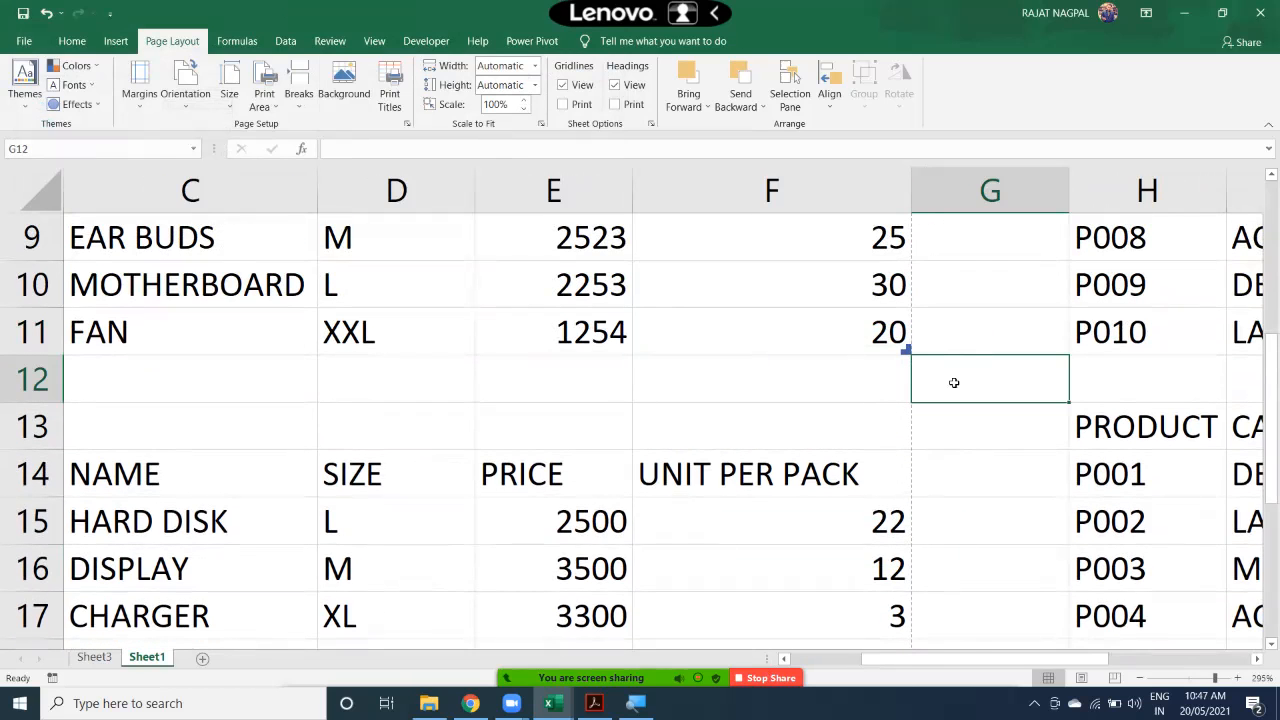
pyautogui.moveTo(860, 337); pyautogui.dragTo(966, 373)
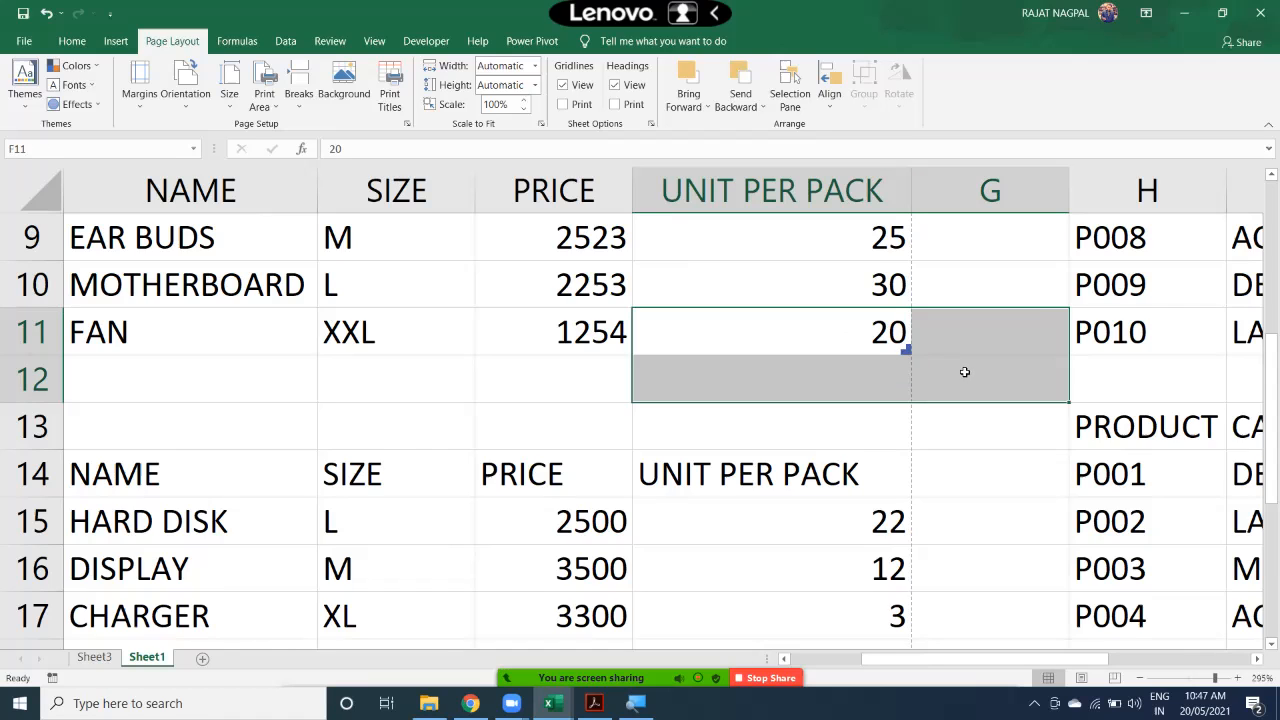
pyautogui.click(956, 387)
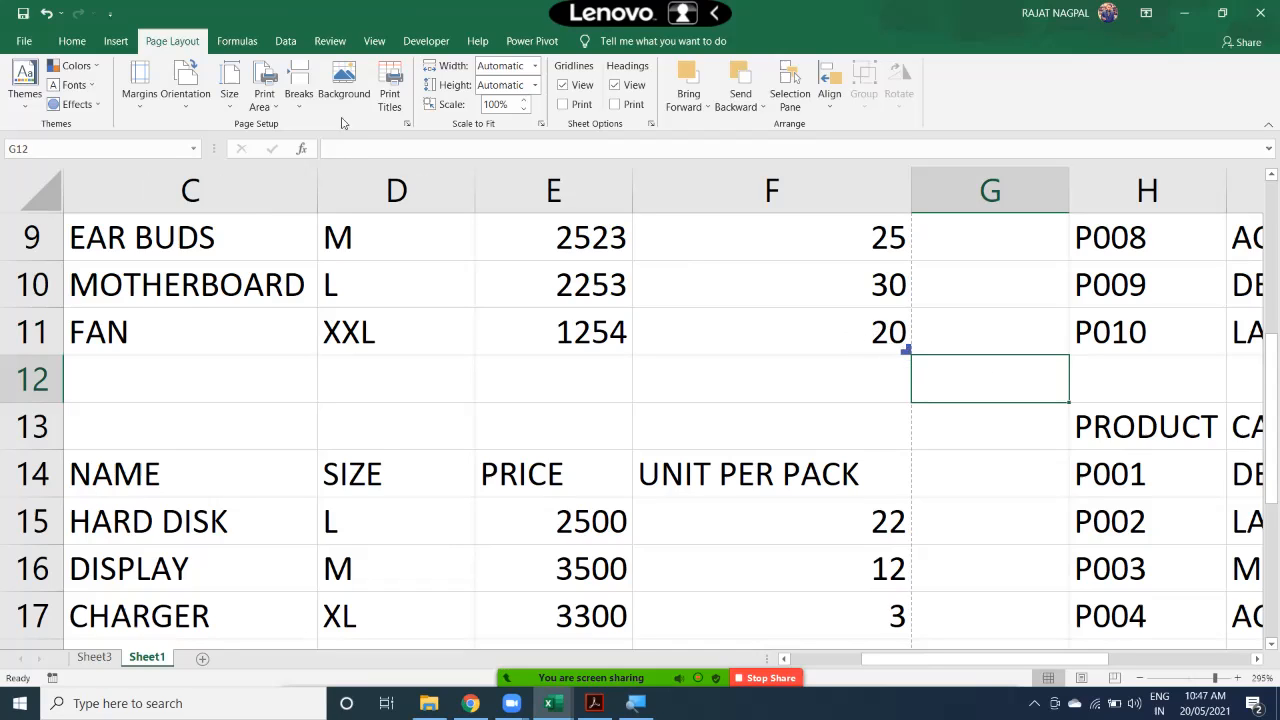
pyautogui.click(291, 111)
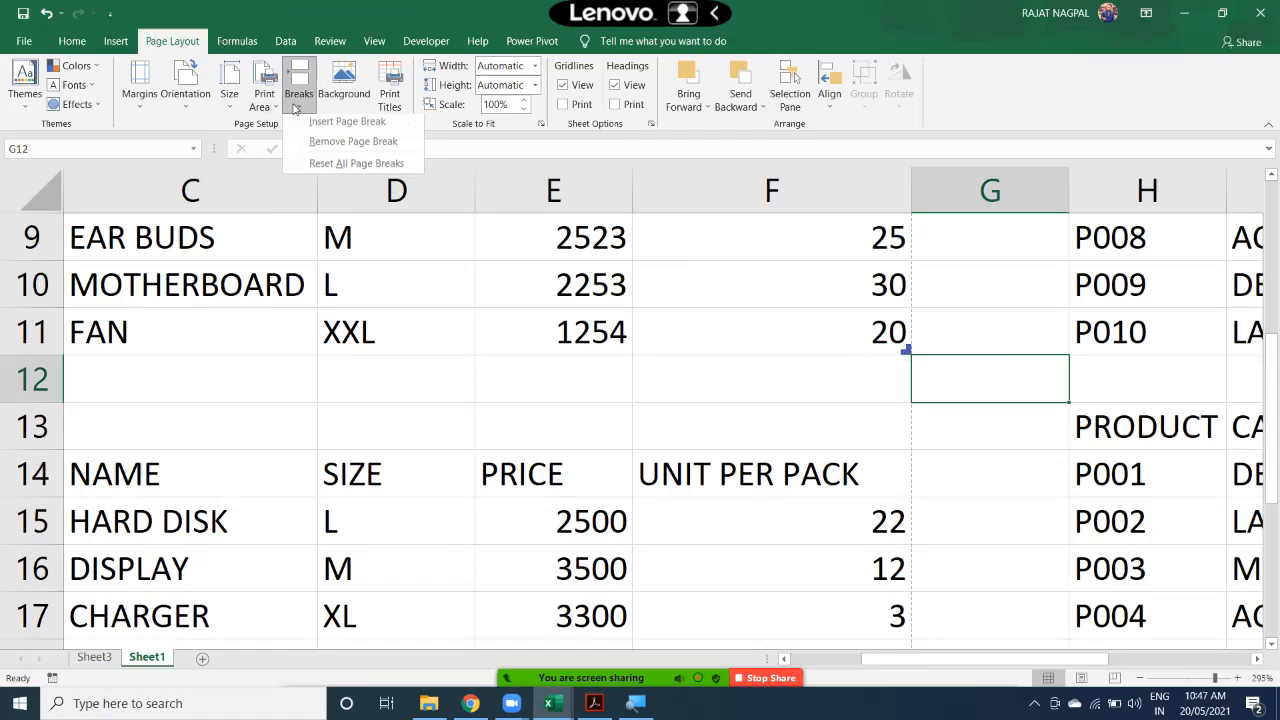
pyautogui.click(315, 137)
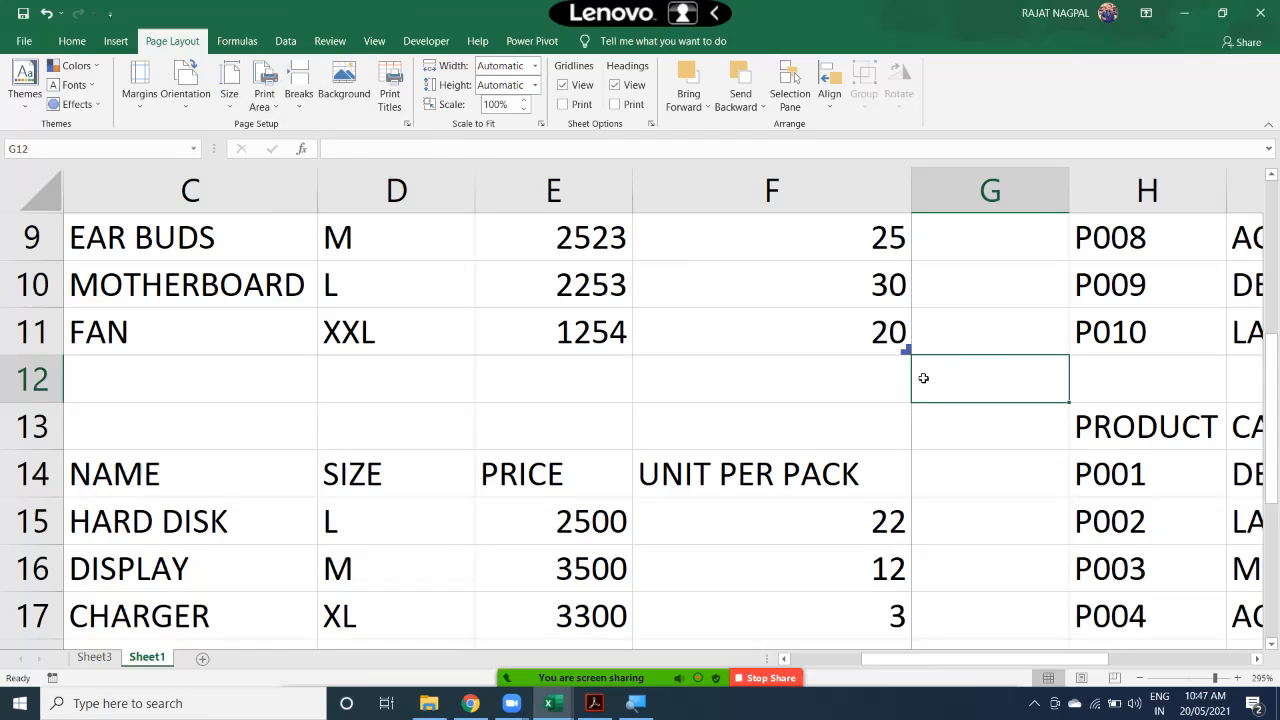
# Check the first product table's page in print preview, and reset all page breaks on Sheet1.
pyautogui.click(890, 336)
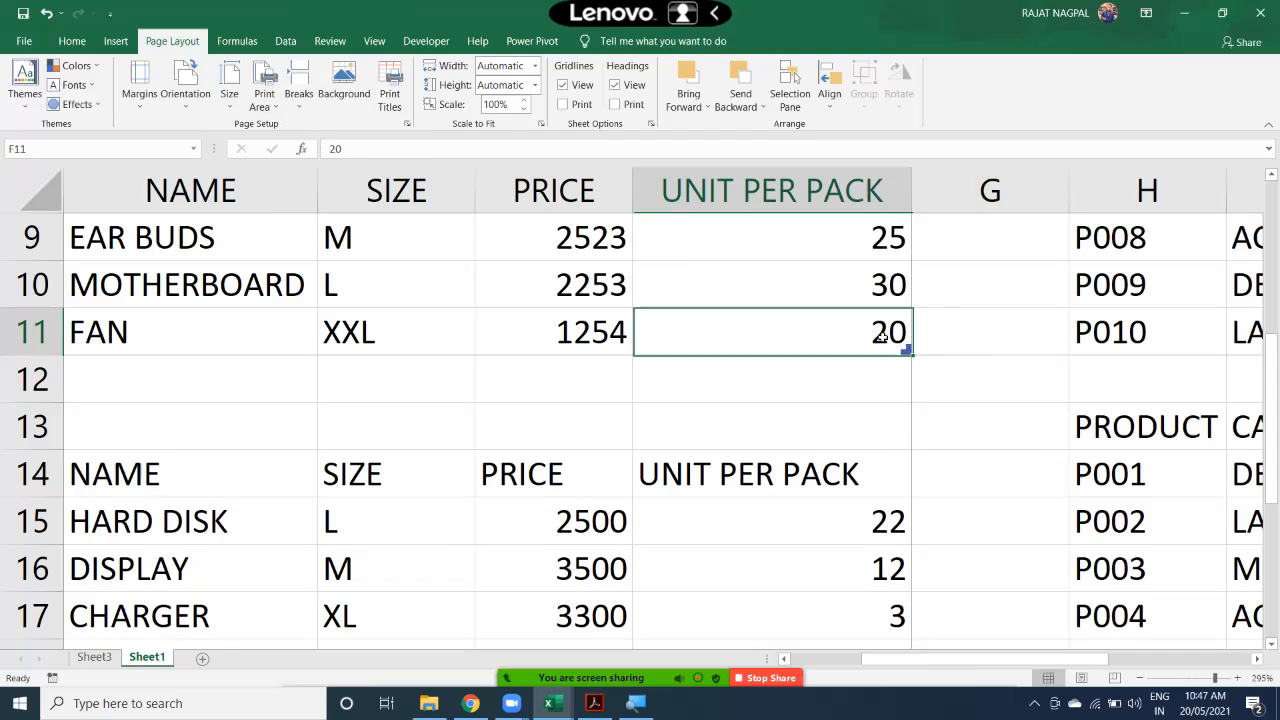
pyautogui.hotkey('ctrl', 'p')
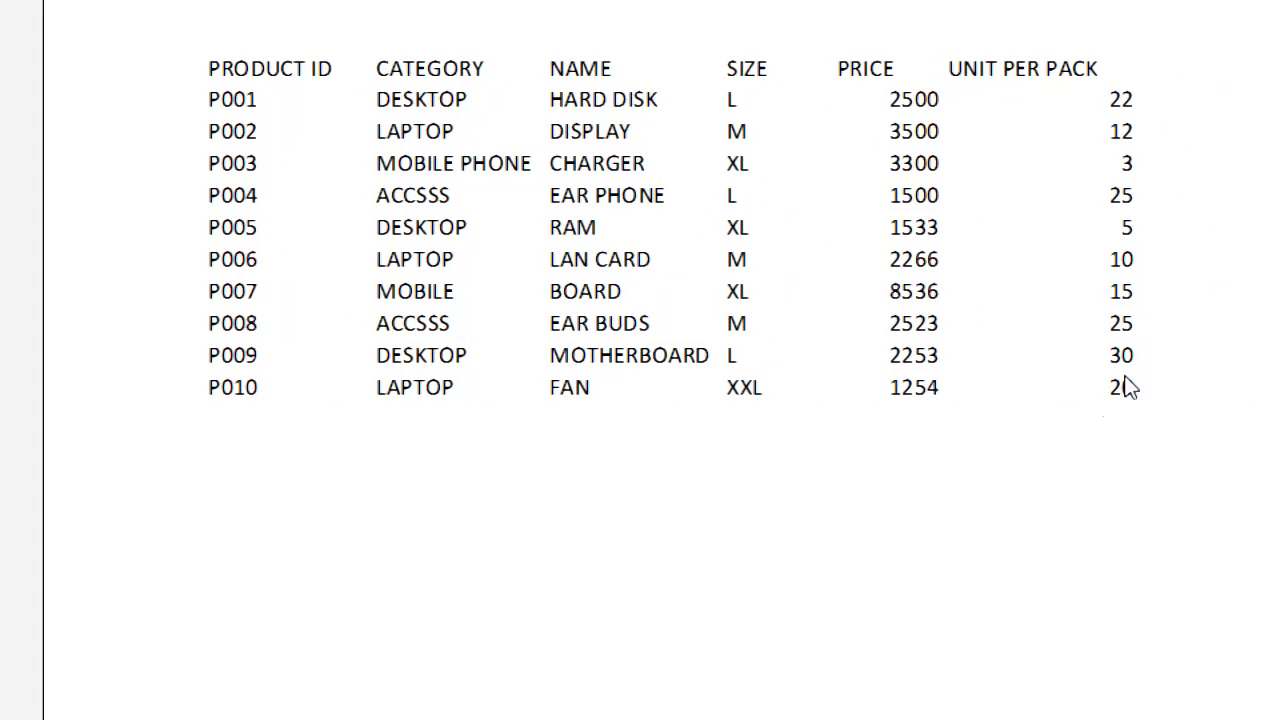
pyautogui.press('Escape')
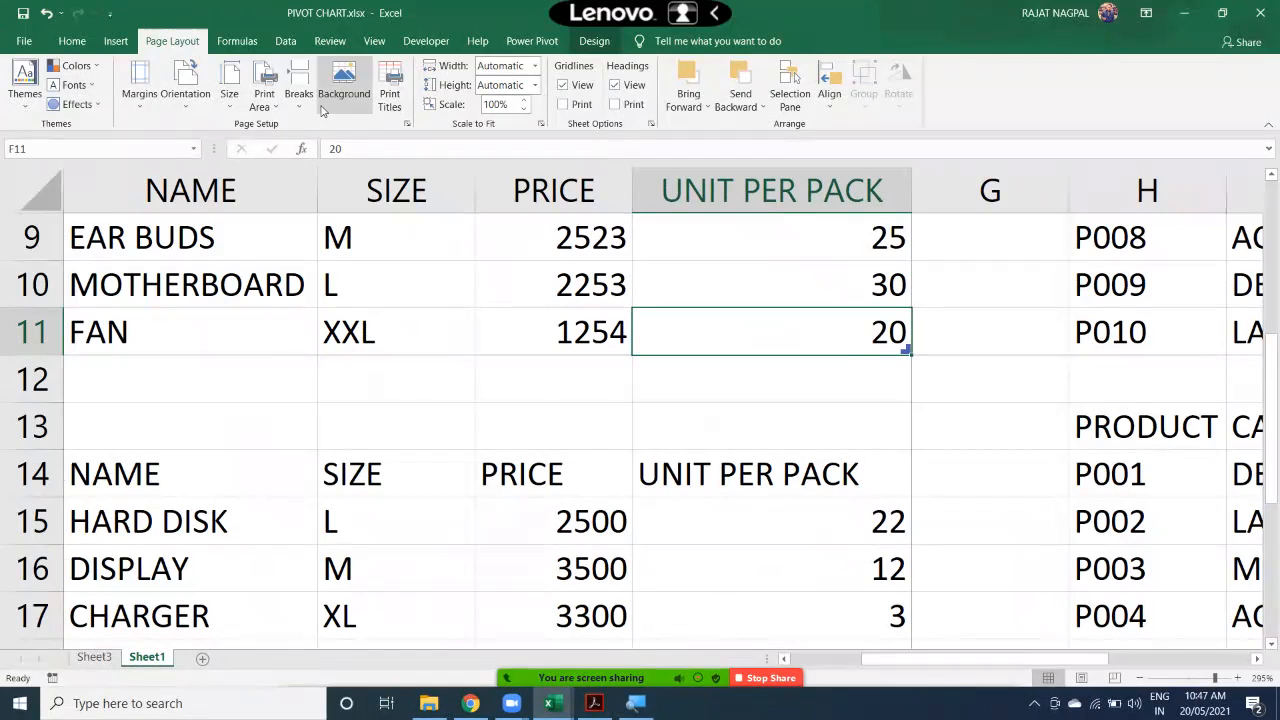
pyautogui.click(298, 94)
pyautogui.click(332, 165)
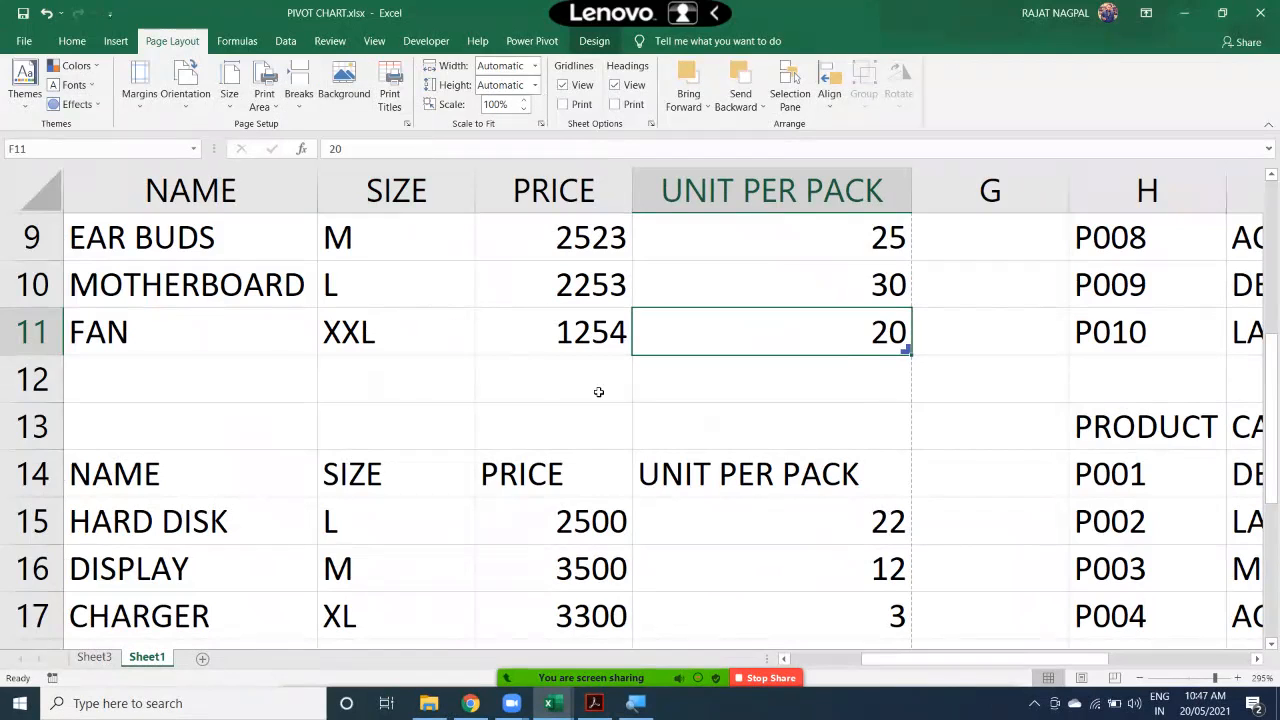
# Insert a page break at cell G24, beside the last row of the second product table.
pyautogui.scroll(-4, 842, 657)
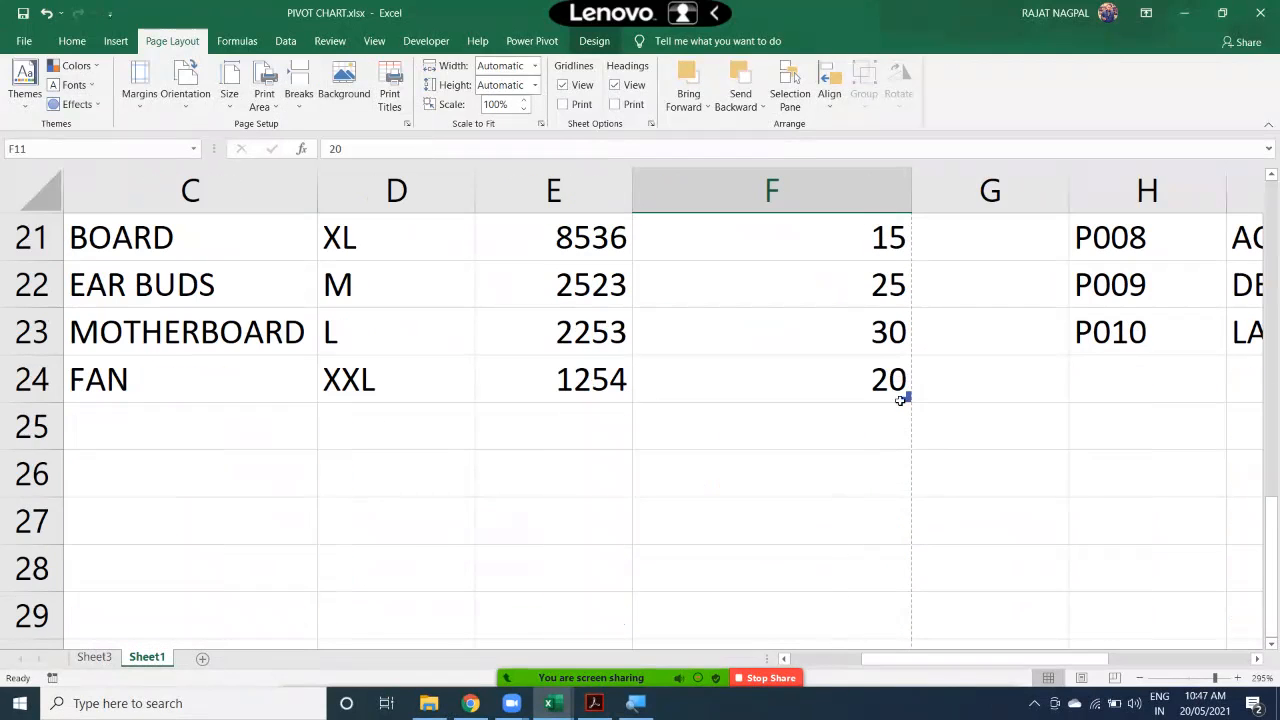
pyautogui.click(851, 328)
pyautogui.scroll(2, 860, 358)
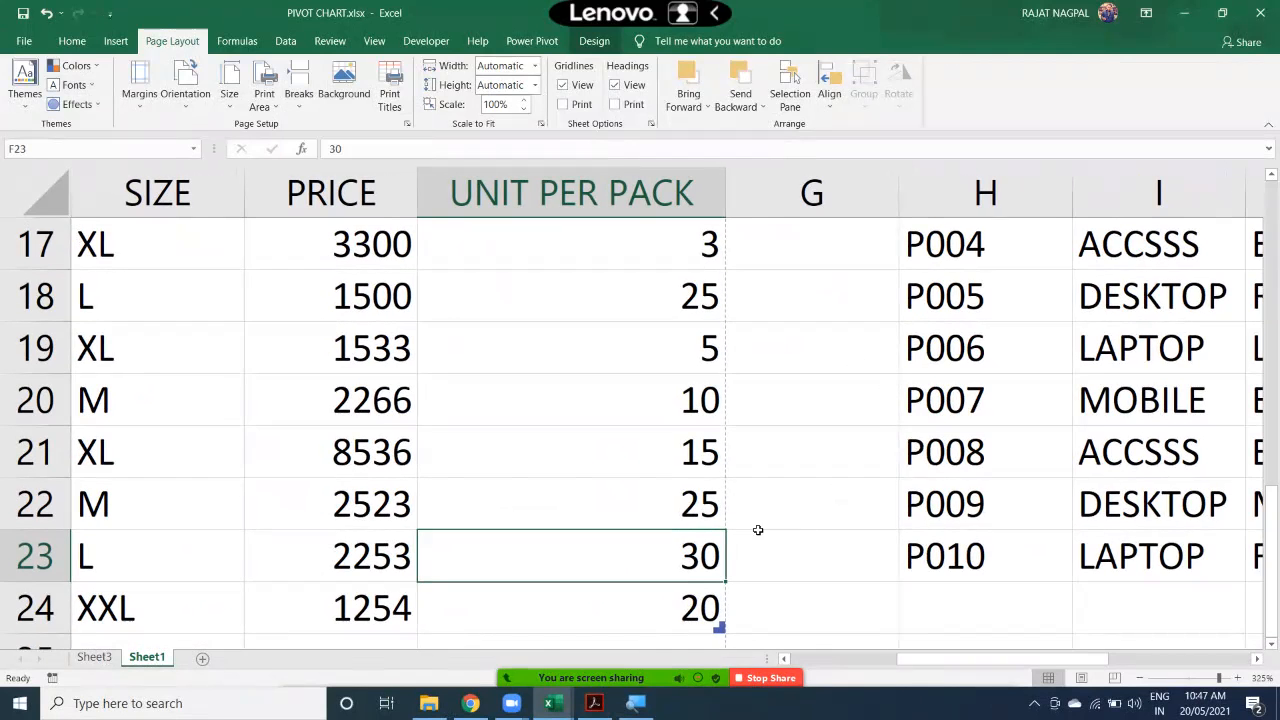
pyautogui.scroll(-1, 757, 529)
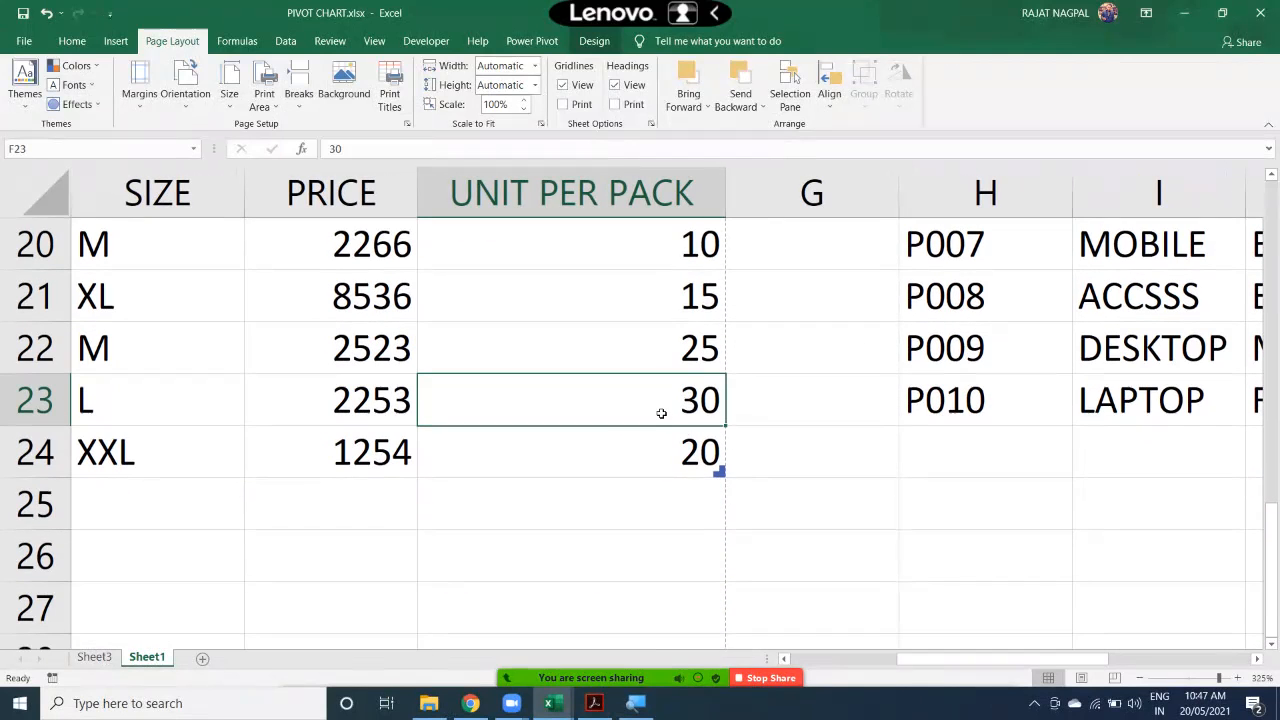
pyautogui.moveTo(698, 424); pyautogui.dragTo(757, 455)
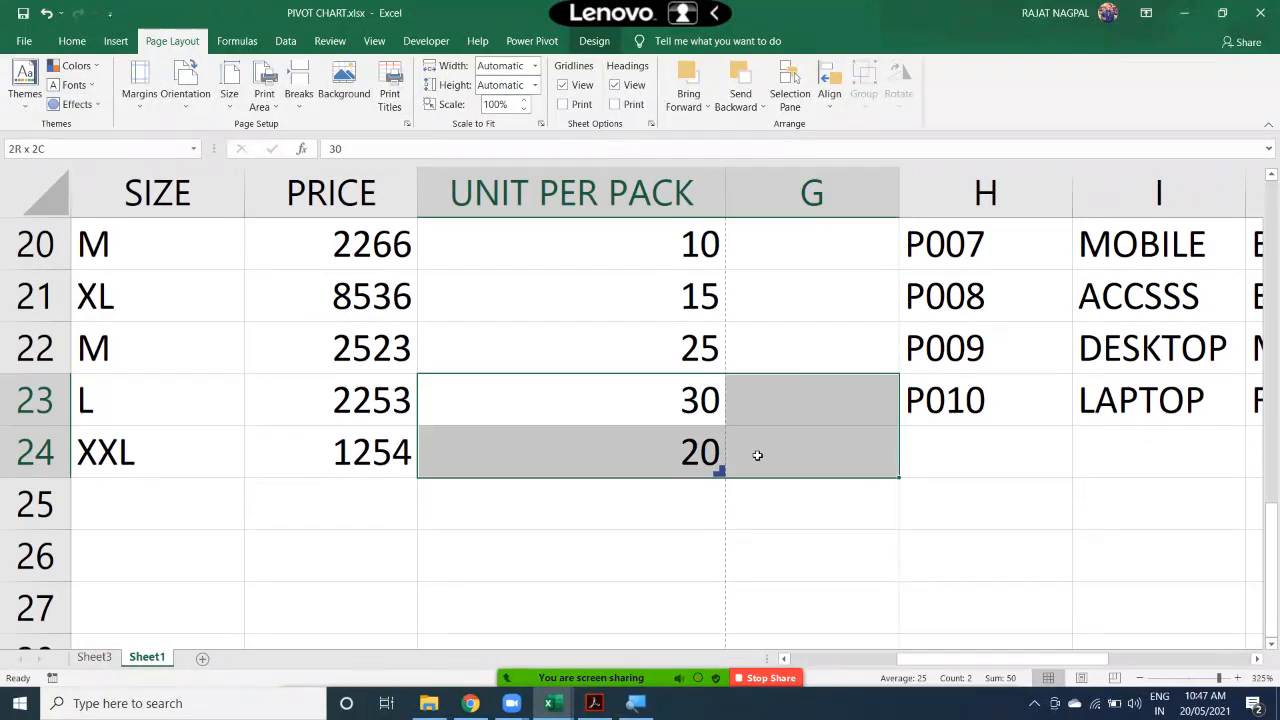
pyautogui.click(776, 449)
pyautogui.doubleClick(762, 453)
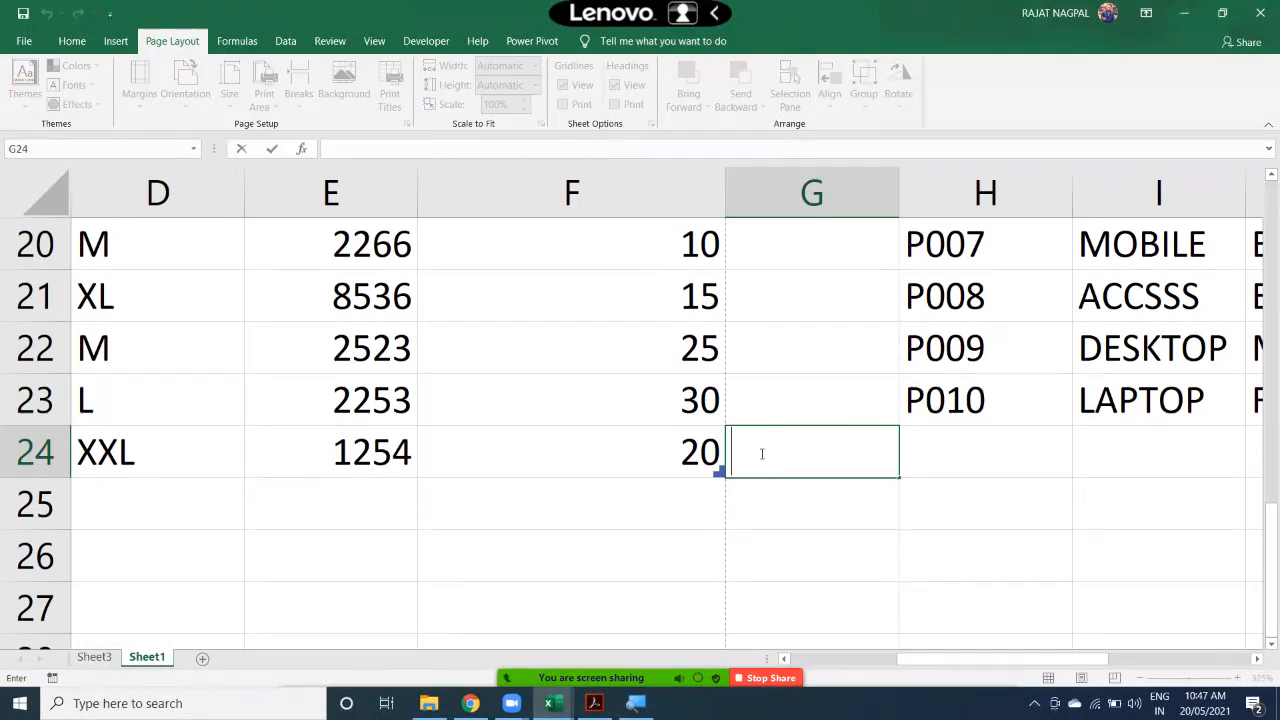
pyautogui.press('Return')
pyautogui.click(766, 446)
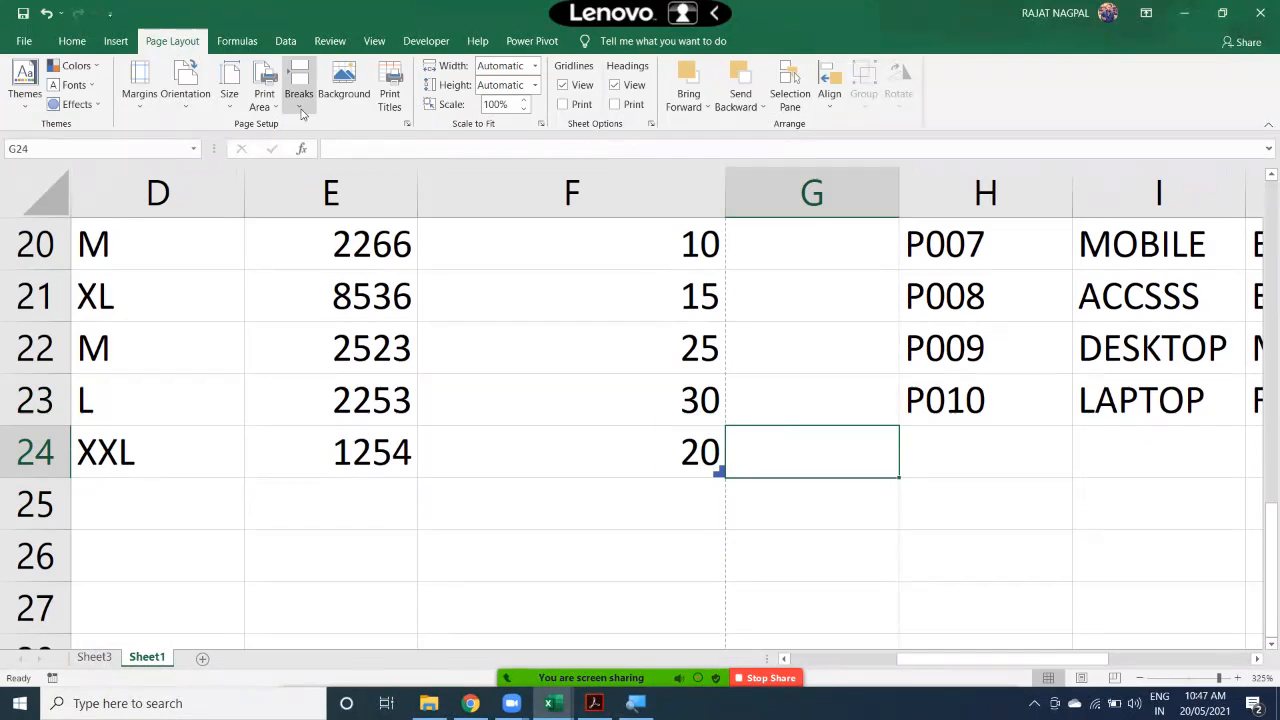
pyautogui.click(299, 88)
pyautogui.click(316, 132)
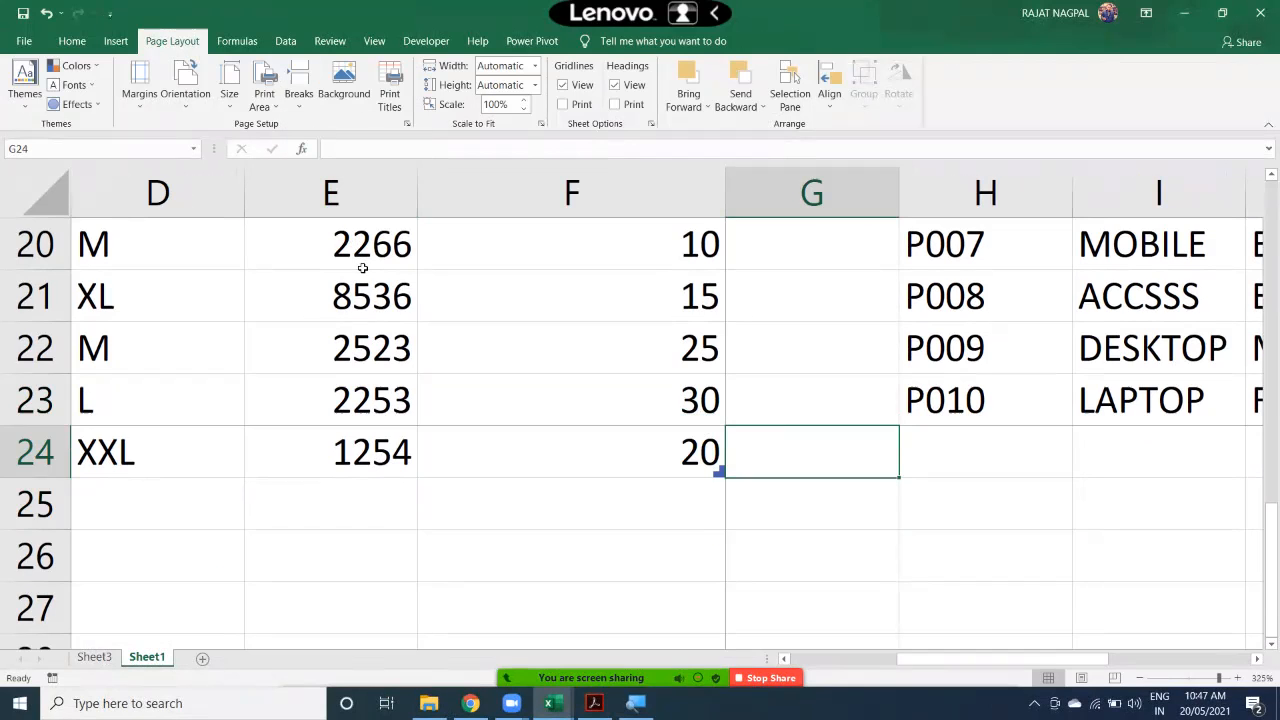
# Check in print preview which rows of the second product table print on the first page, and select cell F24 on the worksheet.
pyautogui.hotkey('ctrl', 'p')
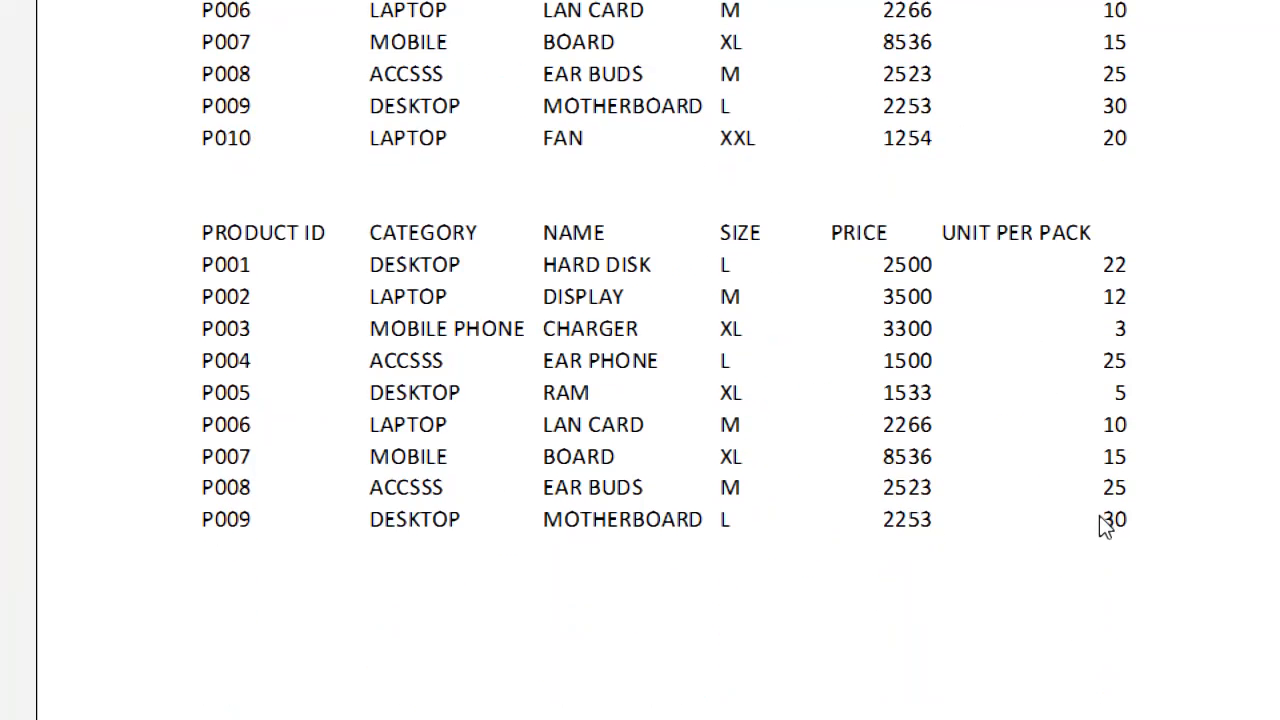
pyautogui.press('Escape')
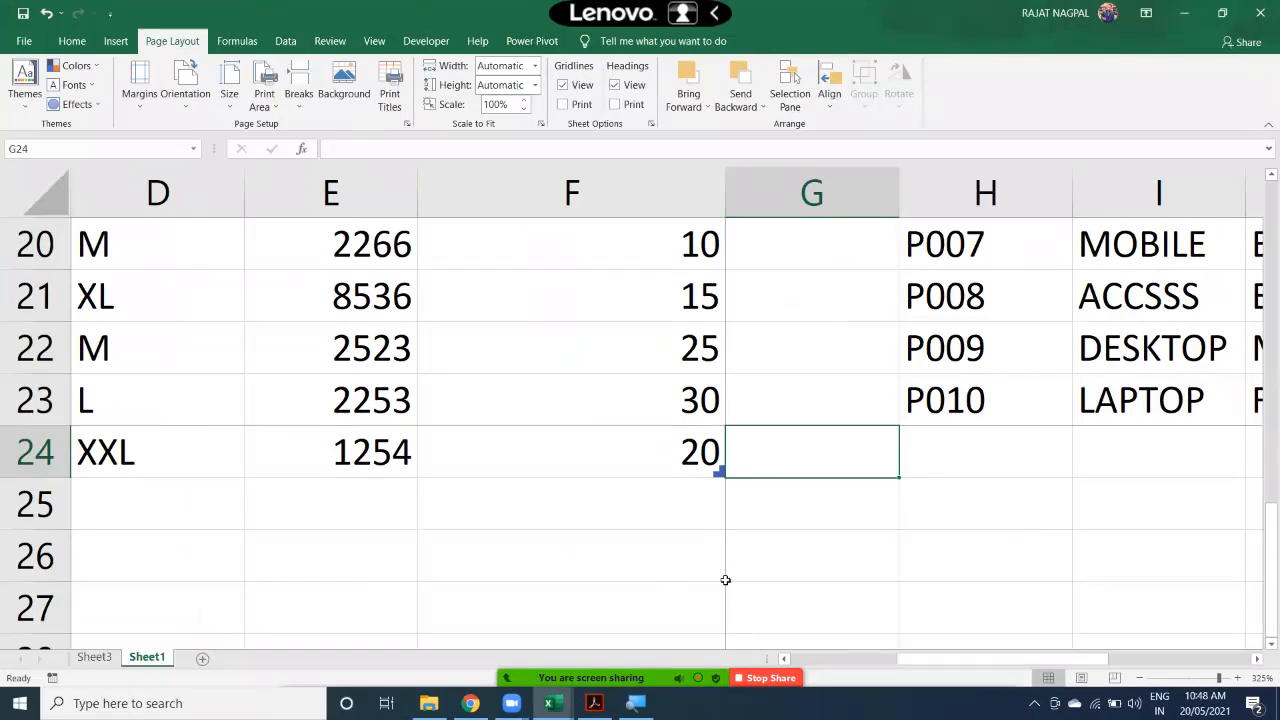
pyautogui.click(718, 475)
pyautogui.click(724, 477)
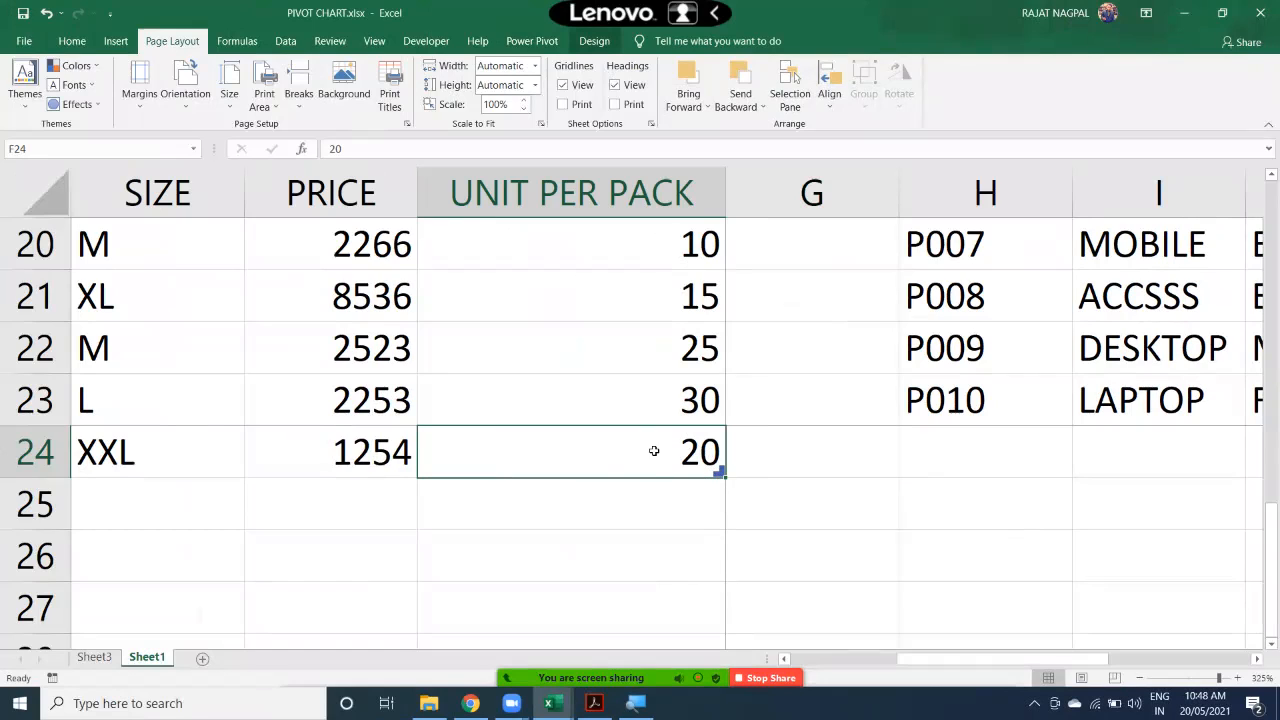
pyautogui.press('Down')
pyautogui.click(663, 457)
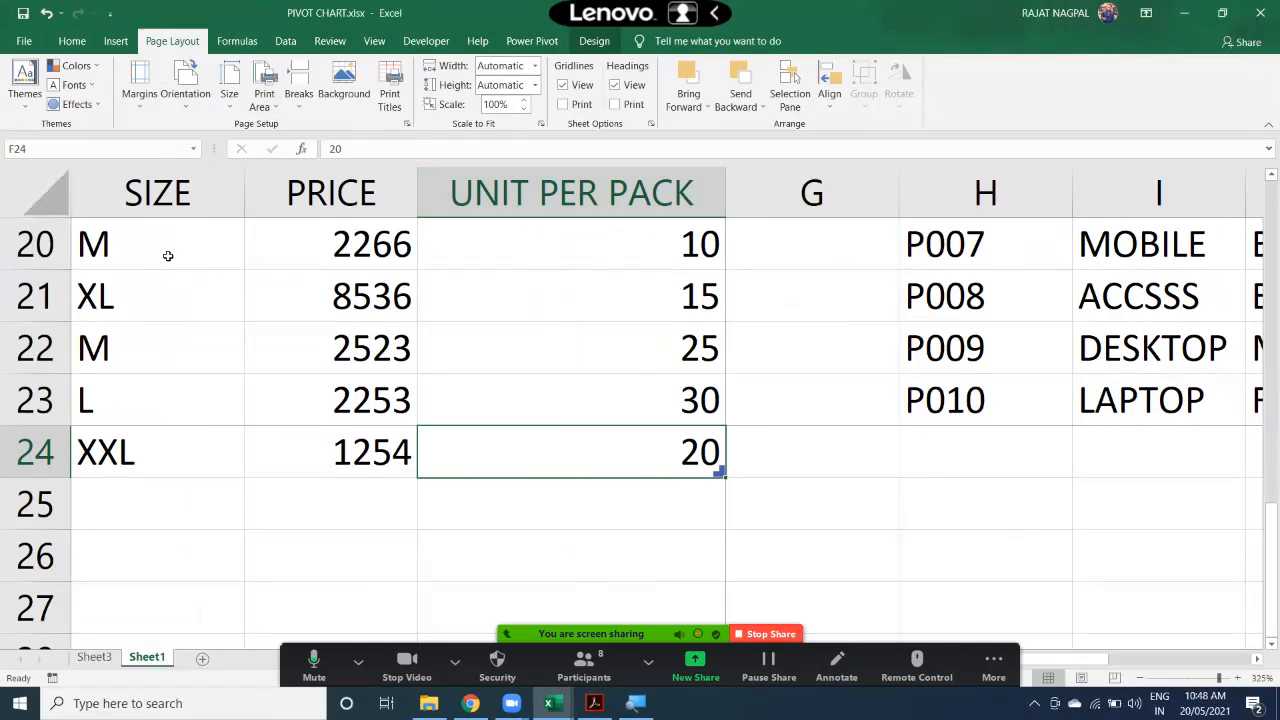
# Close the PIVOT CHART.xlsx workbook and save its changes.
pyautogui.click(115, 41)
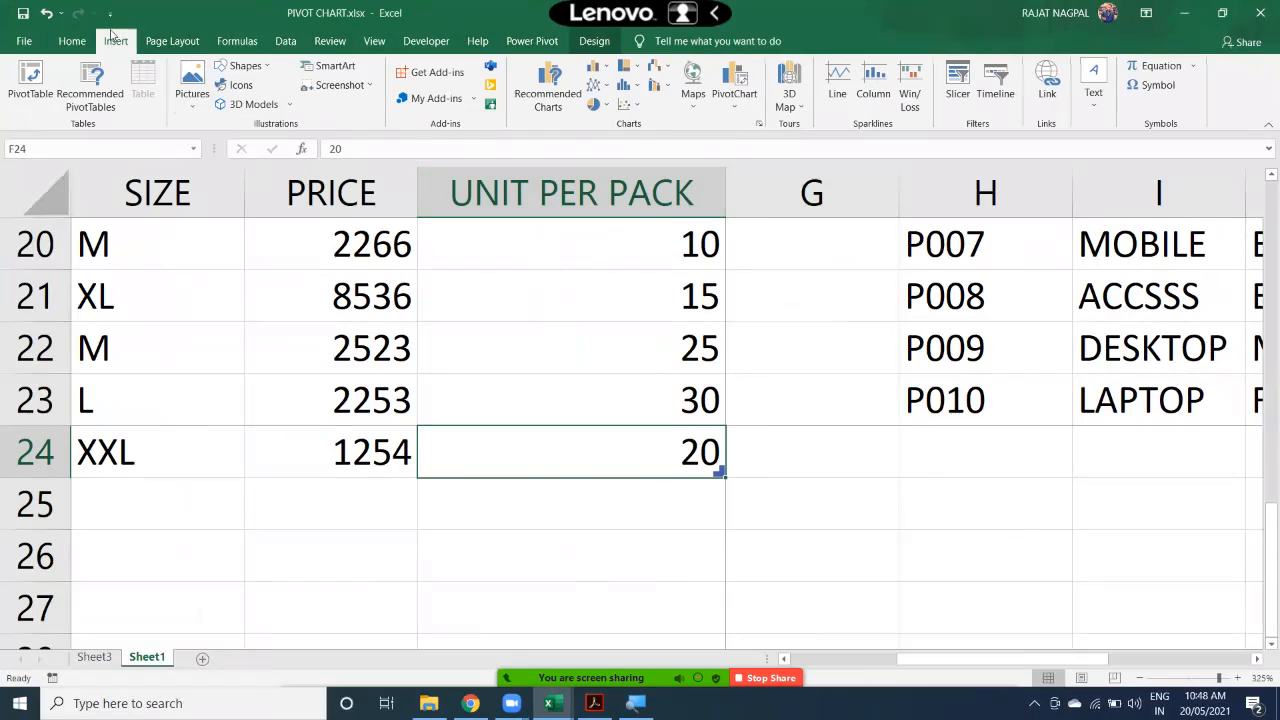
pyautogui.click(172, 41)
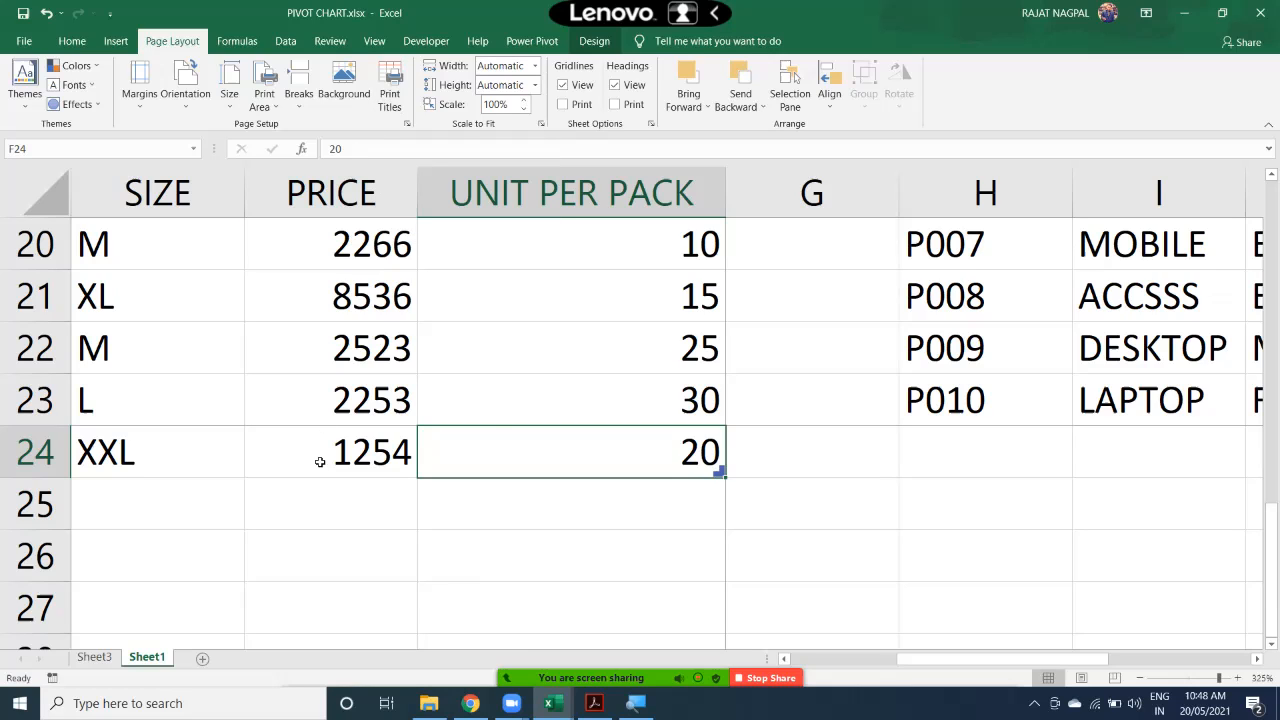
pyautogui.click(1260, 14)
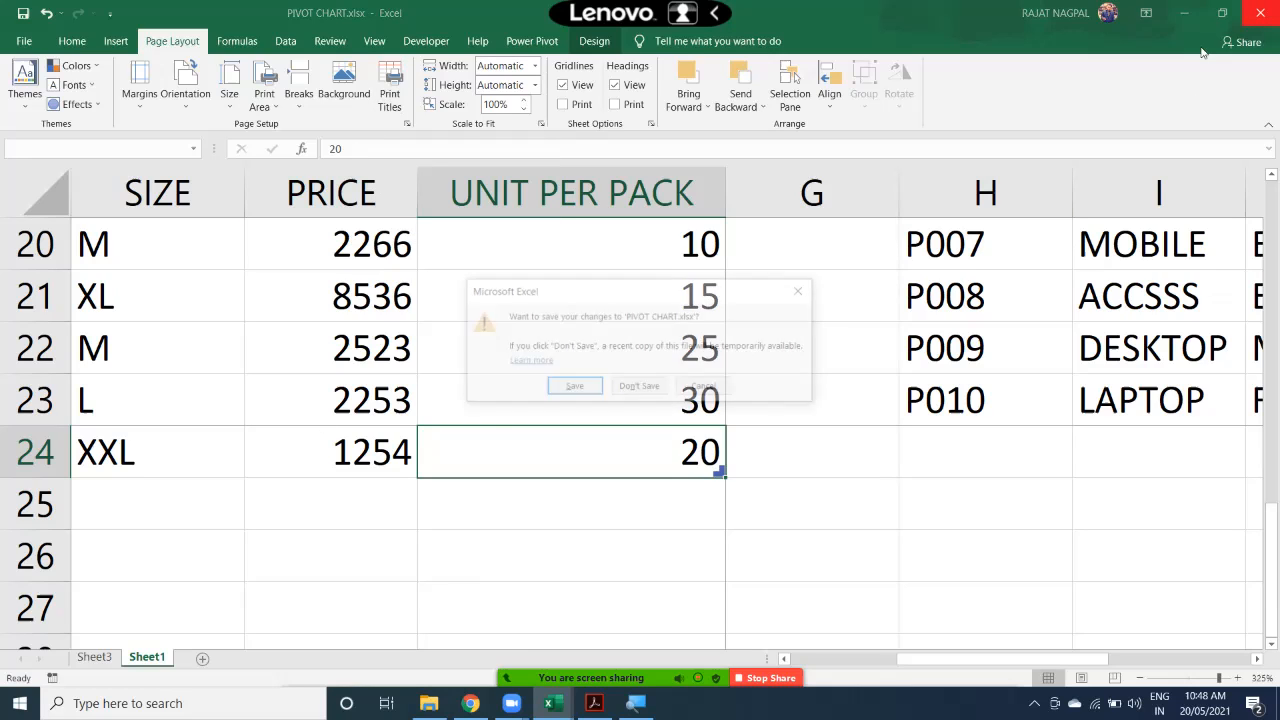
pyautogui.click(574, 386)
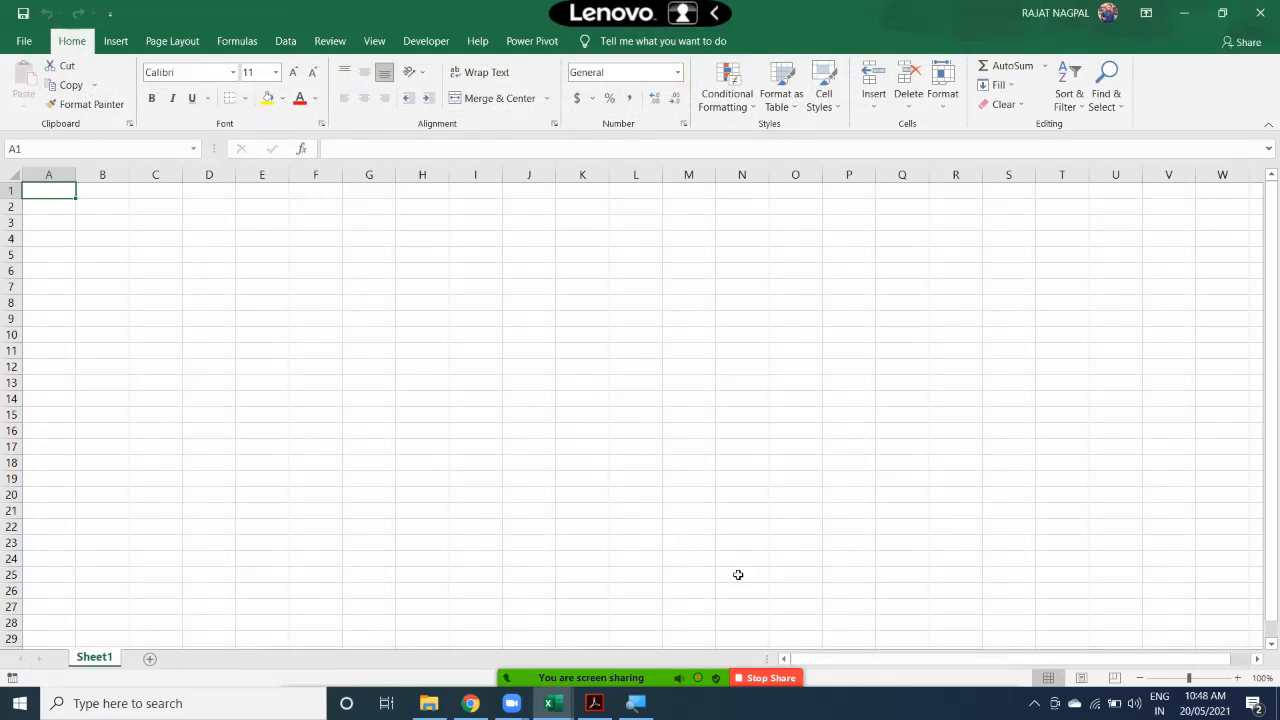
# Switch to Adobe Acrobat, dismiss the Accessibility Setup Assistant, and close 8_Pivot Table.pdf.
pyautogui.hotkey('alt', 'Tab')
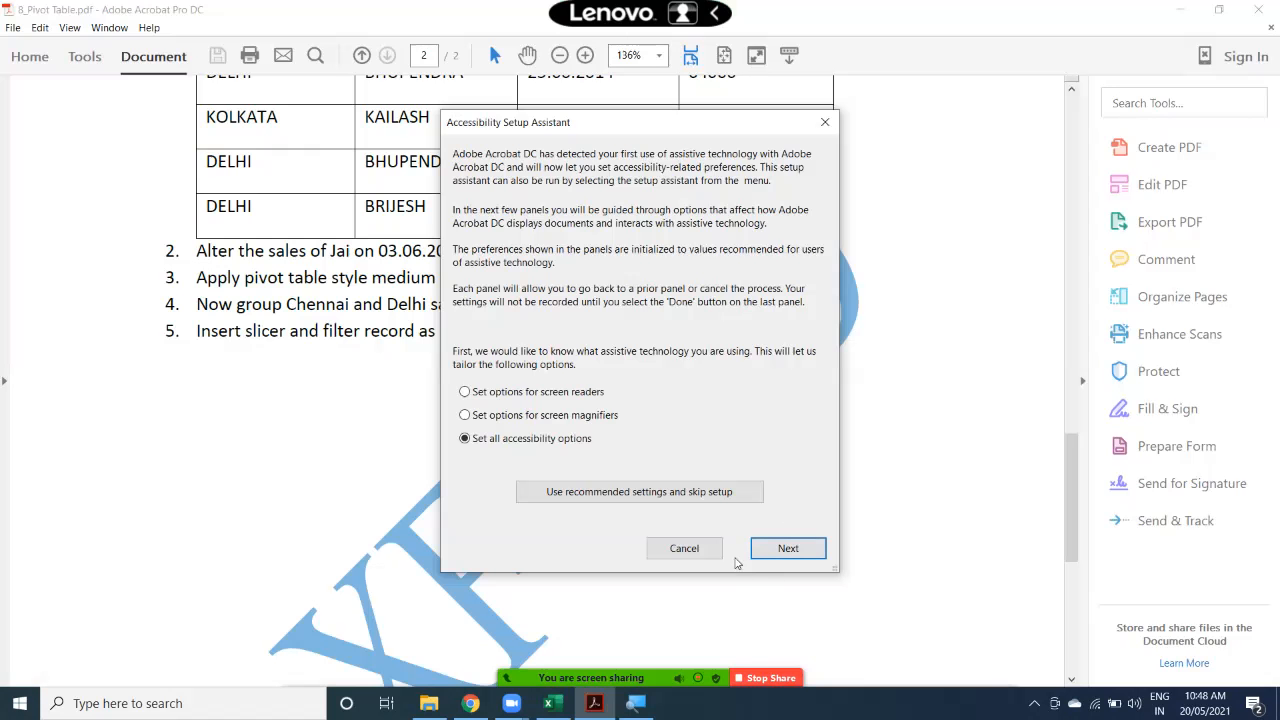
pyautogui.click(826, 122)
pyautogui.click(1258, 9)
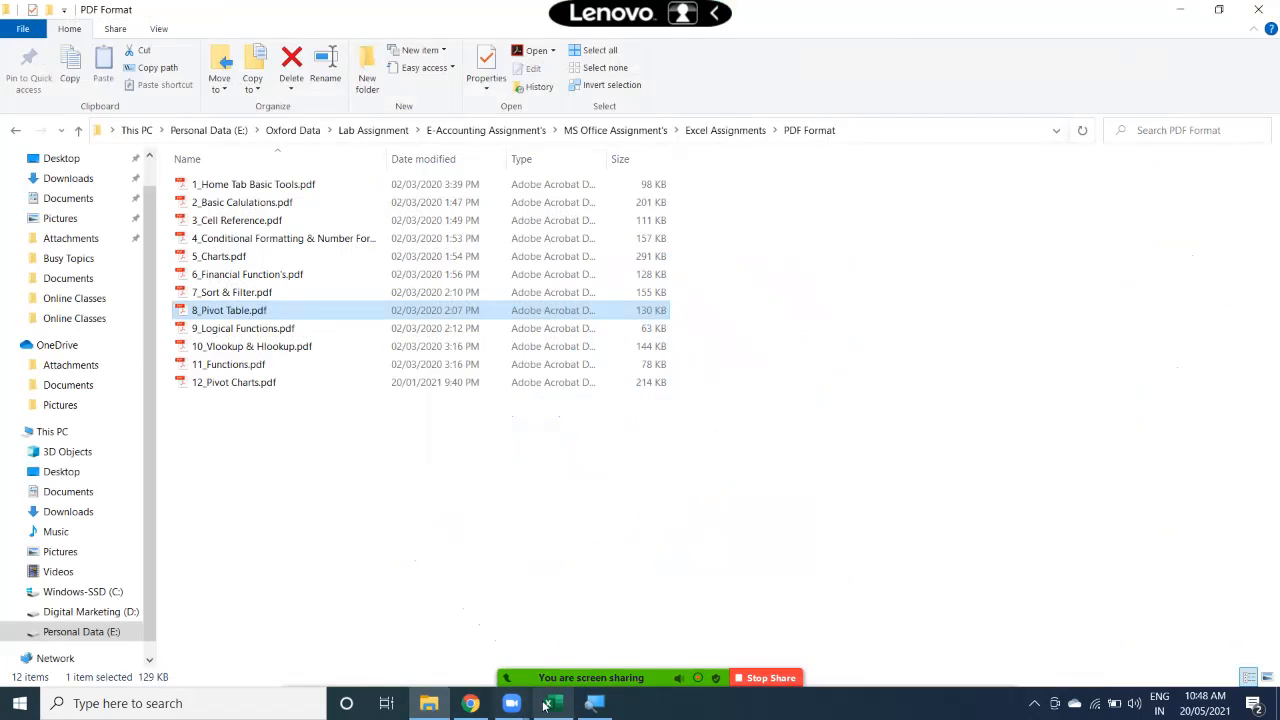
# Switch to the Zoom meeting controls and stop sharing the screen.
pyautogui.click(511, 703)
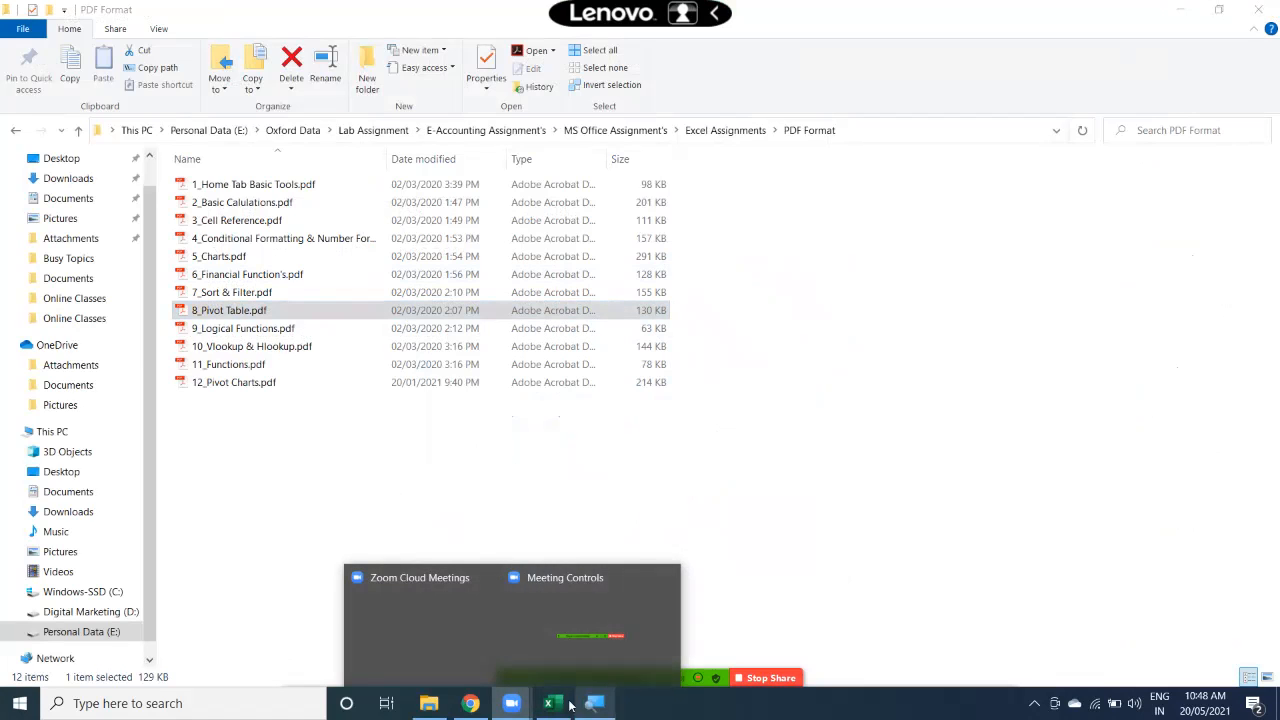
pyautogui.click(538, 642)
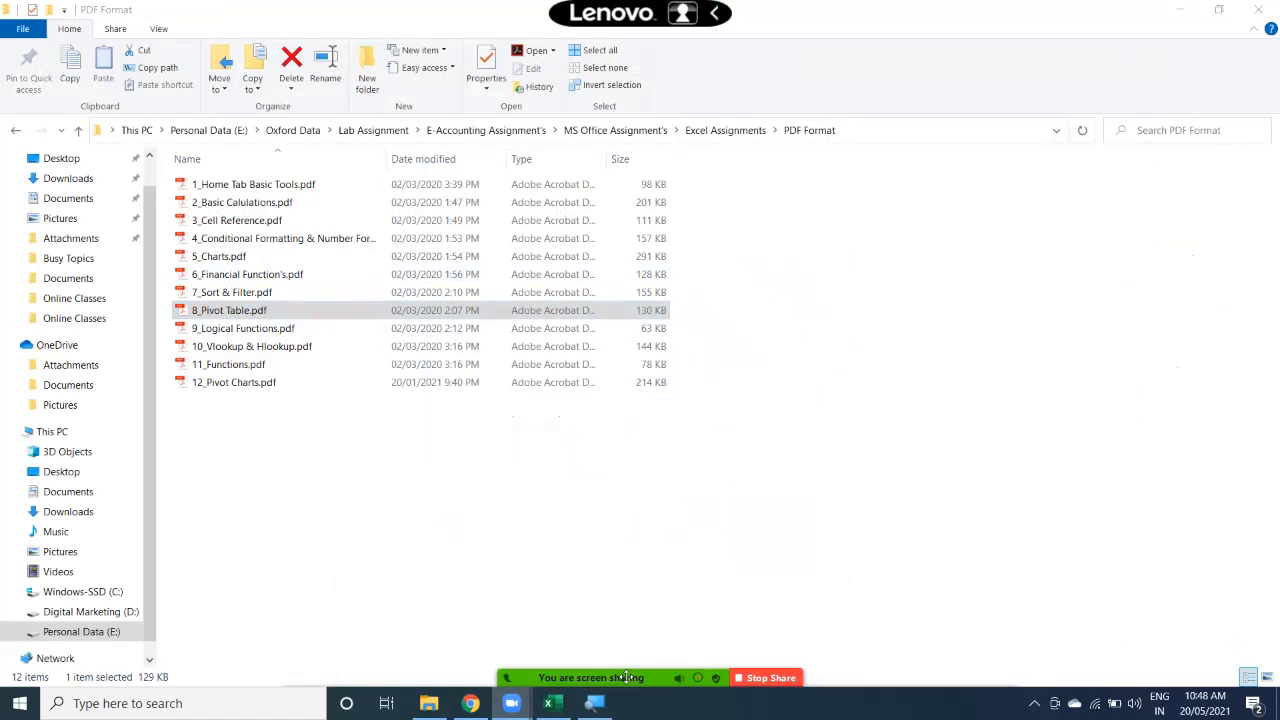
pyautogui.click(766, 678)
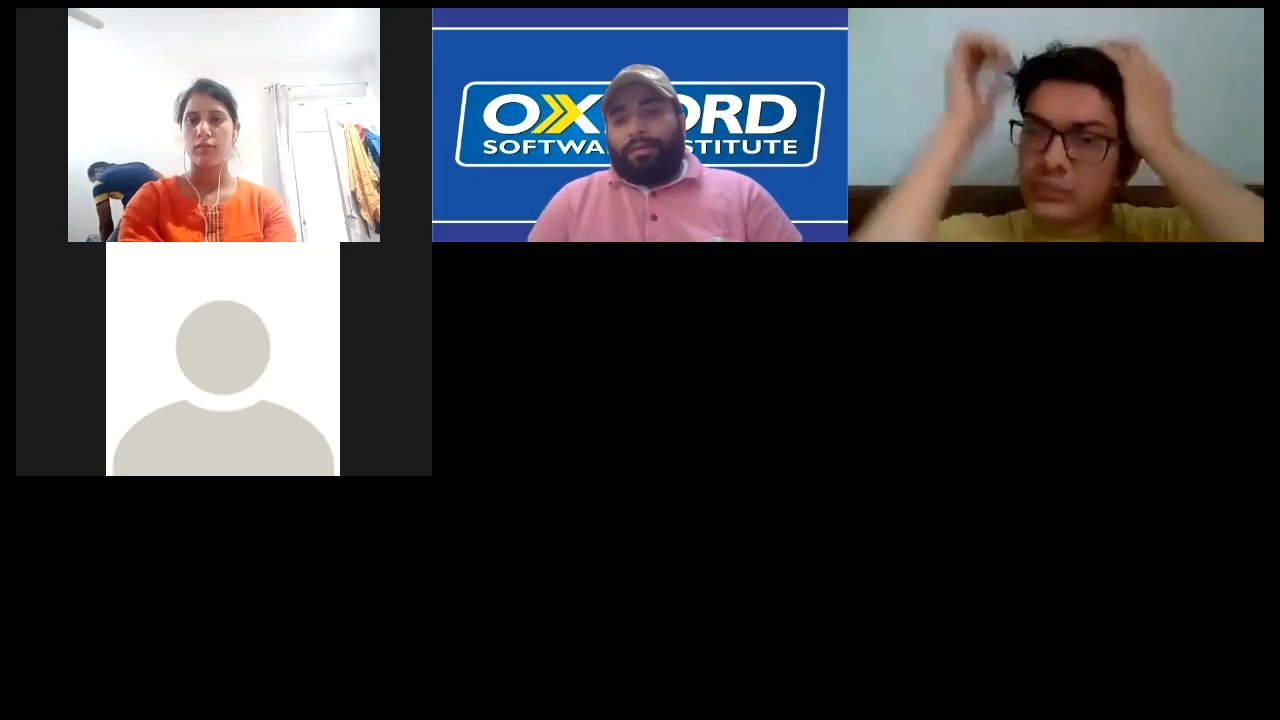